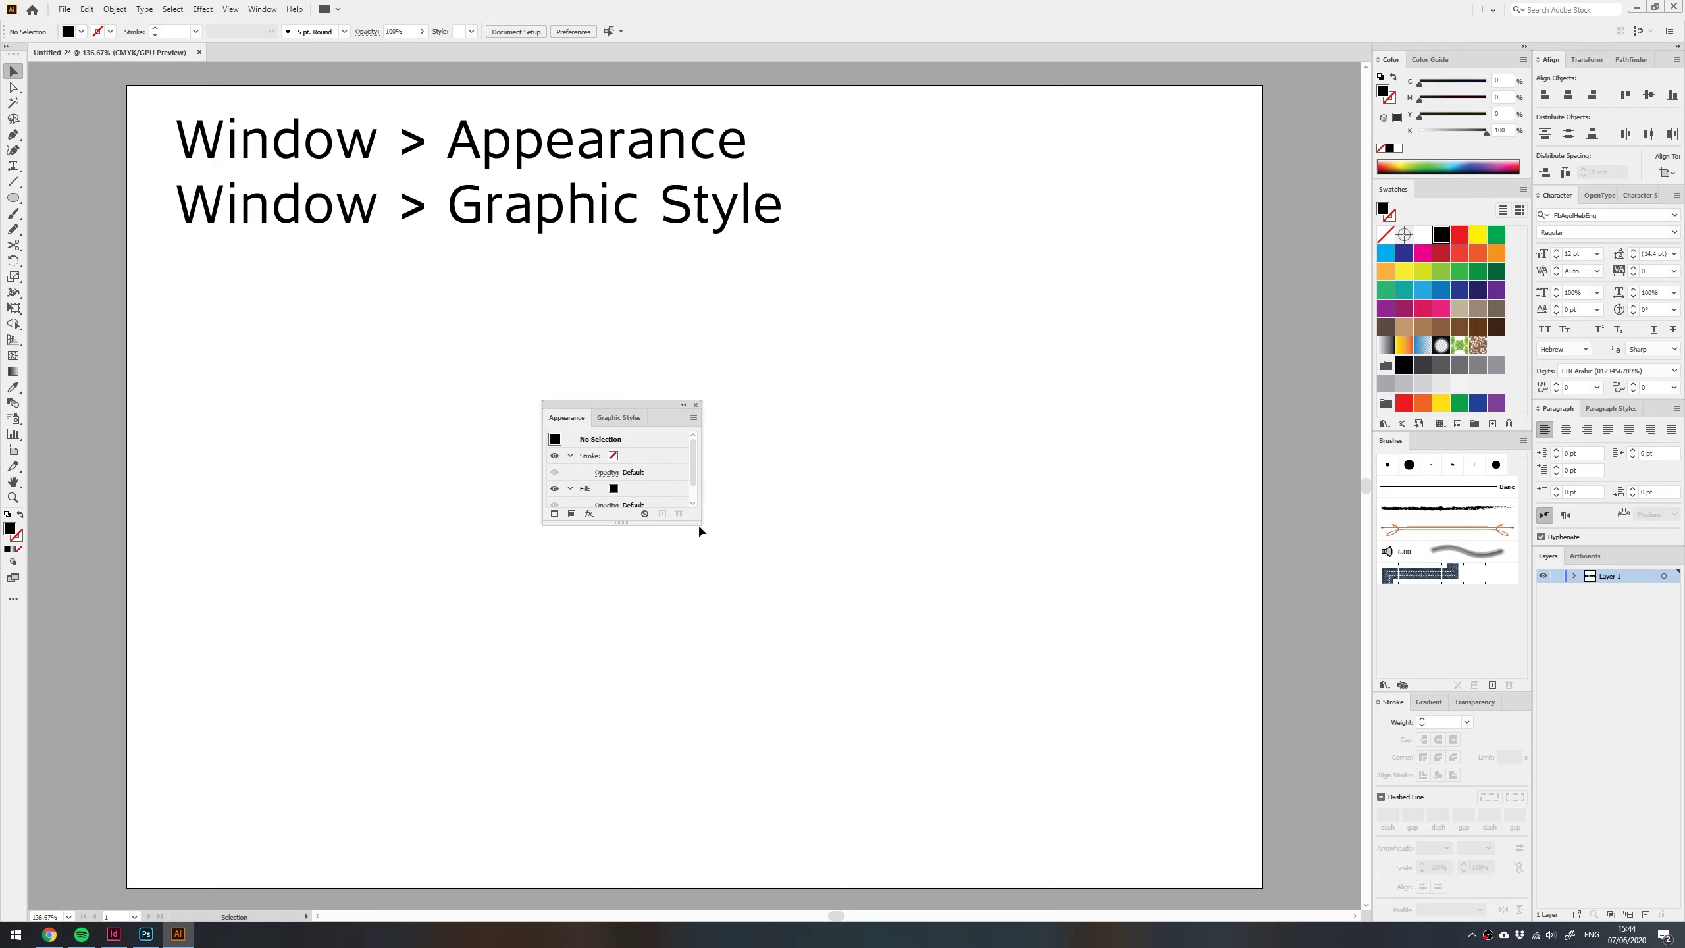
# Enlarge the floating Appearance and Graphic Styles panel group, view both panels, and move the group toward the artboard's left edge
pyautogui.moveTo(699, 526); pyautogui.dragTo(705, 643)
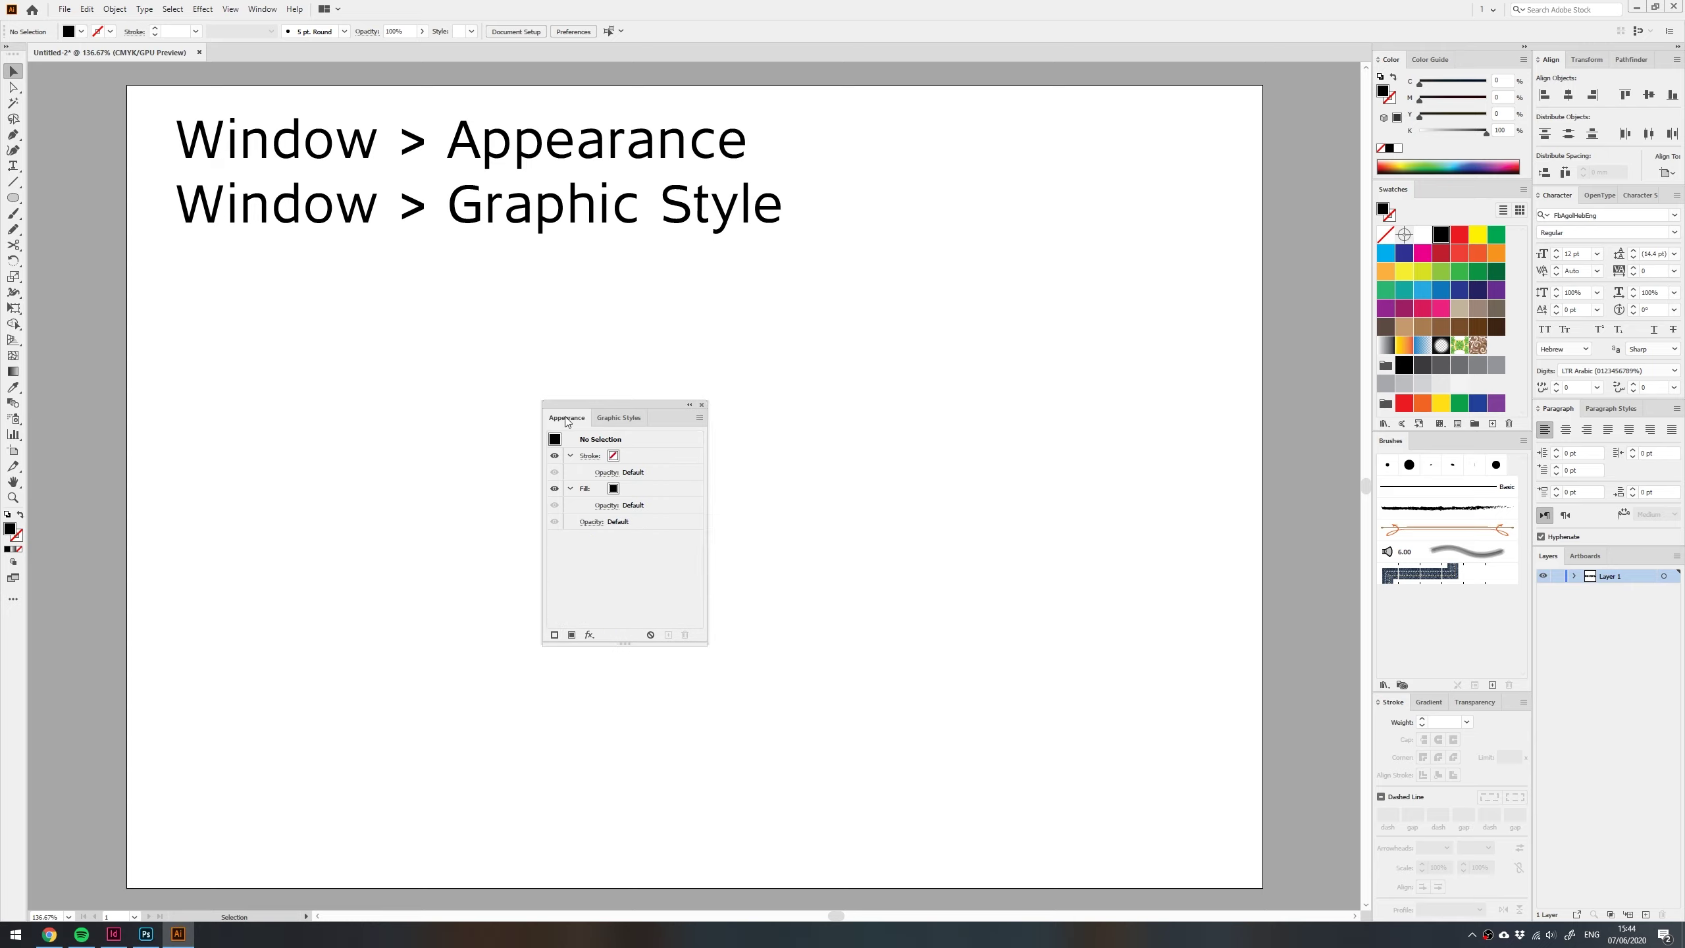
pyautogui.click(623, 419)
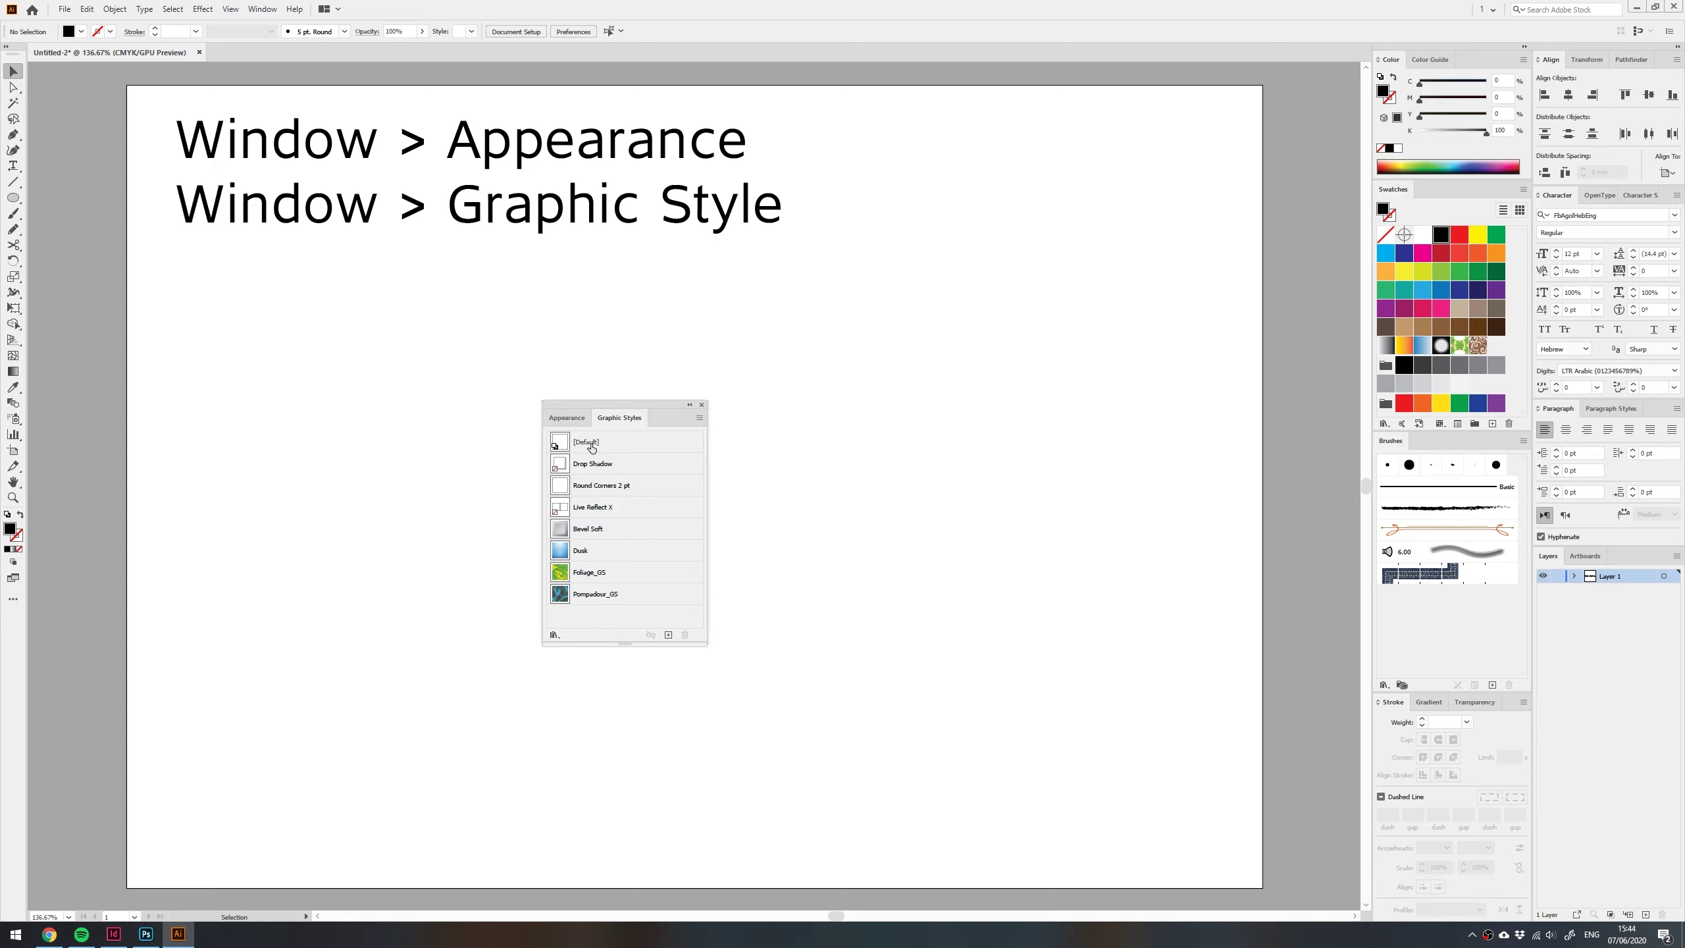
pyautogui.click(585, 418)
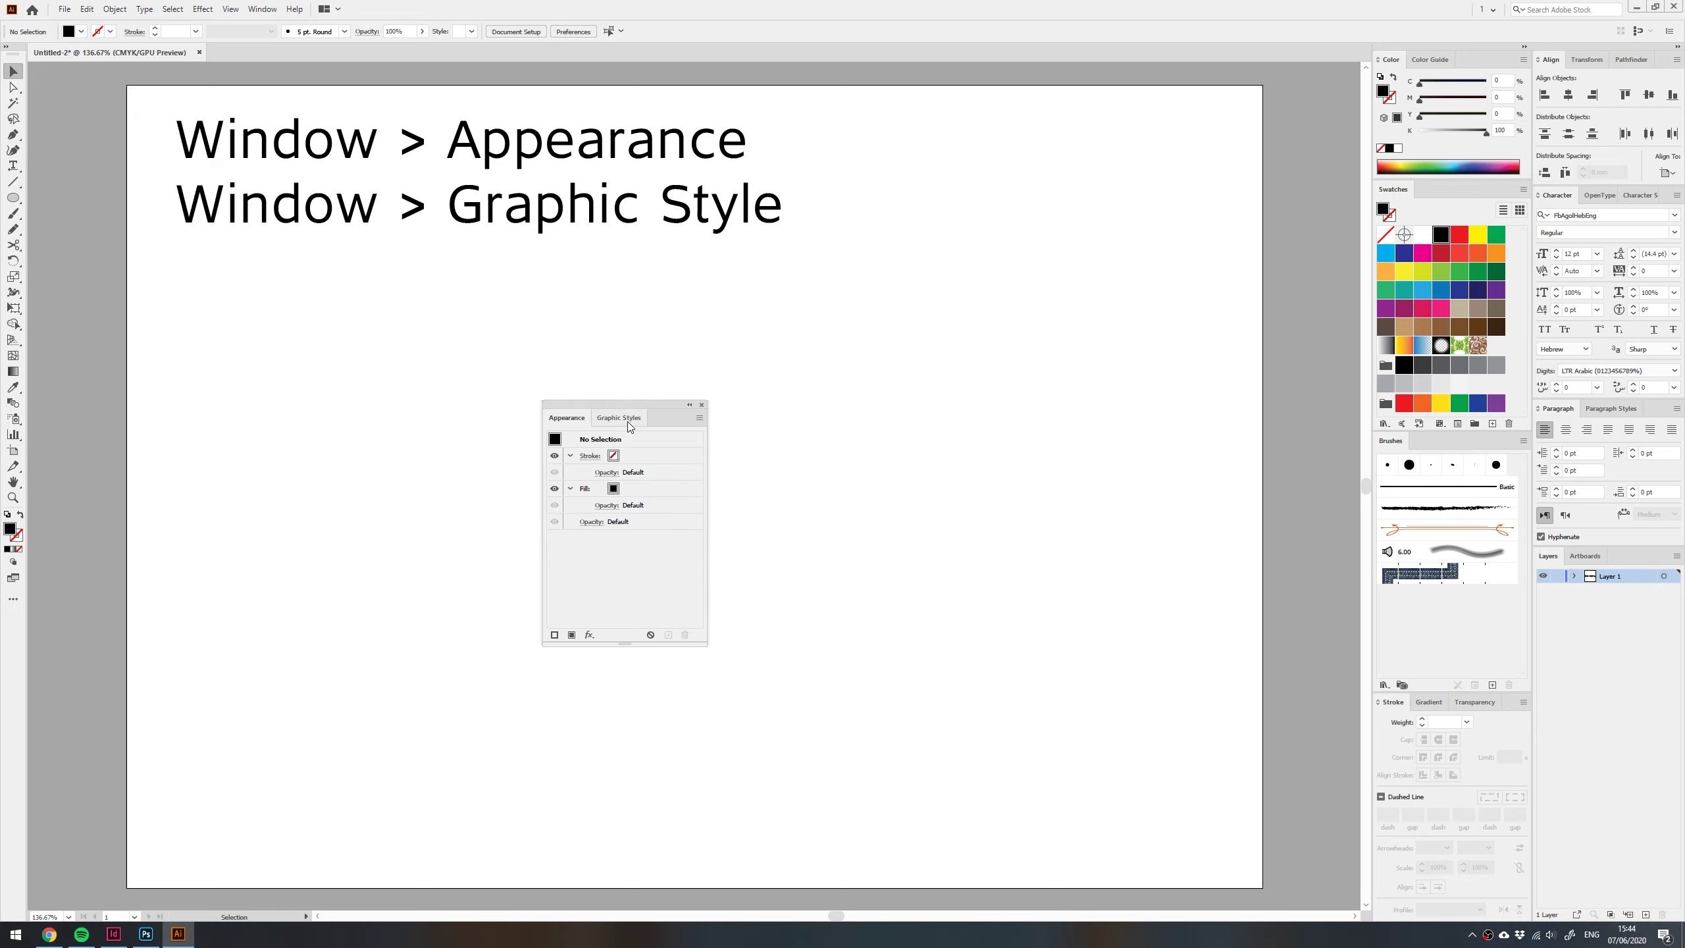
pyautogui.moveTo(636, 407); pyautogui.dragTo(254, 287)
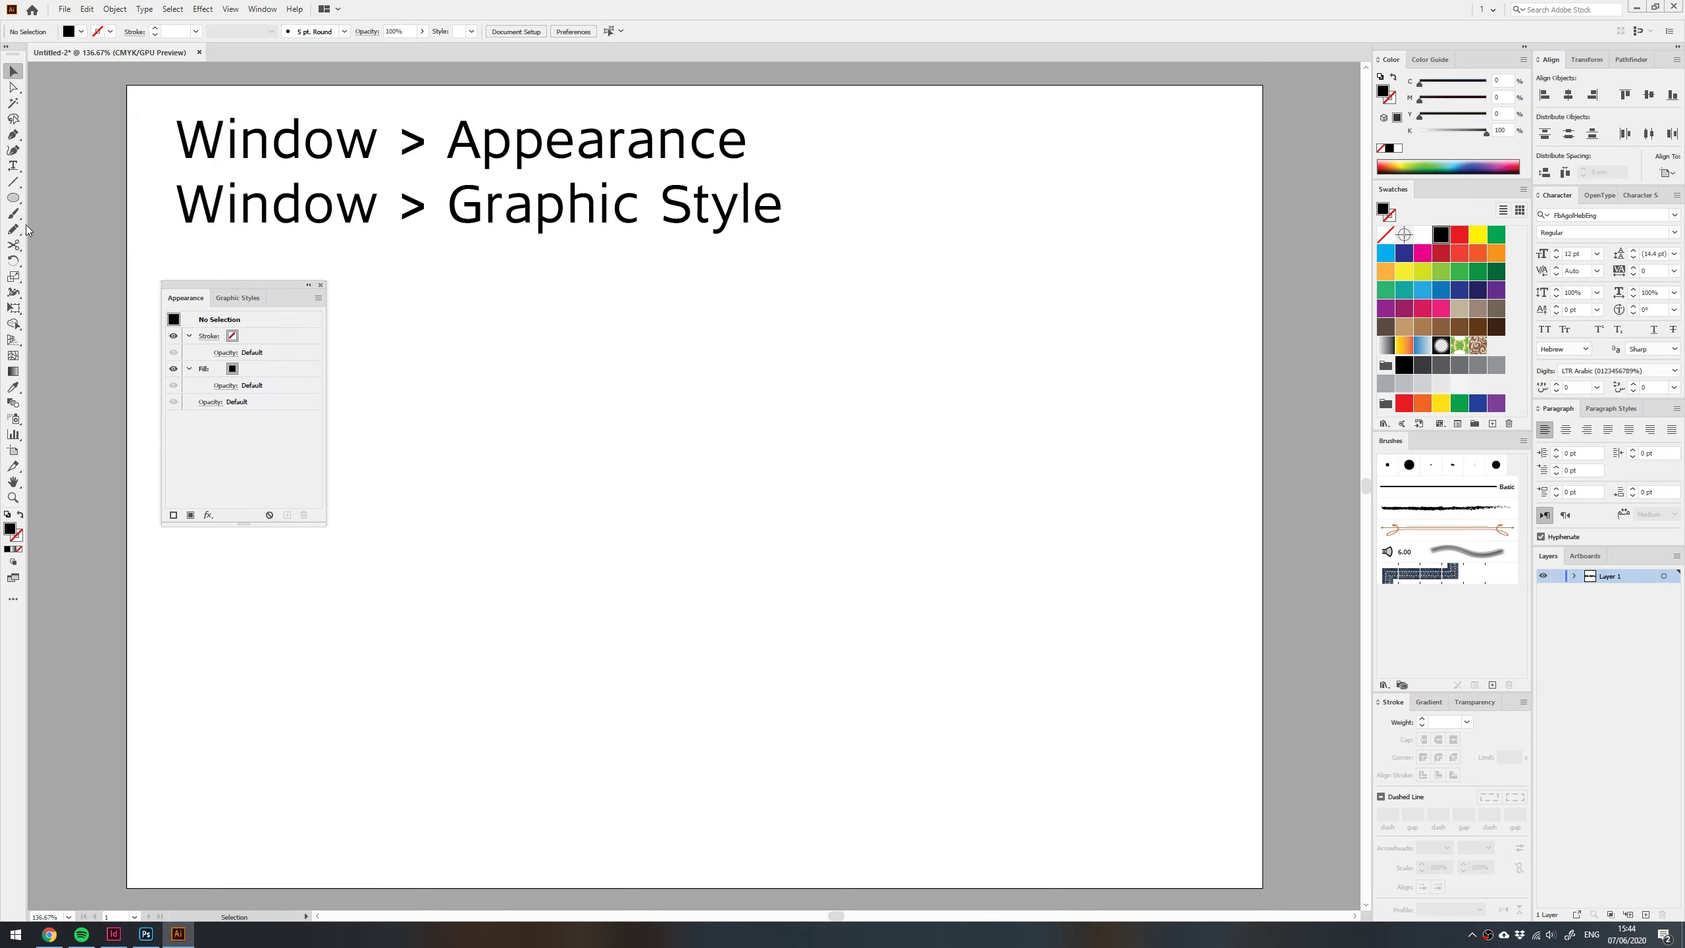
# Add the Hebrew word "שלום" as point text in the middle of the artboard and enlarge it to about 90 pt
pyautogui.click(14, 165)
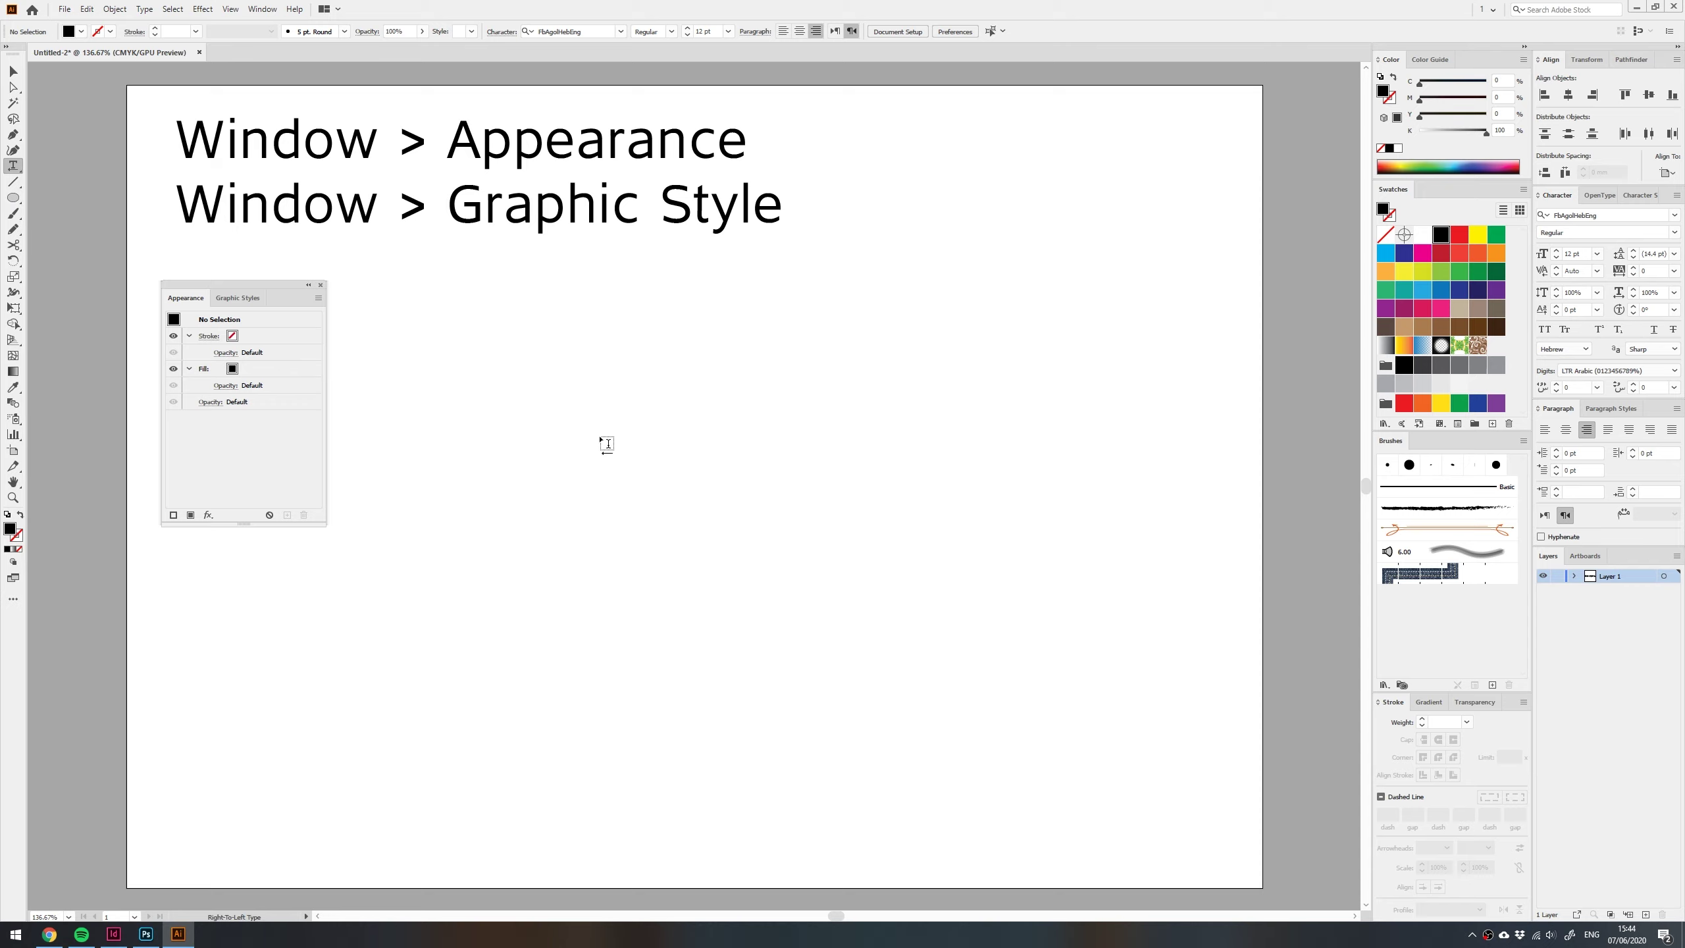
pyautogui.click(725, 441)
pyautogui.write('akuo')
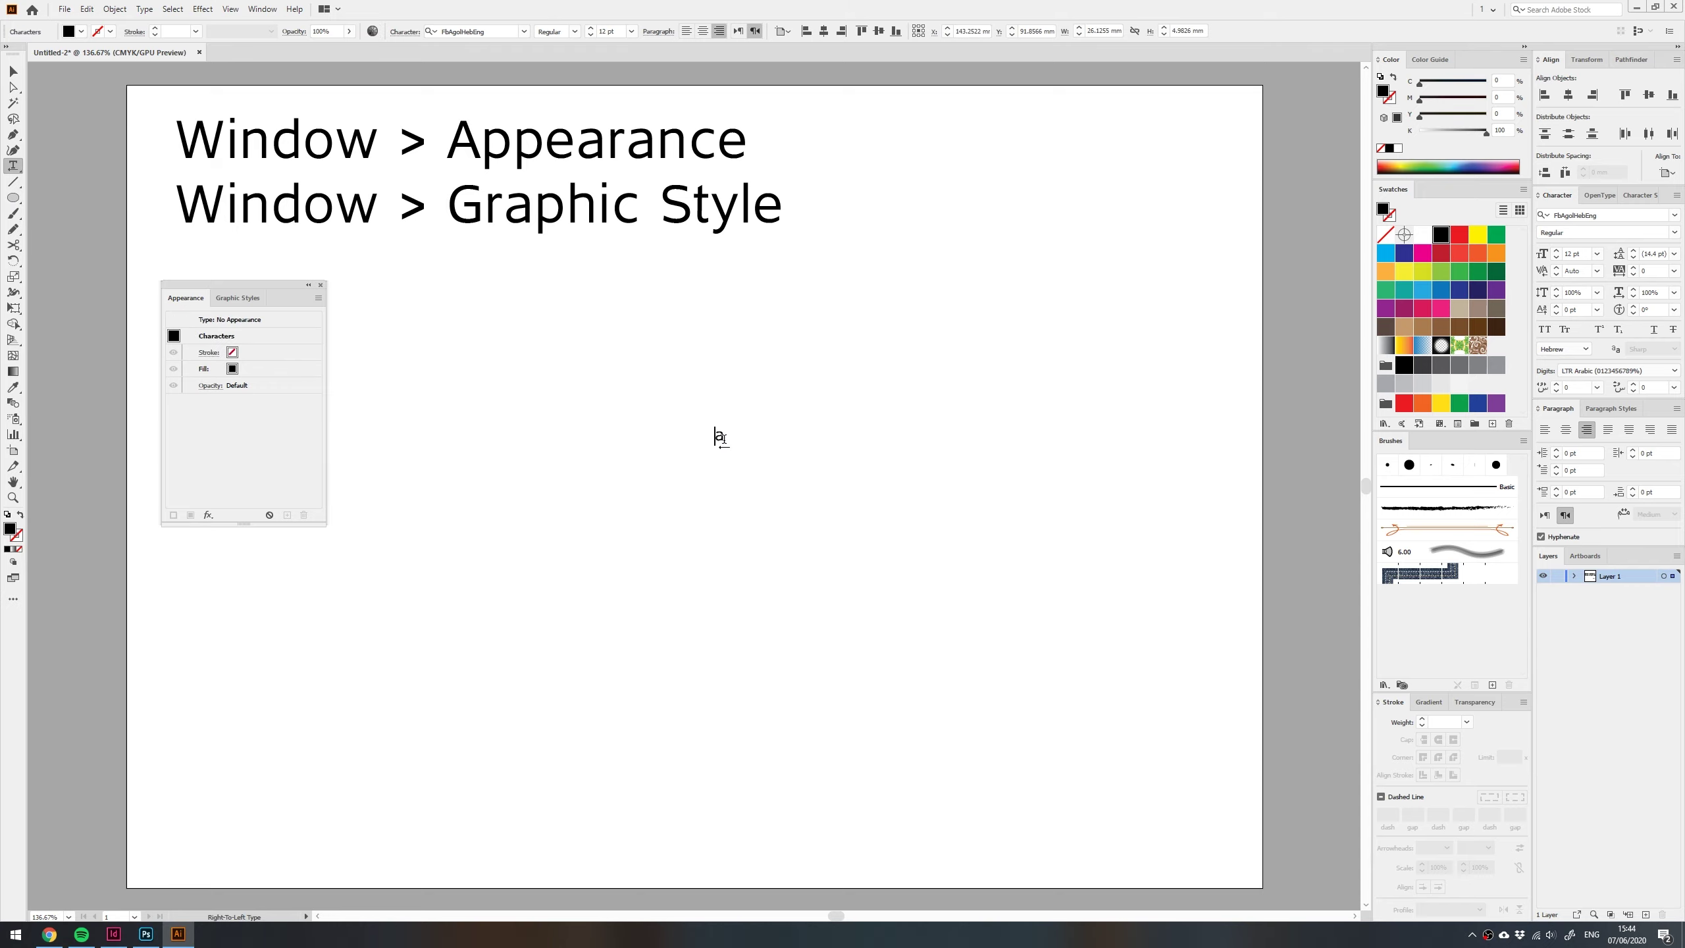
pyautogui.press('BackSpace')
pyautogui.press('BackSpace')
pyautogui.press('BackSpace')
pyautogui.press('BackSpace')
pyautogui.hotkey('alt', 'shift')
pyautogui.write('שלום')
pyautogui.press('Escape')
pyautogui.moveTo(728, 428); pyautogui.dragTo(854, 366)
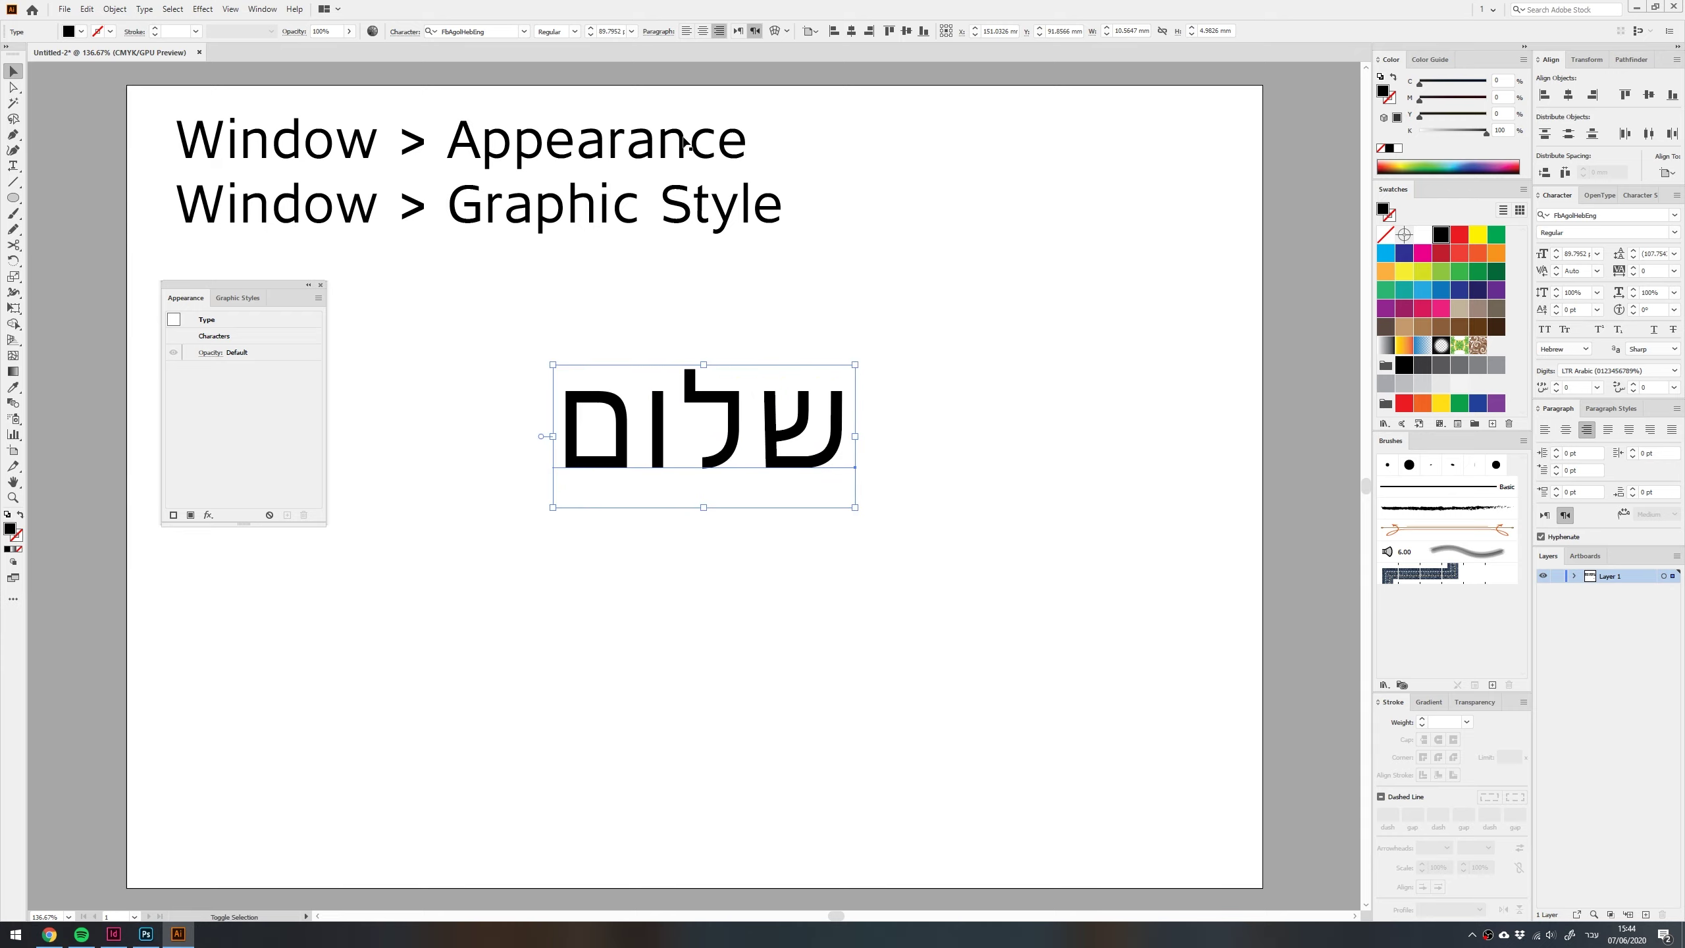
# Set the word's font style to Black and move it slightly lower and to the left on the artboard
pyautogui.click(574, 31)
pyautogui.click(557, 46)
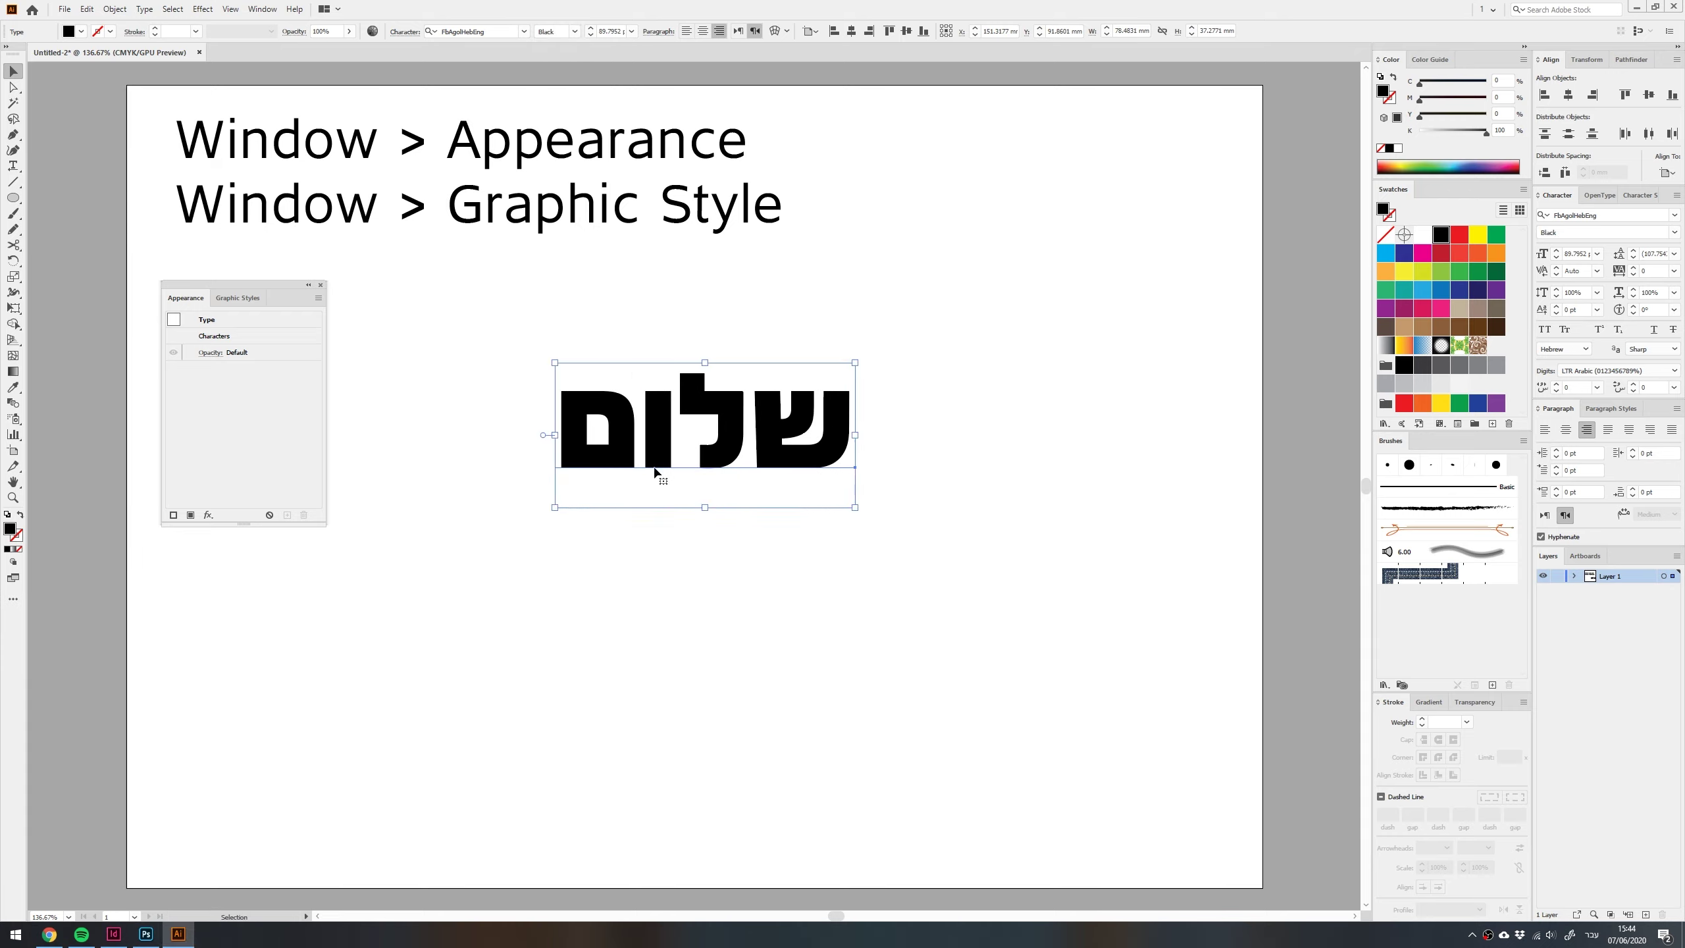
pyautogui.moveTo(594, 435); pyautogui.dragTo(541, 455)
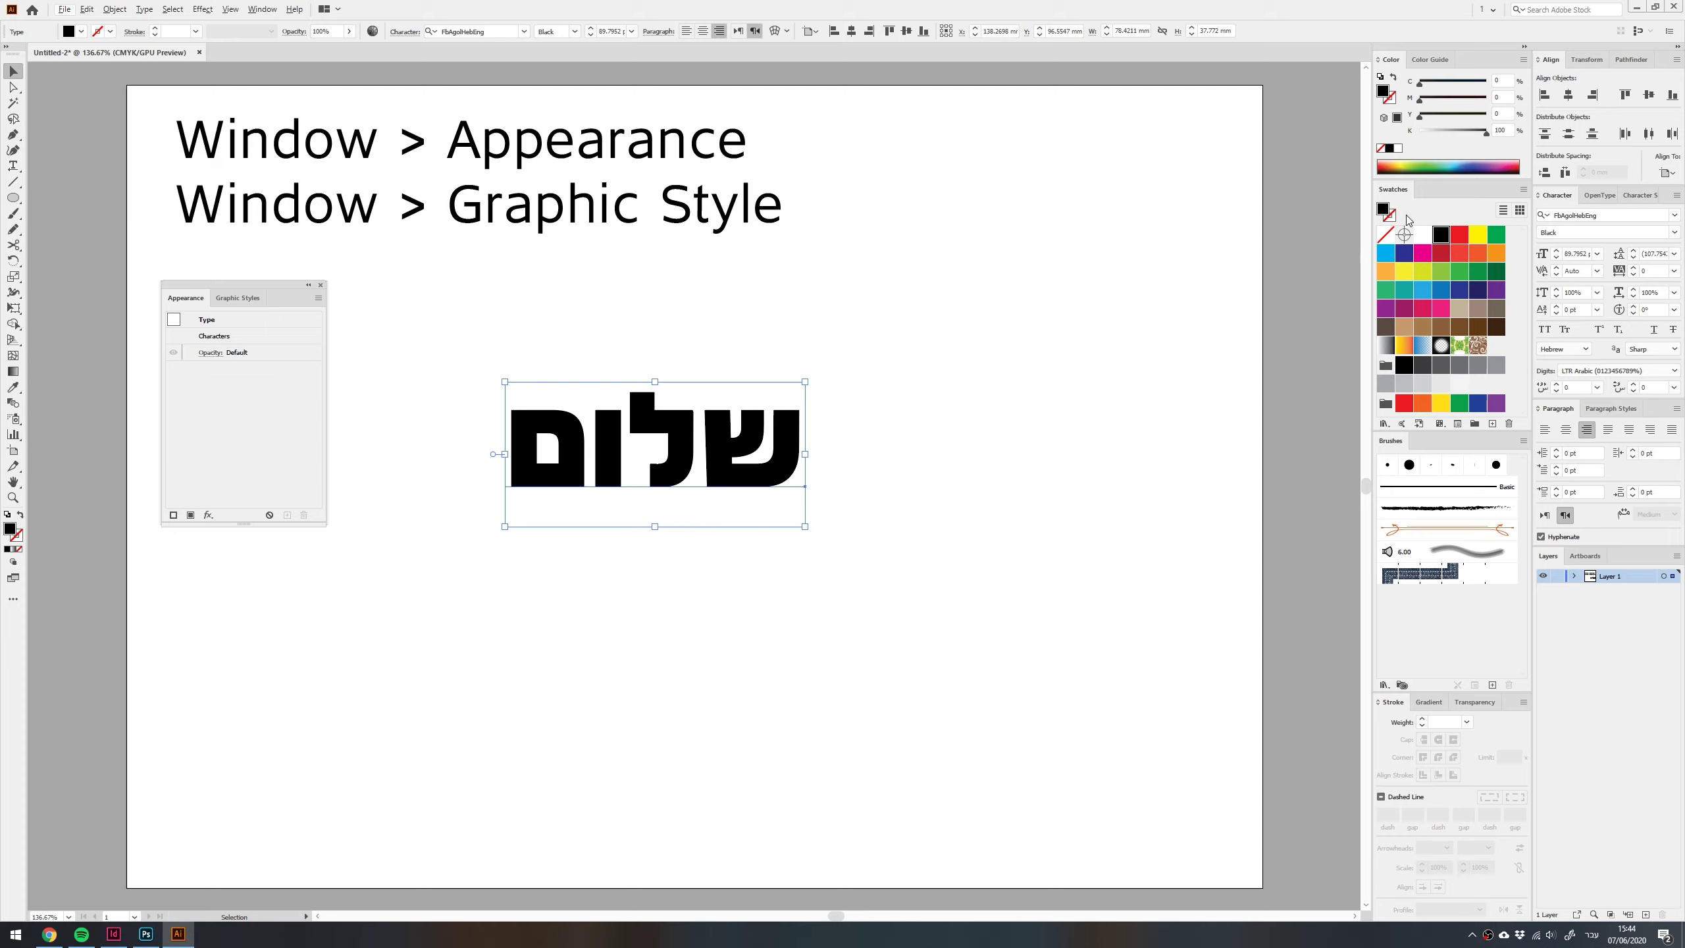
# Float the Swatches panel beside the word, give the text a red stroke, and enlarge the panel
pyautogui.moveTo(1397, 221); pyautogui.dragTo(791, 372)
pyautogui.click(860, 384)
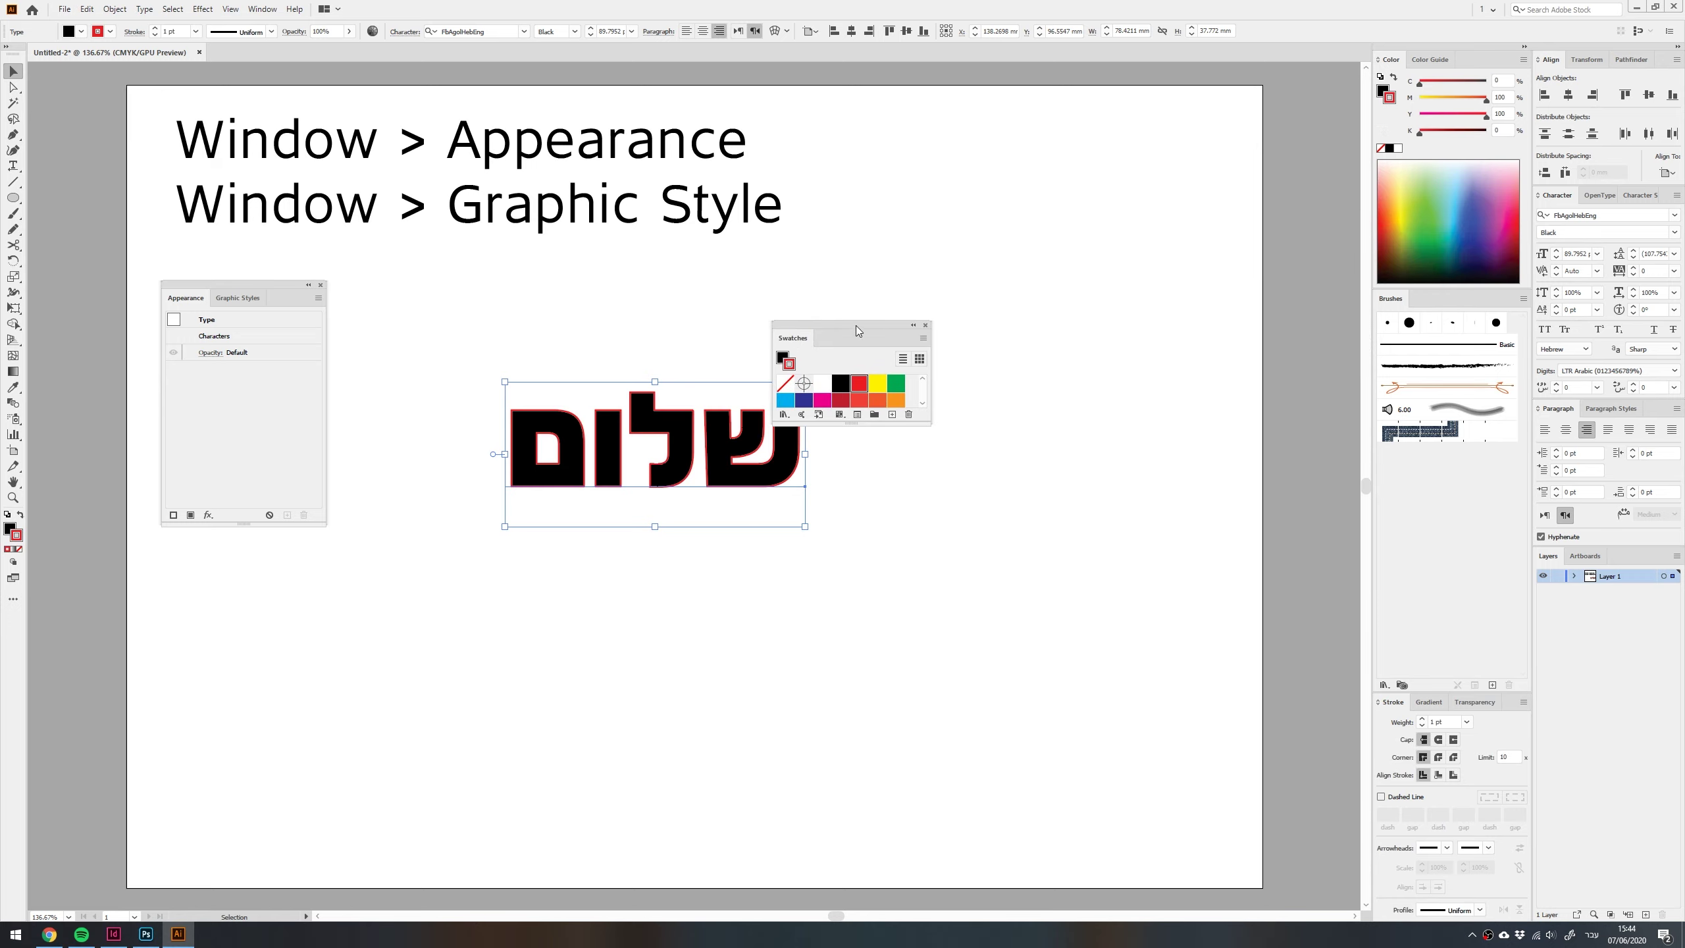
pyautogui.moveTo(858, 327); pyautogui.dragTo(921, 326)
pyautogui.moveTo(995, 425); pyautogui.dragTo(1057, 529)
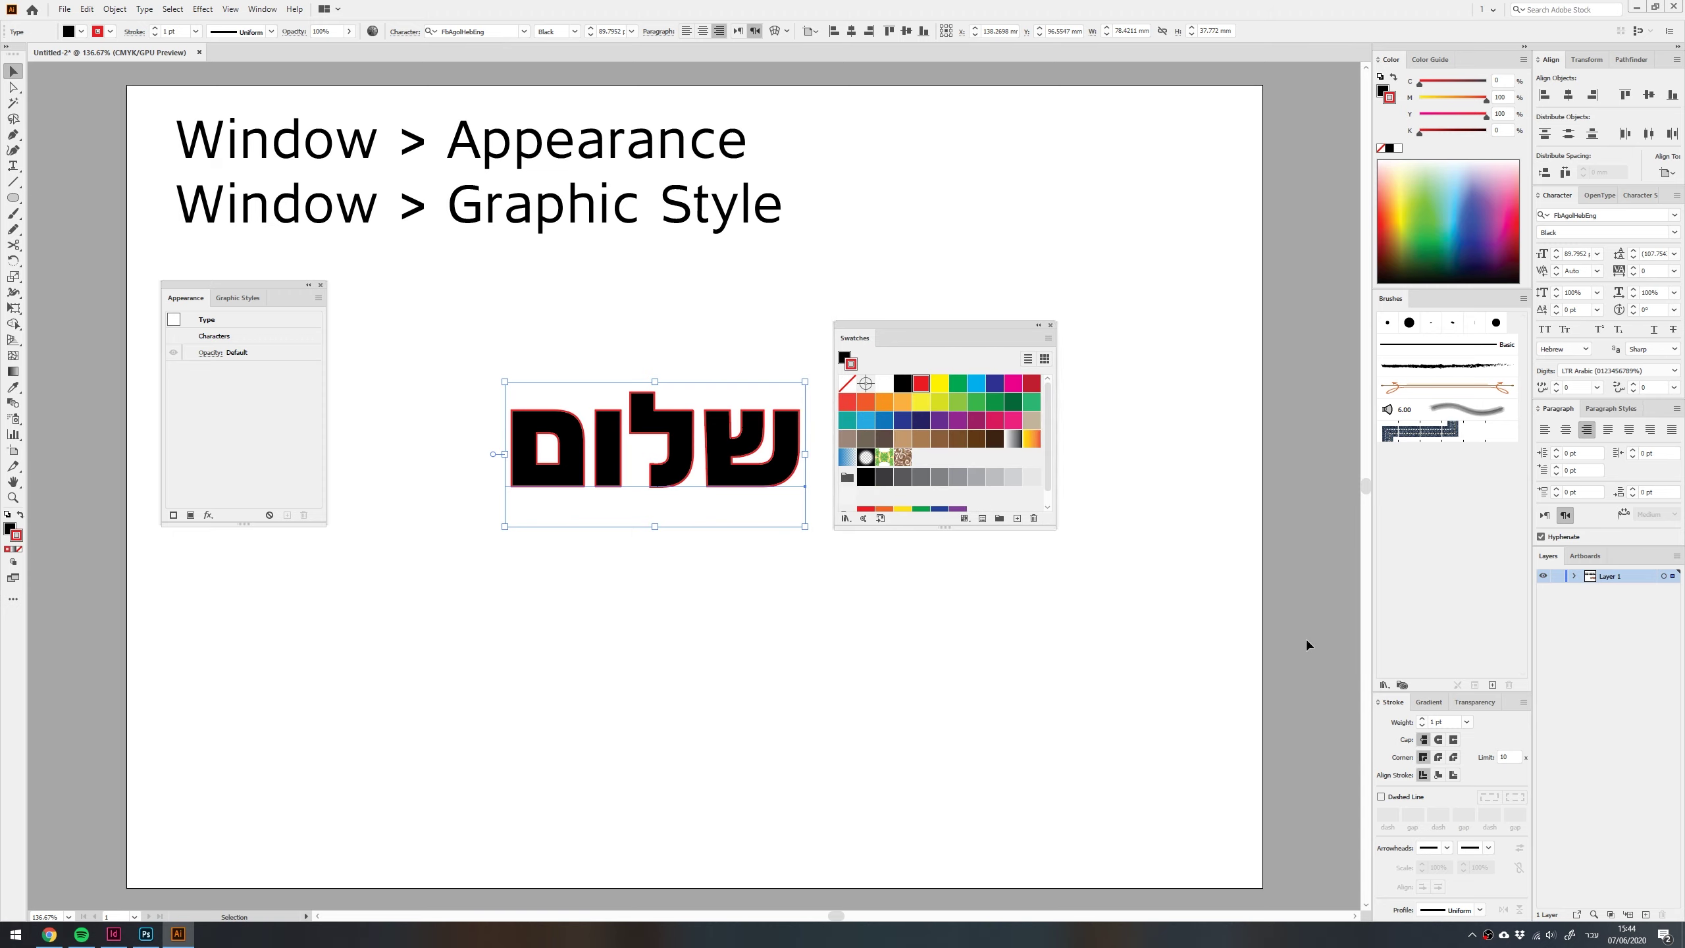
# Raise the text's red stroke weight to 10 pt and float the Stroke panel below the word
pyautogui.click(1423, 719)
pyautogui.click(1423, 719)
pyautogui.click(1423, 718)
pyautogui.click(1422, 719)
pyautogui.click(1423, 719)
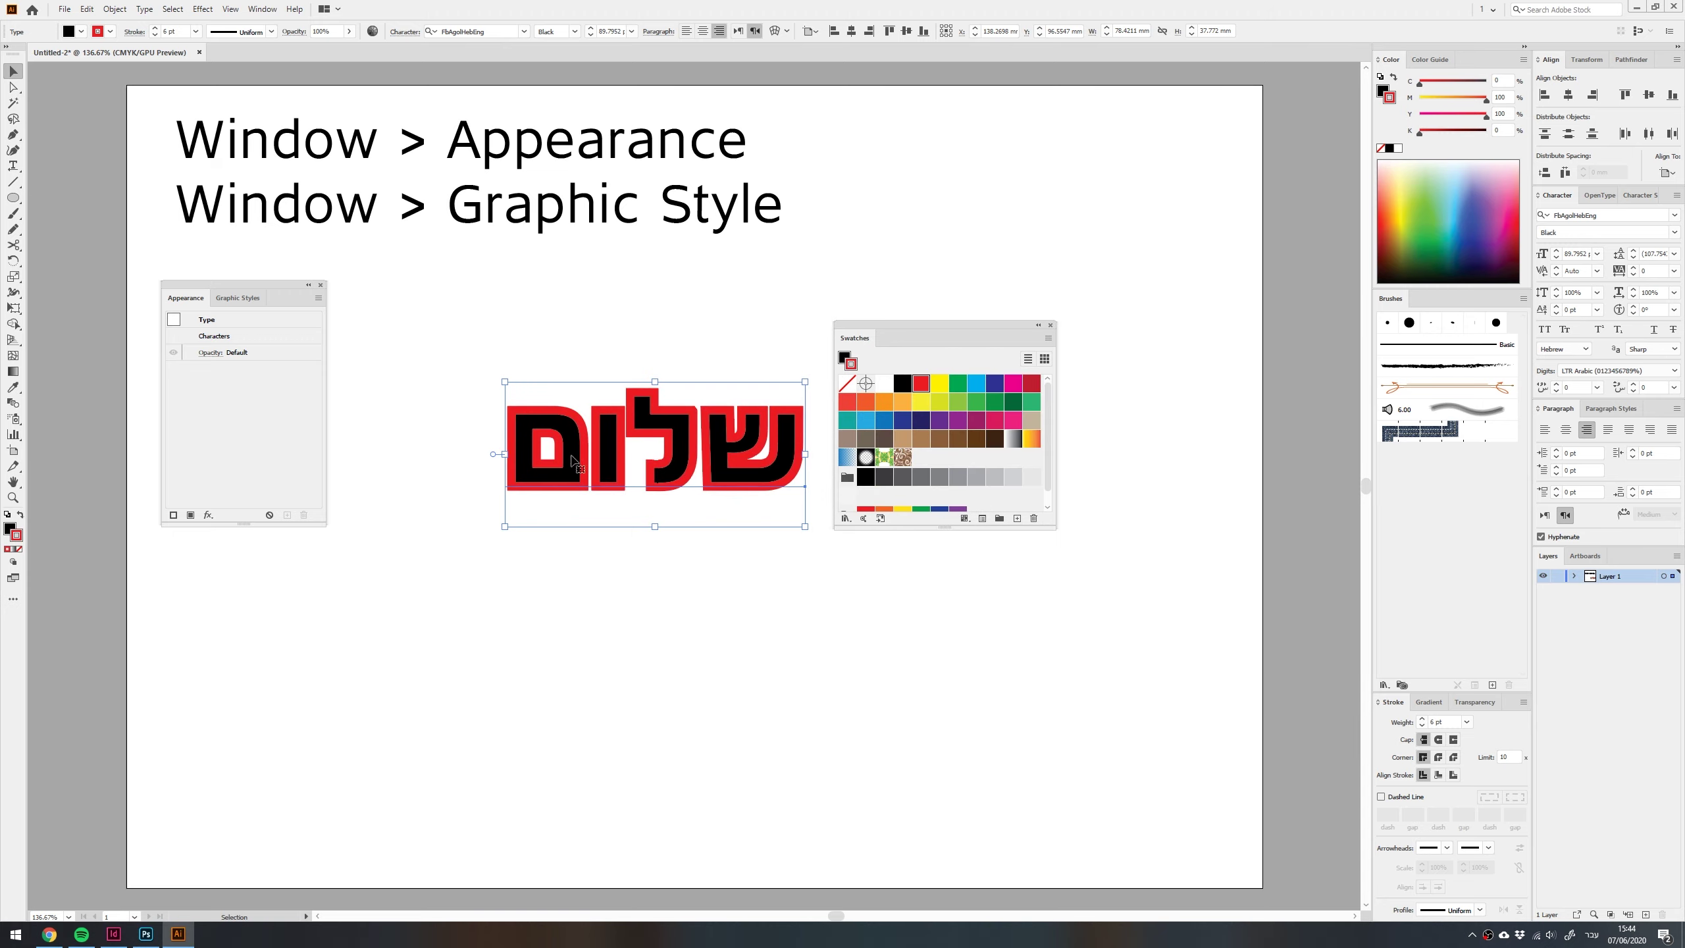
pyautogui.click(1422, 719)
pyautogui.click(1423, 719)
pyautogui.click(1422, 719)
pyautogui.click(1423, 719)
pyautogui.moveTo(1391, 705); pyautogui.dragTo(704, 567)
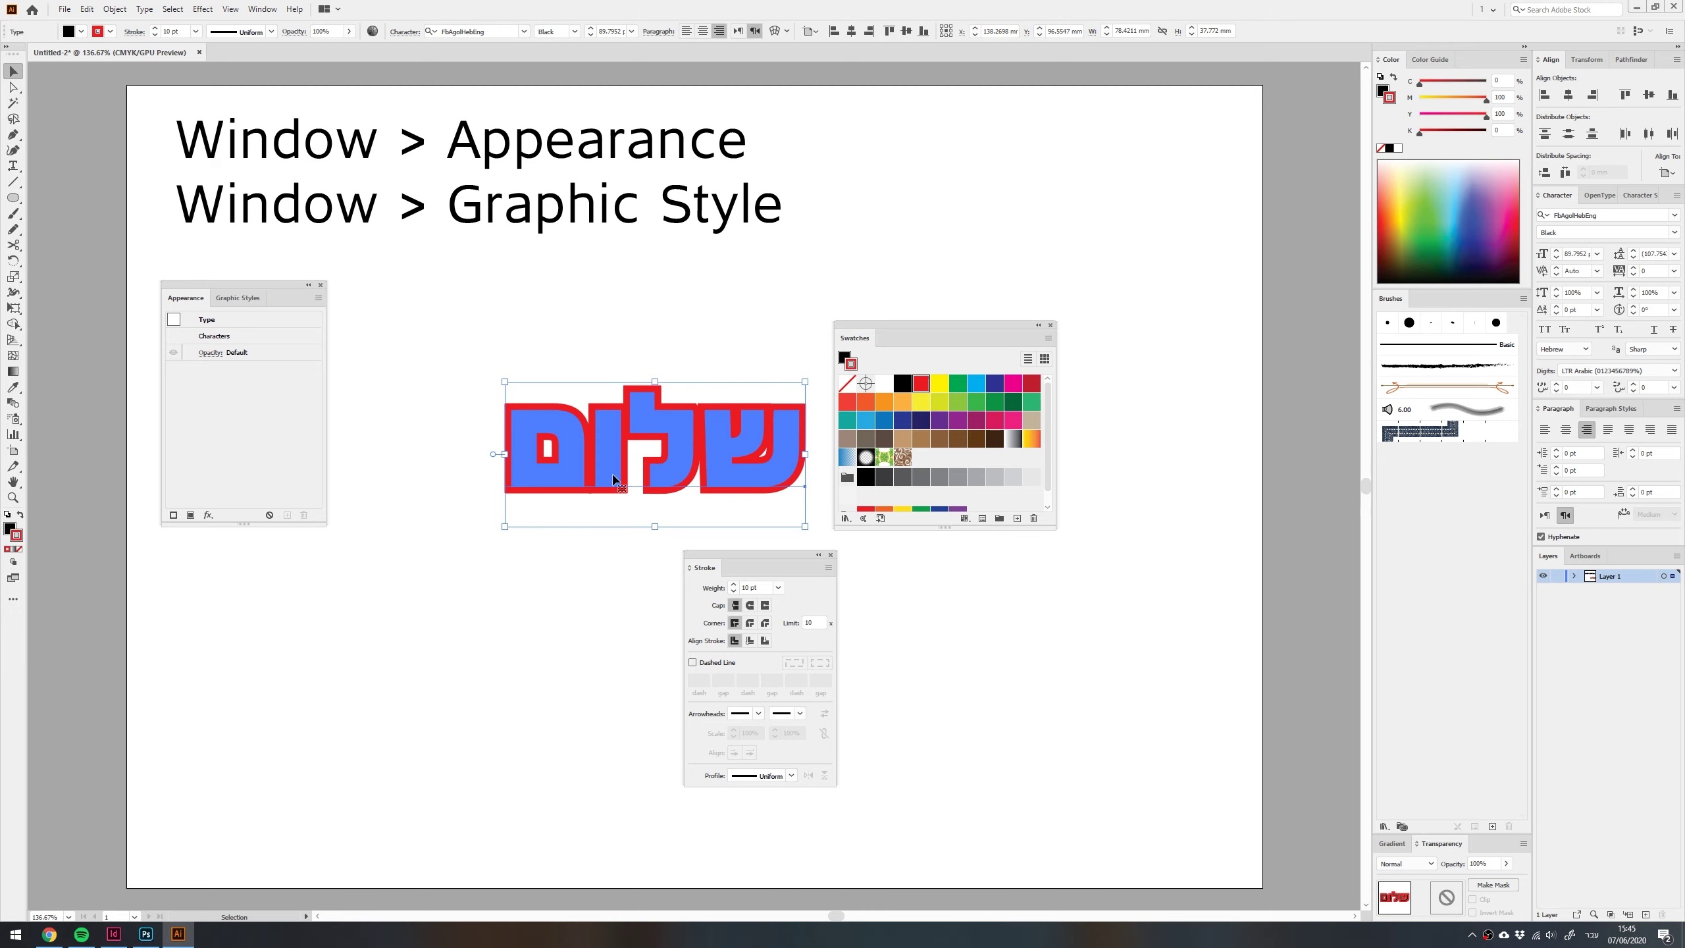
# Convert the text to outlines and align its red stroke to the outside
pyautogui.rightClick(575, 433)
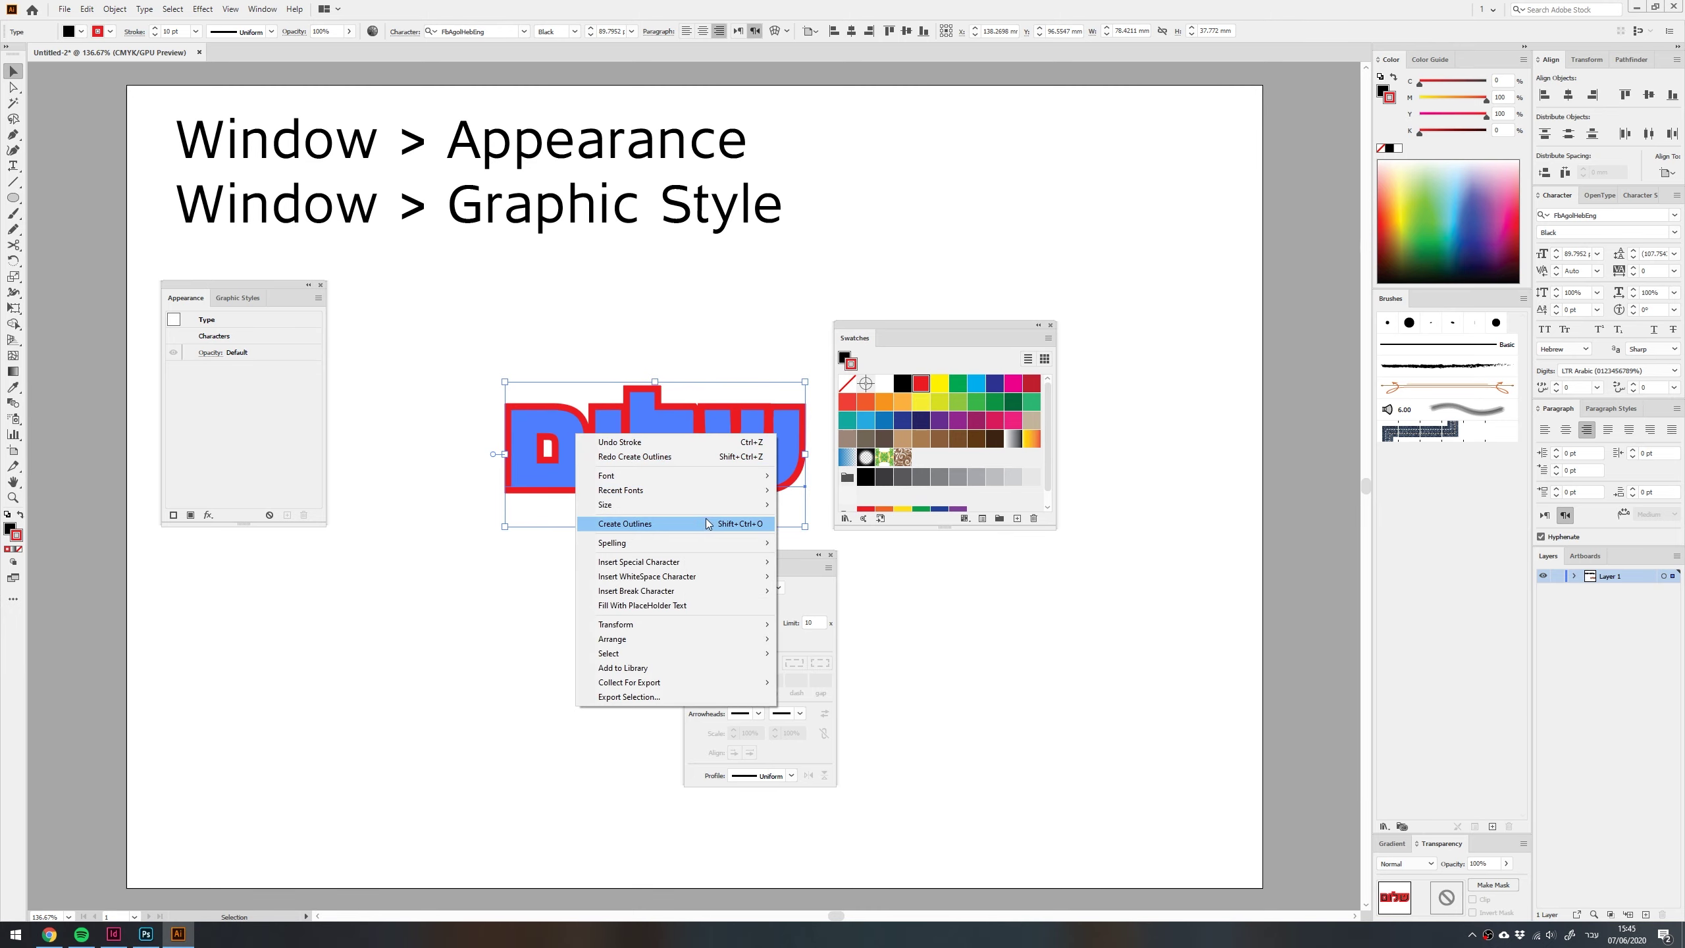
pyautogui.click(639, 524)
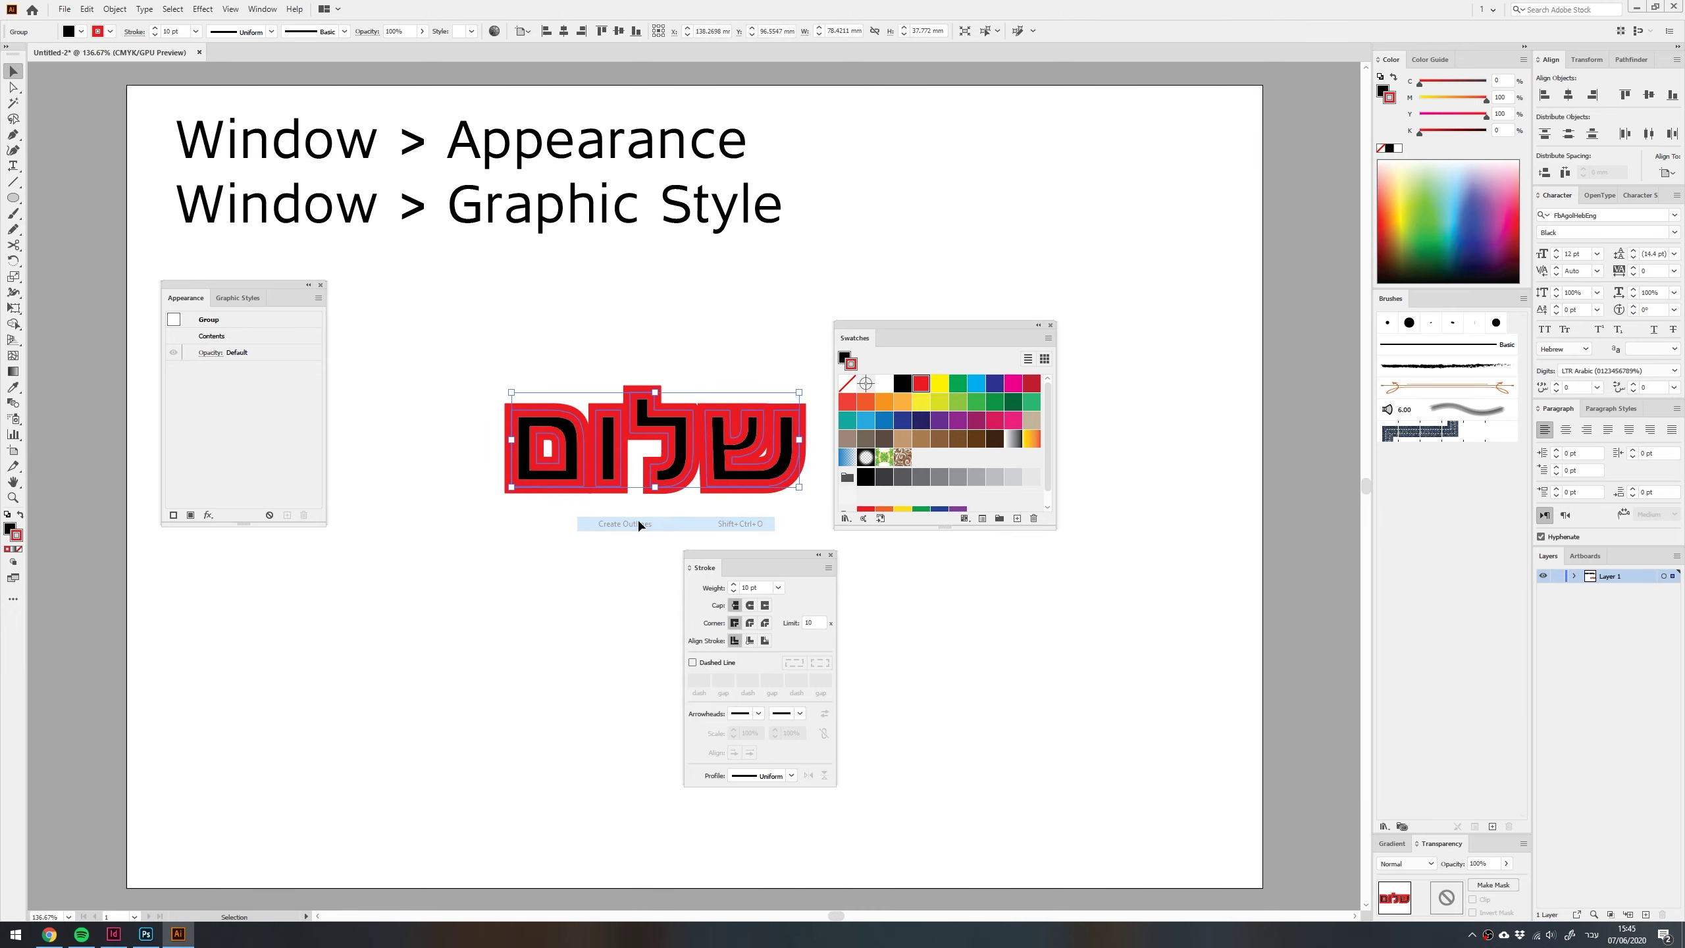
pyautogui.click(750, 641)
pyautogui.click(766, 640)
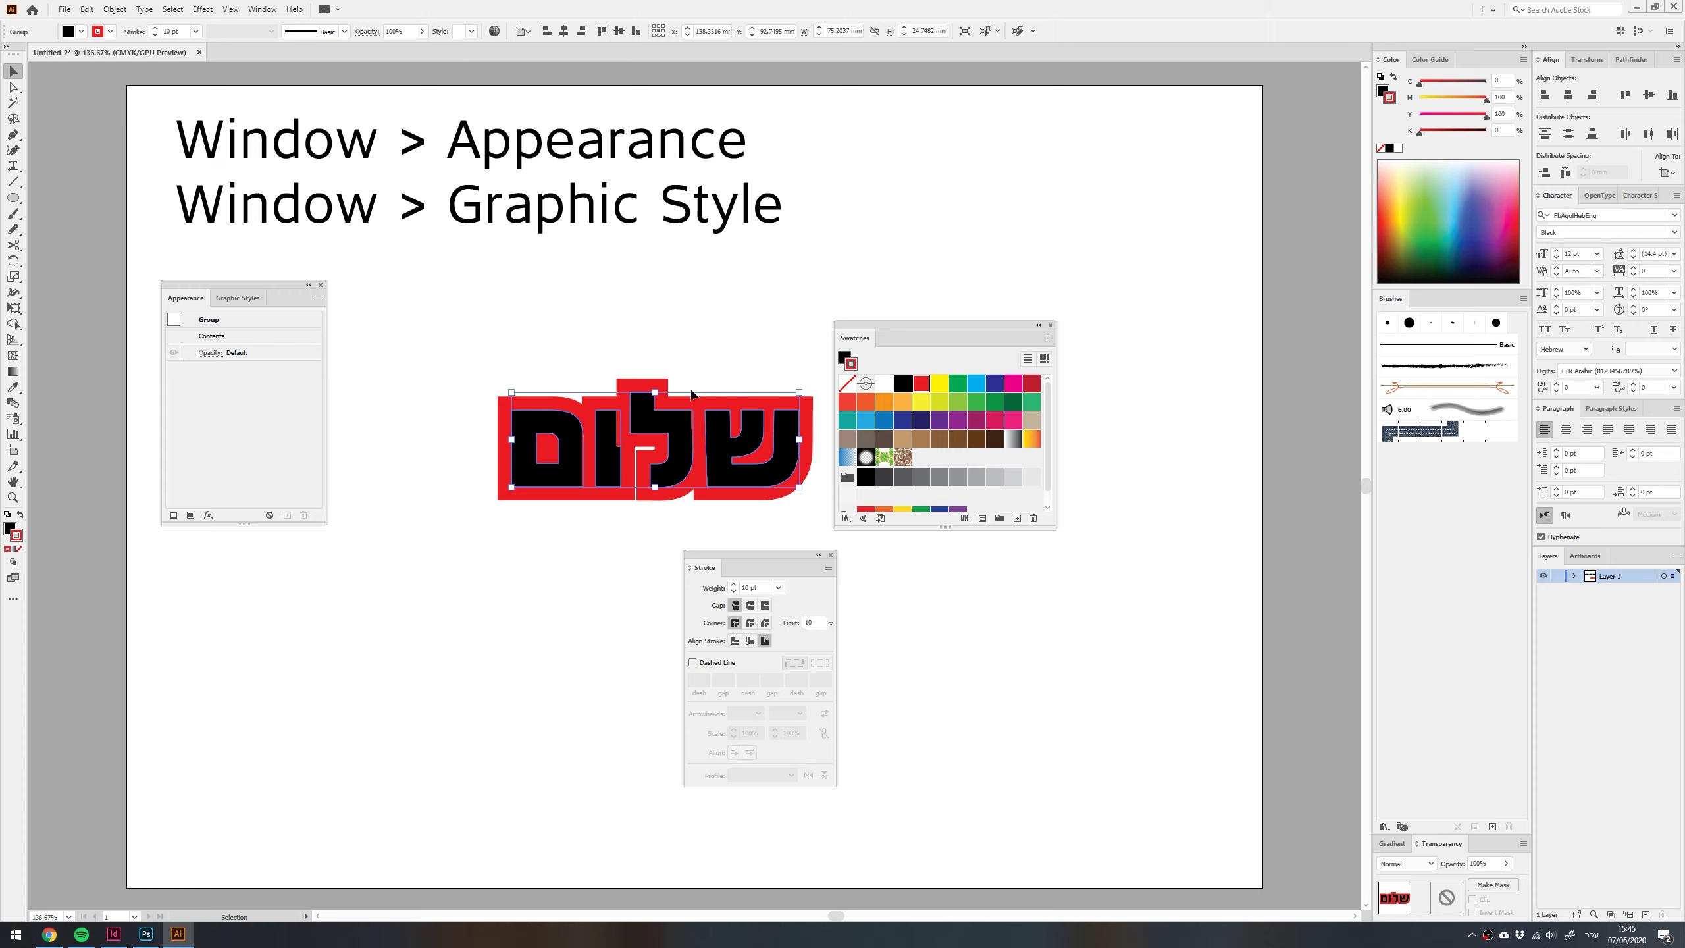
# Undo the stroke alignment changes and the conversion to outlines, restoring the word as live text
pyautogui.hotkey('ctrl', 'z')
pyautogui.hotkey('ctrl', 'z')
pyautogui.hotkey('ctrl', 'z')
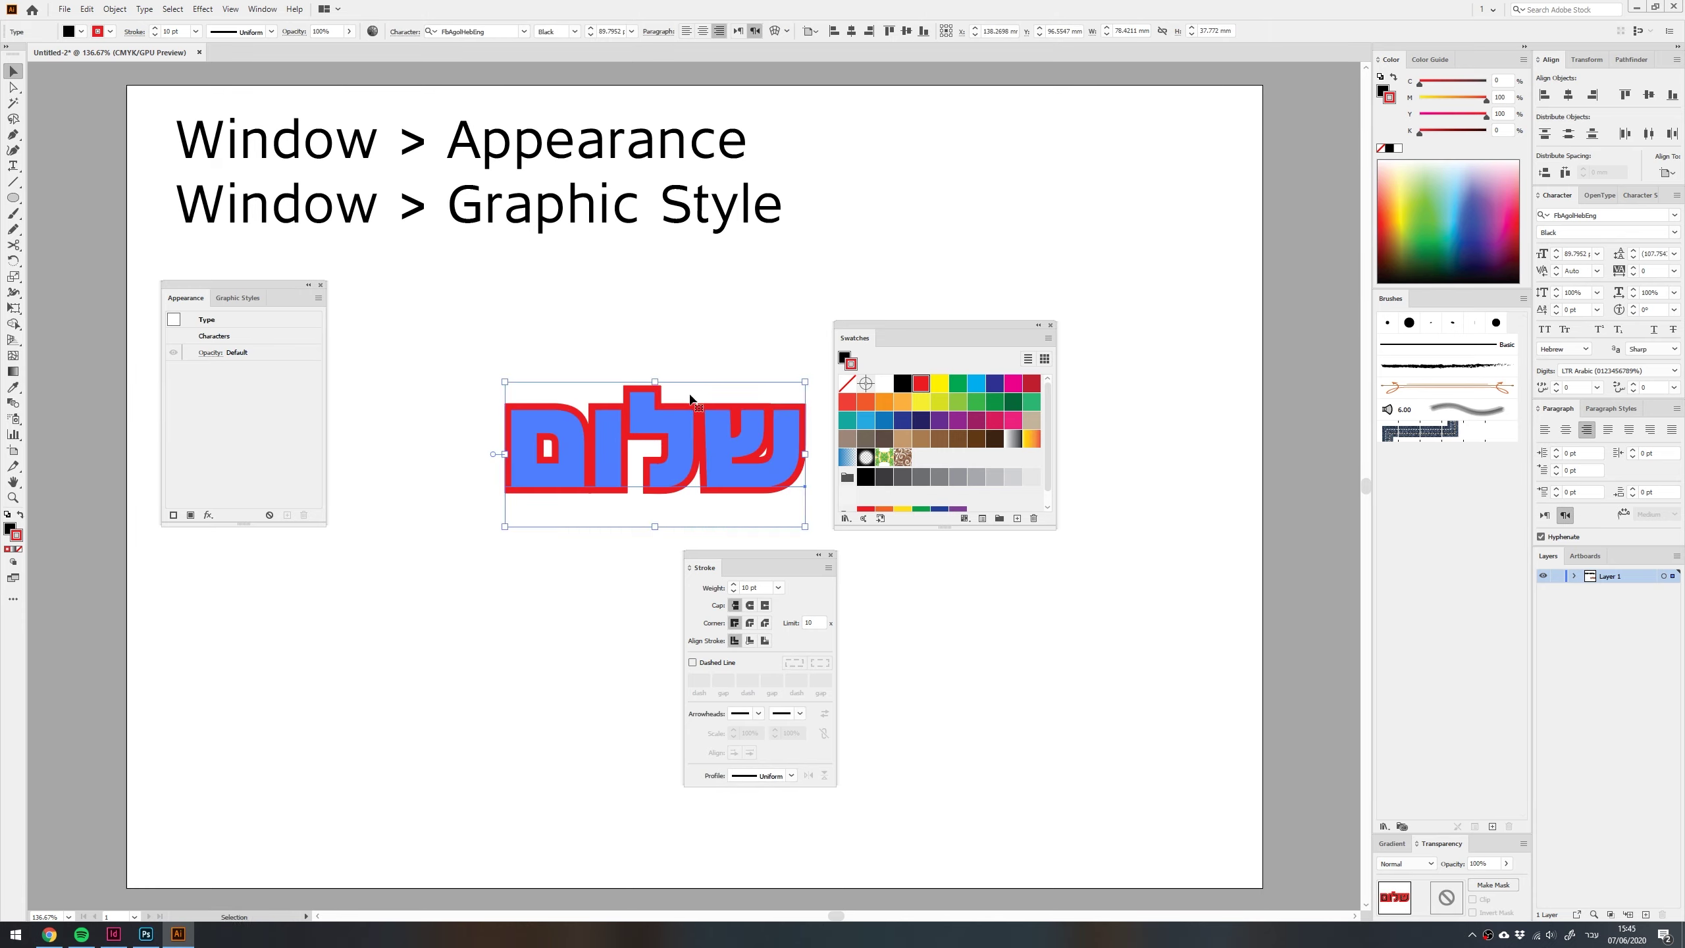
pyautogui.hotkey('ctrl', 'z')
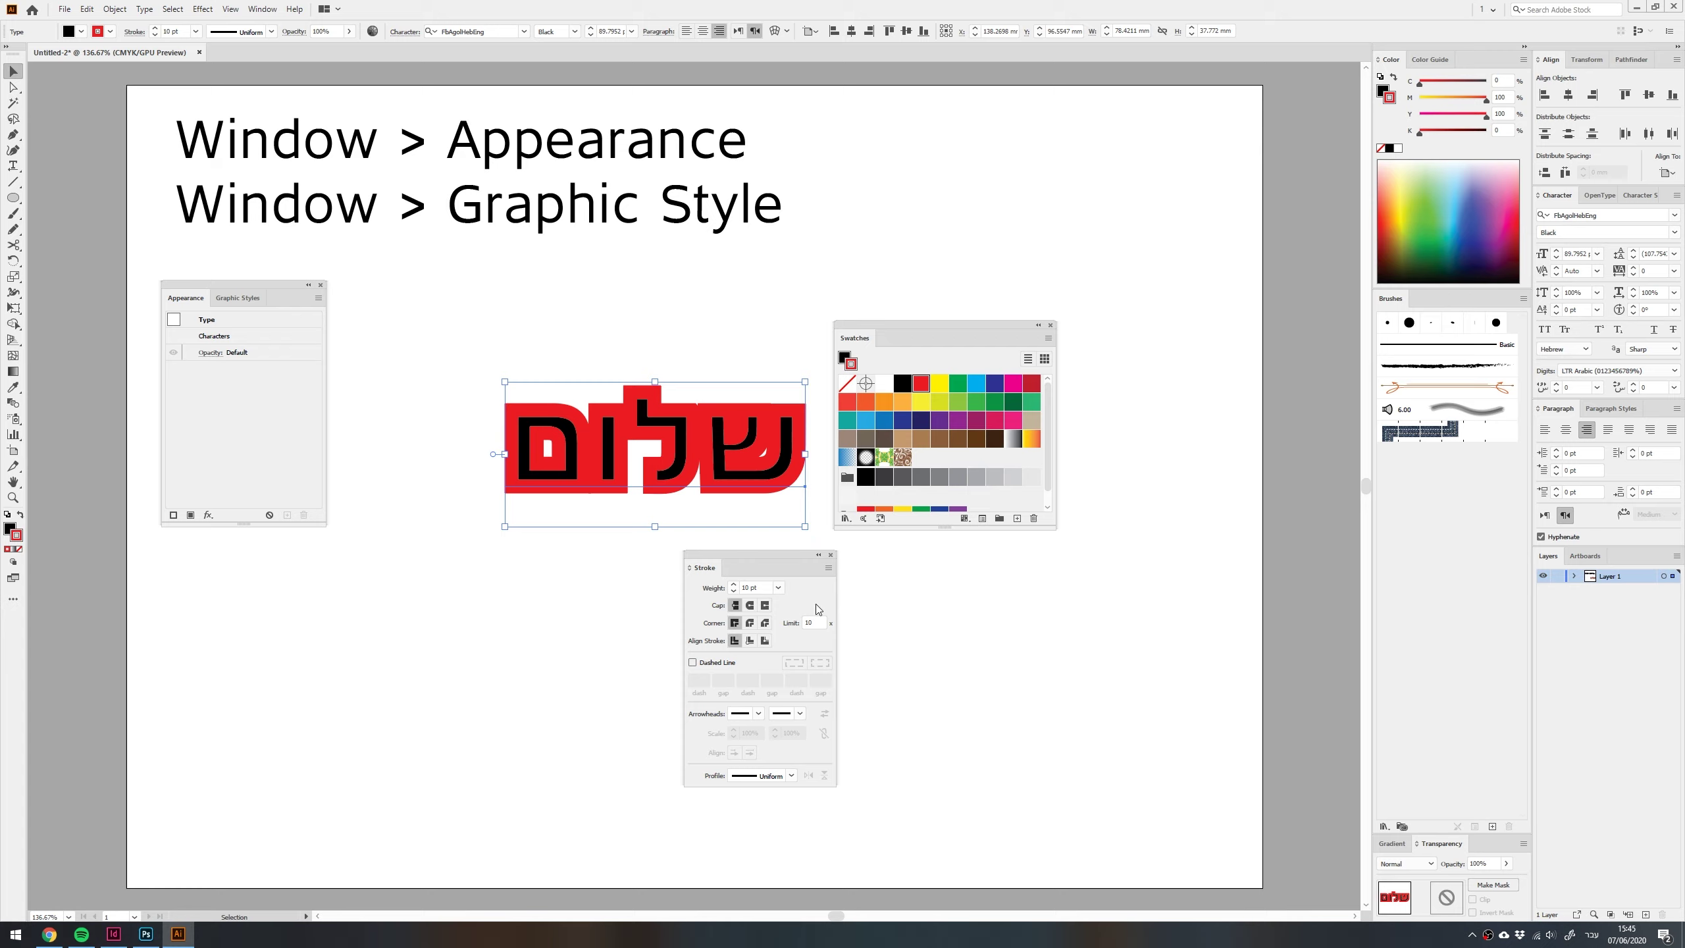
# Test heavier red stroke weights on the live text and set the weight to 5 pt
pyautogui.click(734, 583)
pyautogui.scroll(9, 735, 585)
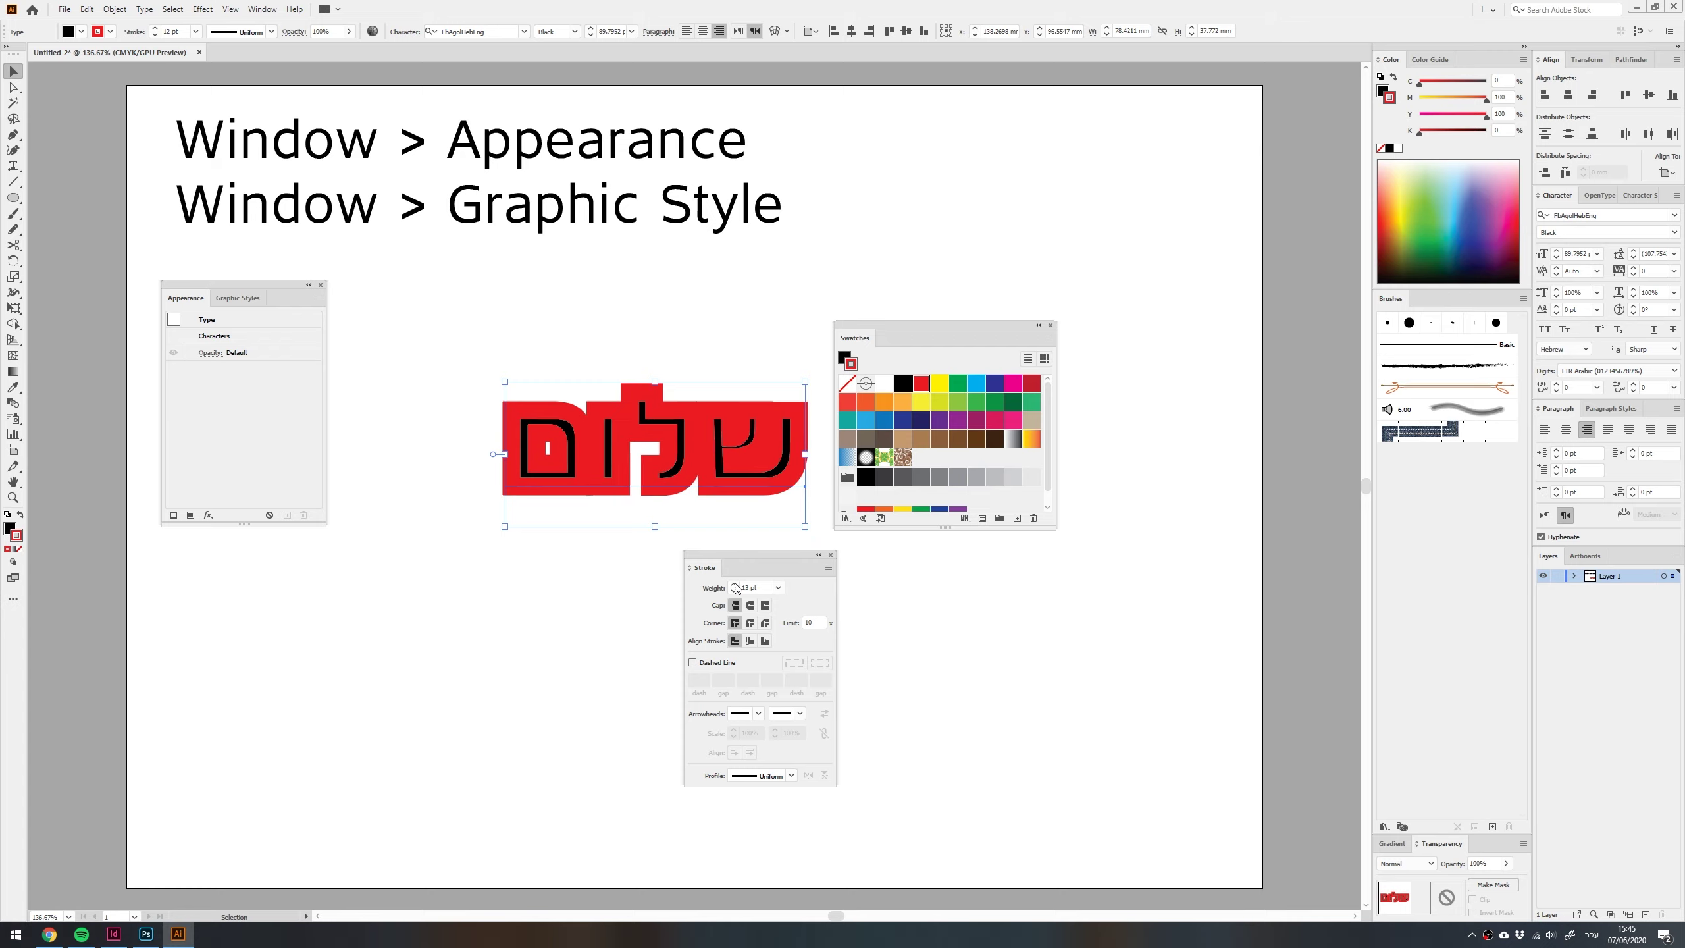
pyautogui.click(735, 591)
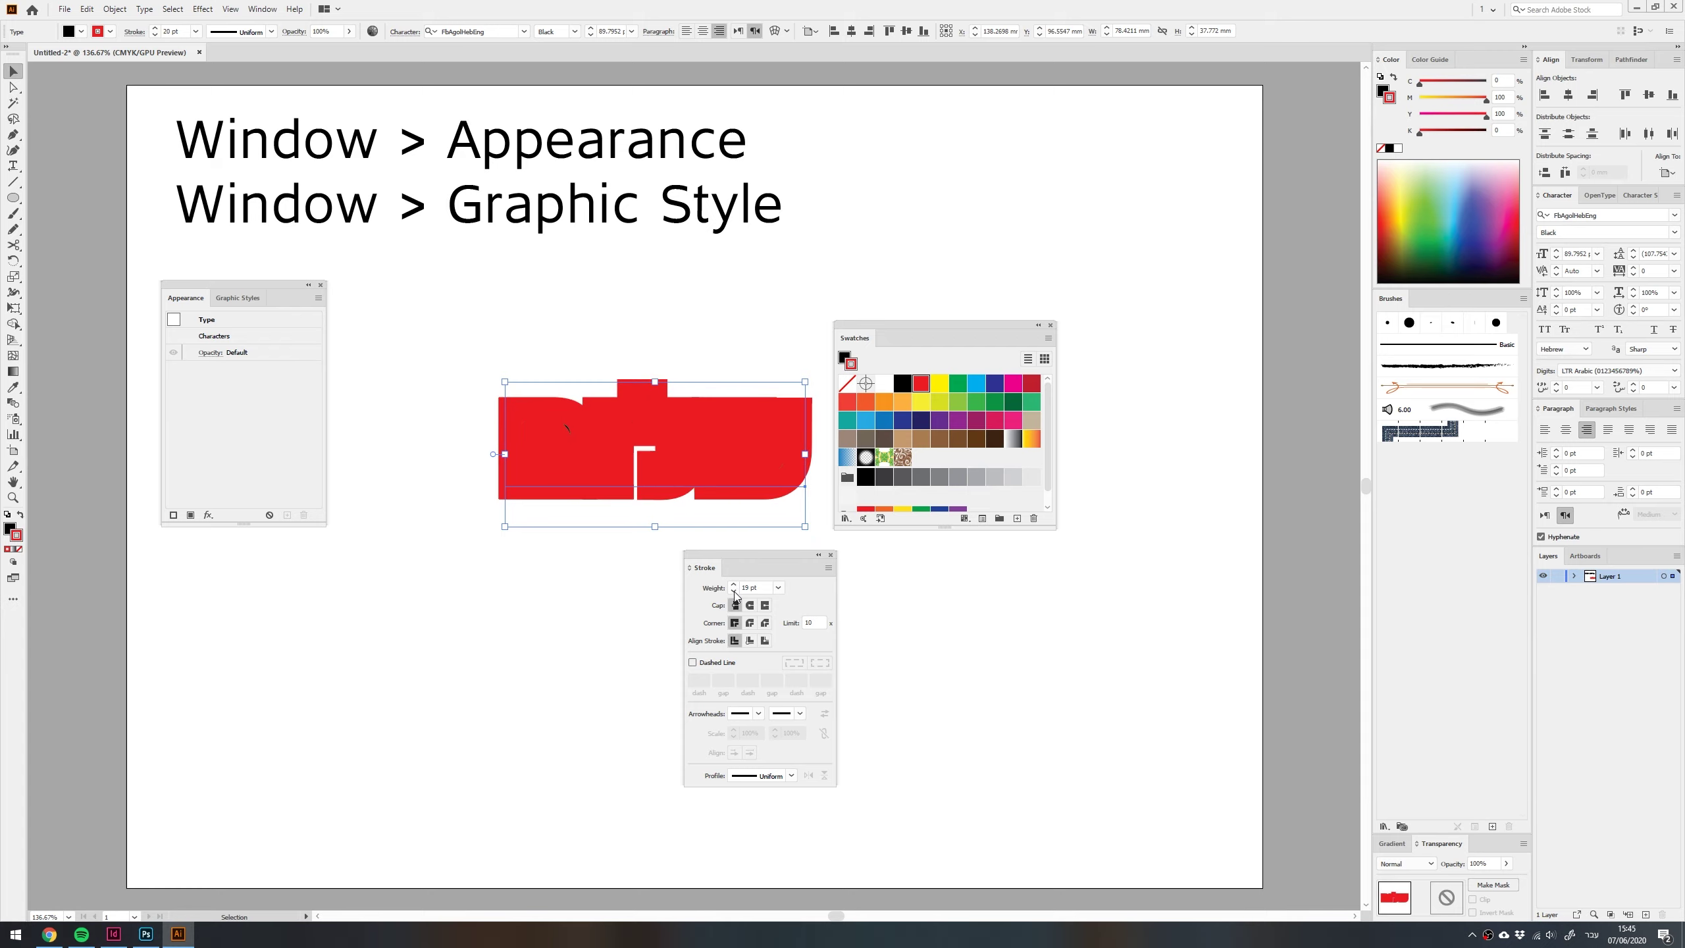
pyautogui.click(734, 590)
pyautogui.click(734, 590)
pyautogui.click(734, 591)
pyautogui.moveTo(764, 587); pyautogui.dragTo(710, 588)
pyautogui.write('5')
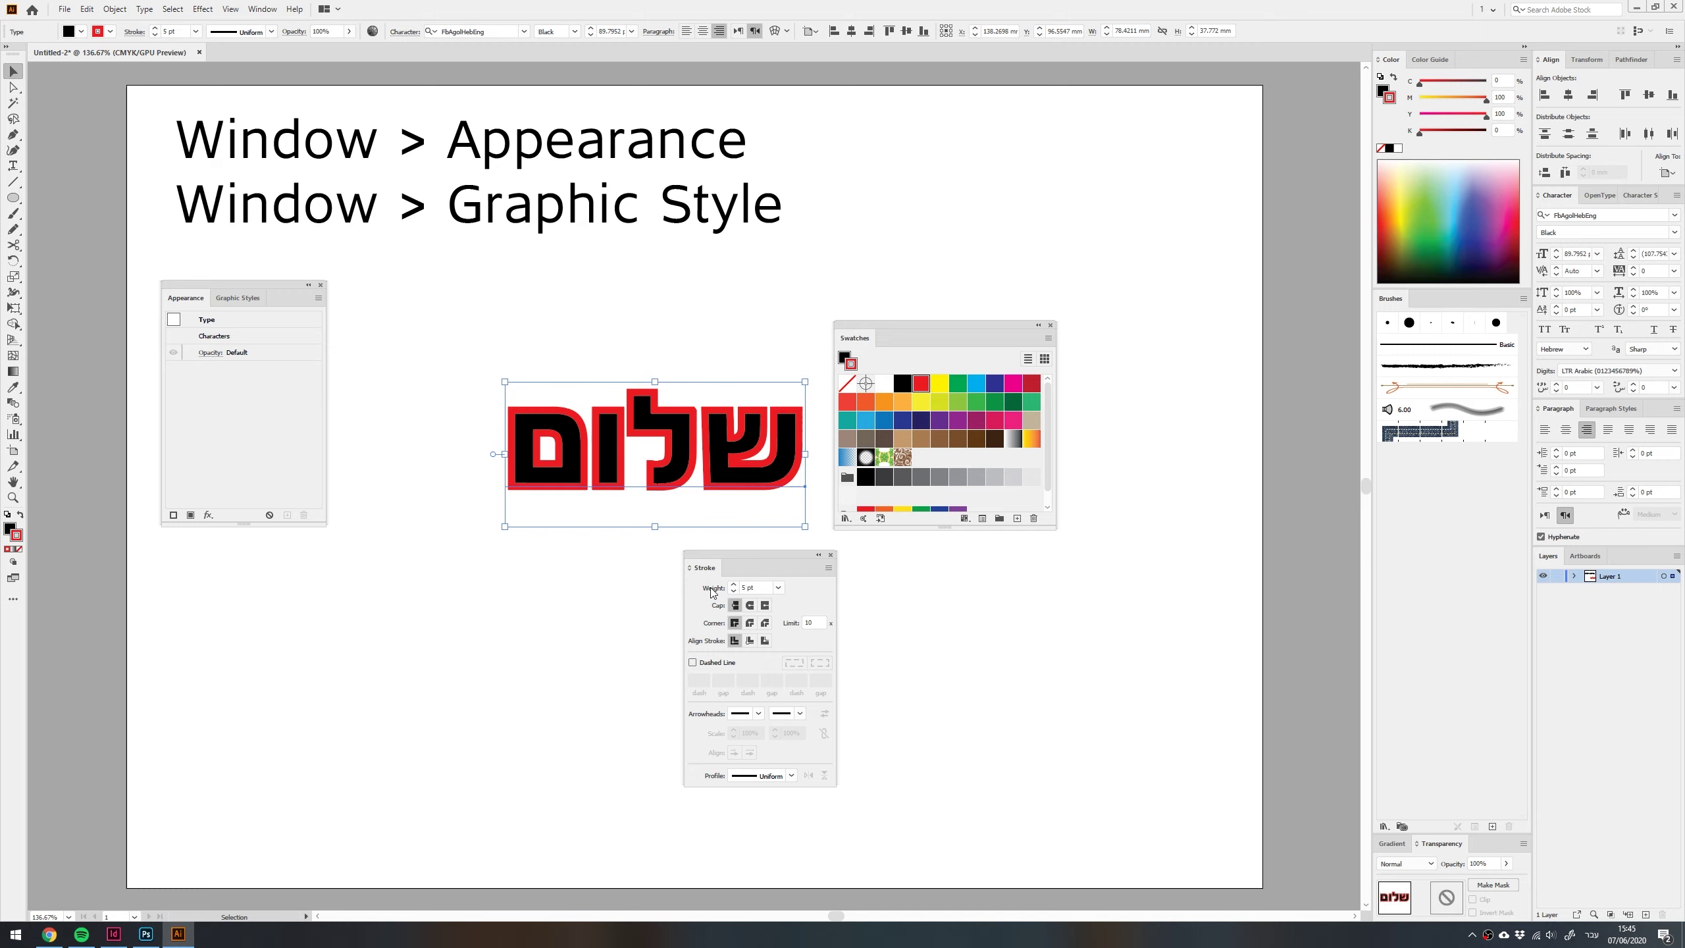
pyautogui.press('Return')
# Shift the Swatches panel slightly away from the text and set both the text's stroke and fill to None
pyautogui.moveTo(901, 328); pyautogui.dragTo(926, 328)
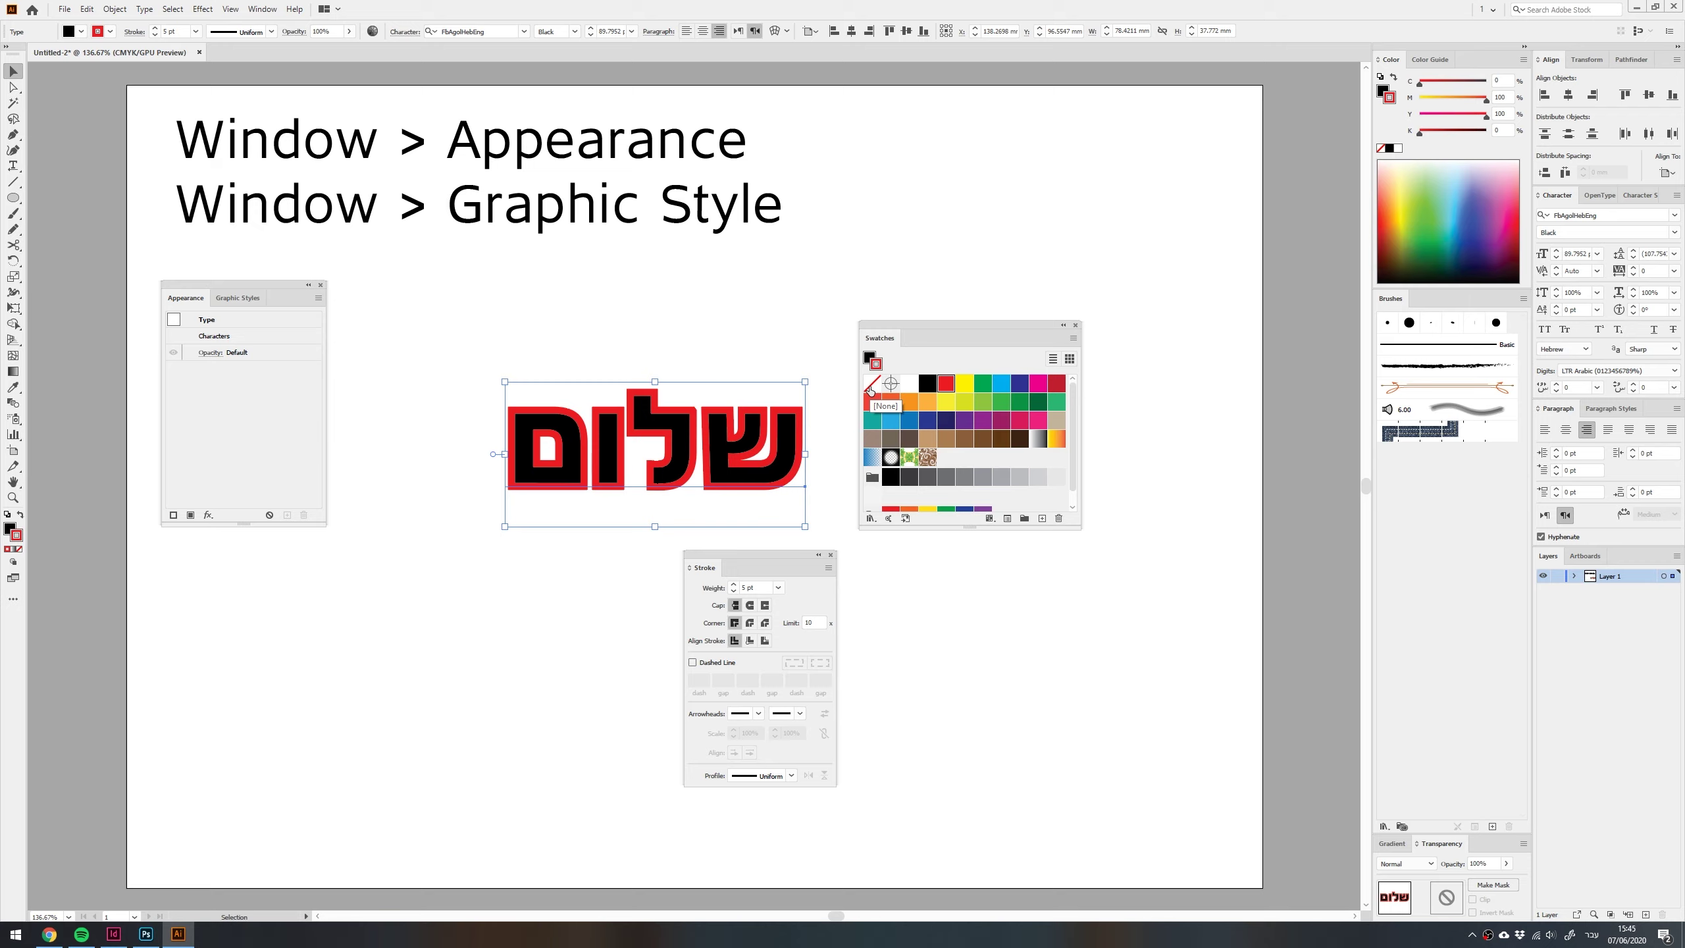
pyautogui.click(871, 388)
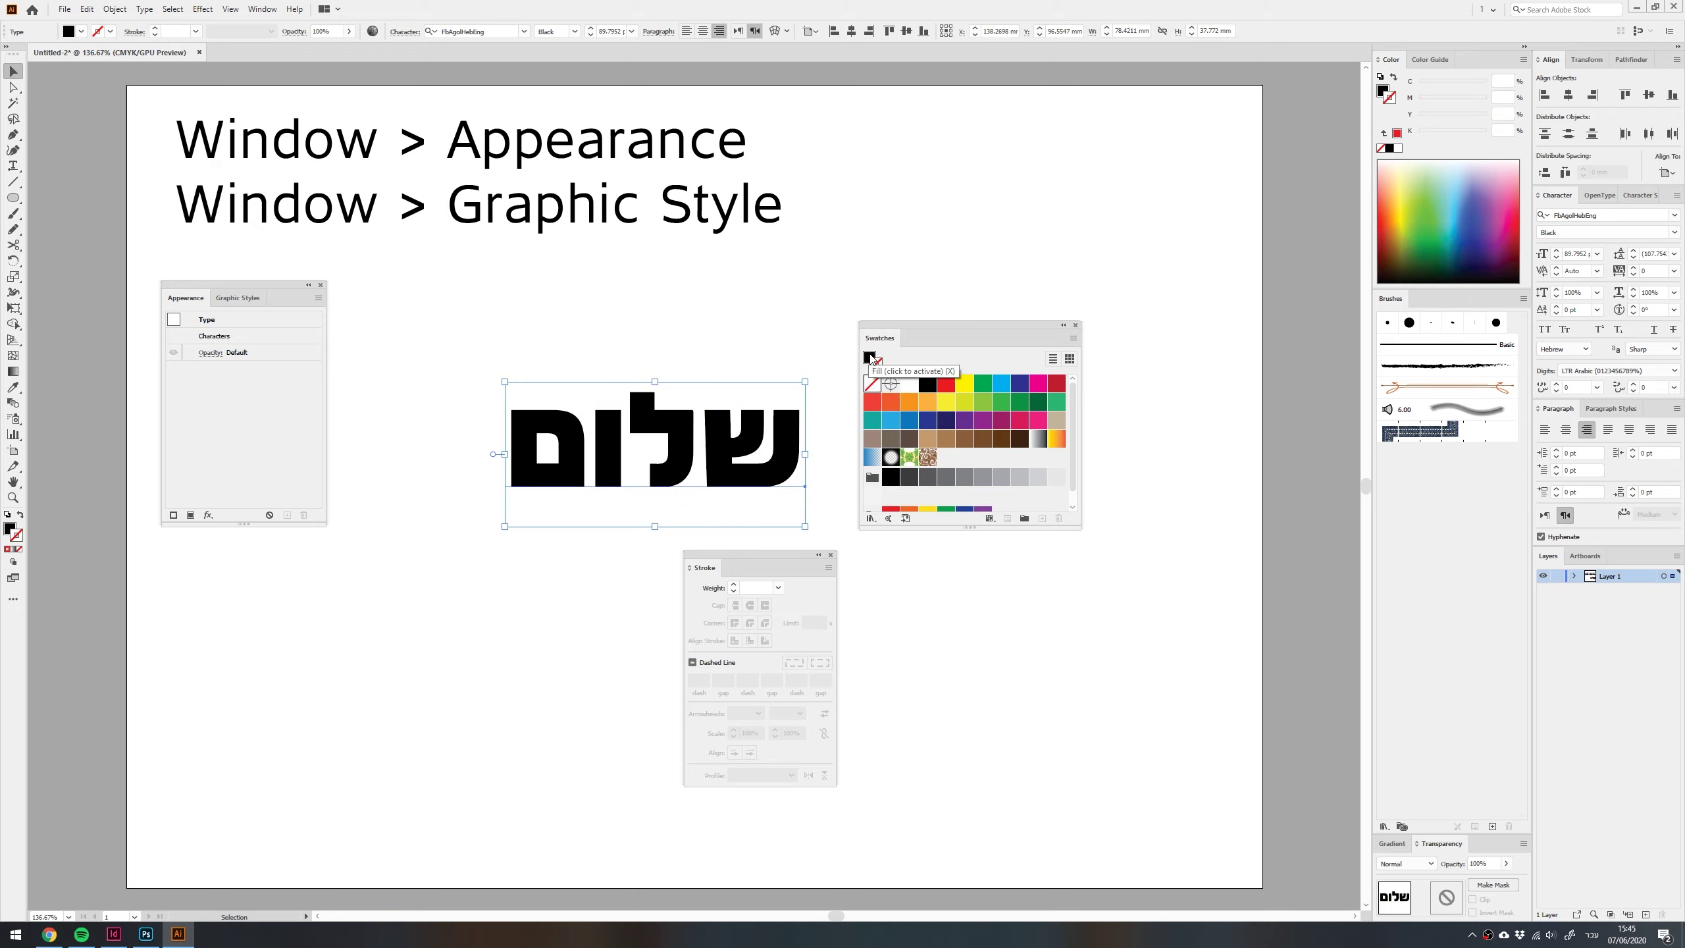
pyautogui.click(872, 383)
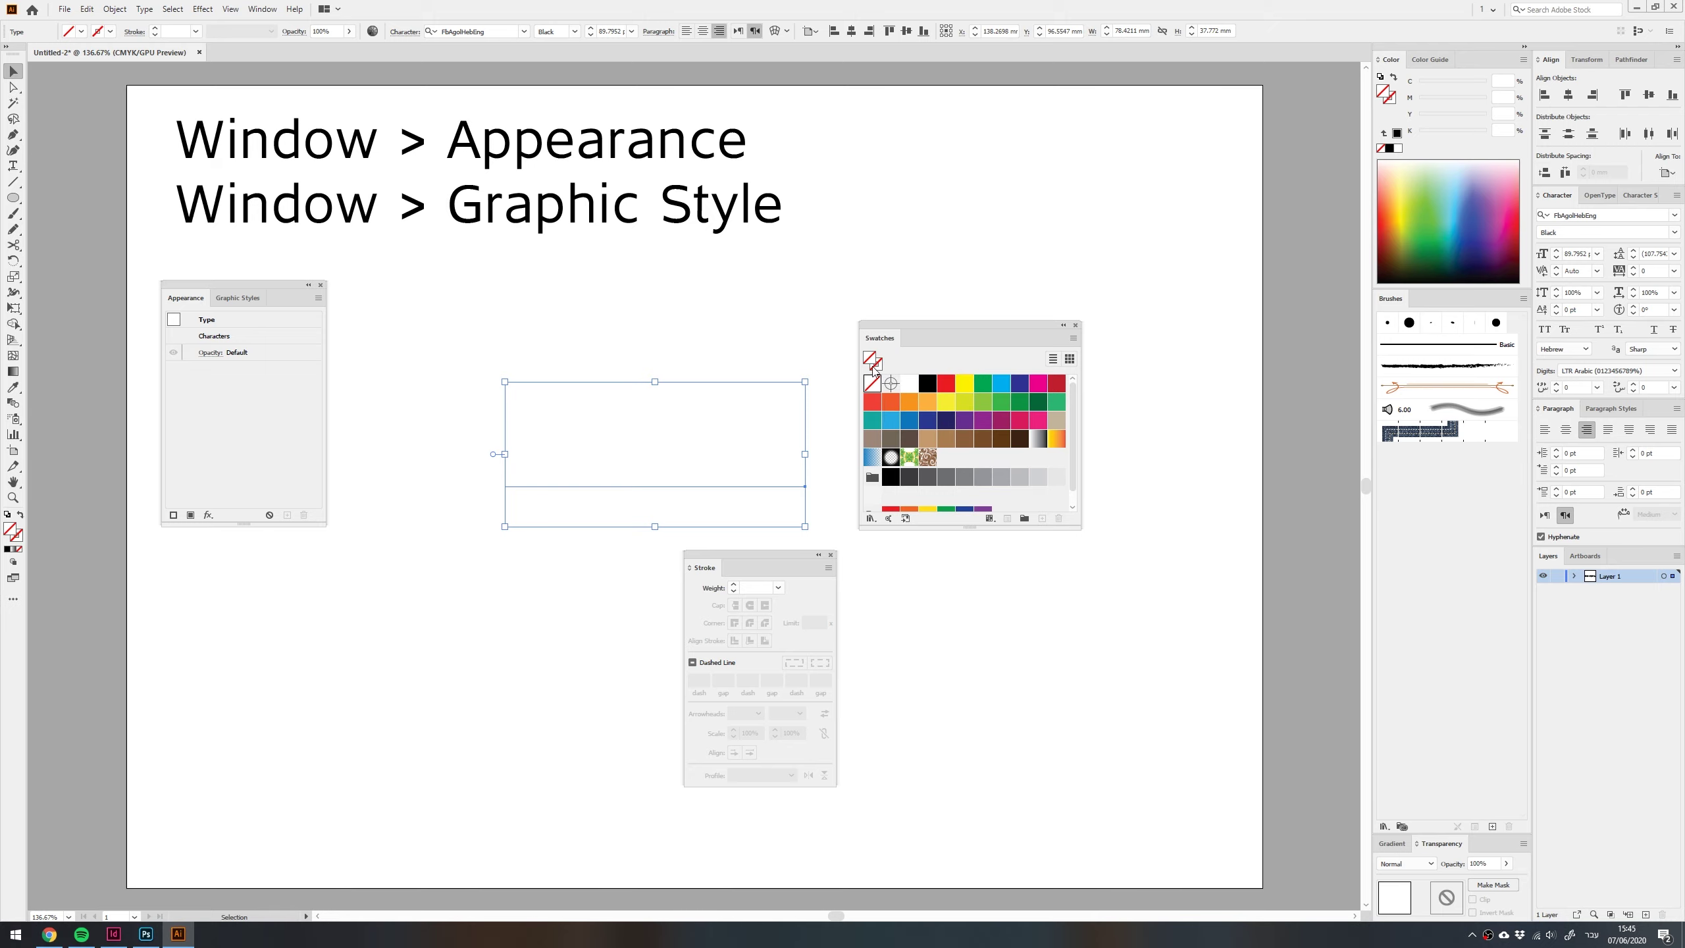
# Move the Appearance panel closer to the text and add a new light blue fill to the type object
pyautogui.moveTo(242, 286); pyautogui.dragTo(355, 308)
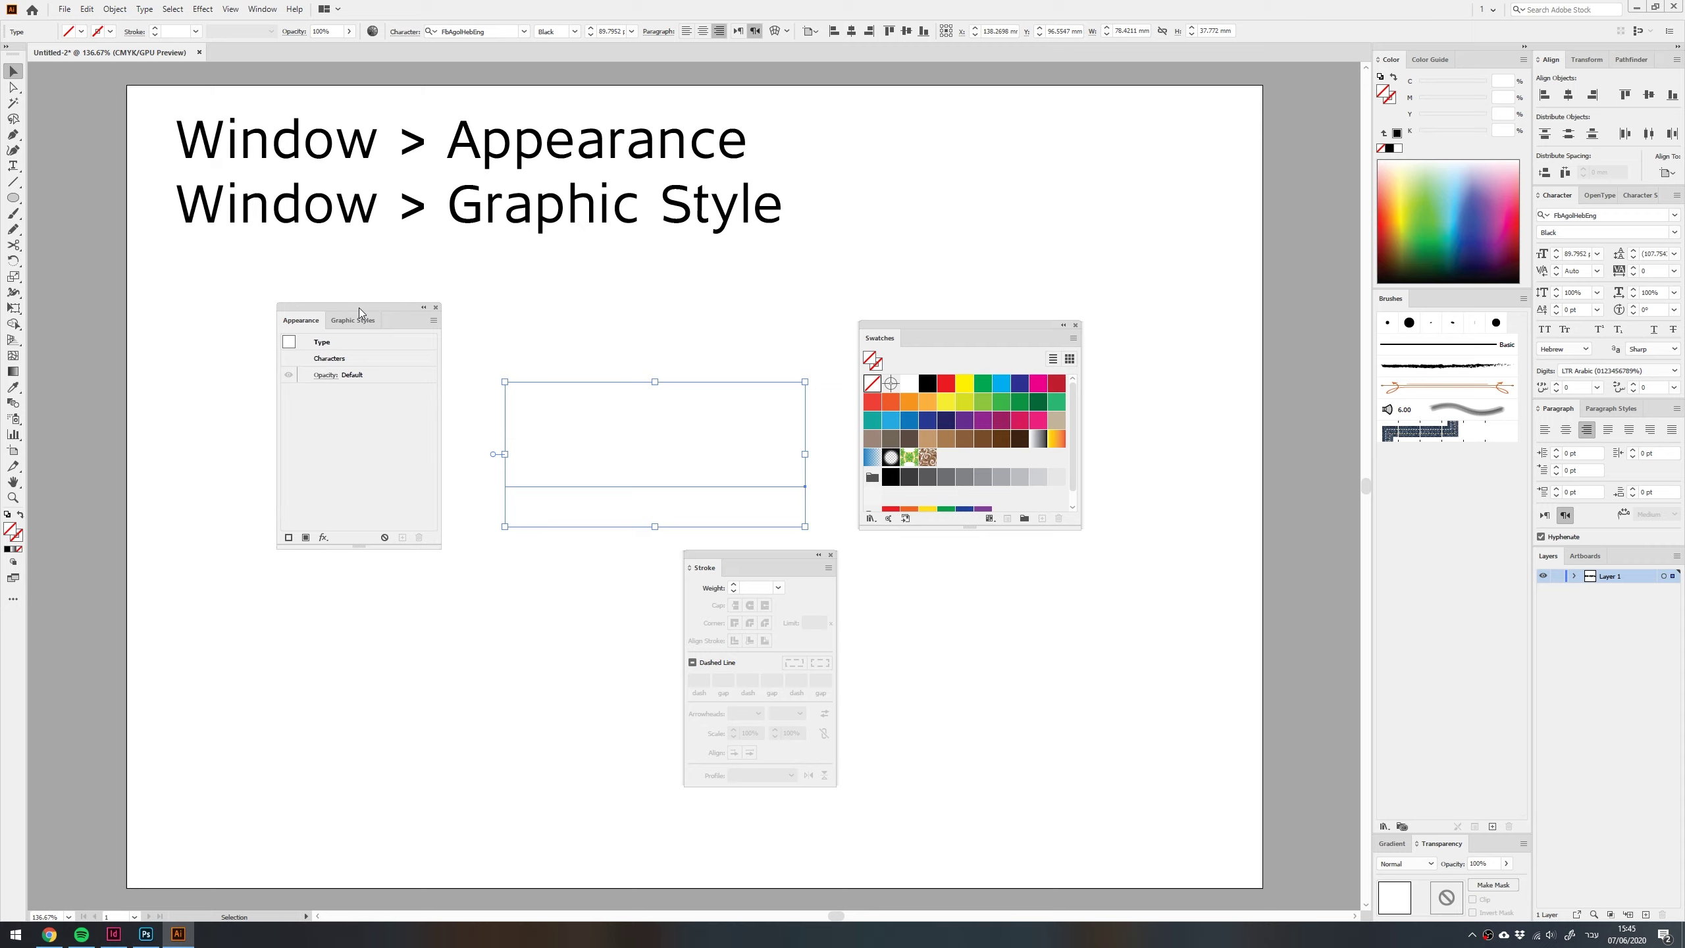
pyautogui.click(330, 376)
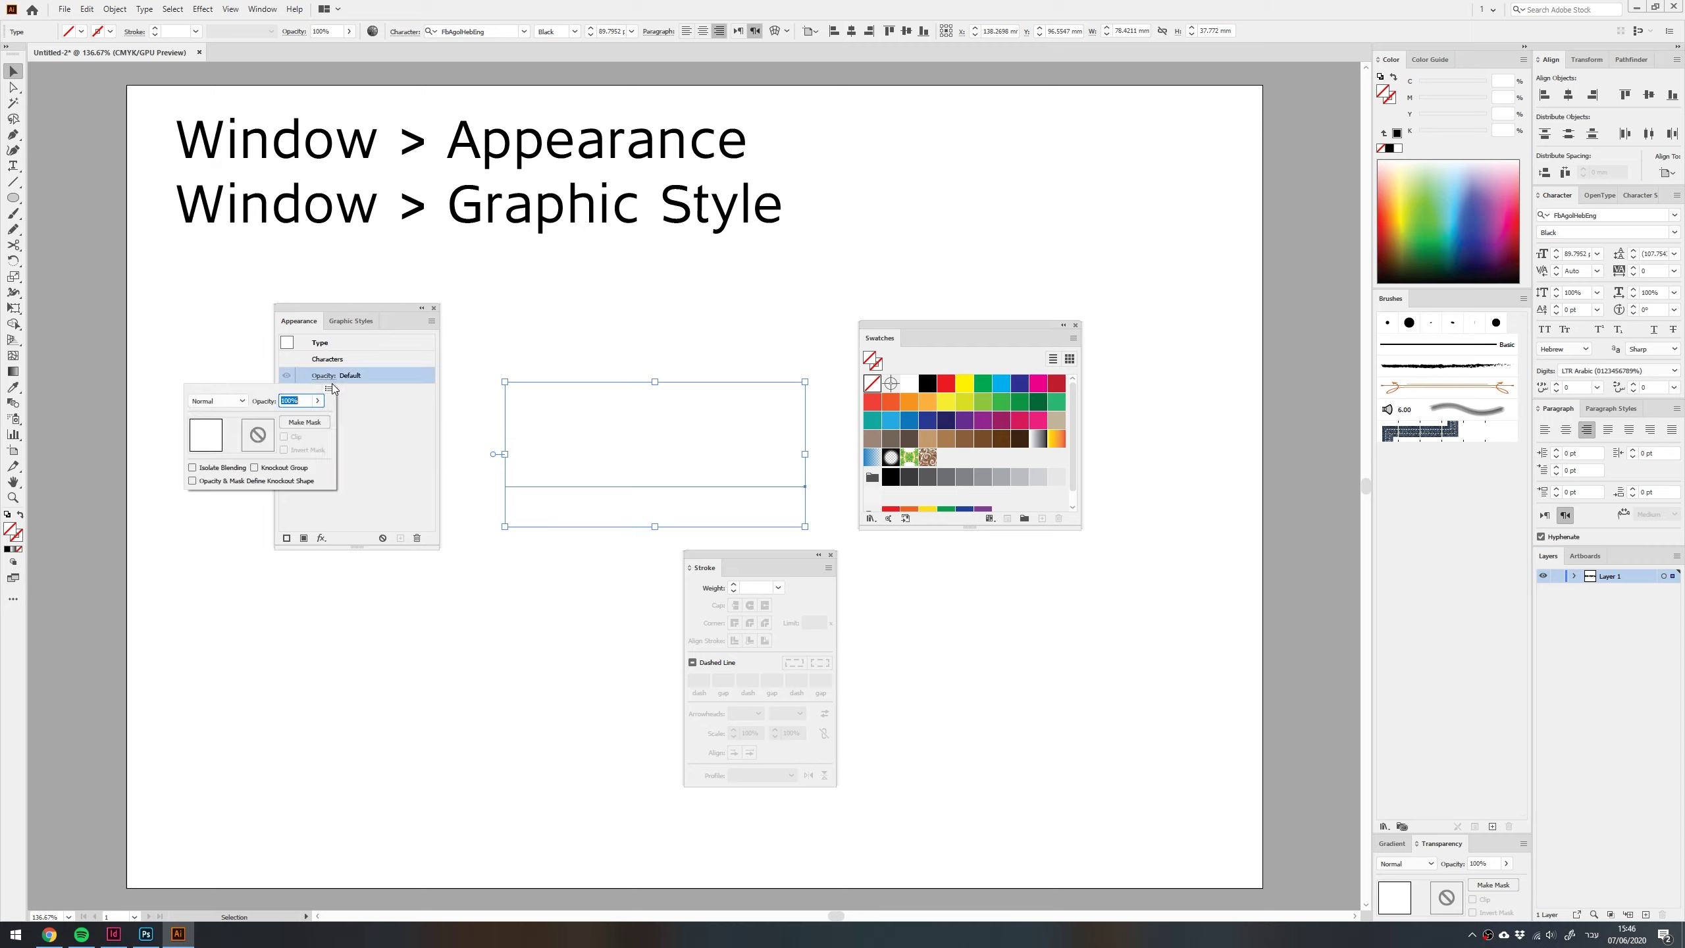
pyautogui.click(383, 432)
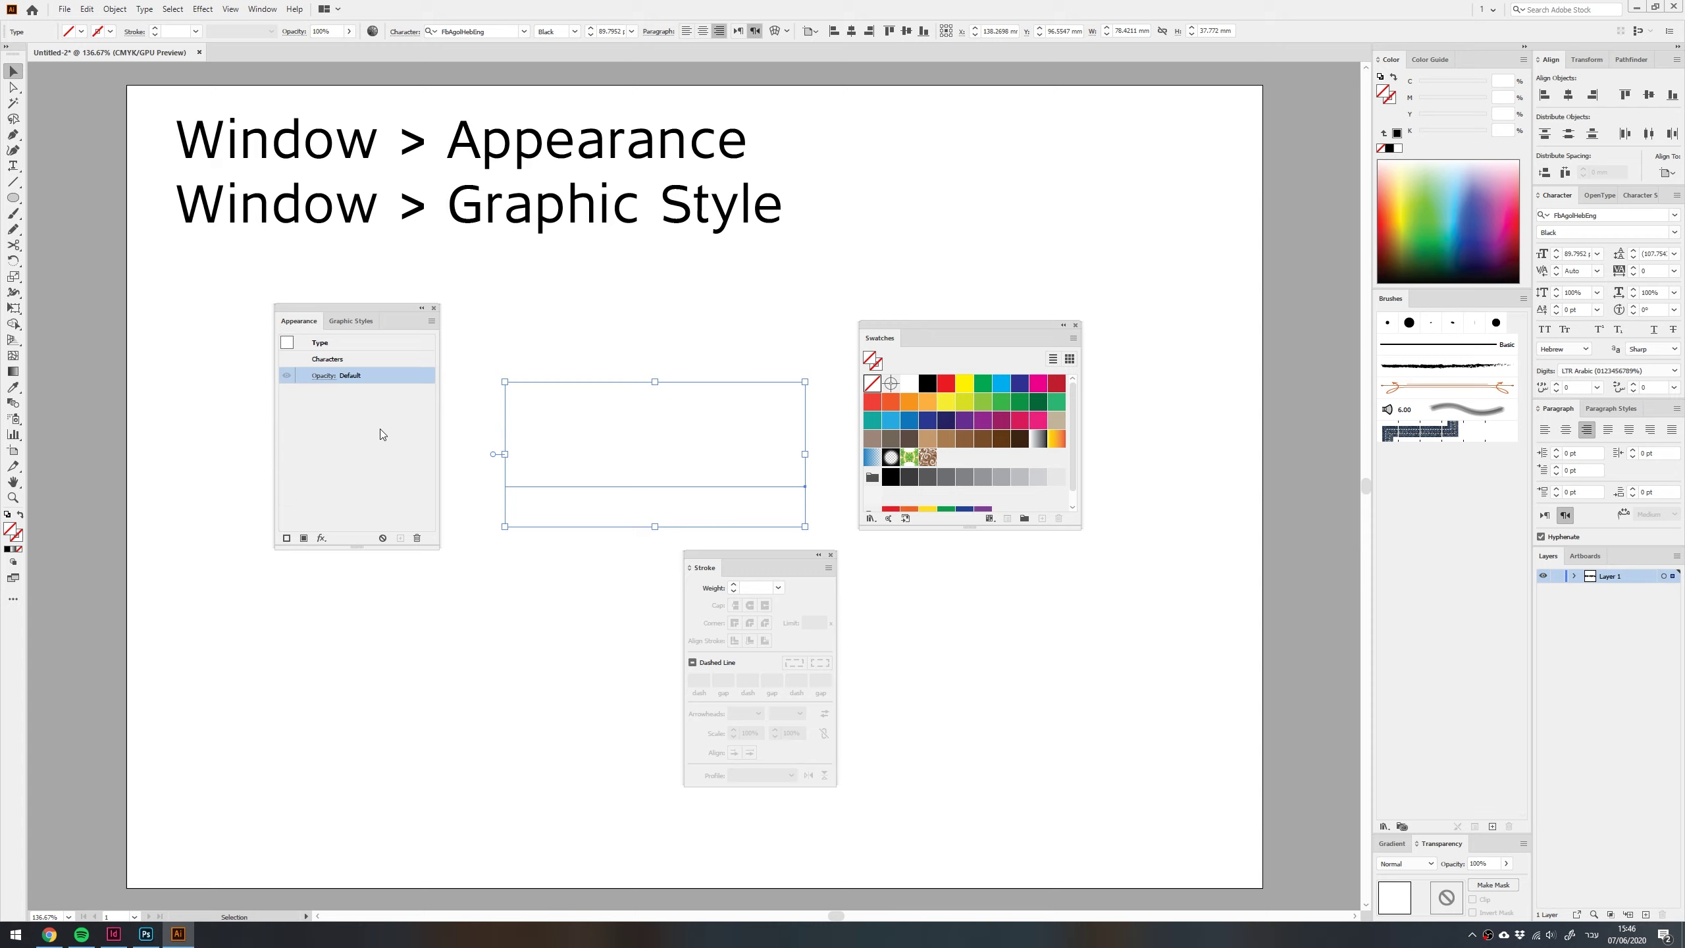
pyautogui.click(332, 413)
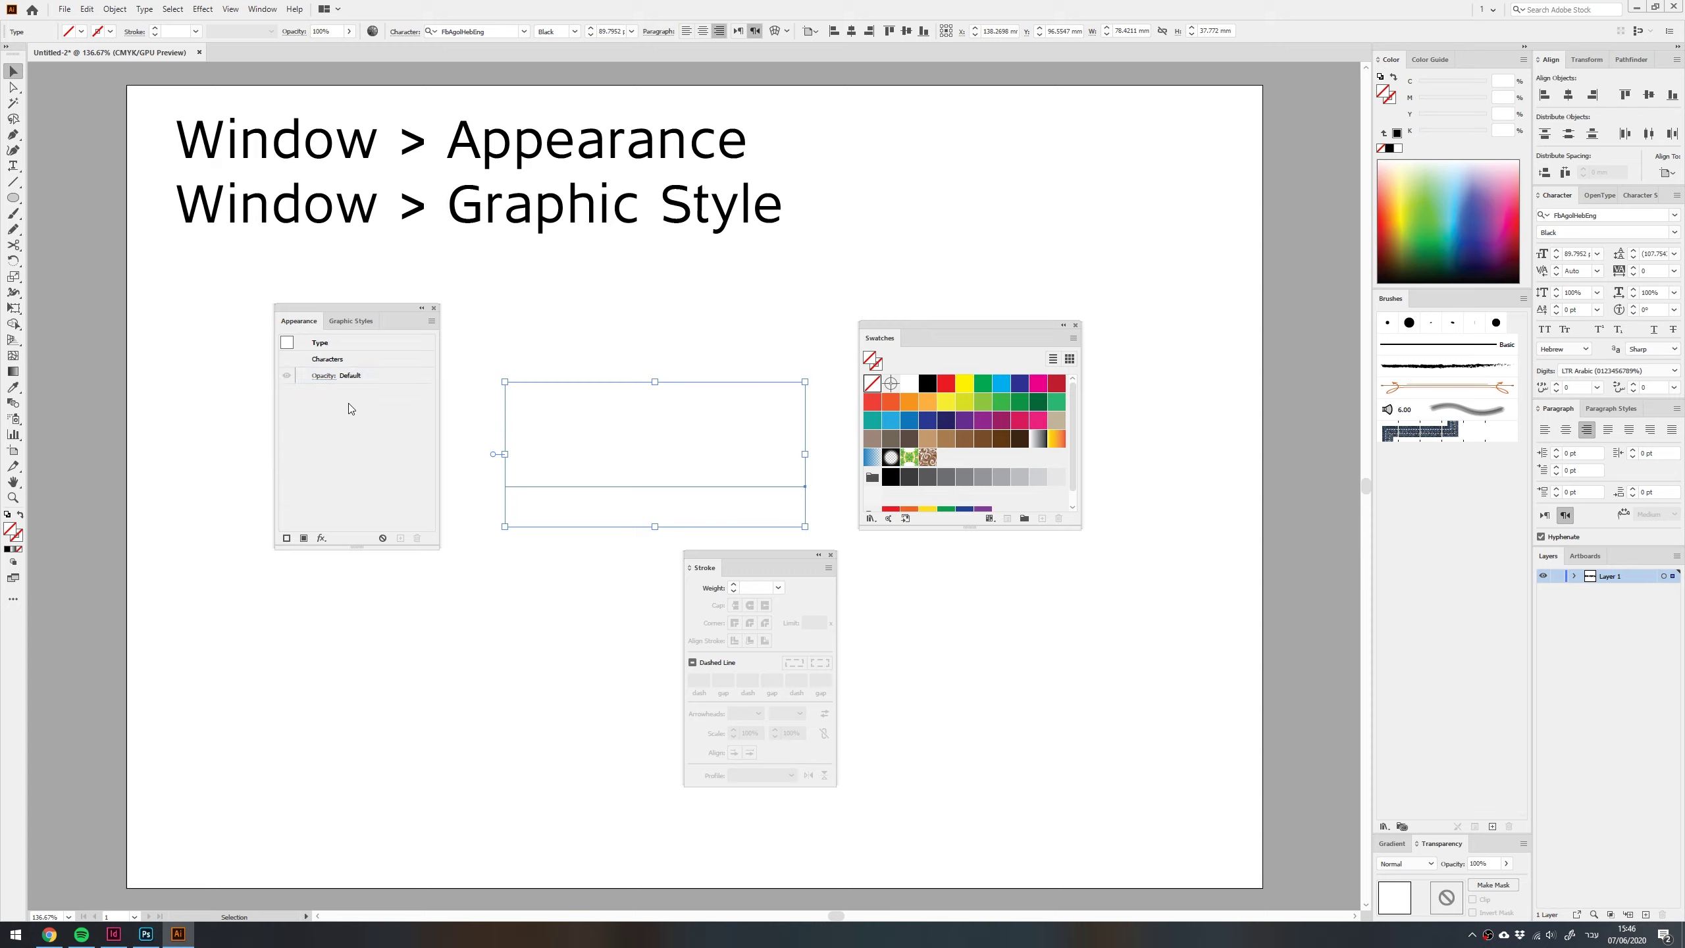
pyautogui.click(304, 537)
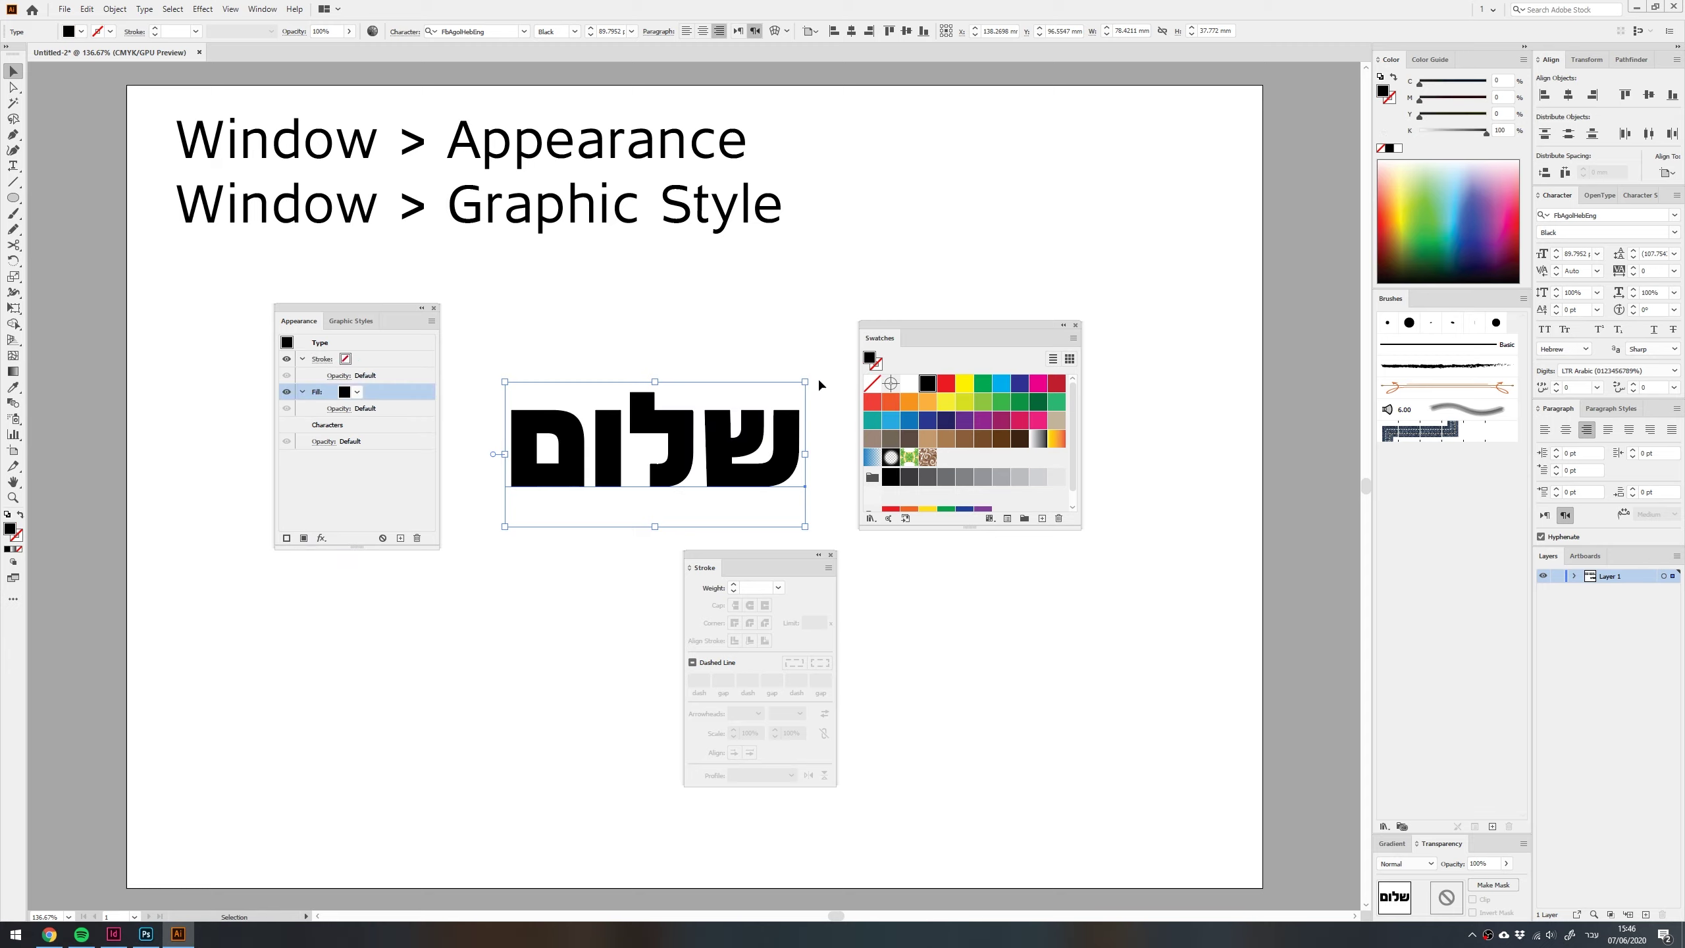
pyautogui.click(890, 419)
# Collapse the type object's Stroke and Fill entries in its appearance and colour the stroke black
pyautogui.click(363, 362)
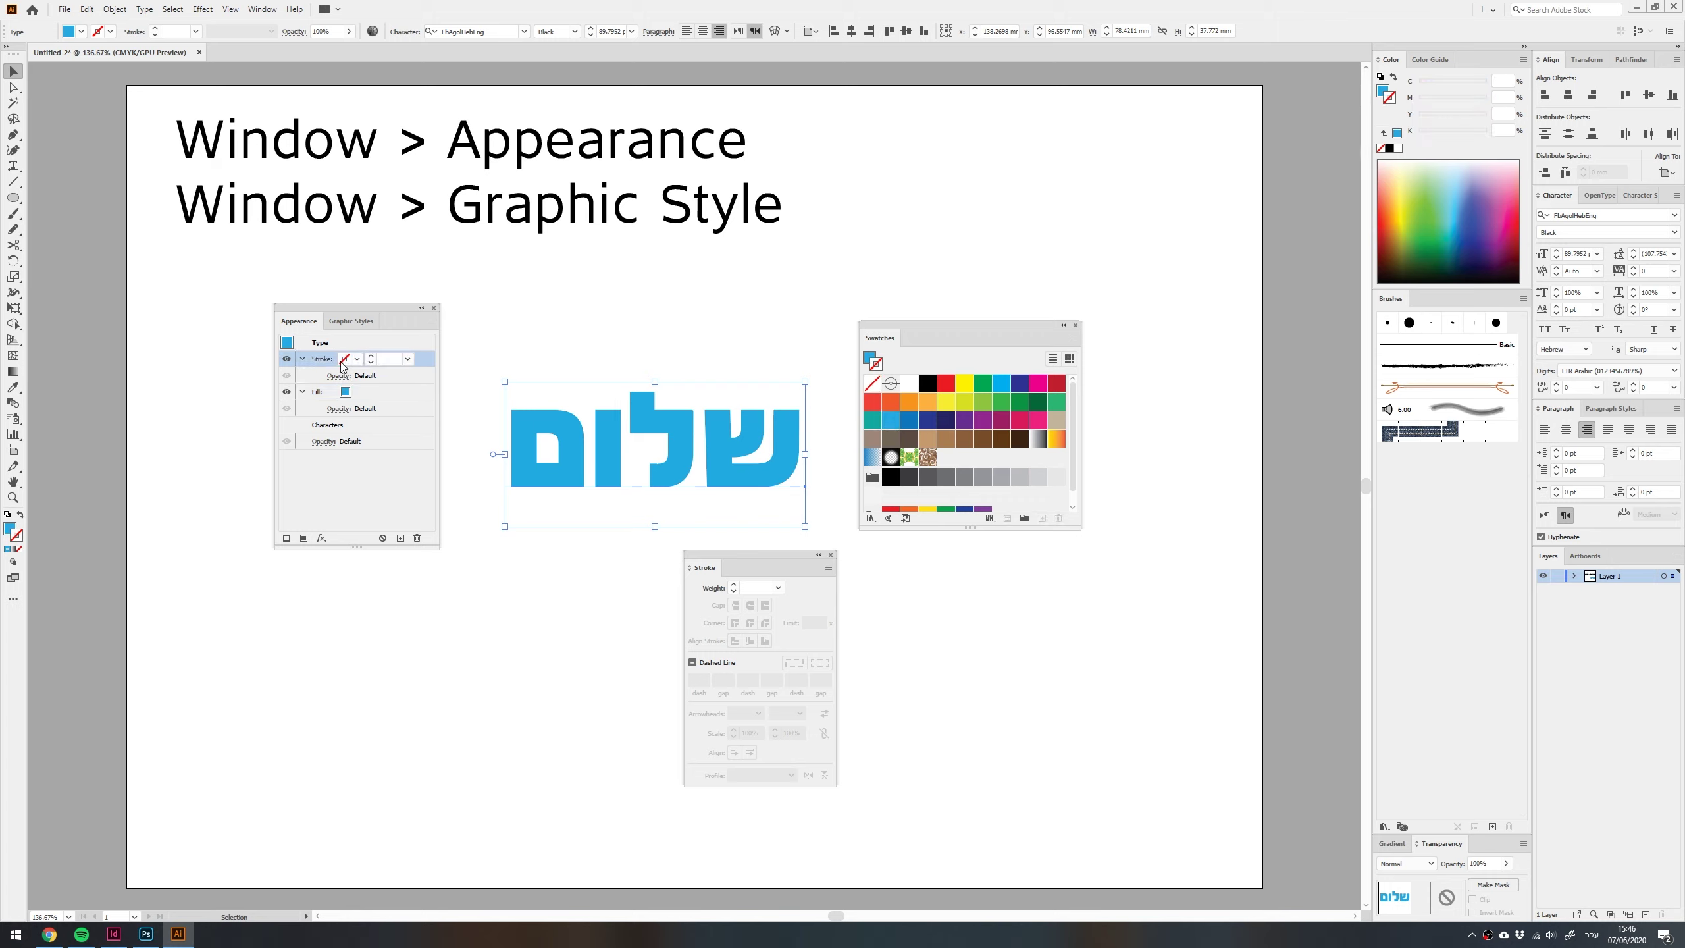
pyautogui.click(303, 360)
pyautogui.click(303, 375)
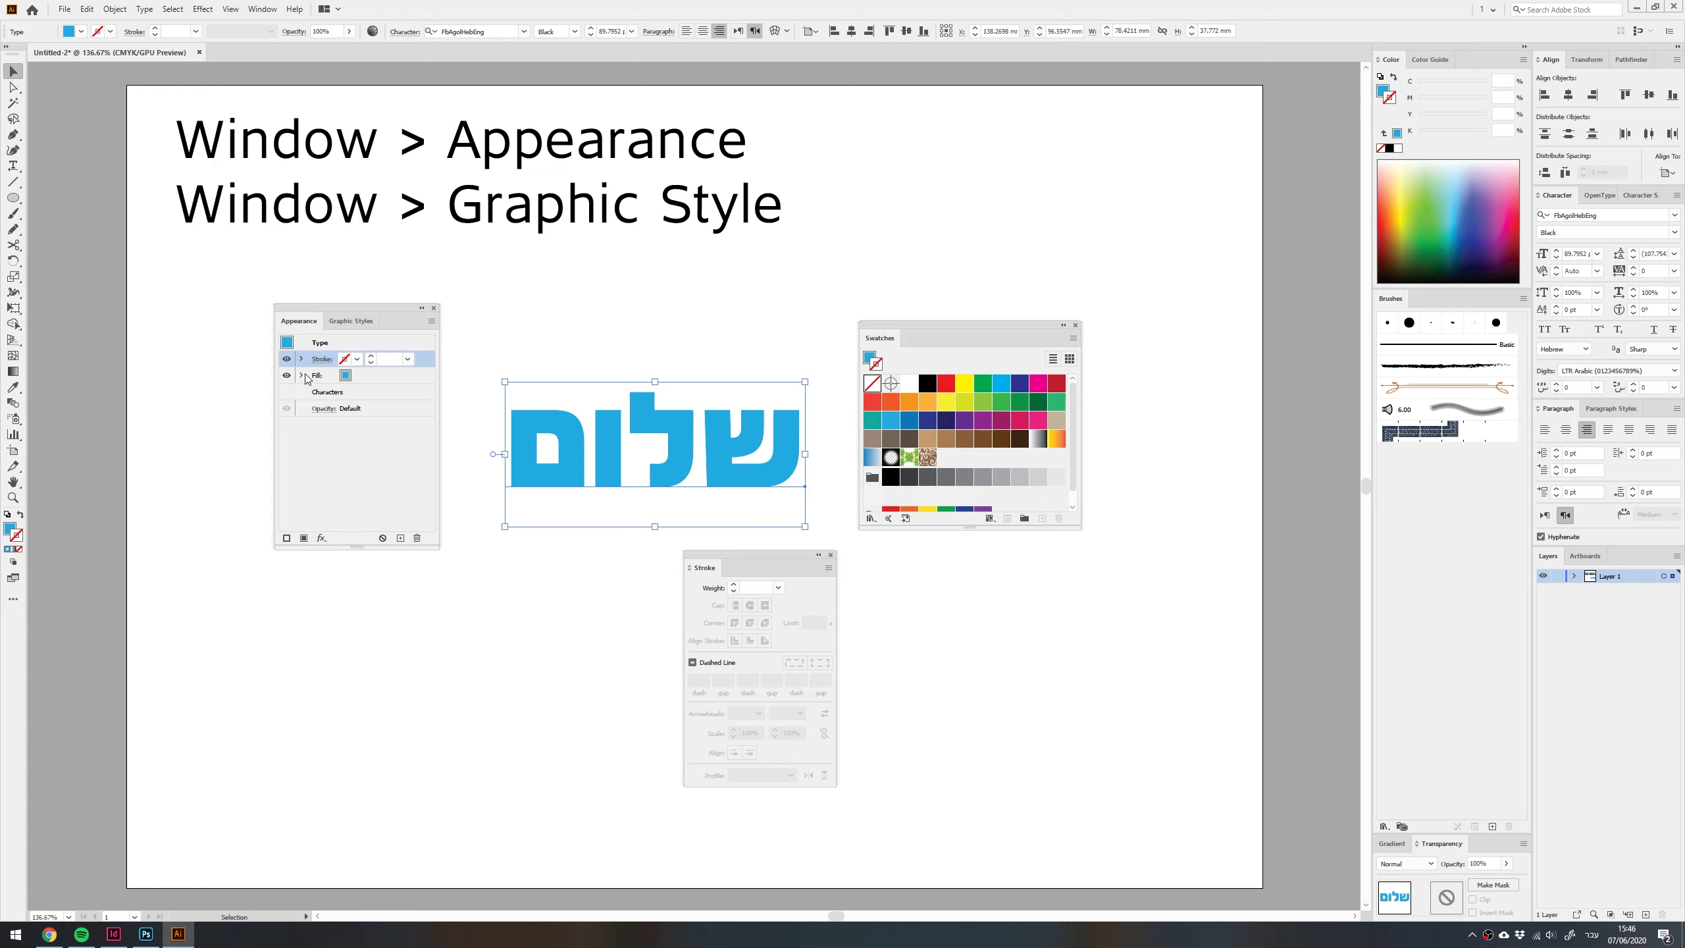
pyautogui.click(928, 383)
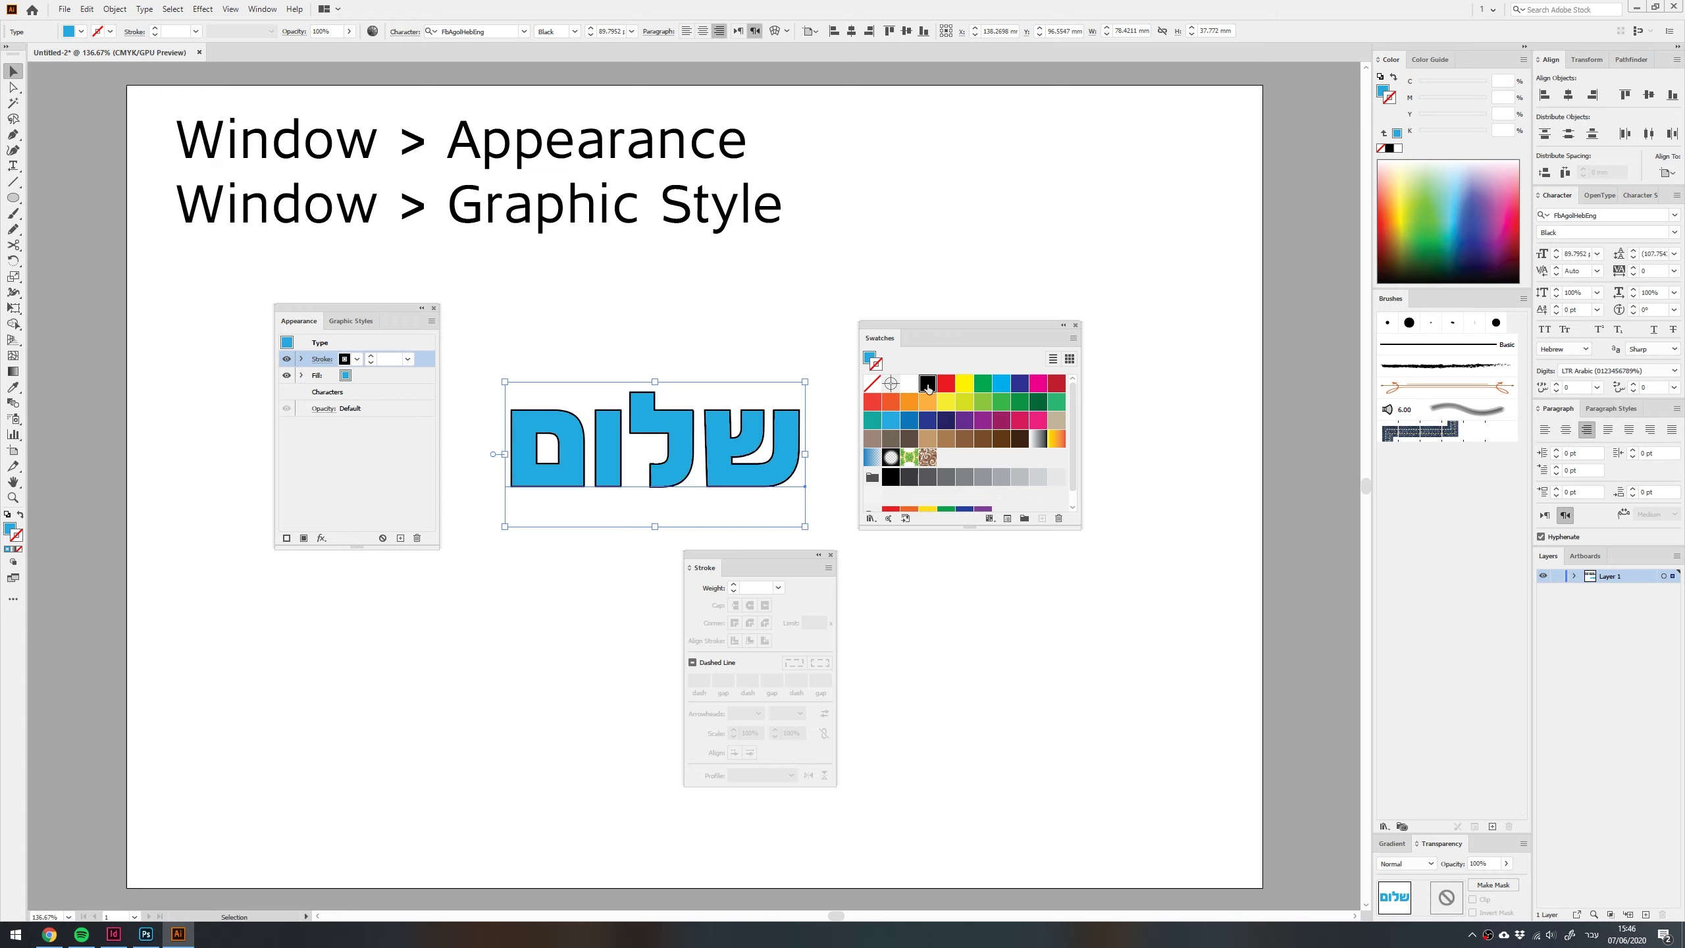
# Increase the weight of the text's black stroke to 10 pt
pyautogui.click(734, 584)
pyautogui.click(733, 584)
pyautogui.click(733, 583)
pyautogui.click(734, 584)
pyautogui.click(733, 584)
pyautogui.click(733, 584)
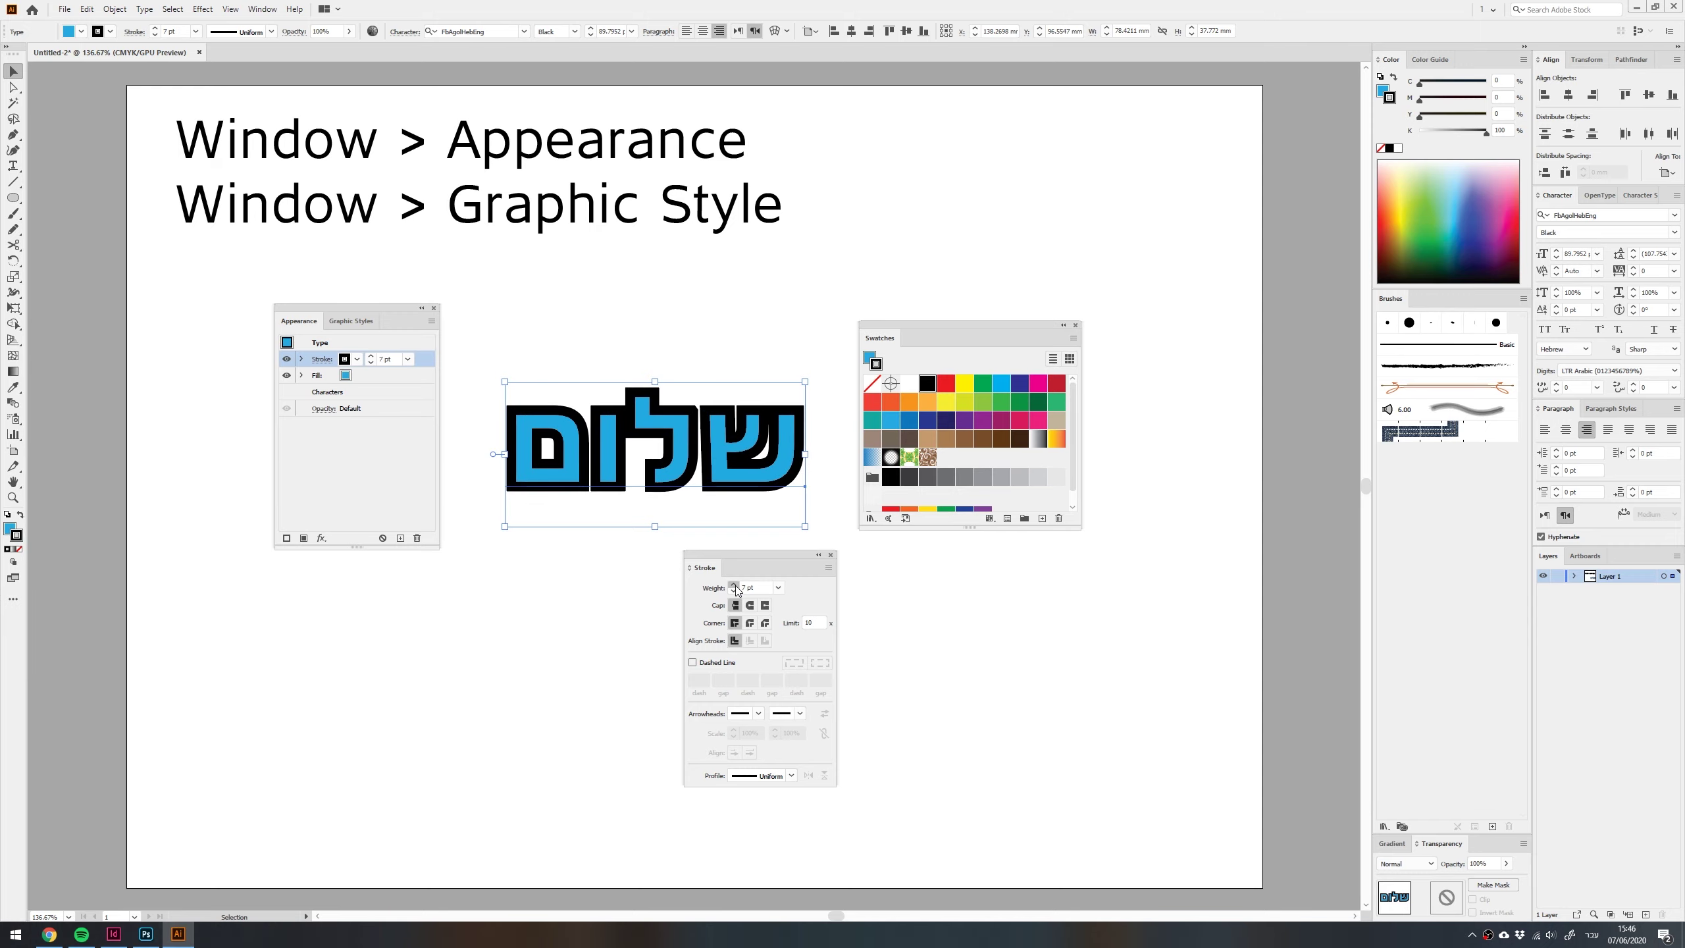
pyautogui.click(735, 584)
pyautogui.click(734, 585)
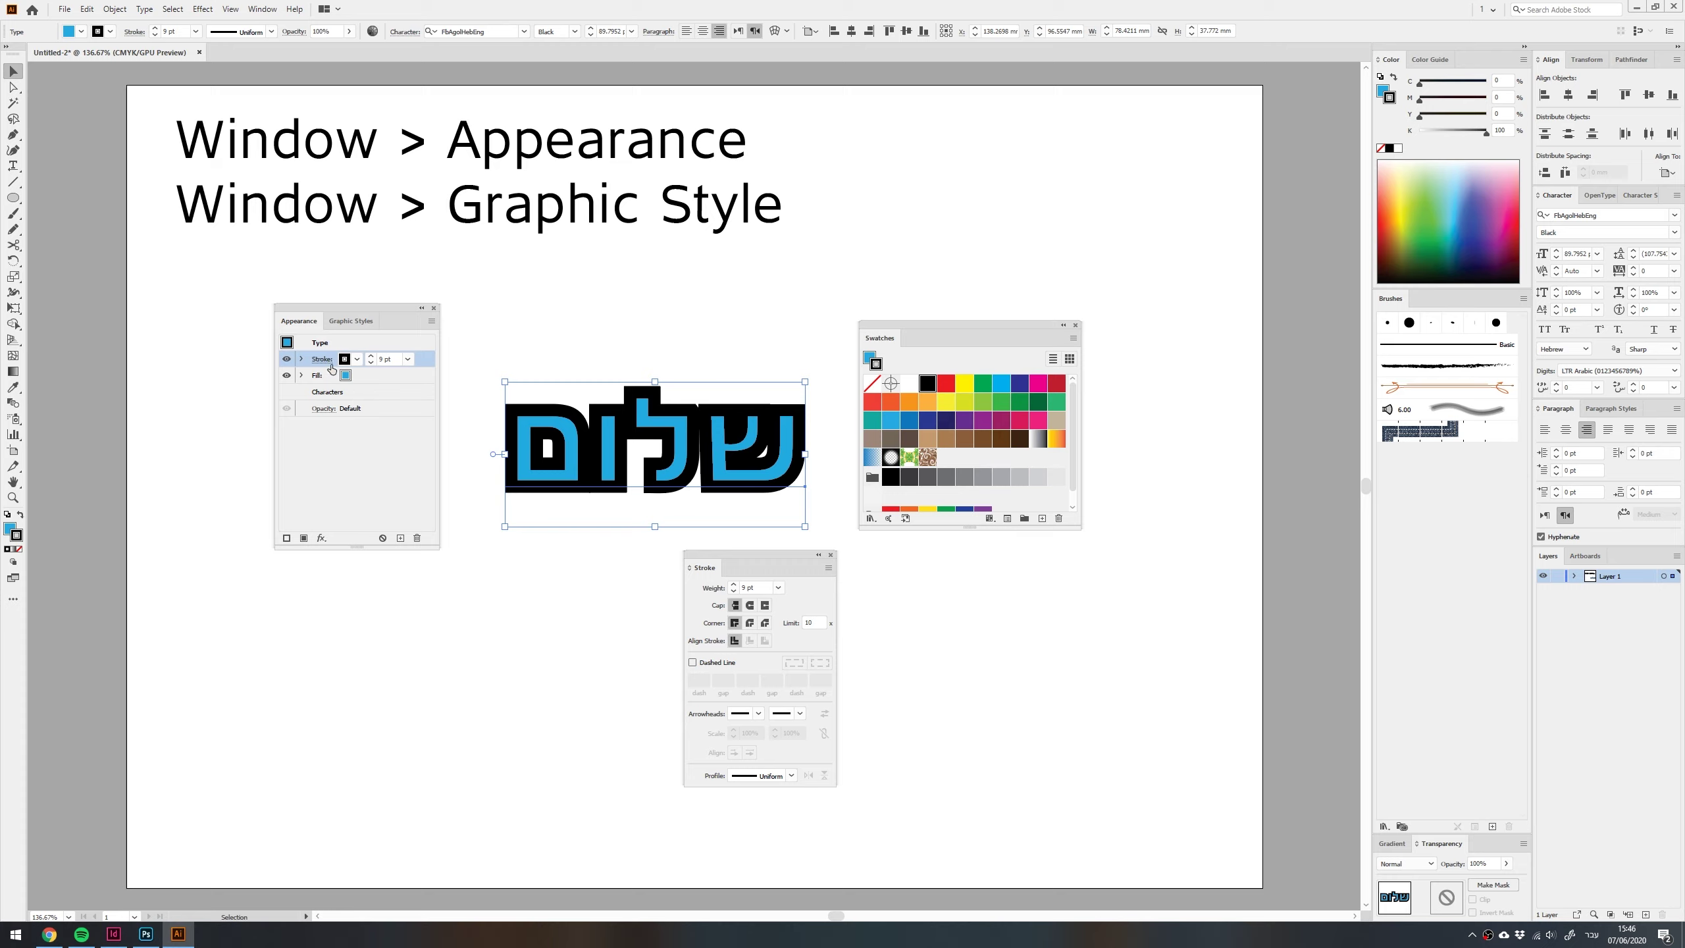
pyautogui.click(370, 357)
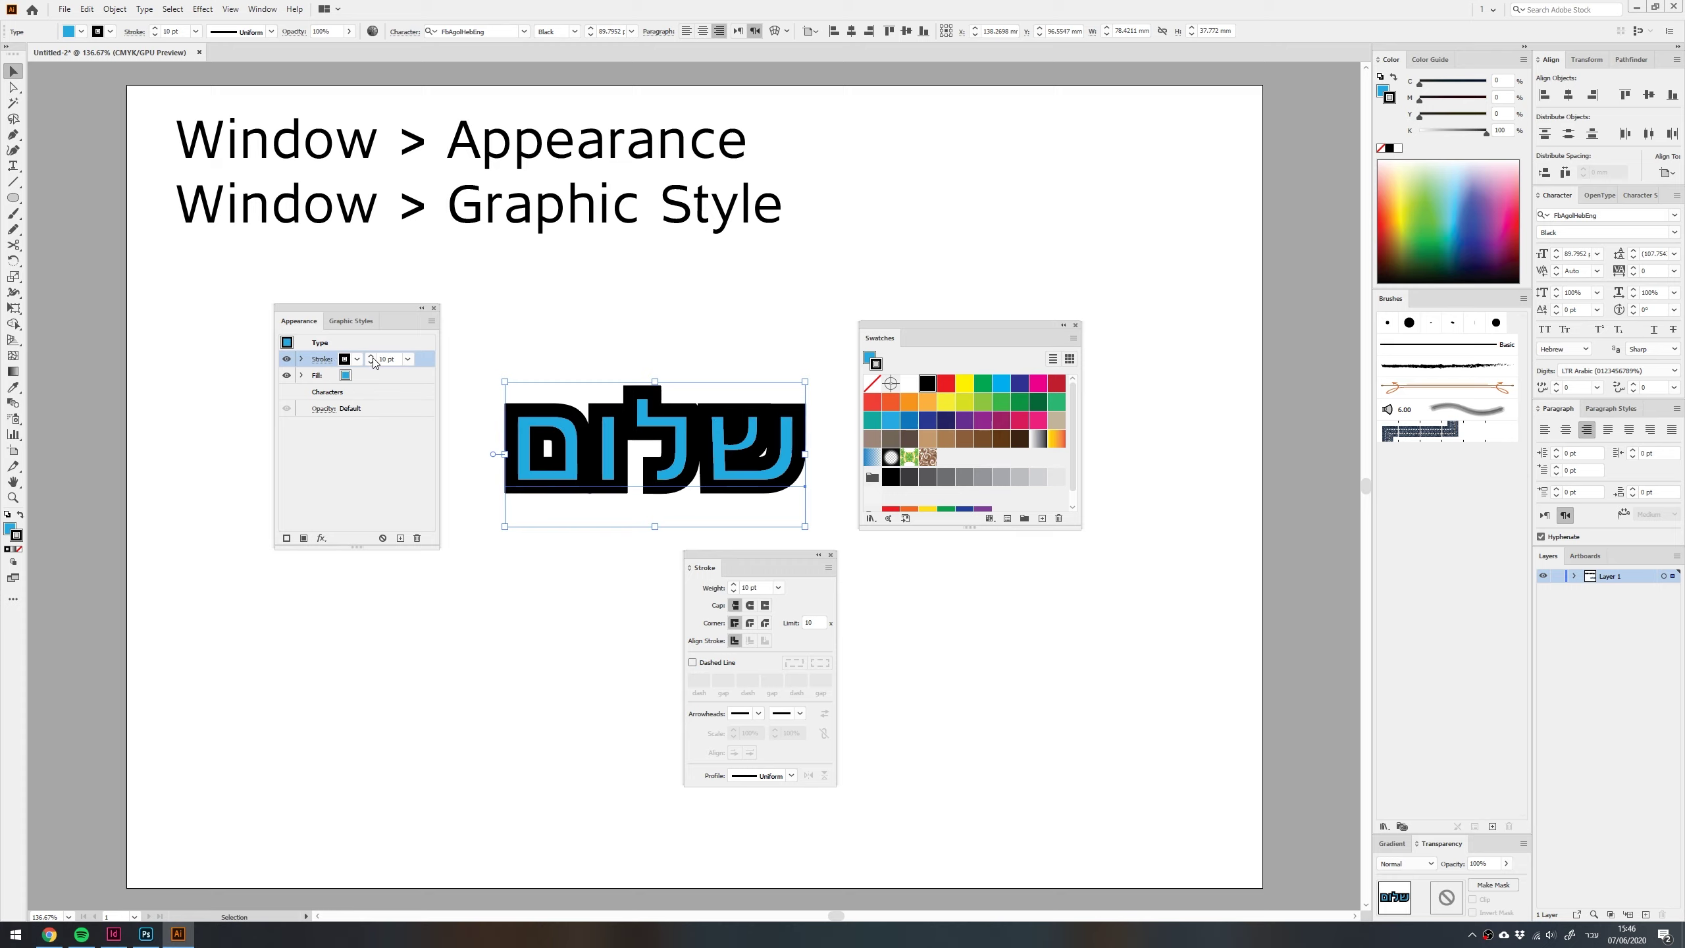
# Increase the text's black stroke to 17 pt and move that stroke below the fill in the appearance order
pyautogui.click(370, 357)
pyautogui.click(370, 356)
pyautogui.click(370, 357)
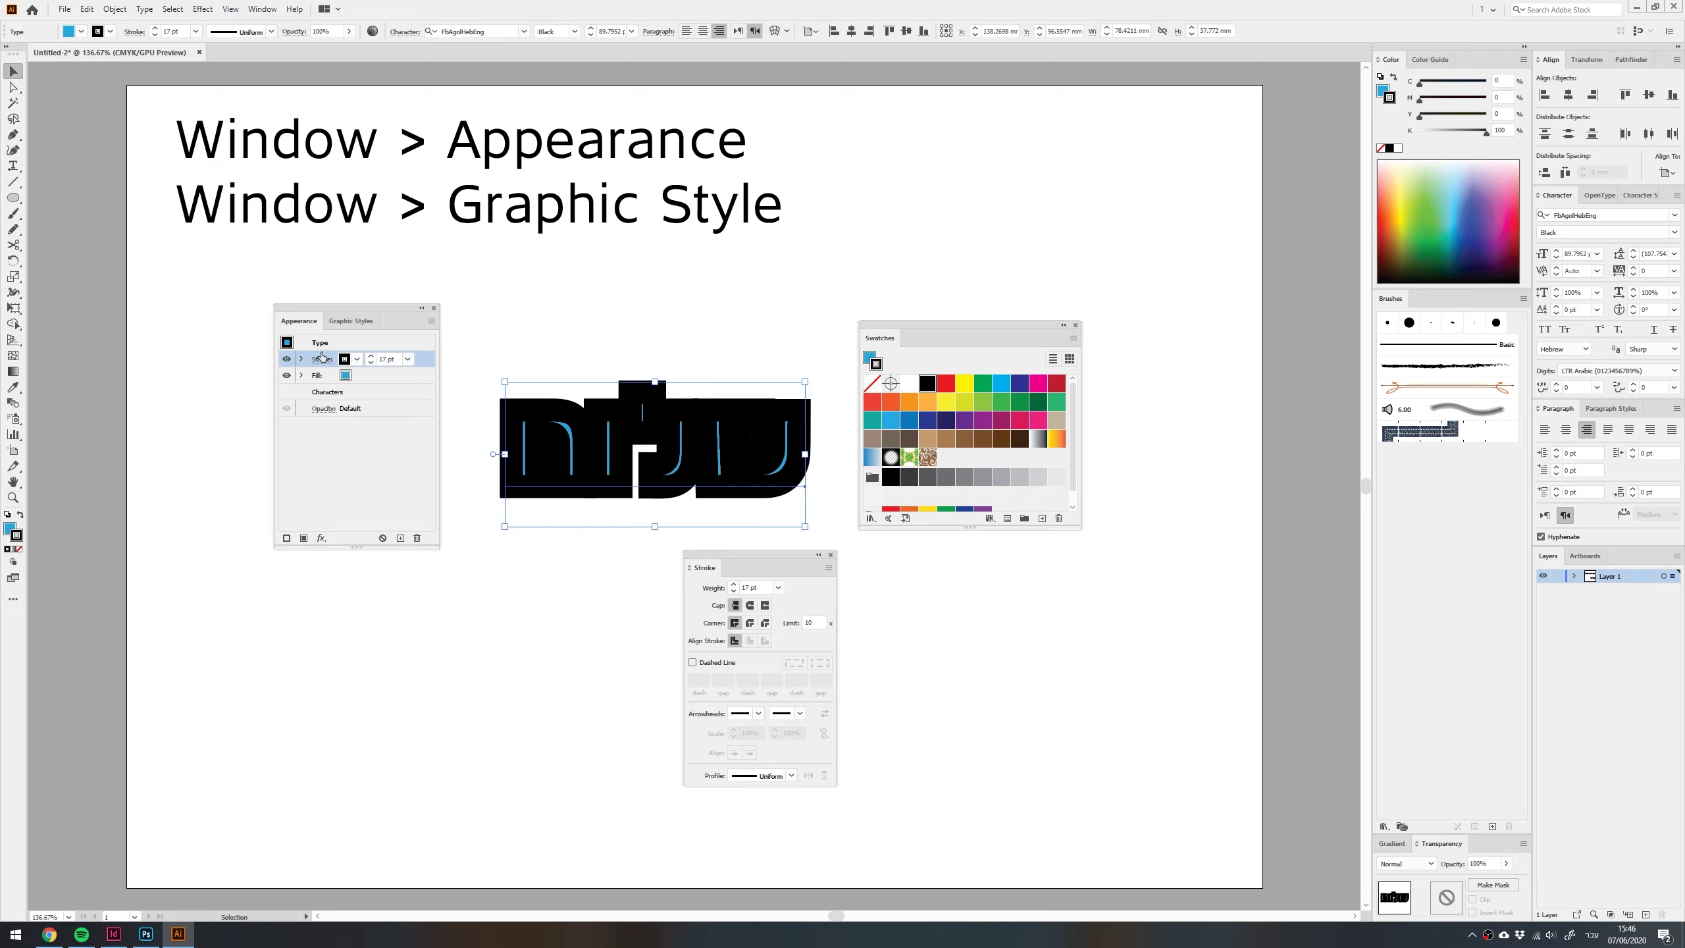
pyautogui.moveTo(424, 362); pyautogui.dragTo(411, 386)
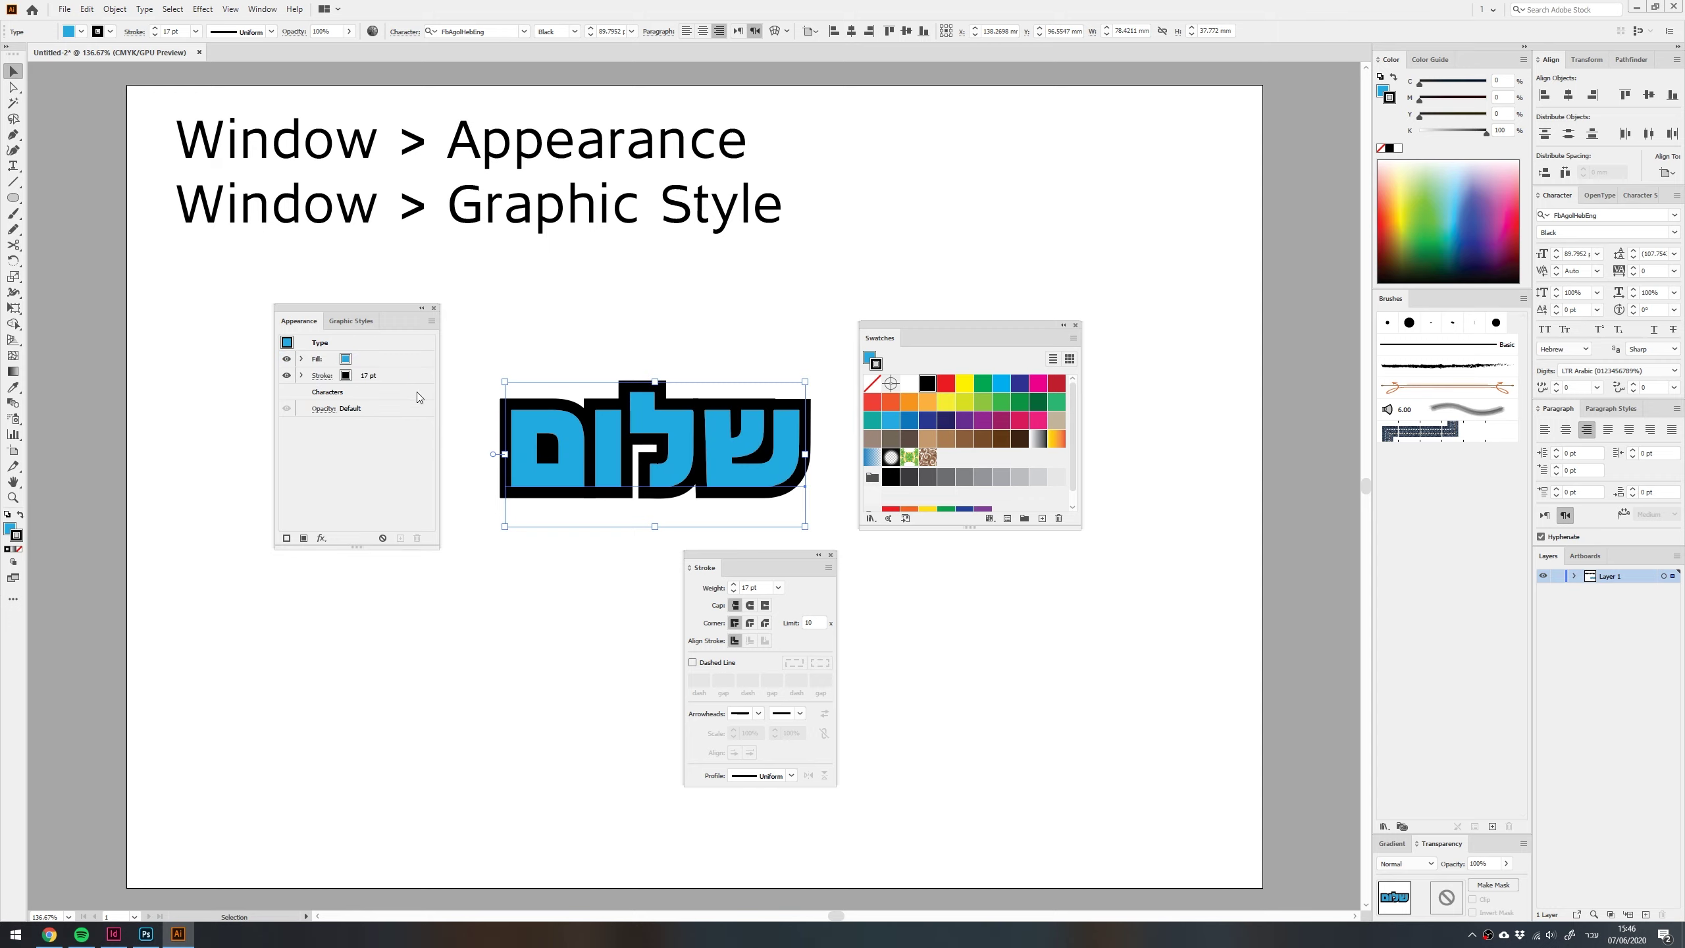
# Increase the weight of the black stroke behind the blue fill to 34 pt
pyautogui.click(318, 377)
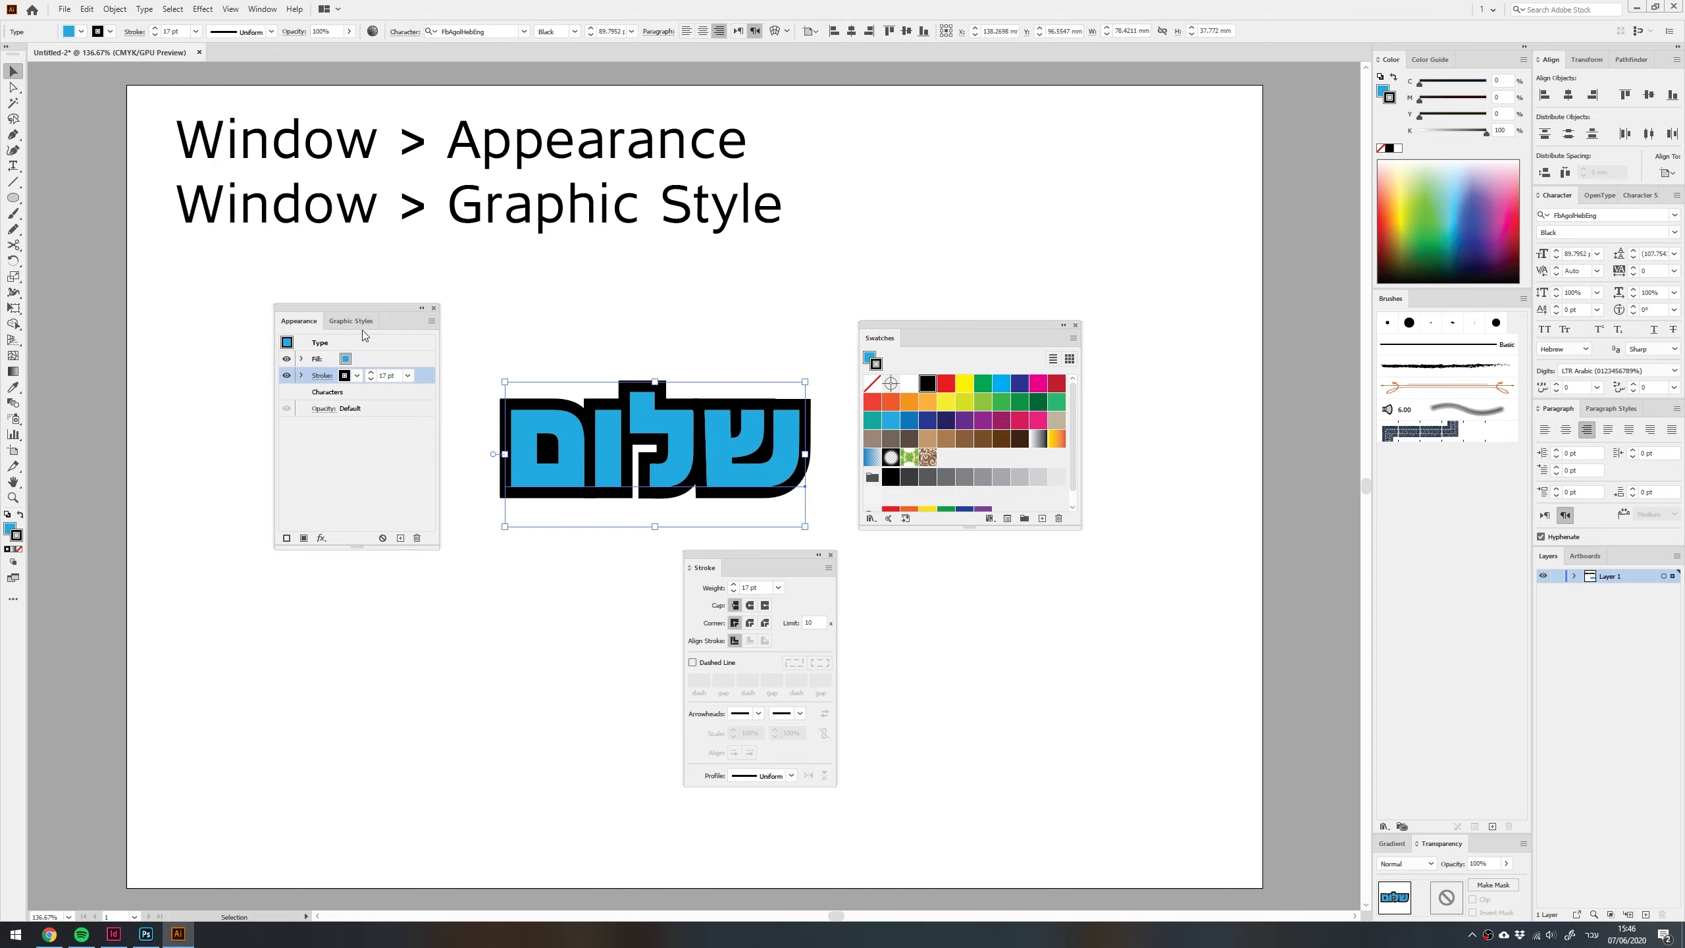
pyautogui.click(387, 363)
pyautogui.click(389, 379)
pyautogui.click(375, 373)
pyautogui.click(375, 372)
pyautogui.click(374, 373)
pyautogui.click(375, 373)
pyautogui.click(375, 372)
pyautogui.click(374, 372)
pyautogui.click(375, 373)
pyautogui.click(374, 373)
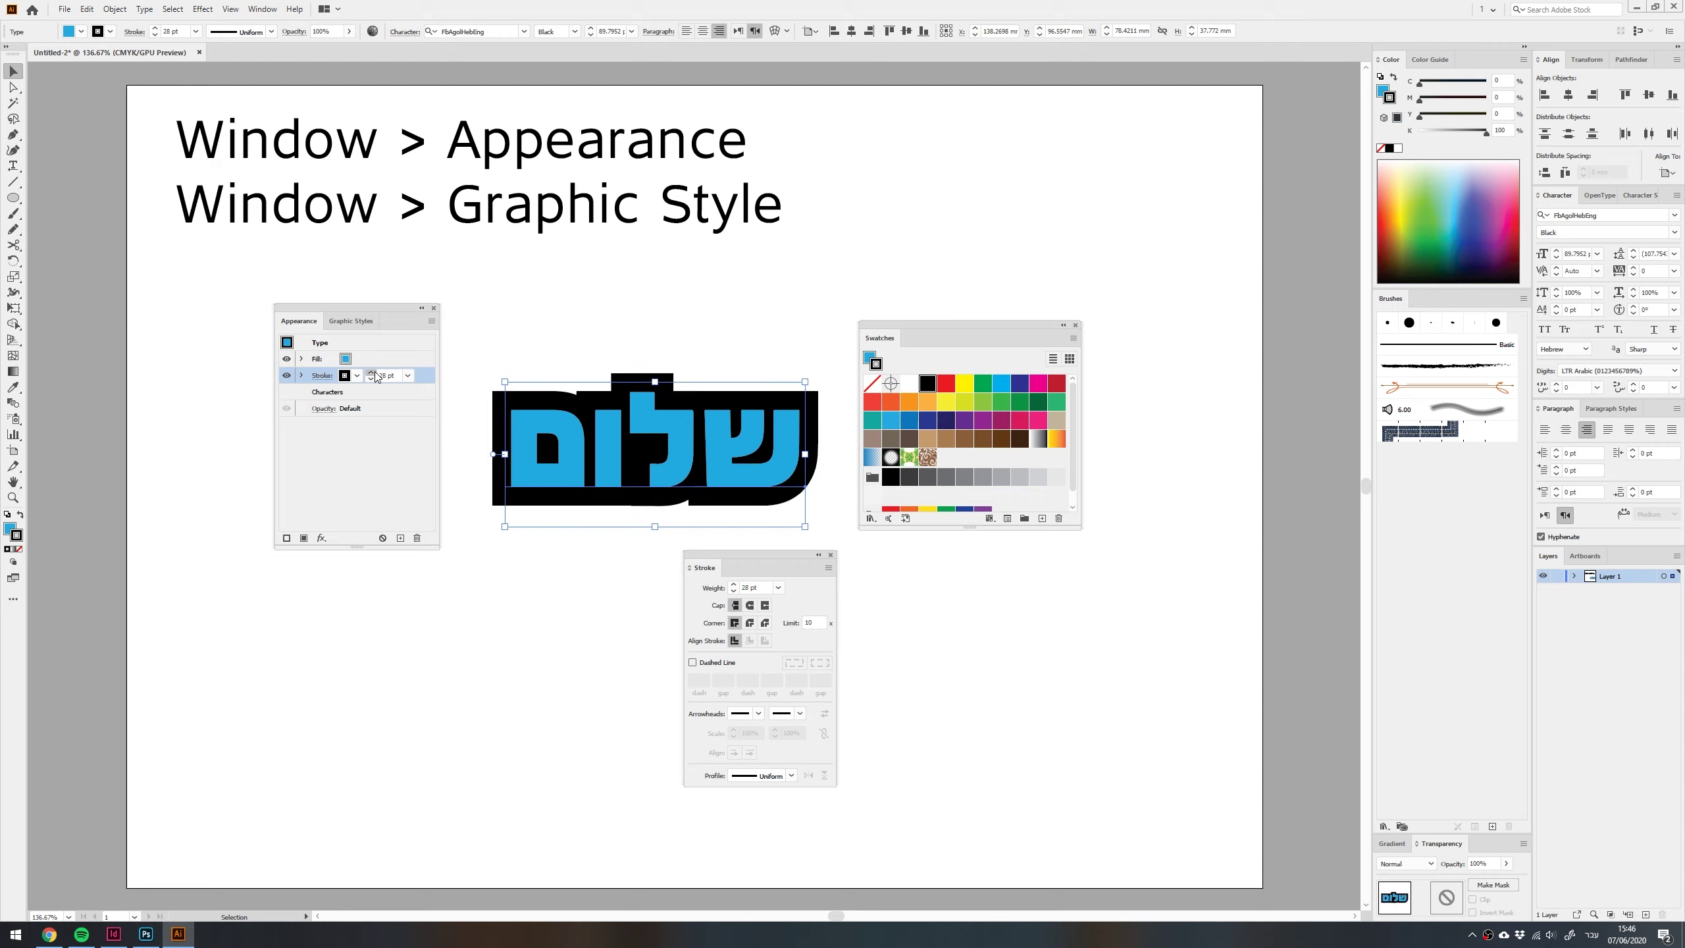
pyautogui.scroll(6, 374, 376)
# Replace the styled word with "טקסט" and shift the text object slightly to the right
pyautogui.doubleClick(683, 458)
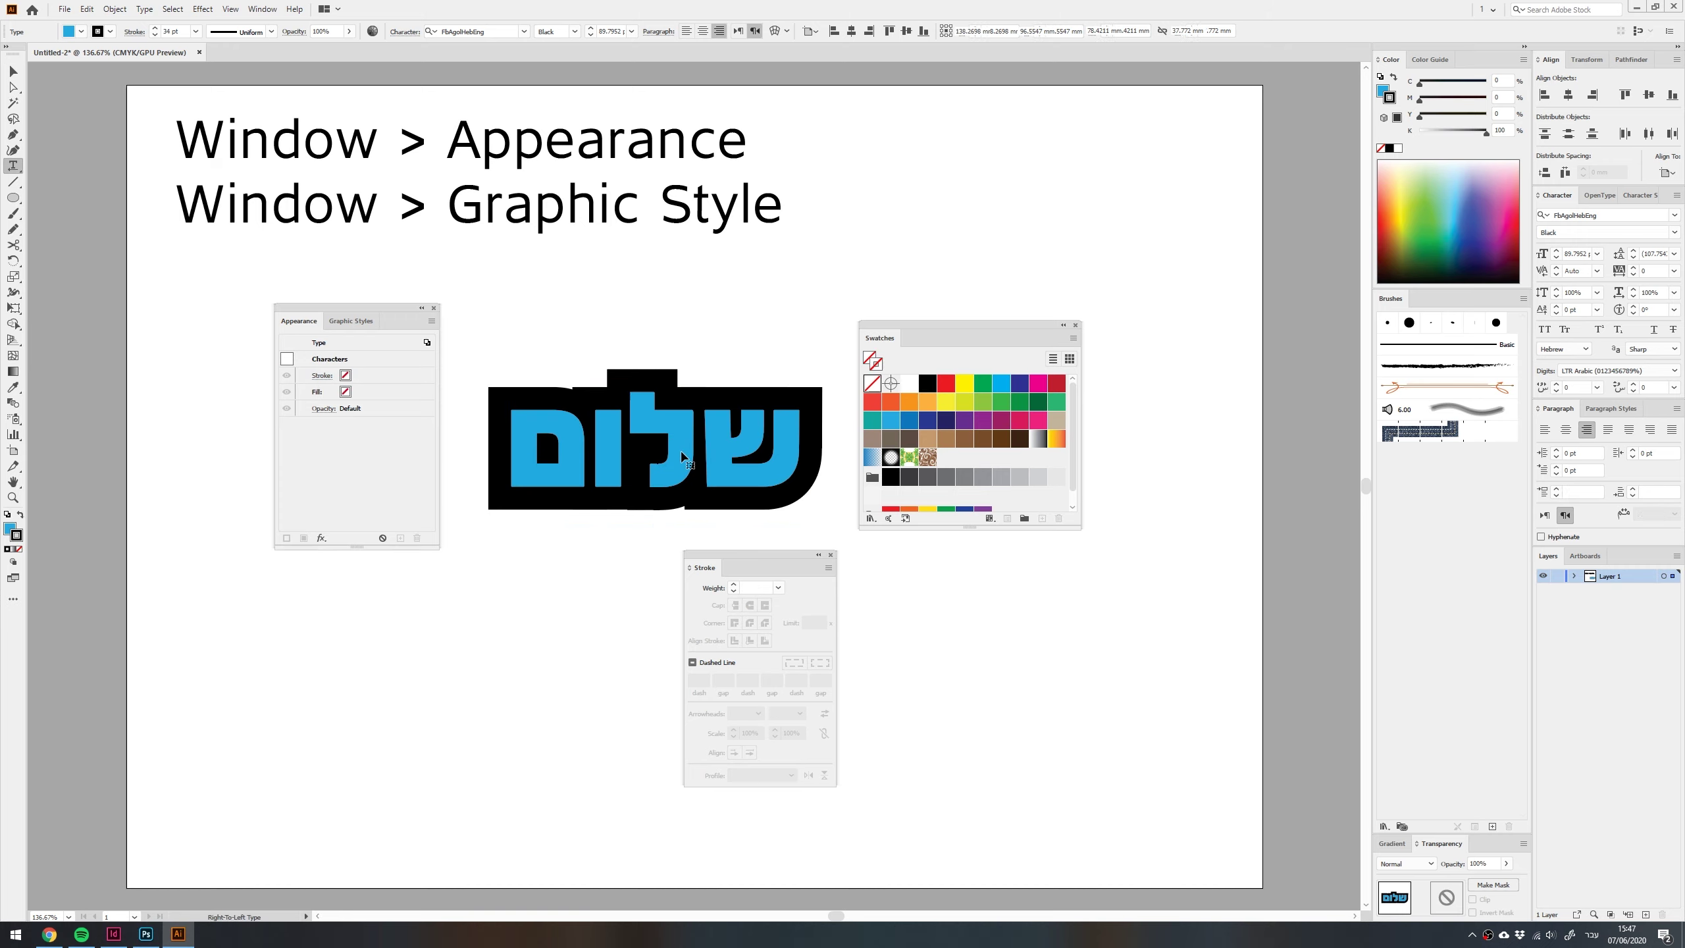
pyautogui.hotkey('ctrl', 'a')
pyautogui.write('טקסט')
pyautogui.press('Escape')
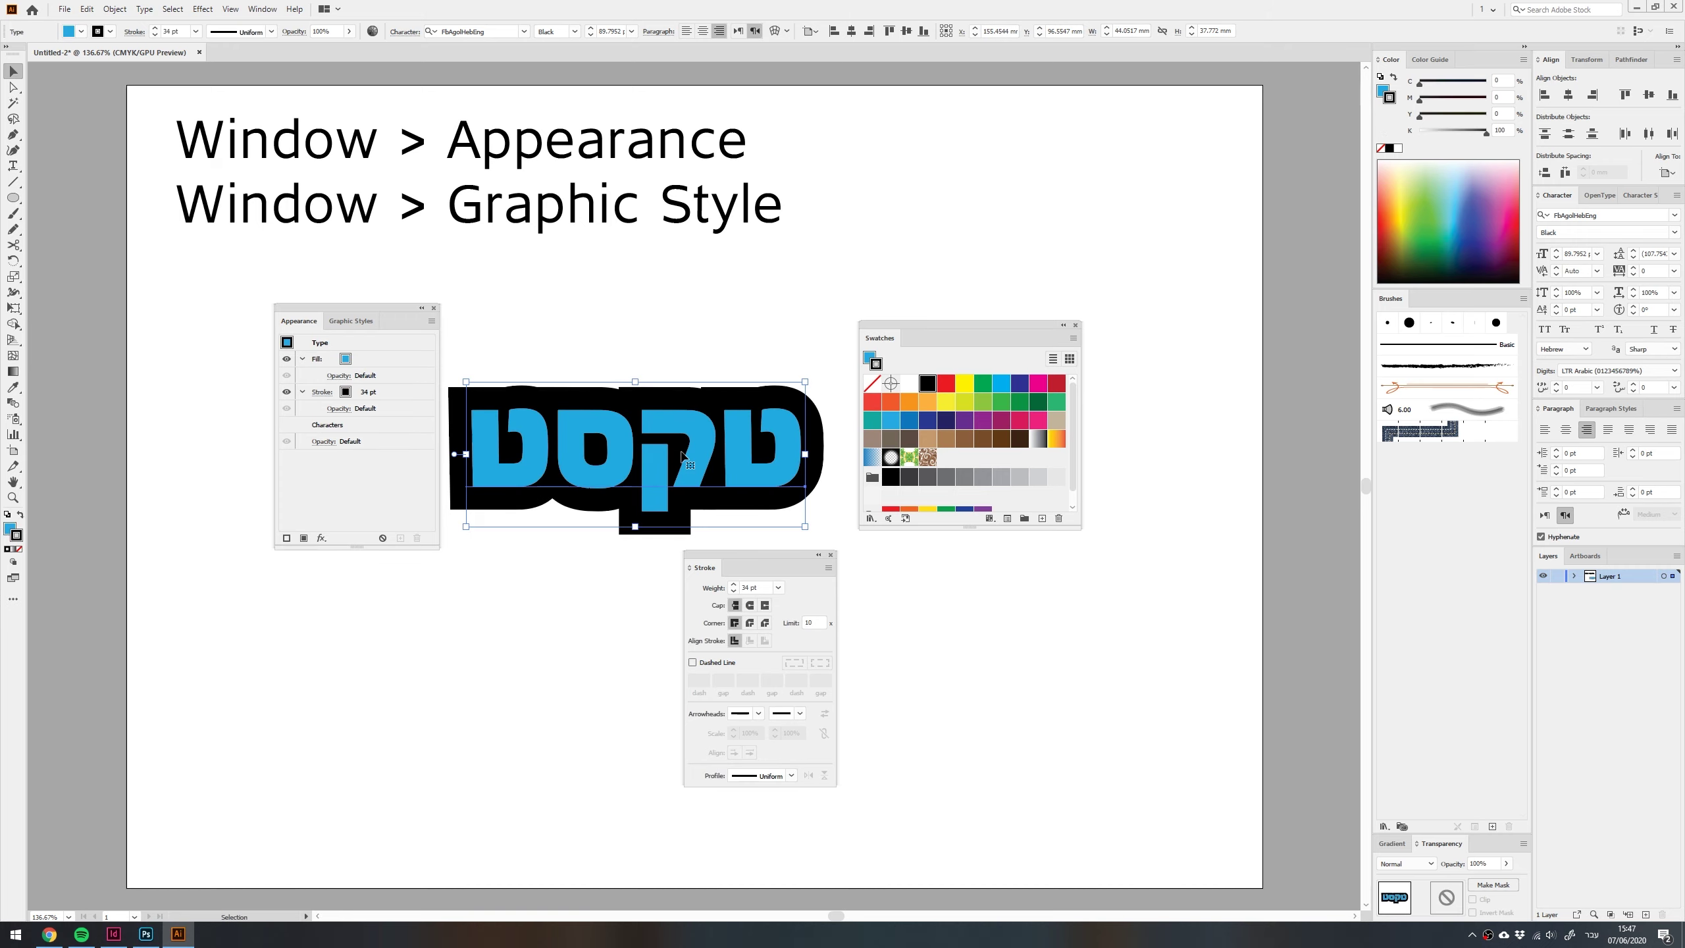
pyautogui.moveTo(682, 455); pyautogui.dragTo(695, 455)
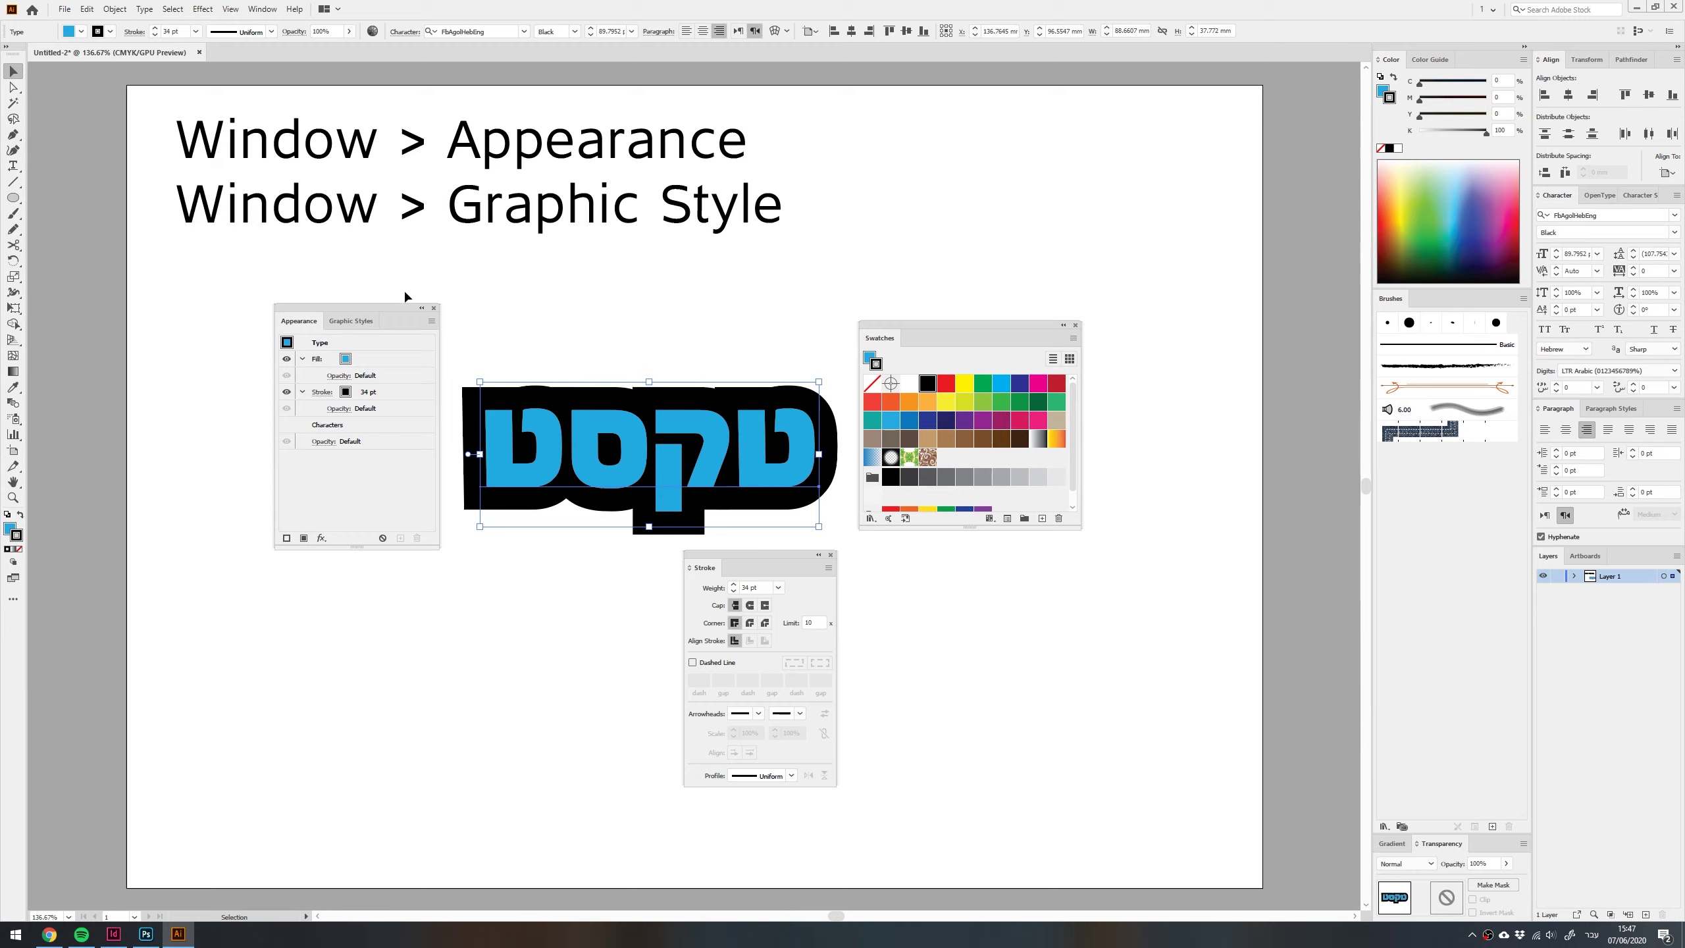
# Separate Graphic Styles from Appearance so it is docked beneath it, and enlarge the combined panel group beside the text
pyautogui.moveTo(390, 306); pyautogui.dragTo(271, 490)
pyautogui.click(286, 280)
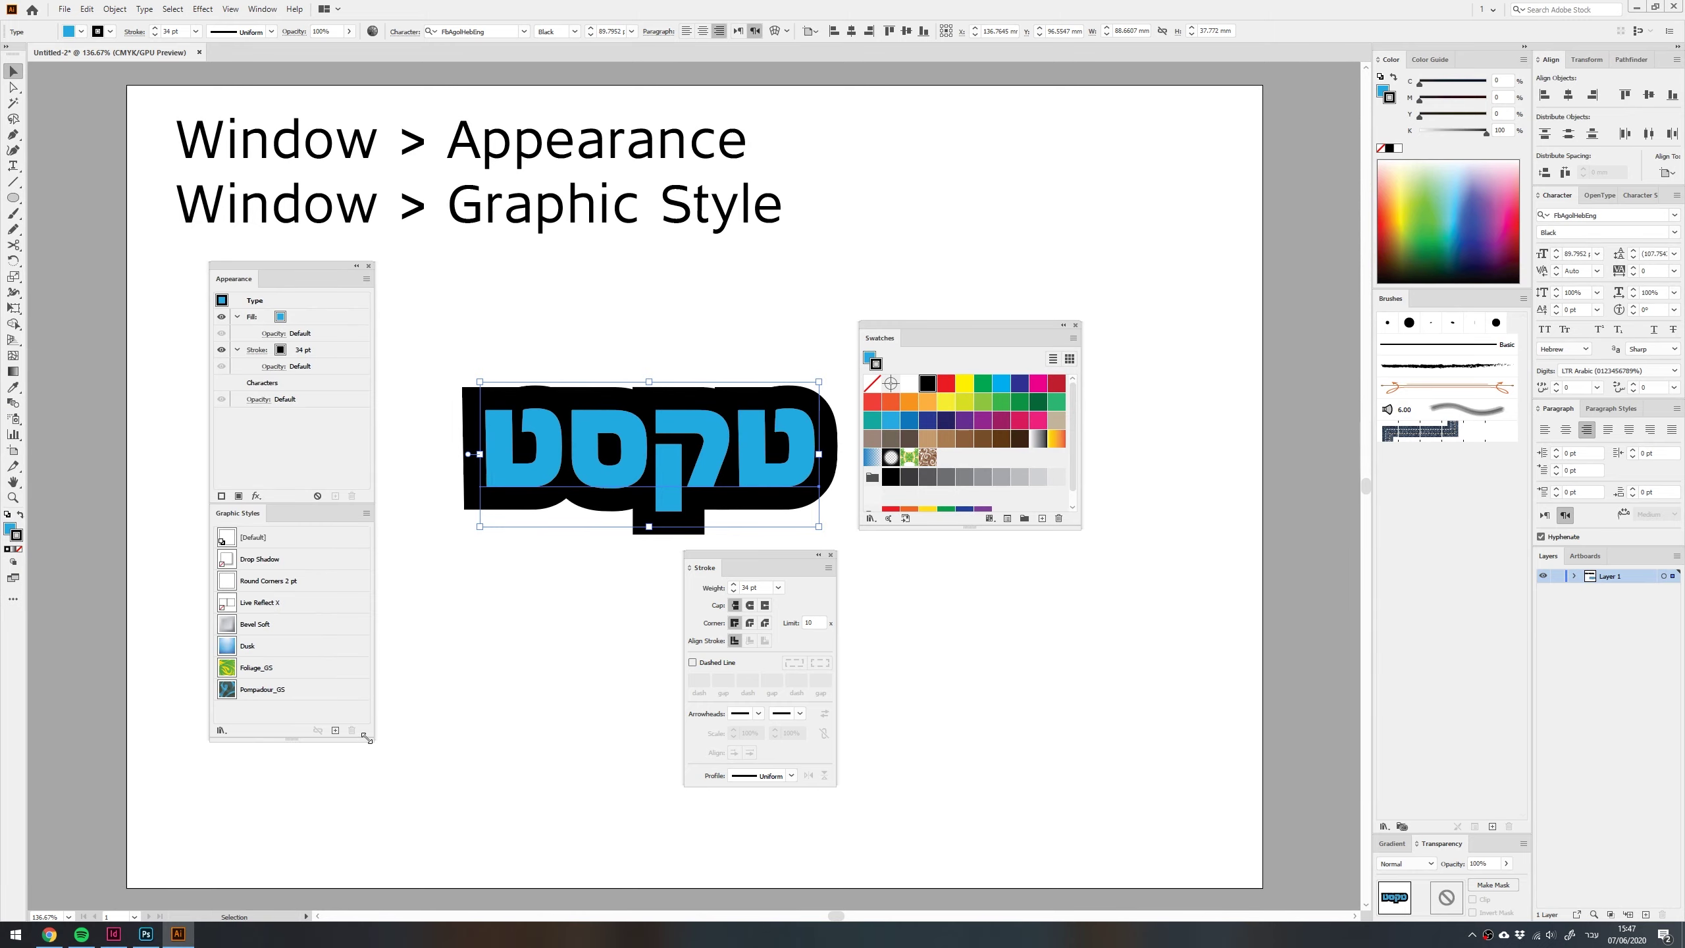
pyautogui.moveTo(366, 738); pyautogui.dragTo(382, 825)
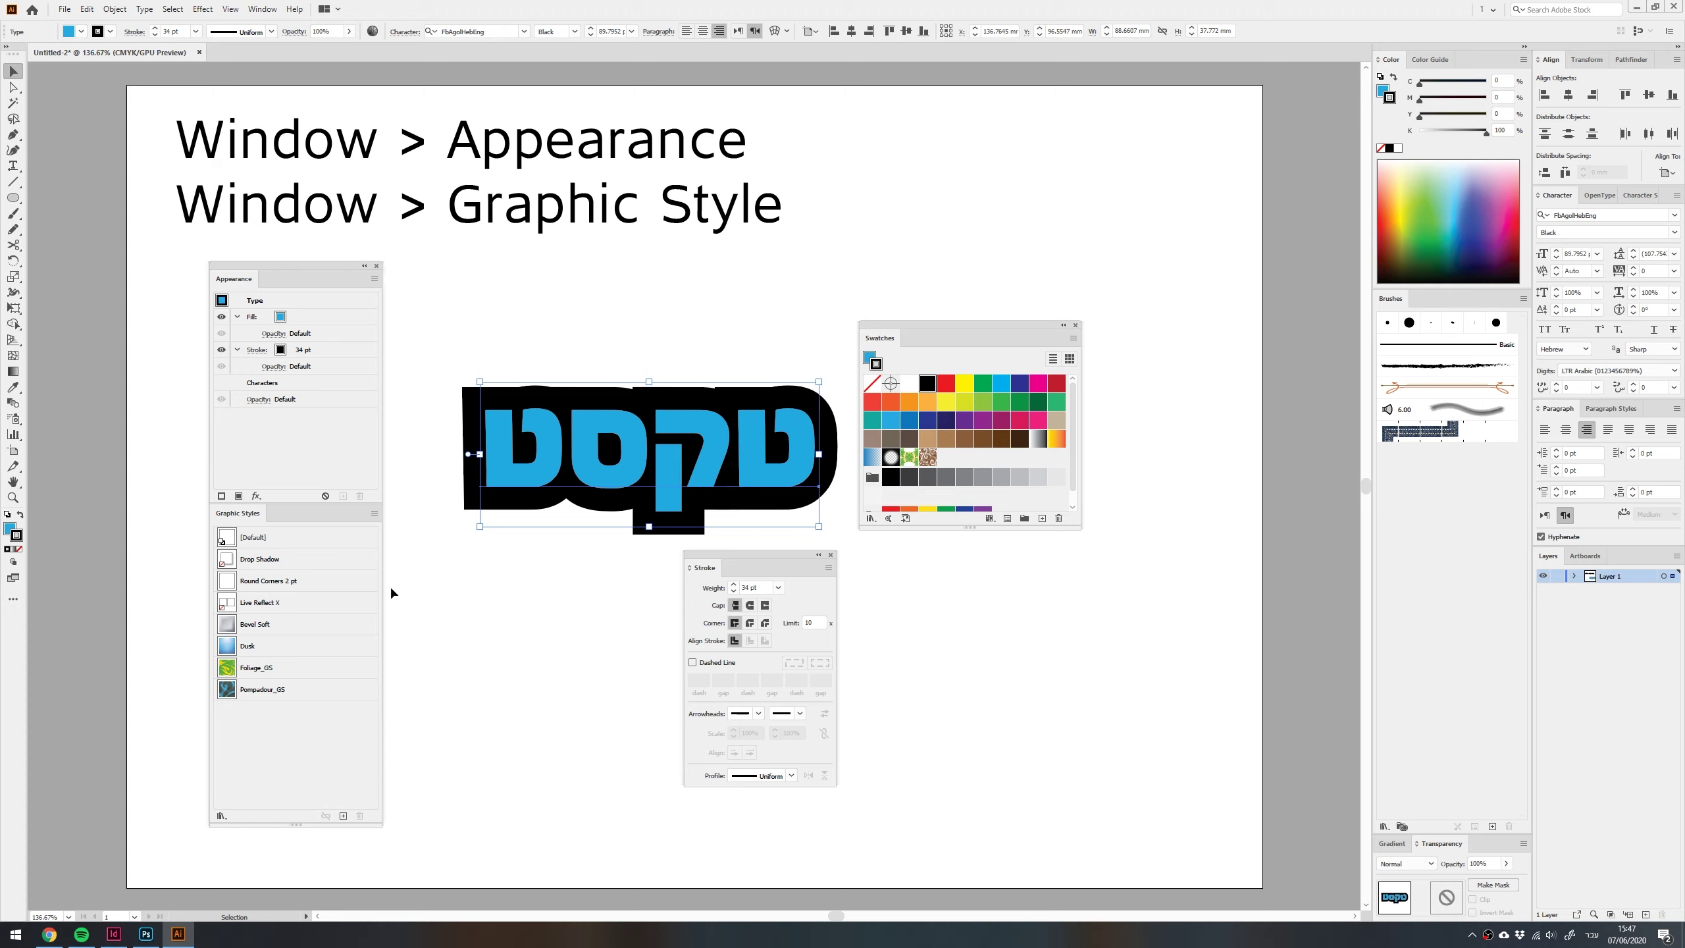
# Delete all graphic styles from Drop Shadow through Pompadour_GS, keeping only the default one
pyautogui.click(493, 664)
pyautogui.click(269, 692)
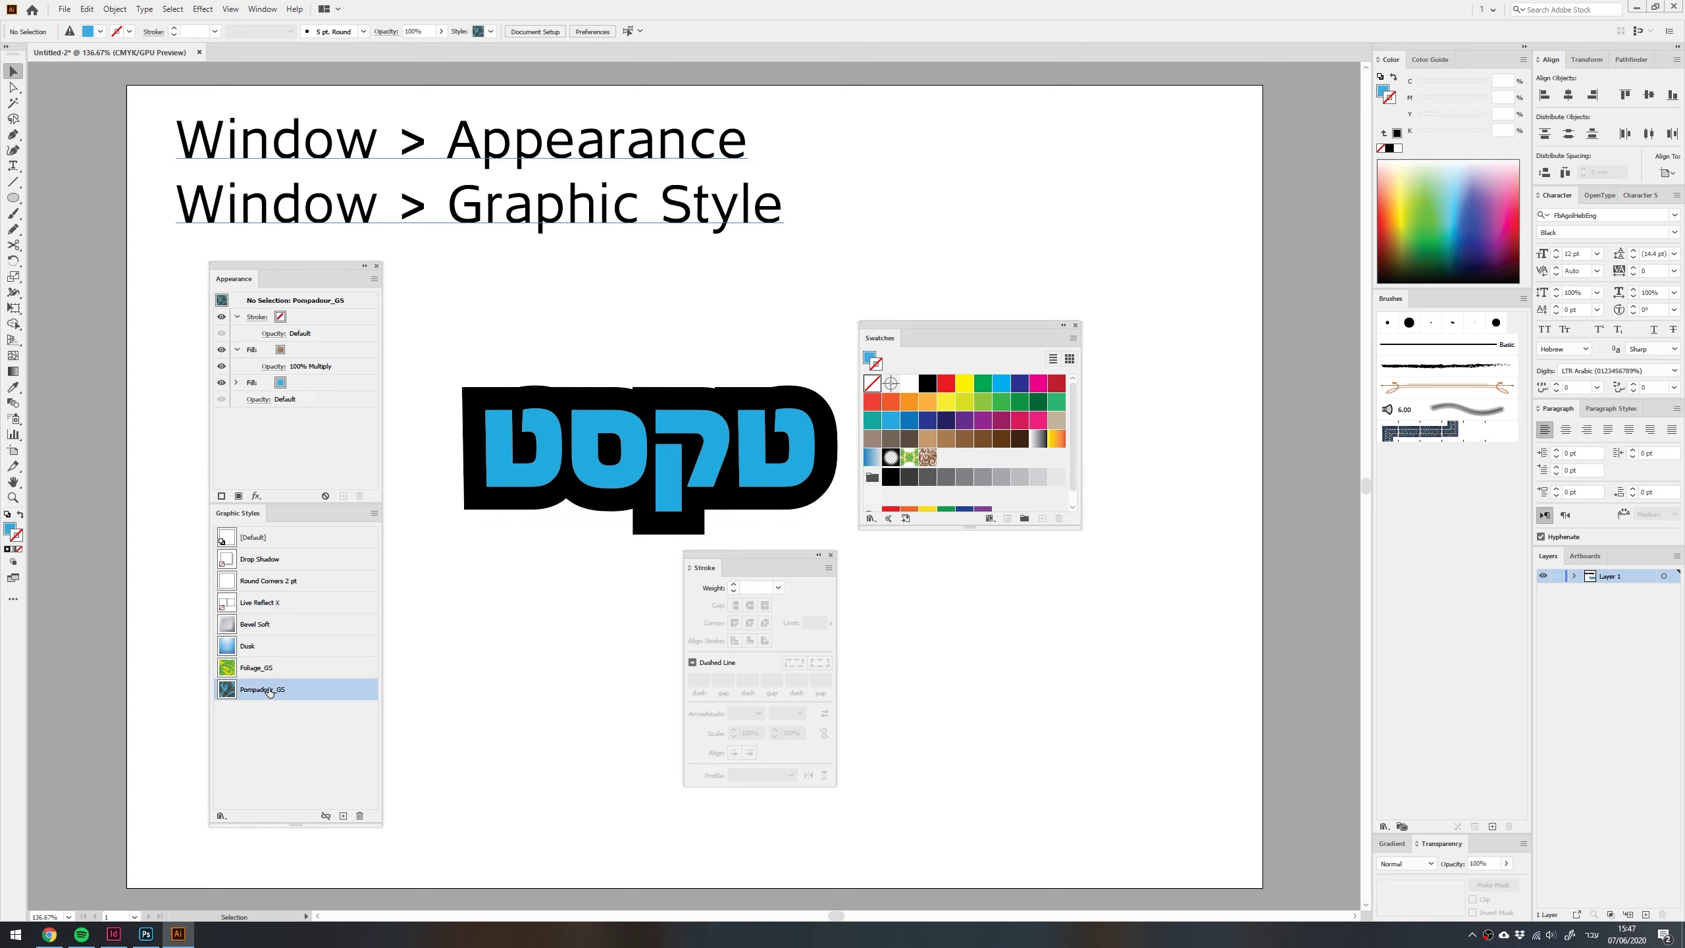
pyautogui.keyDown('shift'); pyautogui.click(258, 561); pyautogui.keyUp('shift')
pyautogui.click(359, 815)
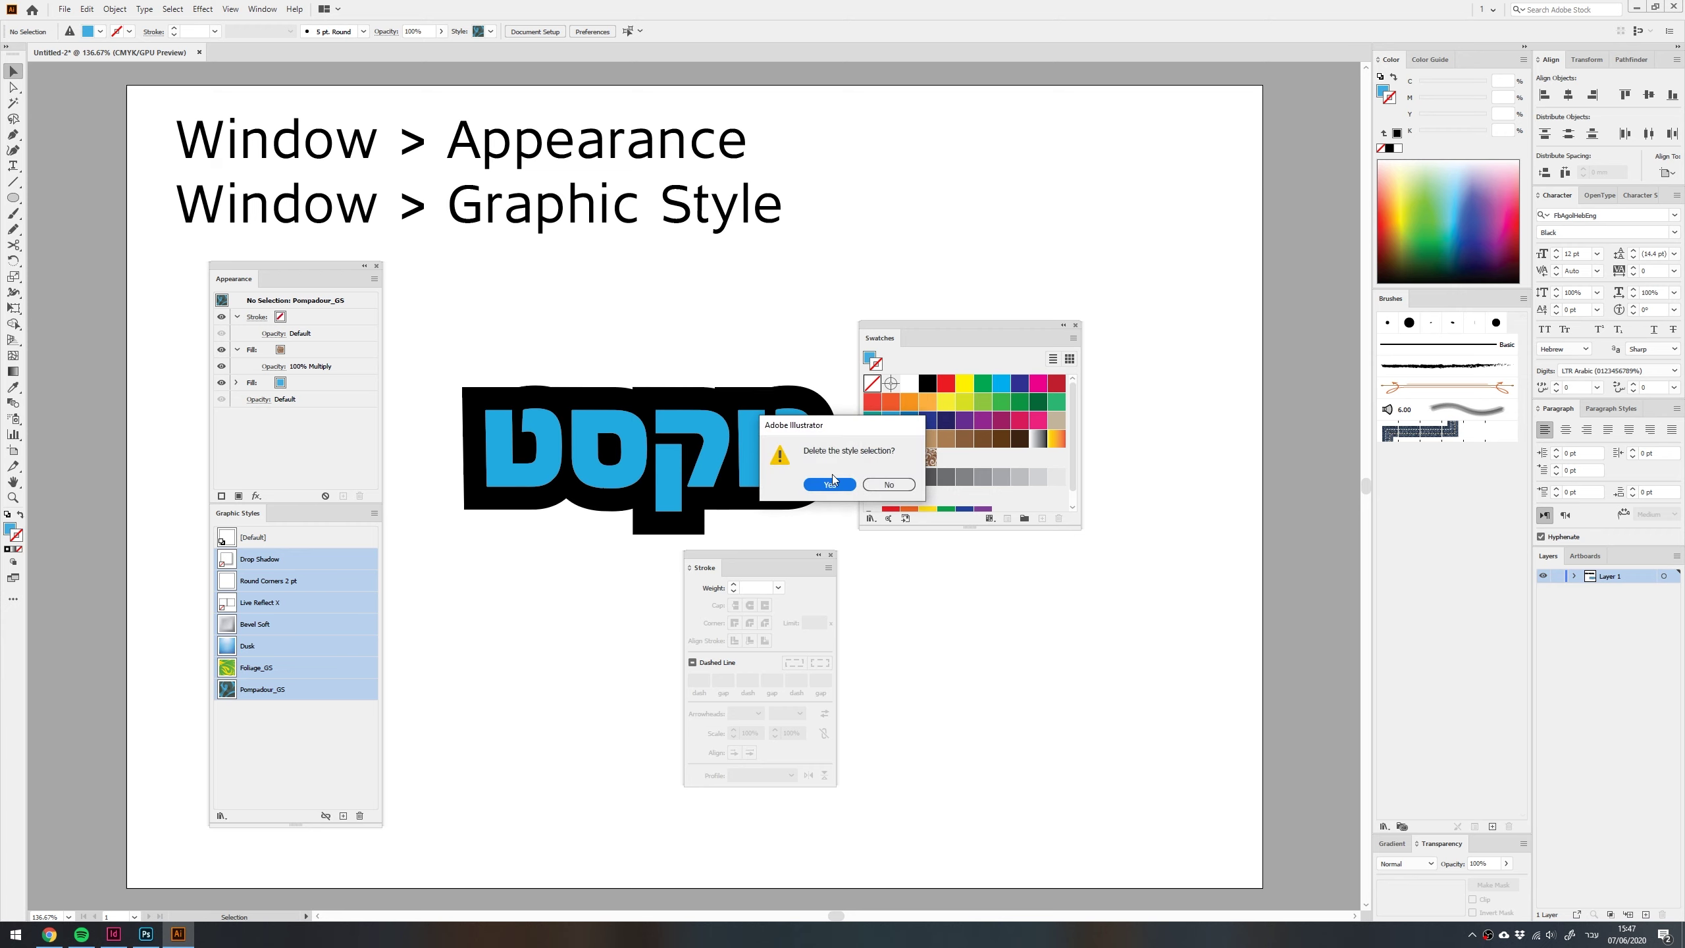
pyautogui.click(833, 480)
# Save the appearance of the "טקסט" text as a new graphic style and reset the workspace
pyautogui.click(602, 458)
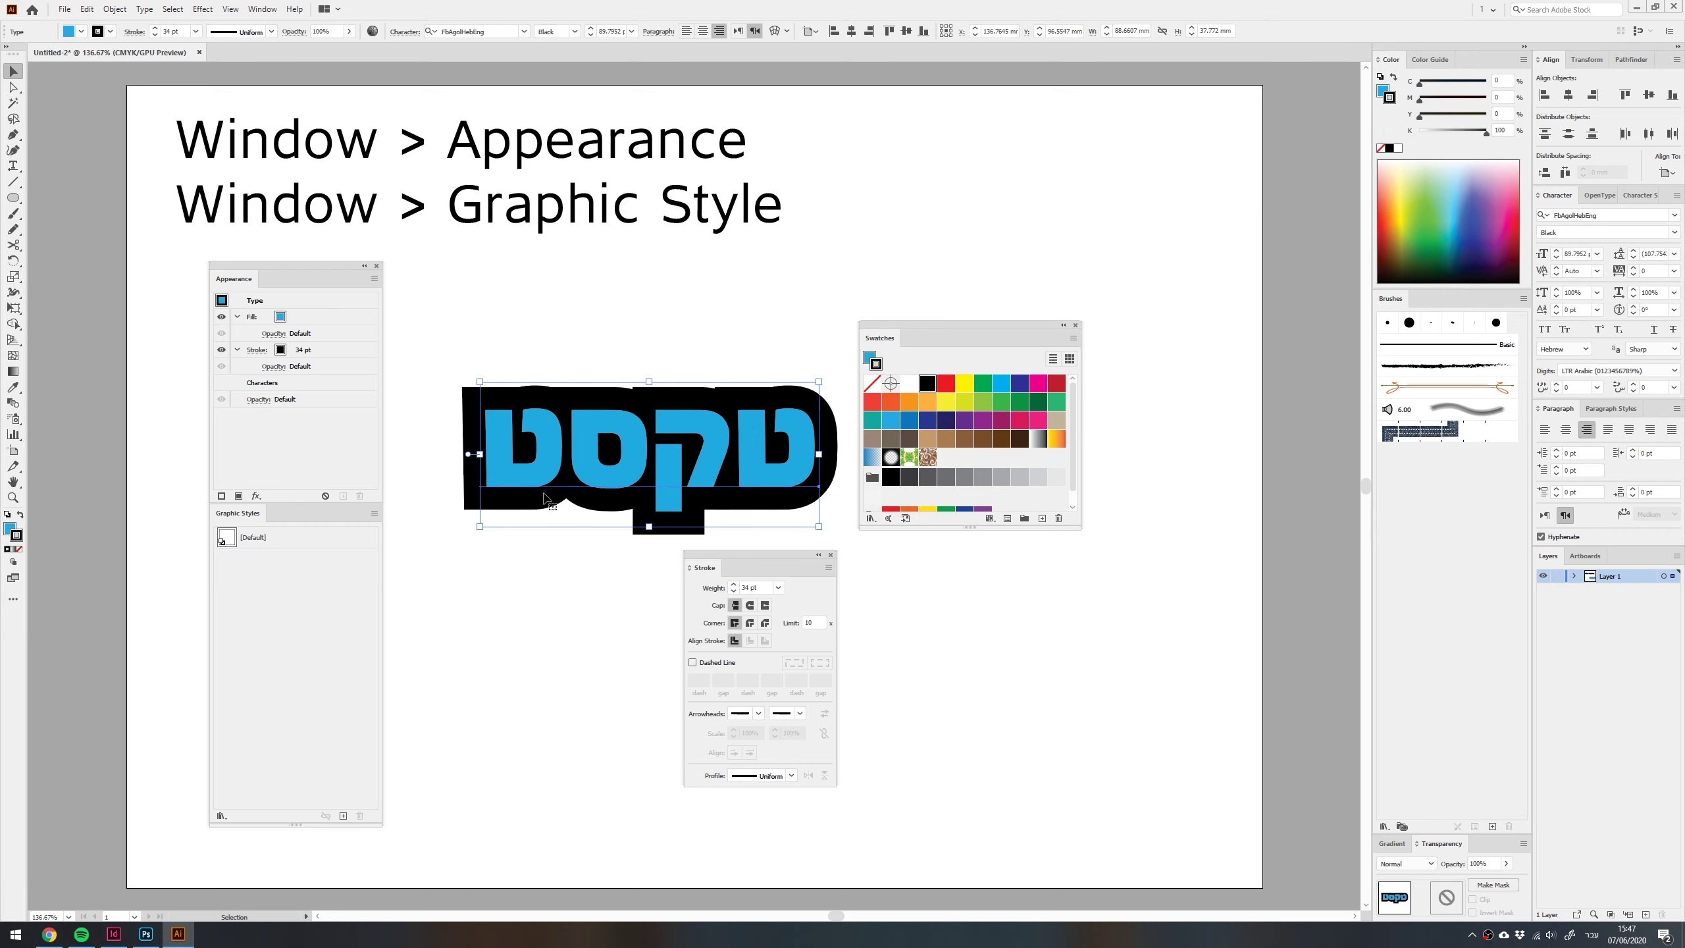
pyautogui.click(343, 816)
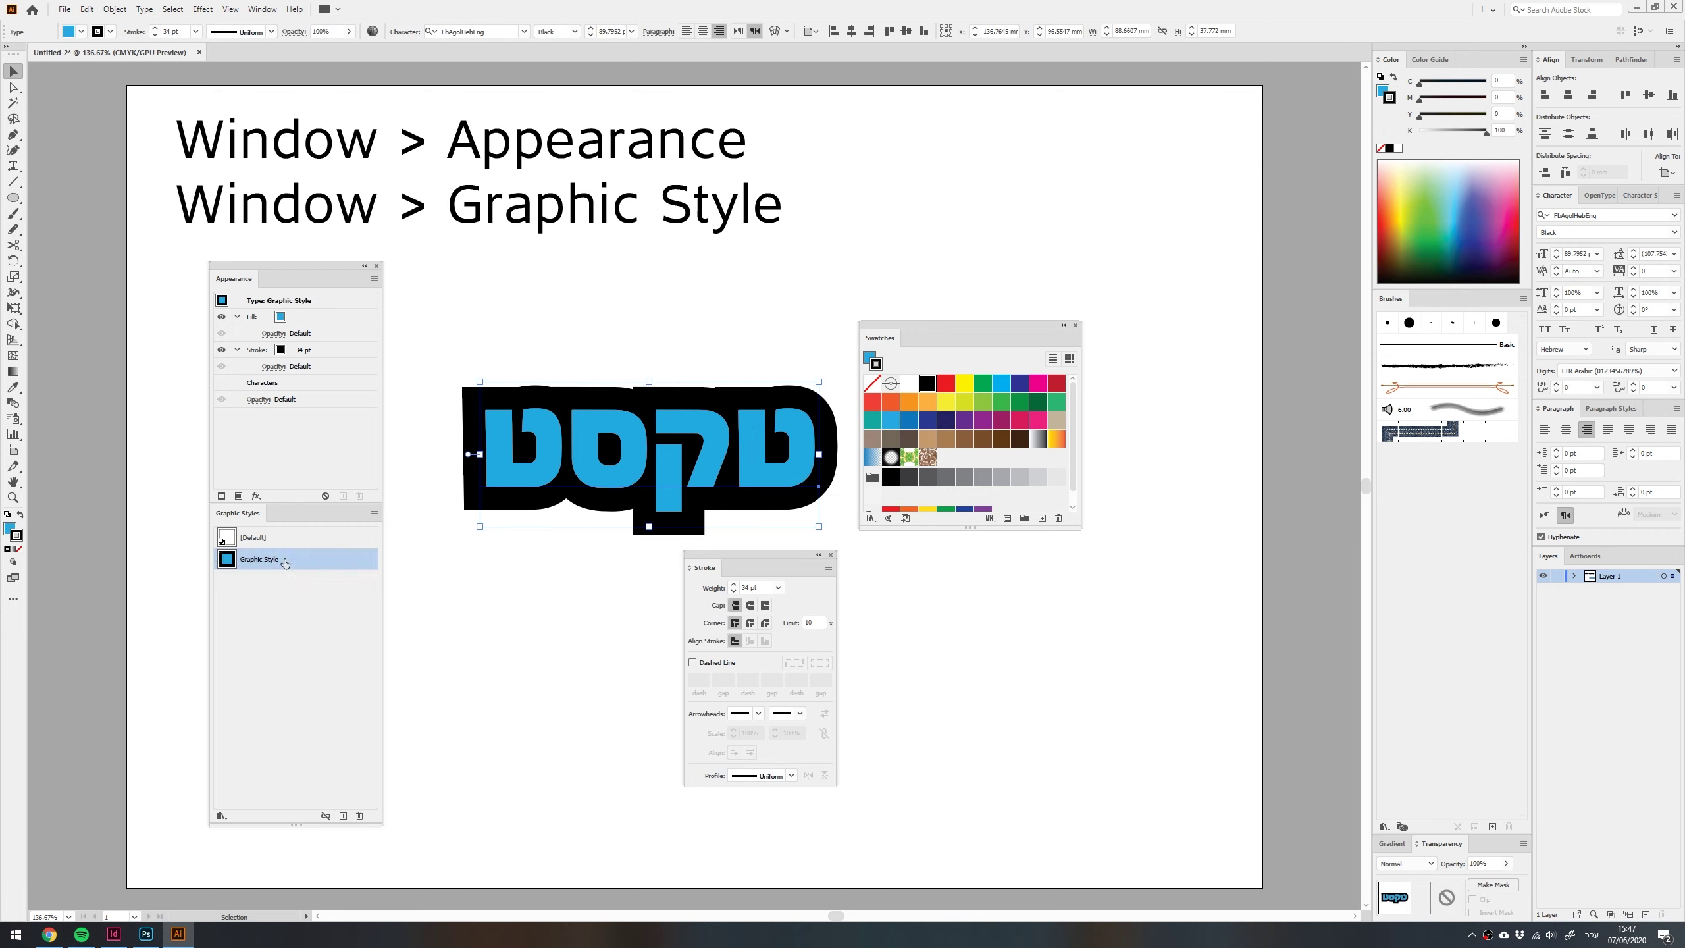
pyautogui.click(560, 631)
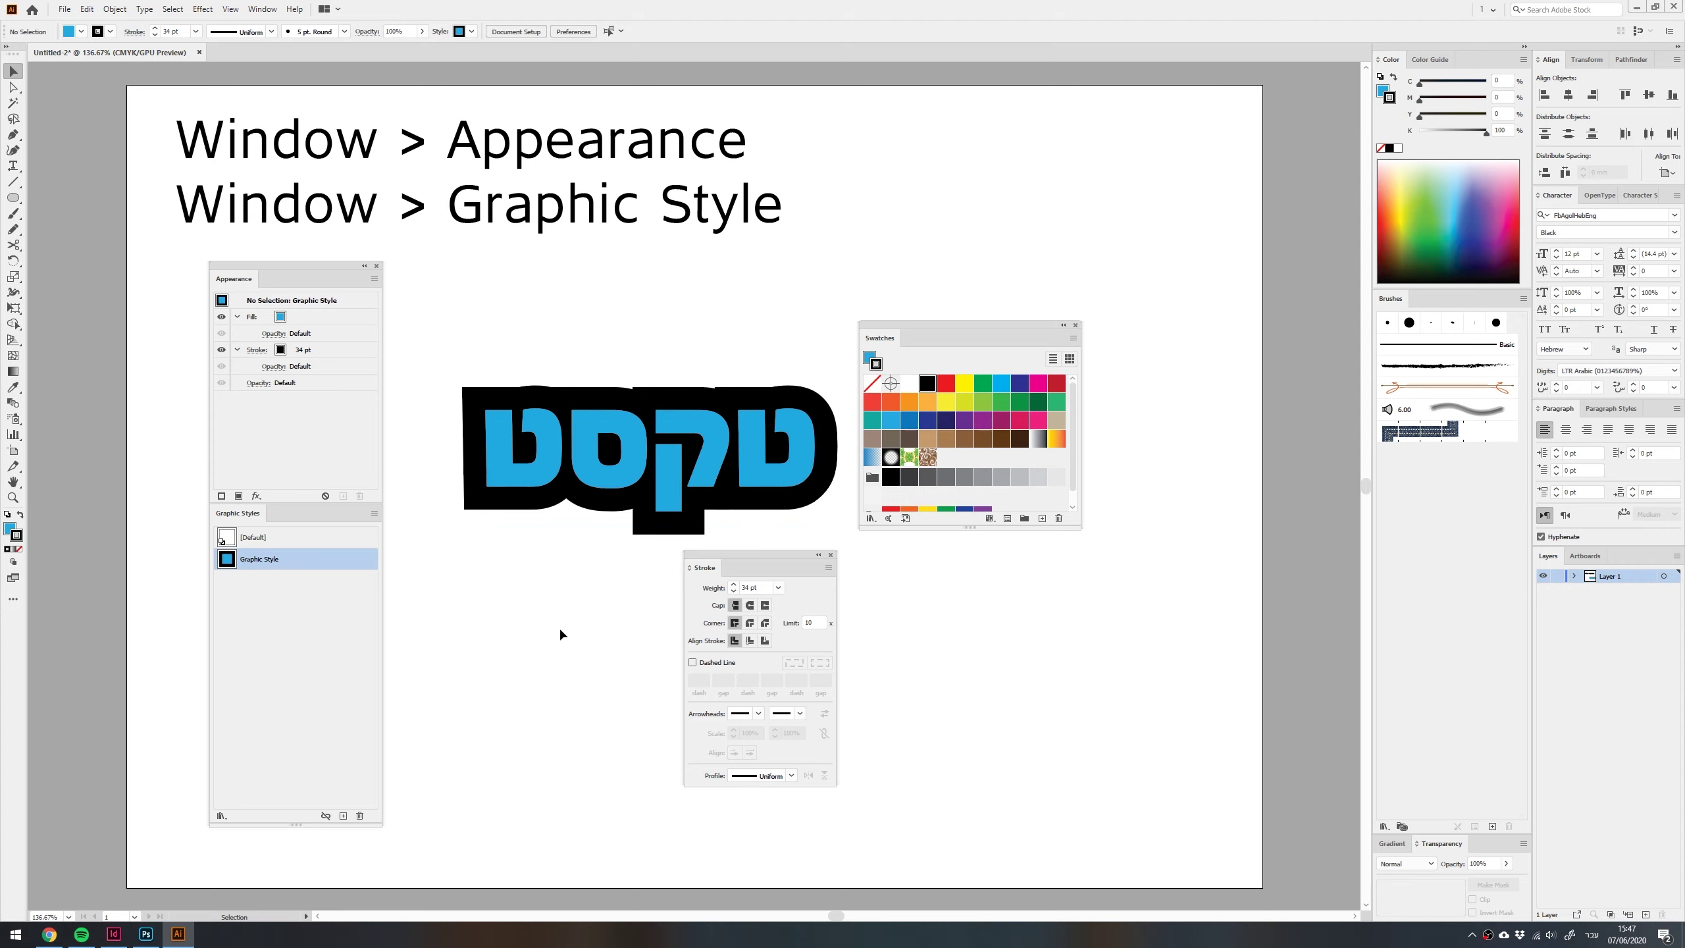
pyautogui.click(1490, 9)
pyautogui.click(1526, 170)
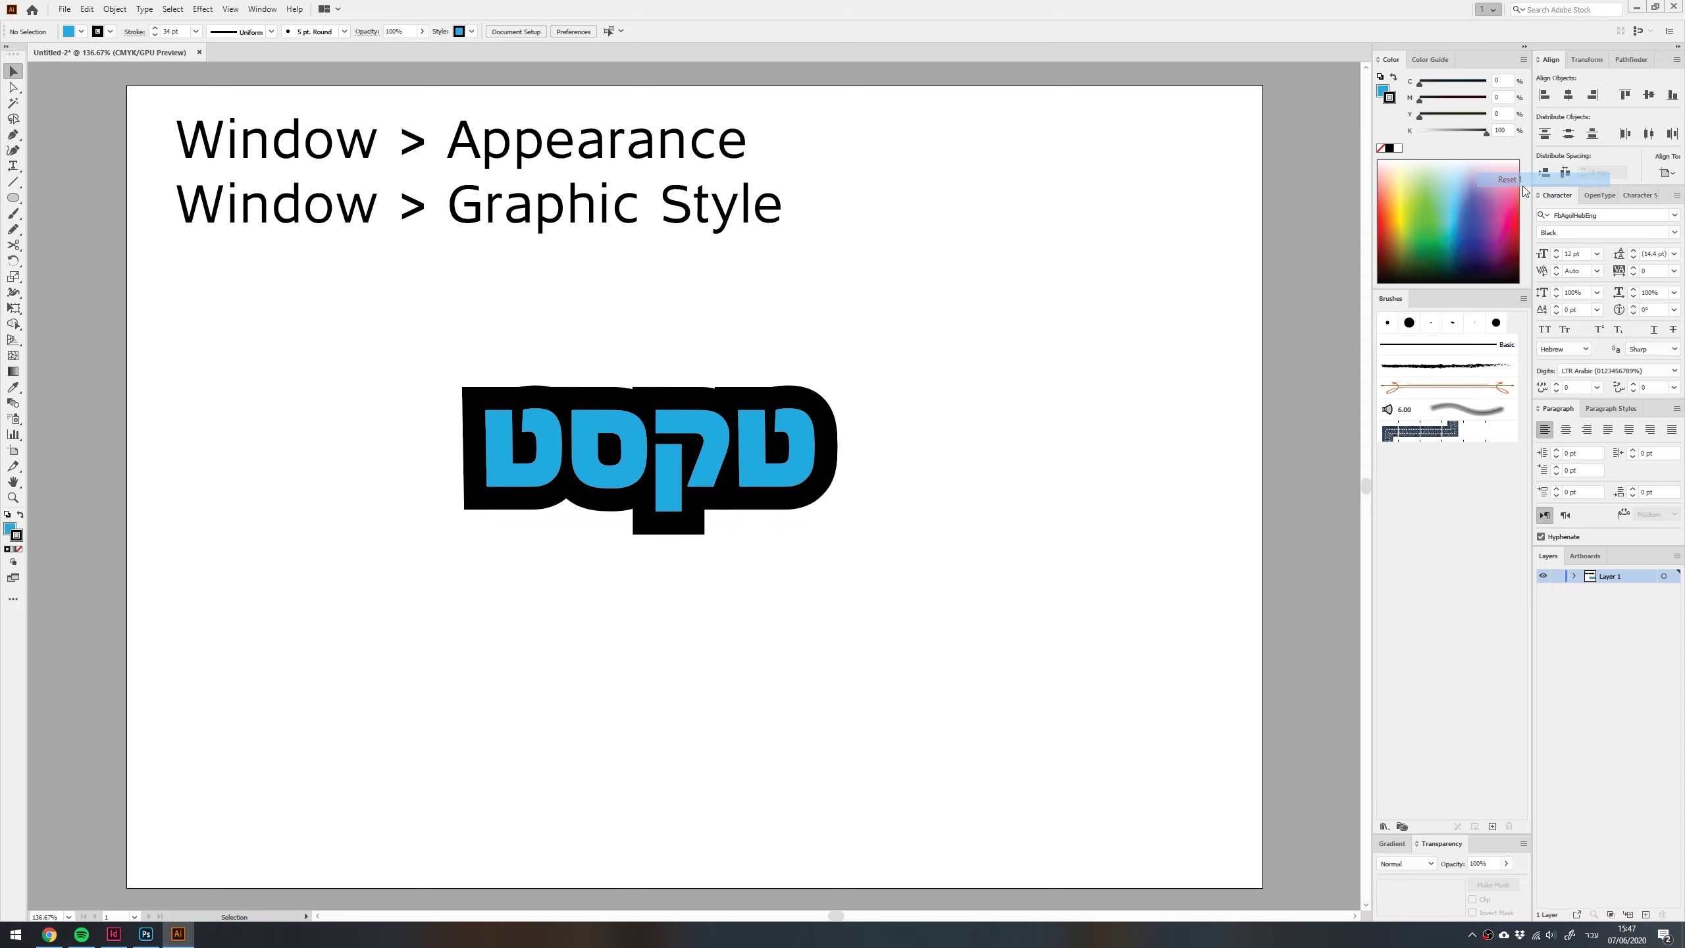
# Add the text "כלב" below the styled word and enlarge it to about 106 pt
pyautogui.press('t')
pyautogui.click(719, 691)
pyautogui.write('כלב')
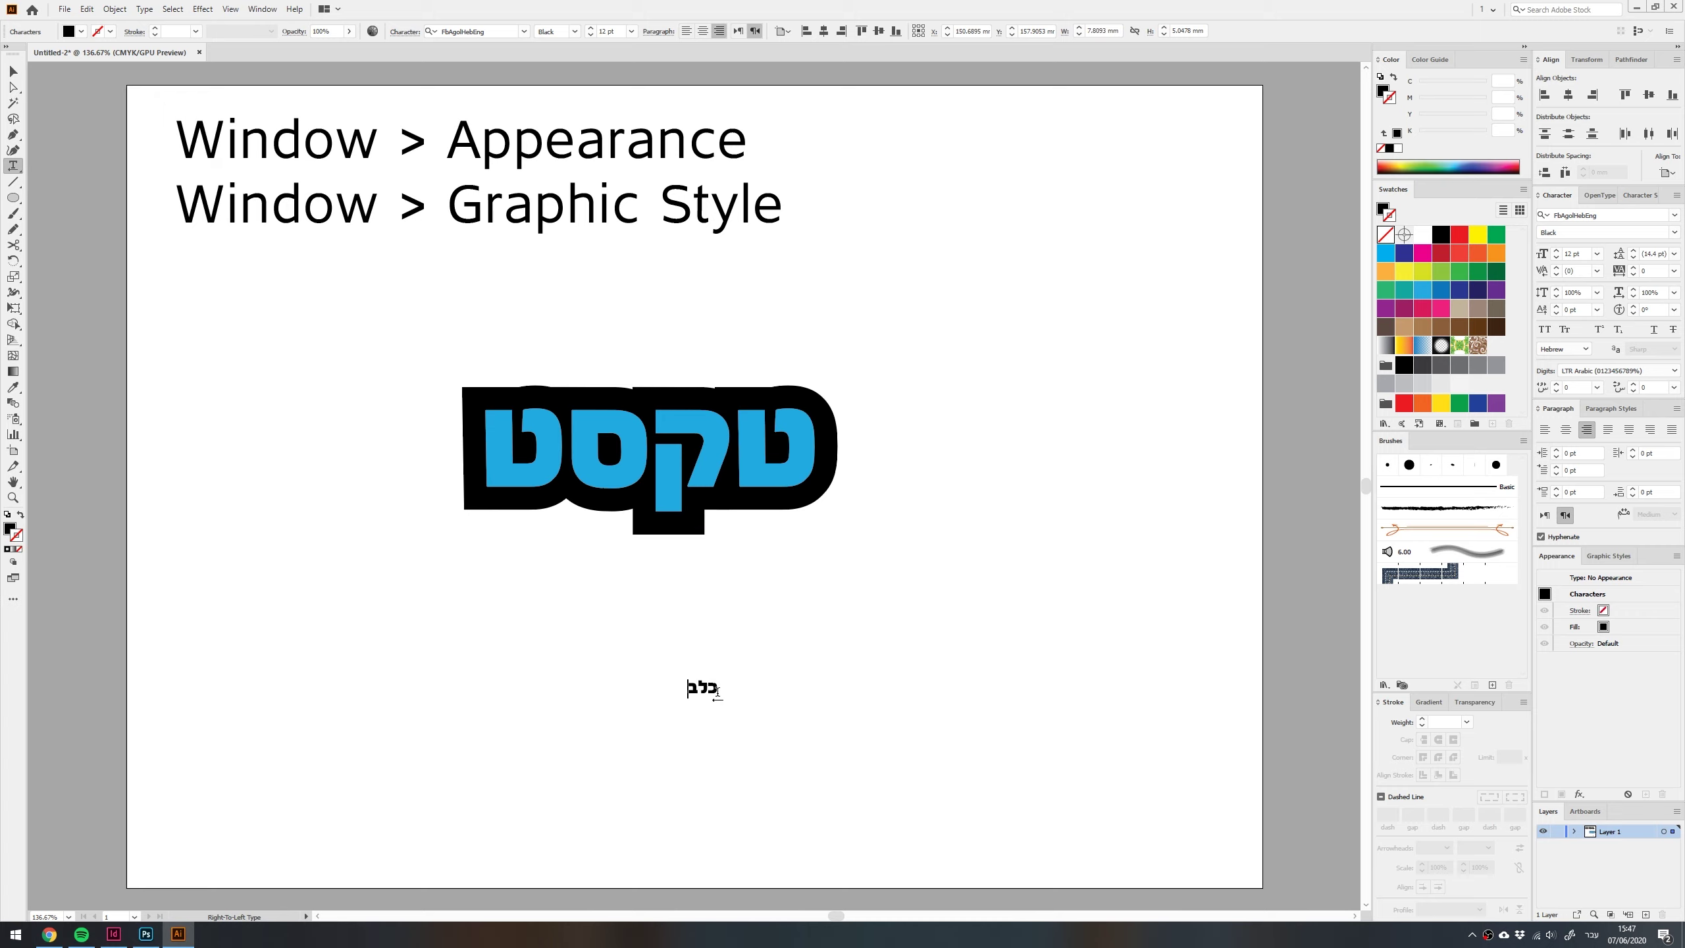
pyautogui.press('Escape')
pyautogui.moveTo(719, 694); pyautogui.dragTo(835, 688)
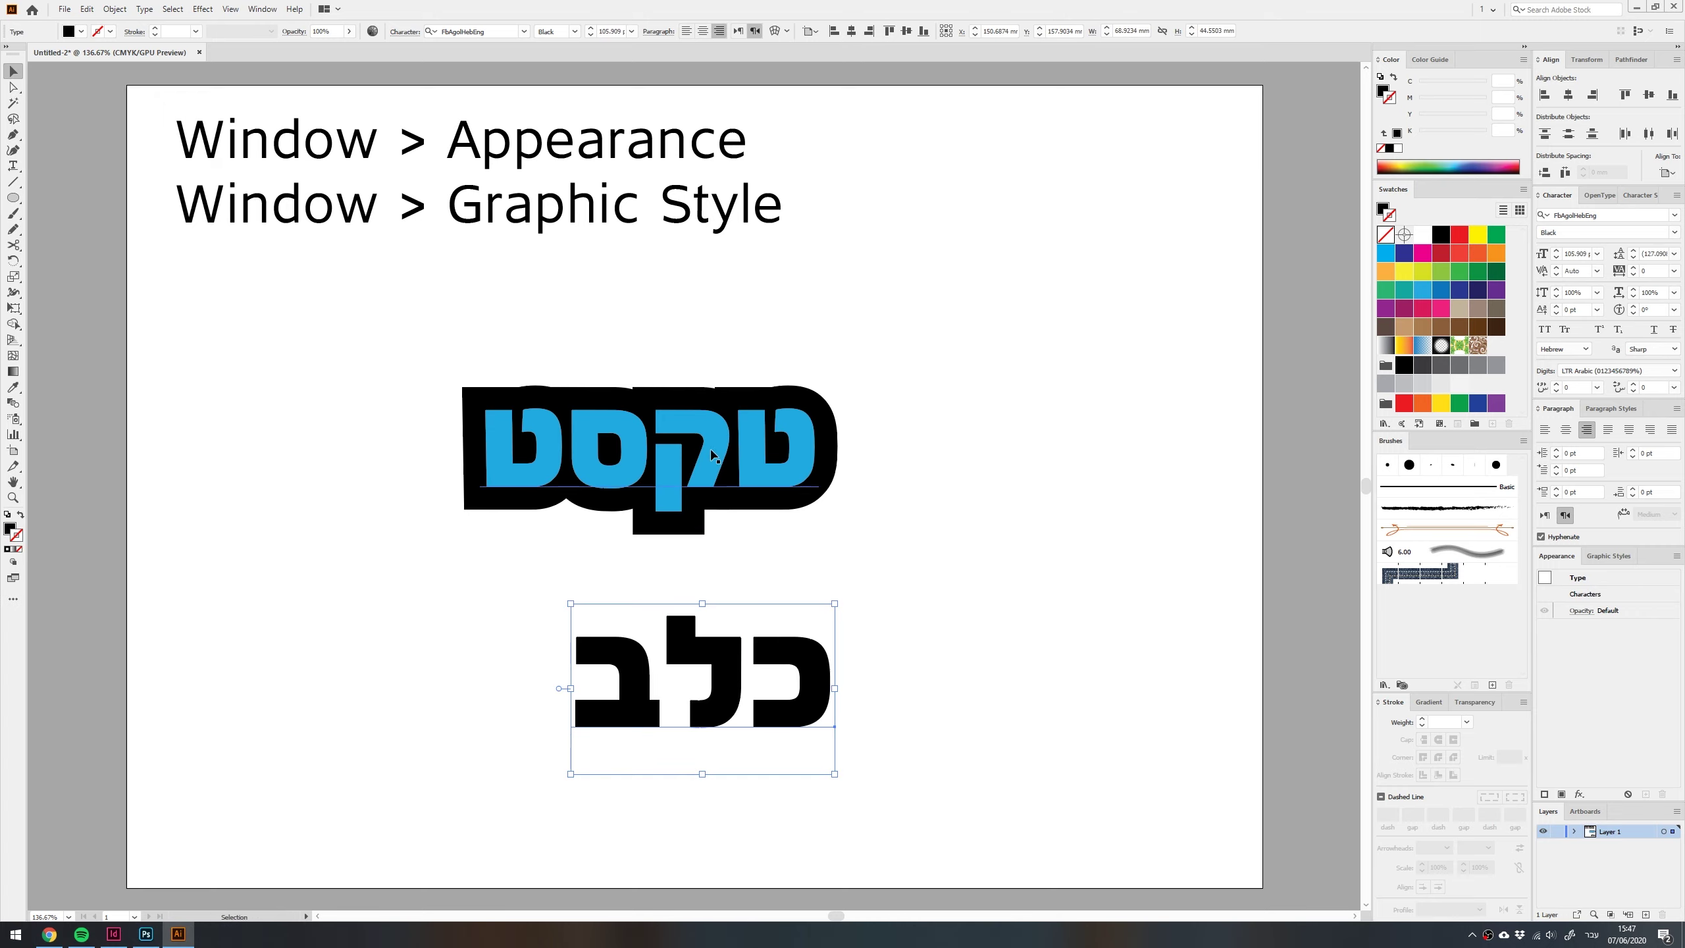
# Apply the saved Graphic Style to the "כלב" text
pyautogui.click(1609, 556)
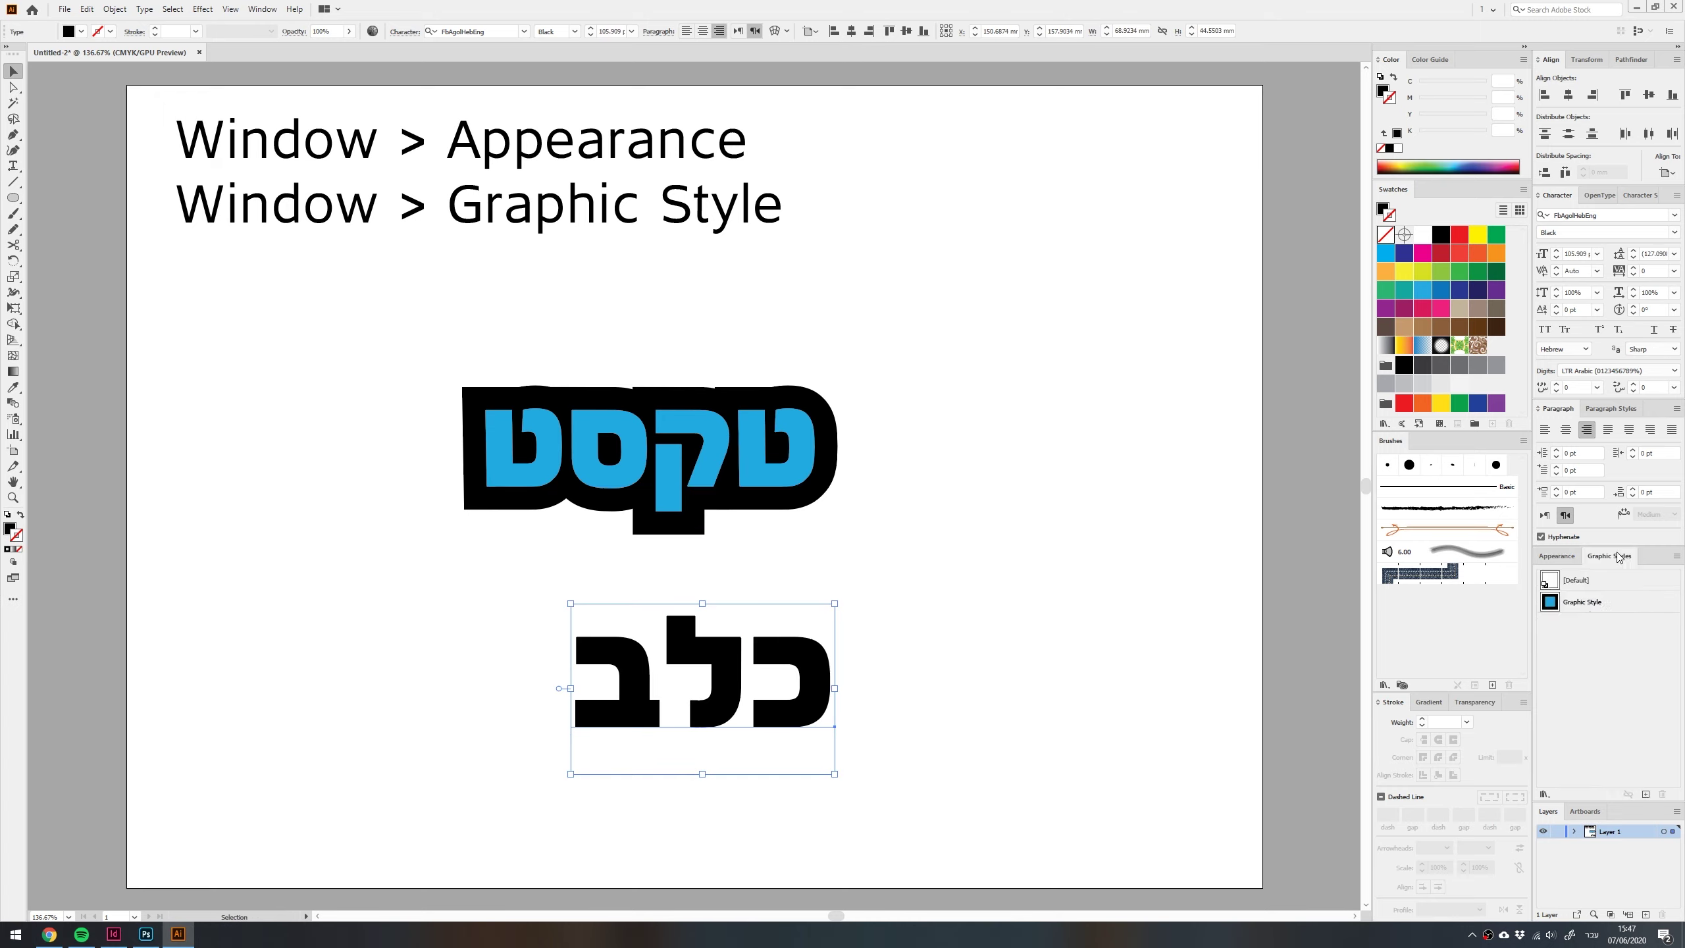
pyautogui.click(1586, 602)
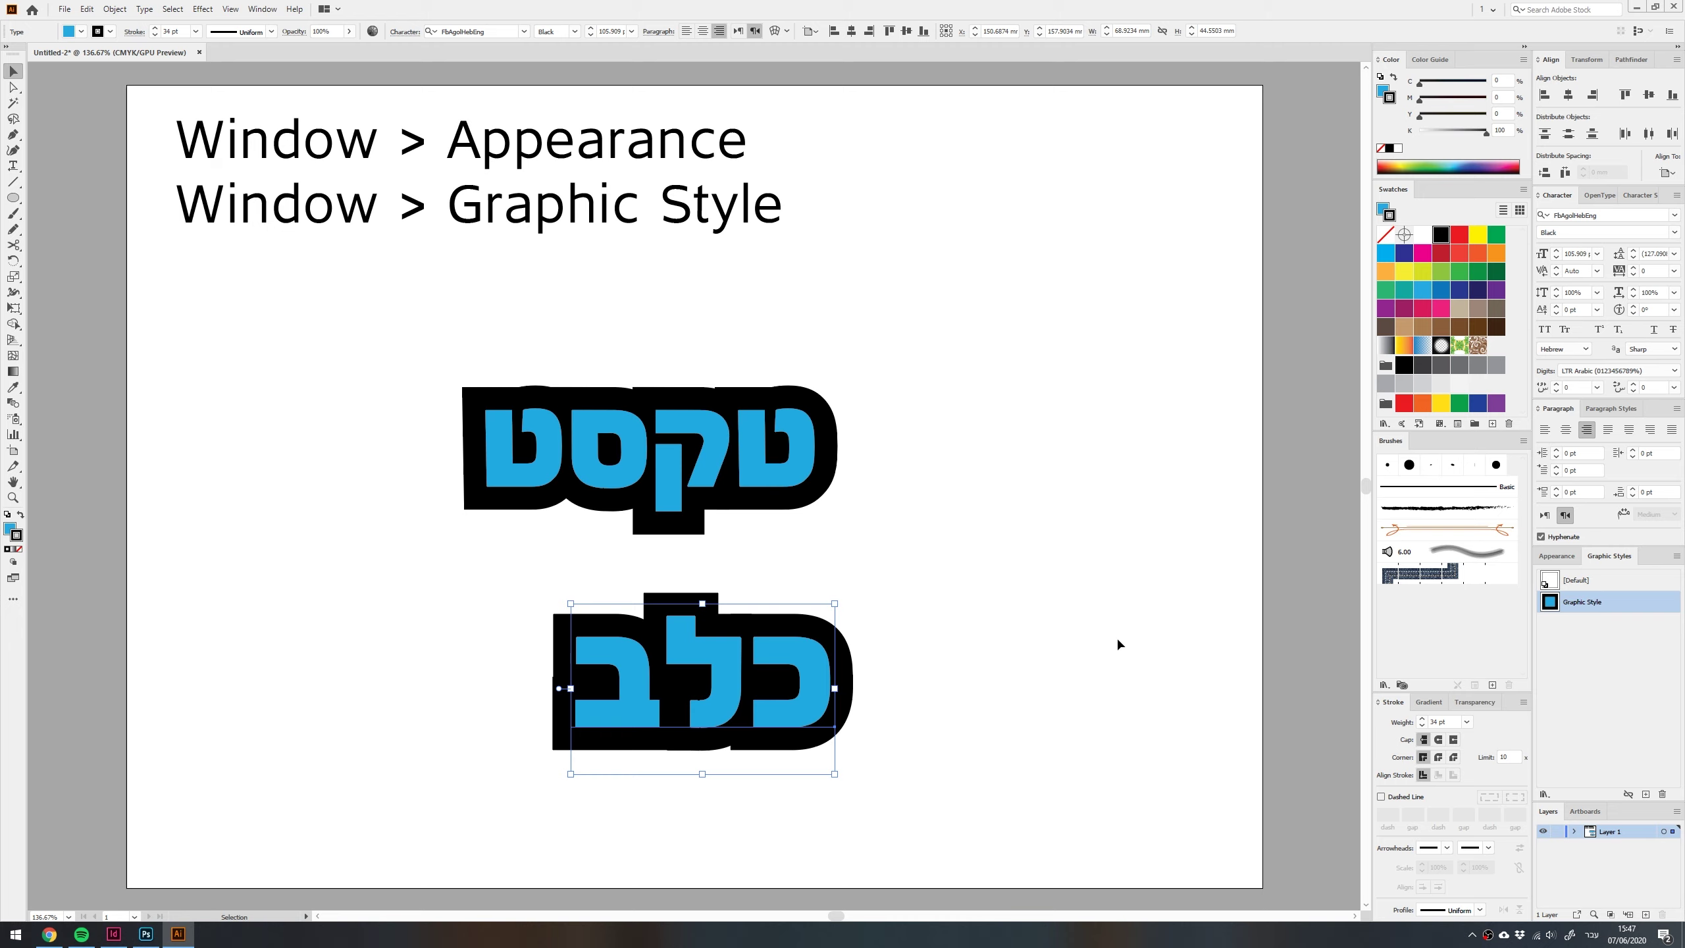
# Float the Appearance panel, enlarge it and place it beside the "כלב" text
pyautogui.moveTo(1556, 555); pyautogui.dragTo(295, 503)
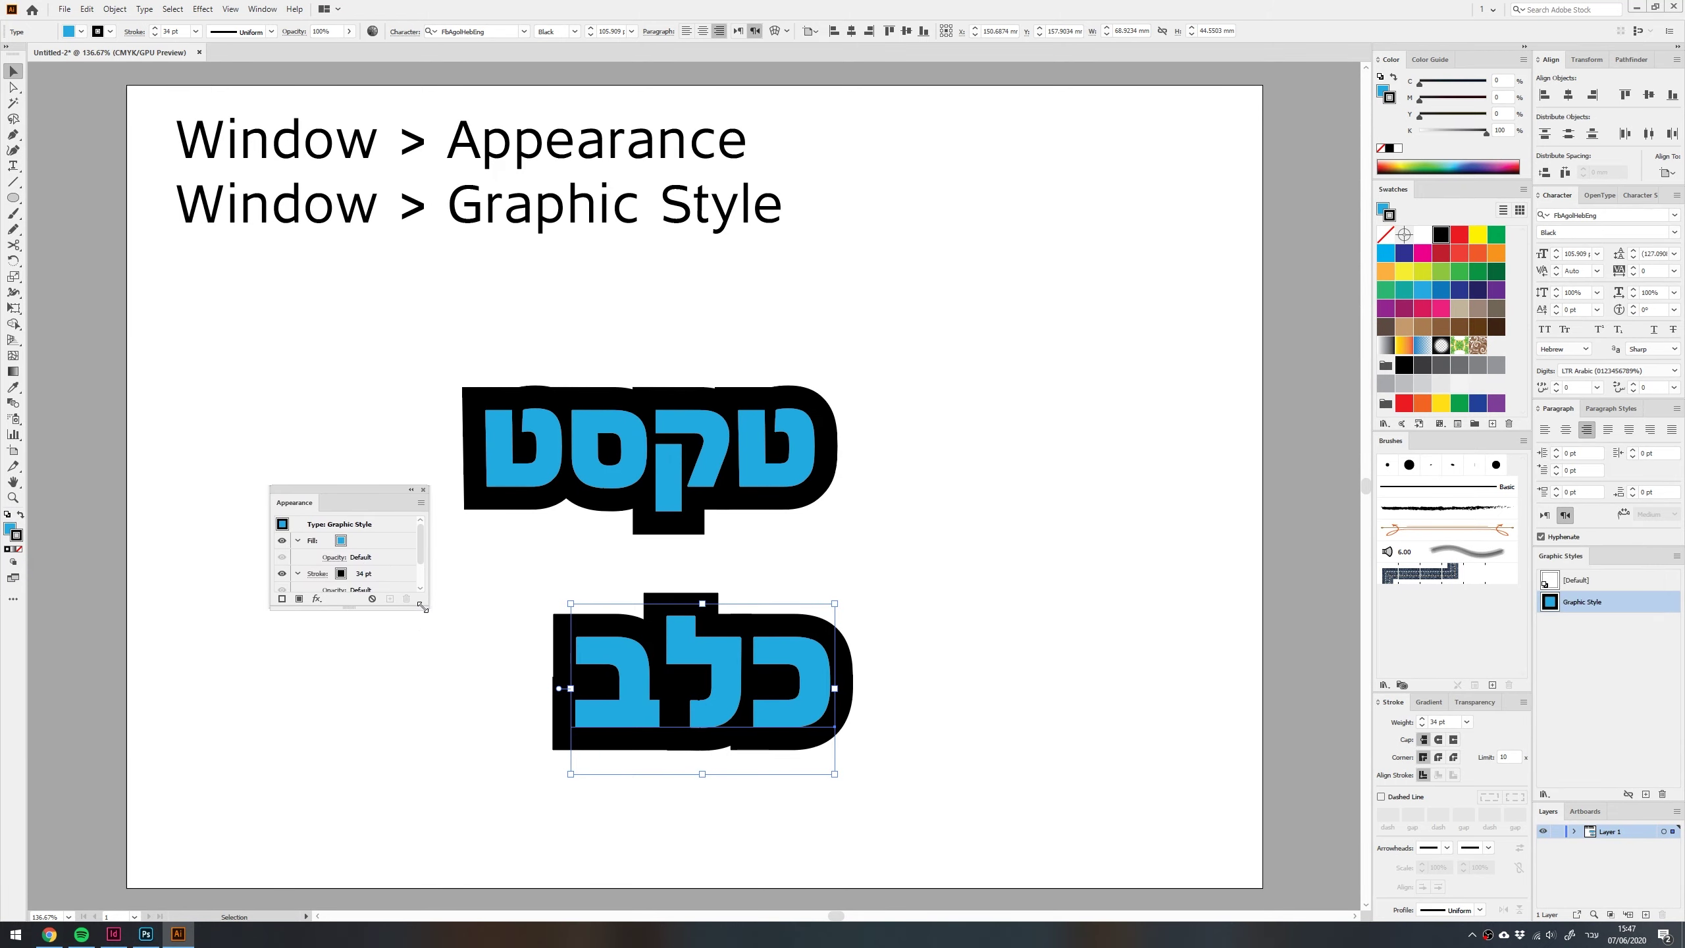
pyautogui.moveTo(422, 606); pyautogui.dragTo(463, 777)
pyautogui.press('space')
pyautogui.moveTo(667, 702); pyautogui.dragTo(701, 576)
pyautogui.scroll(2, 630, 583)
pyautogui.press('space')
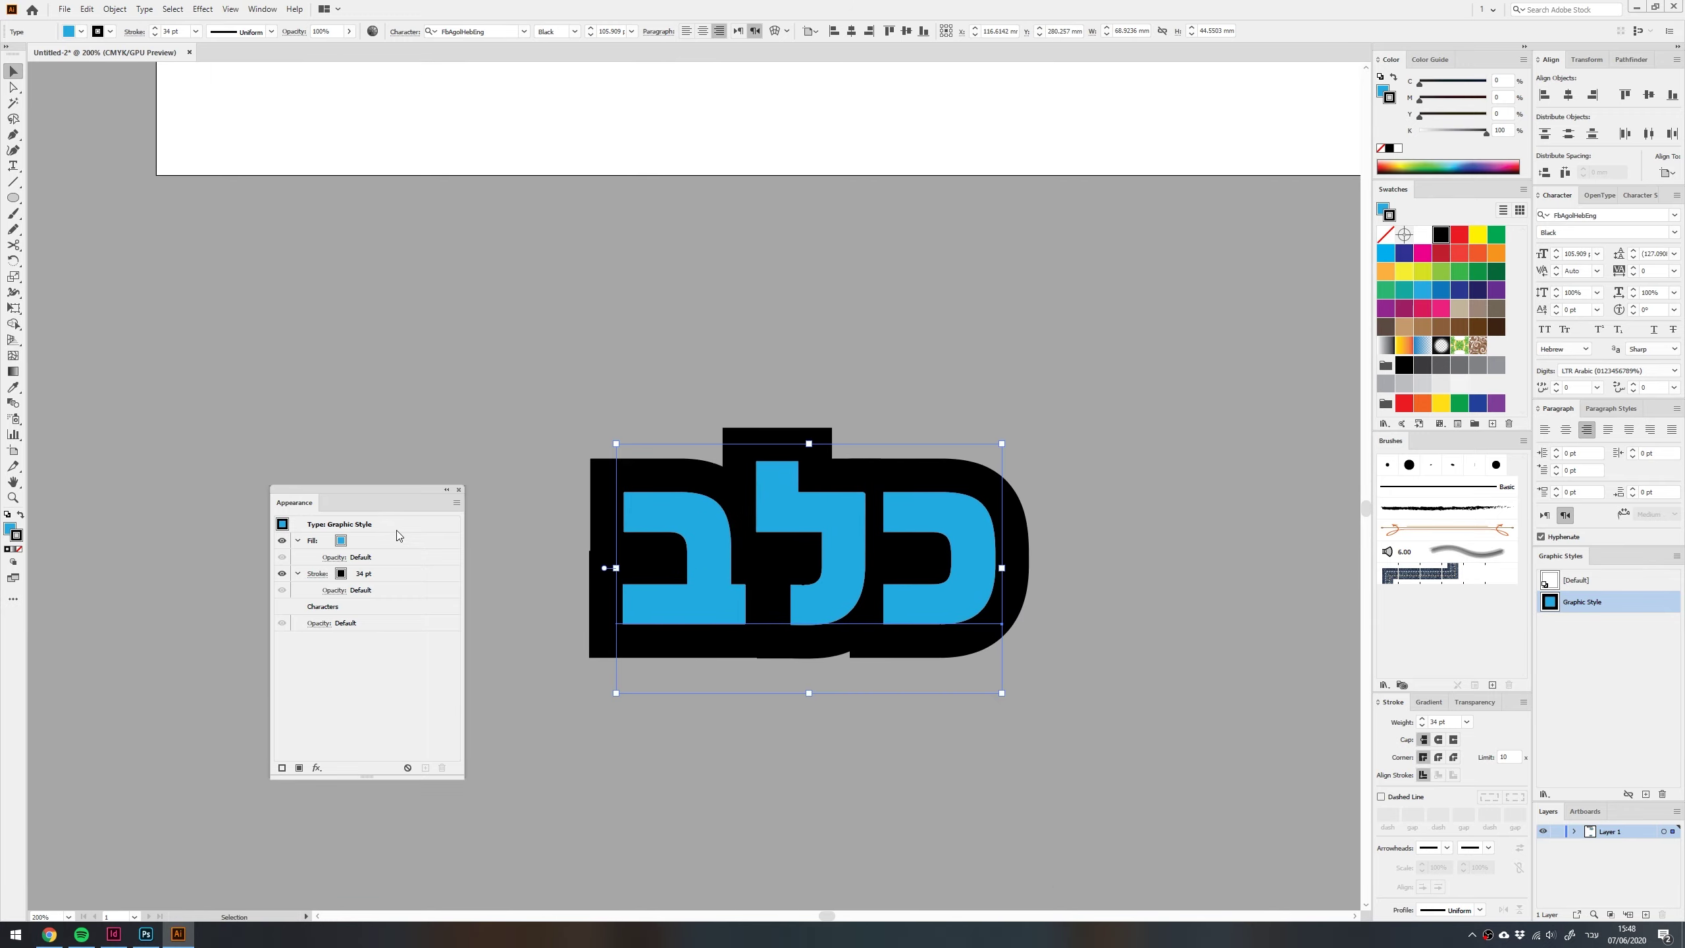
pyautogui.moveTo(401, 492); pyautogui.dragTo(448, 422)
# Set the stroke weight of the "כלב" text to 2 pt
pyautogui.click(416, 503)
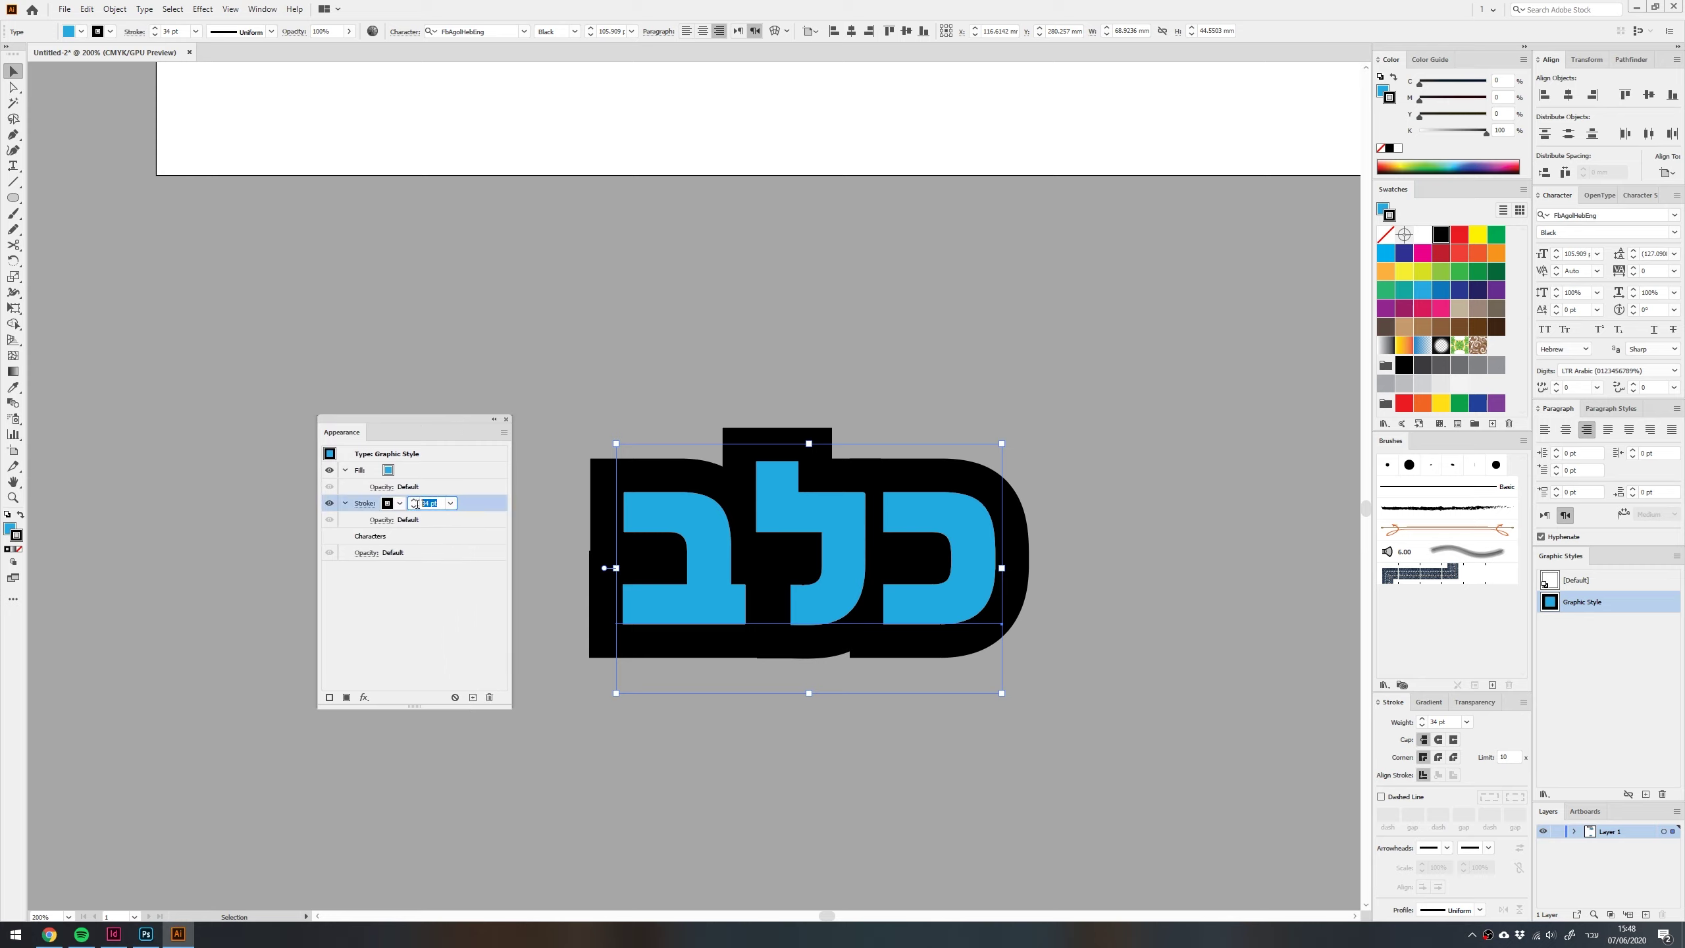
pyautogui.write('2')
pyautogui.press('Return')
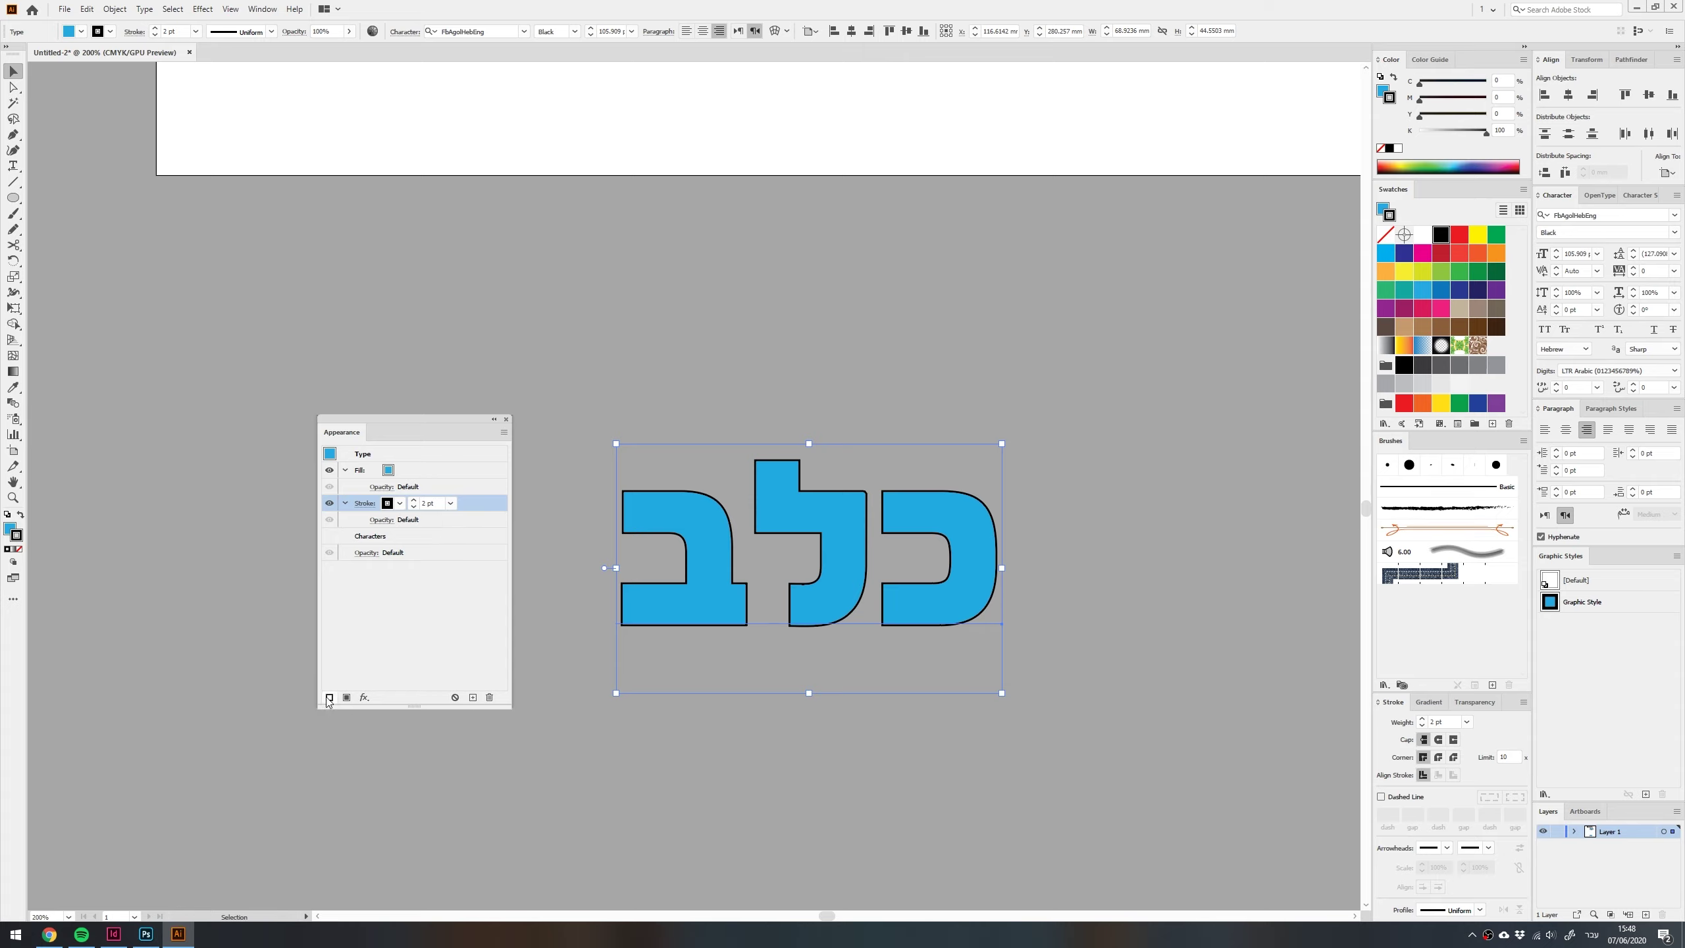
# Add a second stroke to the "כלב" text and colour the upper stroke white
pyautogui.click(347, 697)
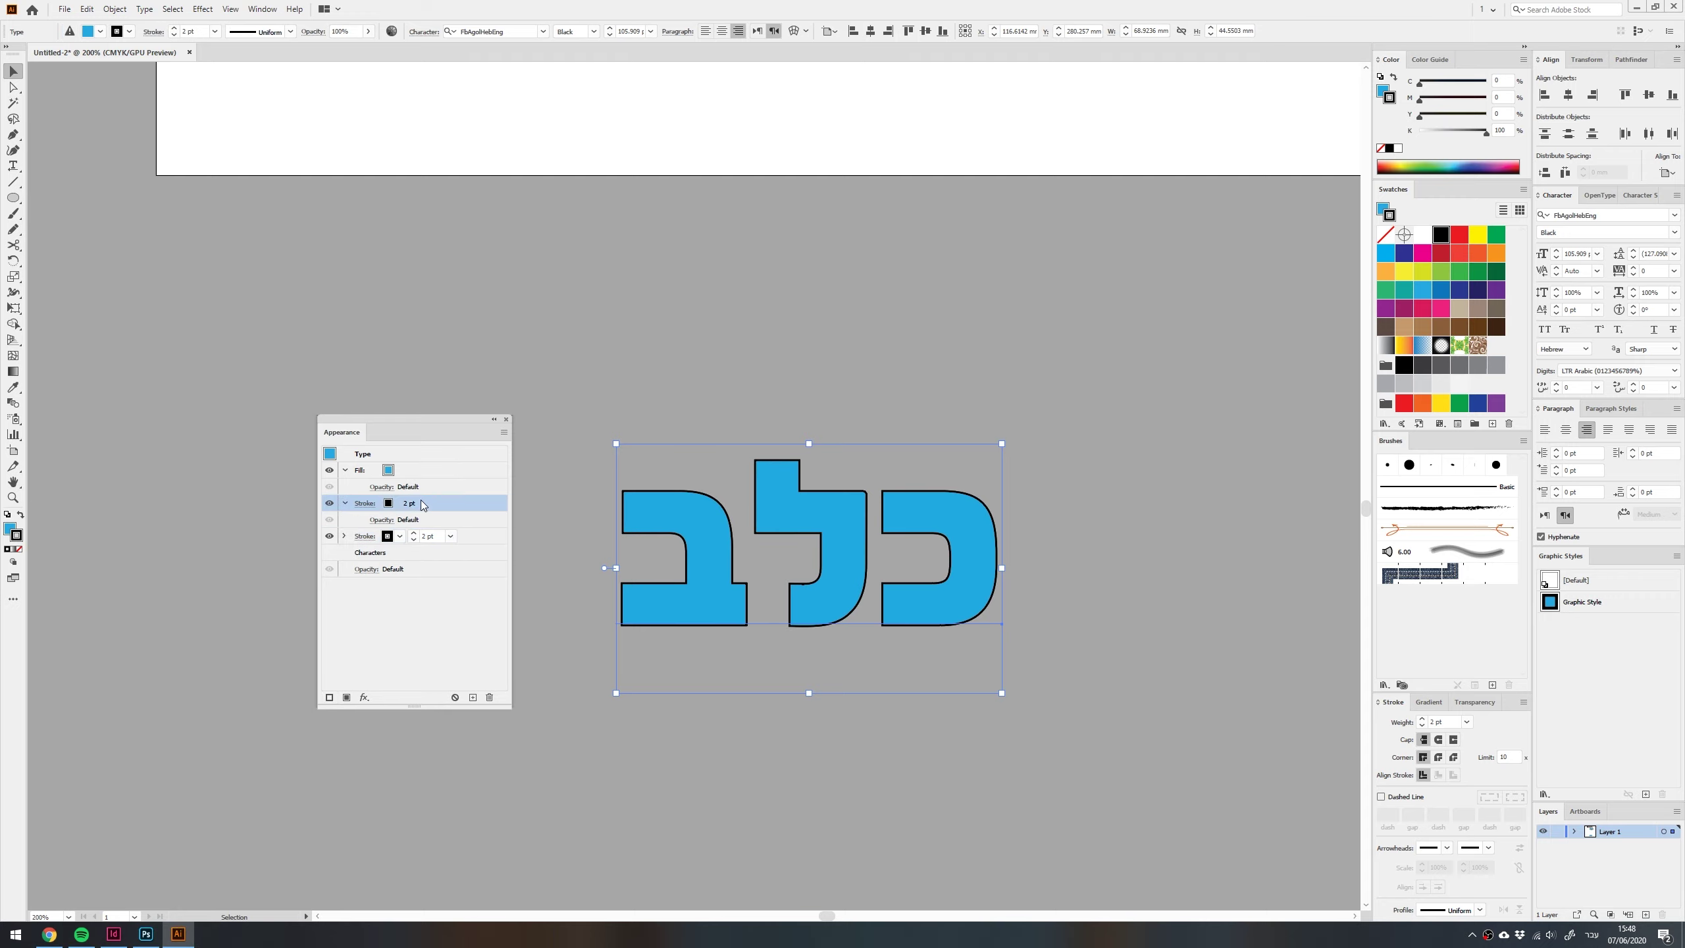
pyautogui.click(437, 535)
pyautogui.click(431, 507)
pyautogui.click(430, 535)
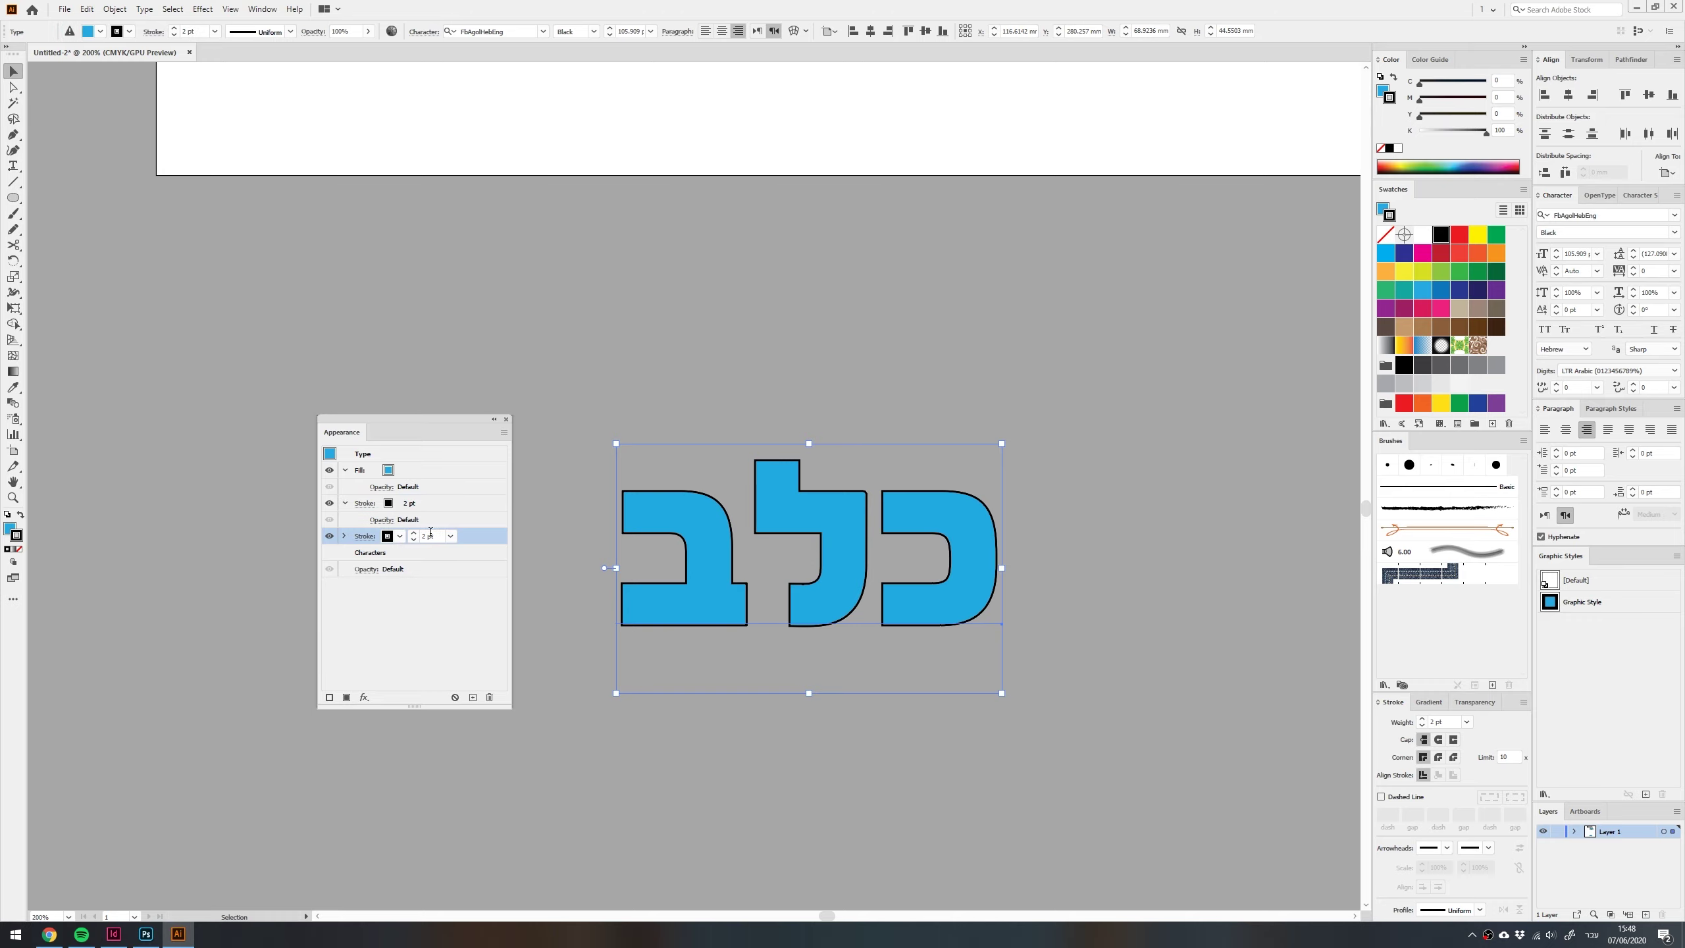
pyautogui.click(432, 505)
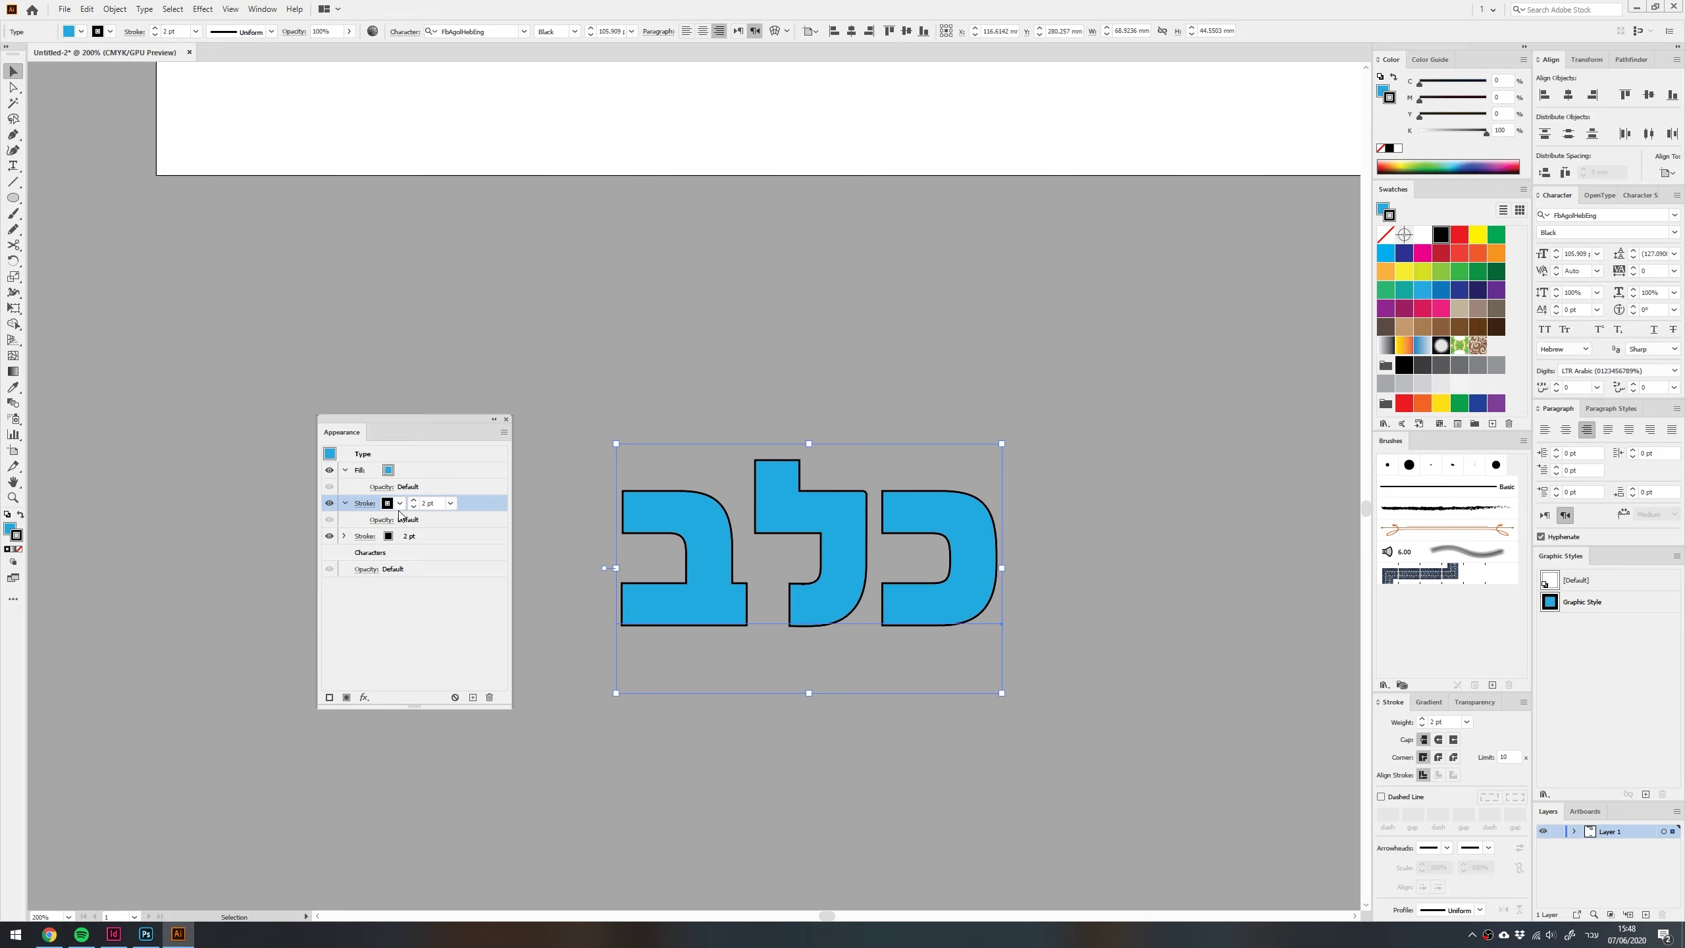
pyautogui.click(400, 503)
pyautogui.click(278, 533)
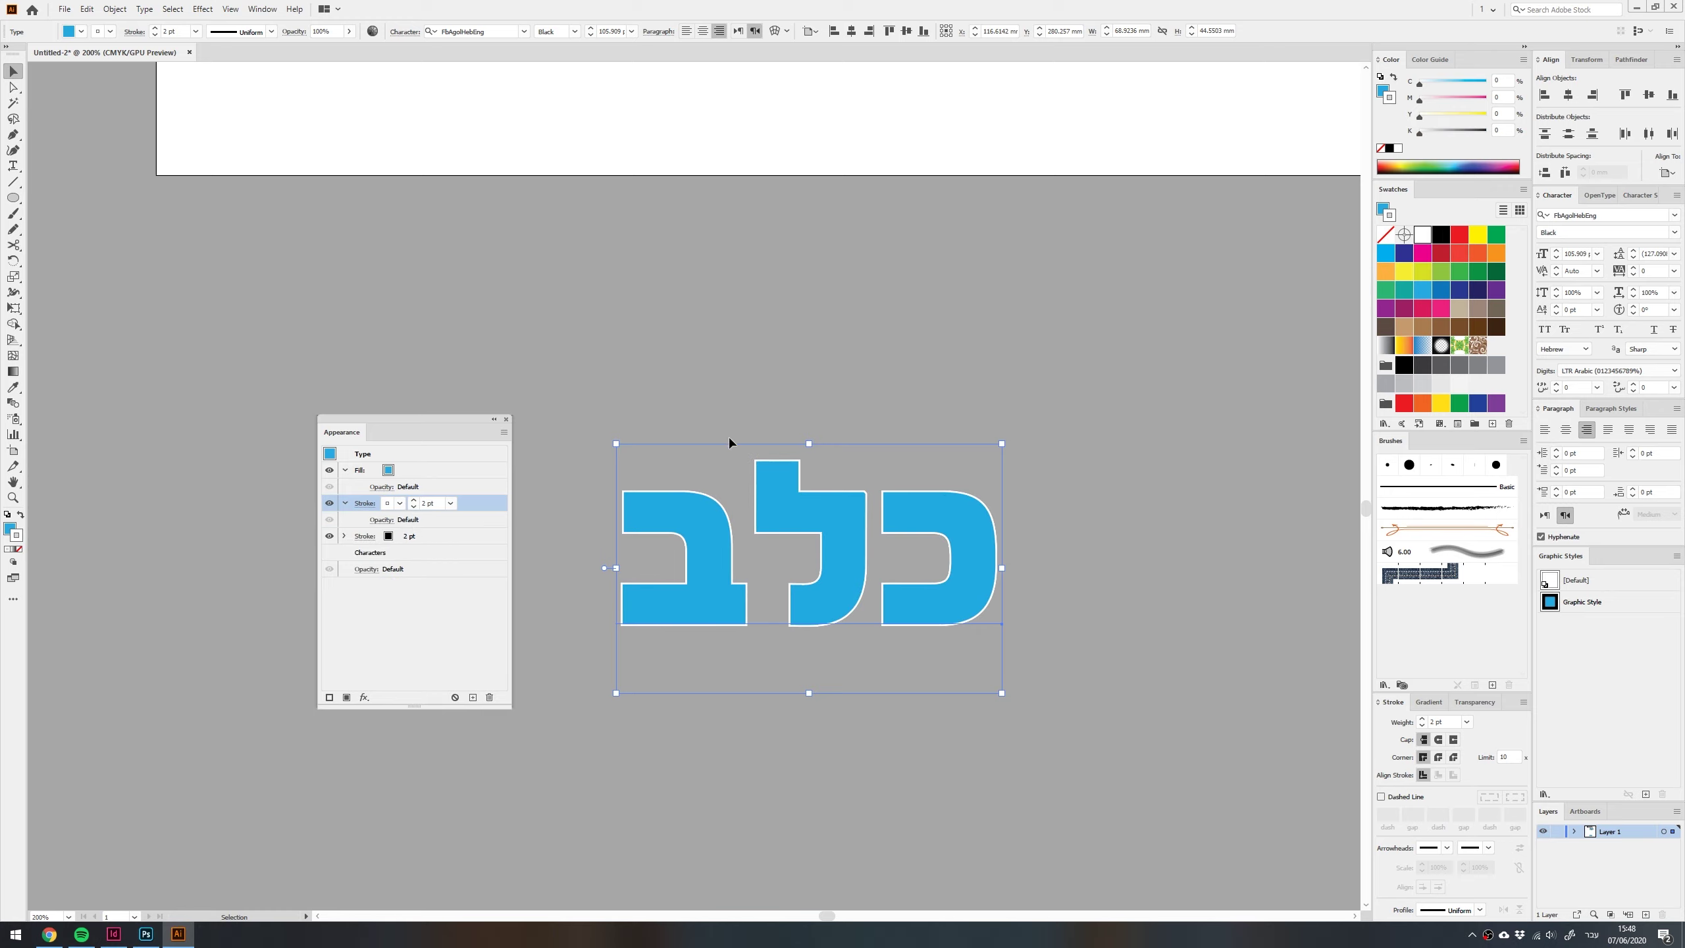
# Increase the weight of the lower black stroke to 7 pt and deselect the text
pyautogui.click(426, 536)
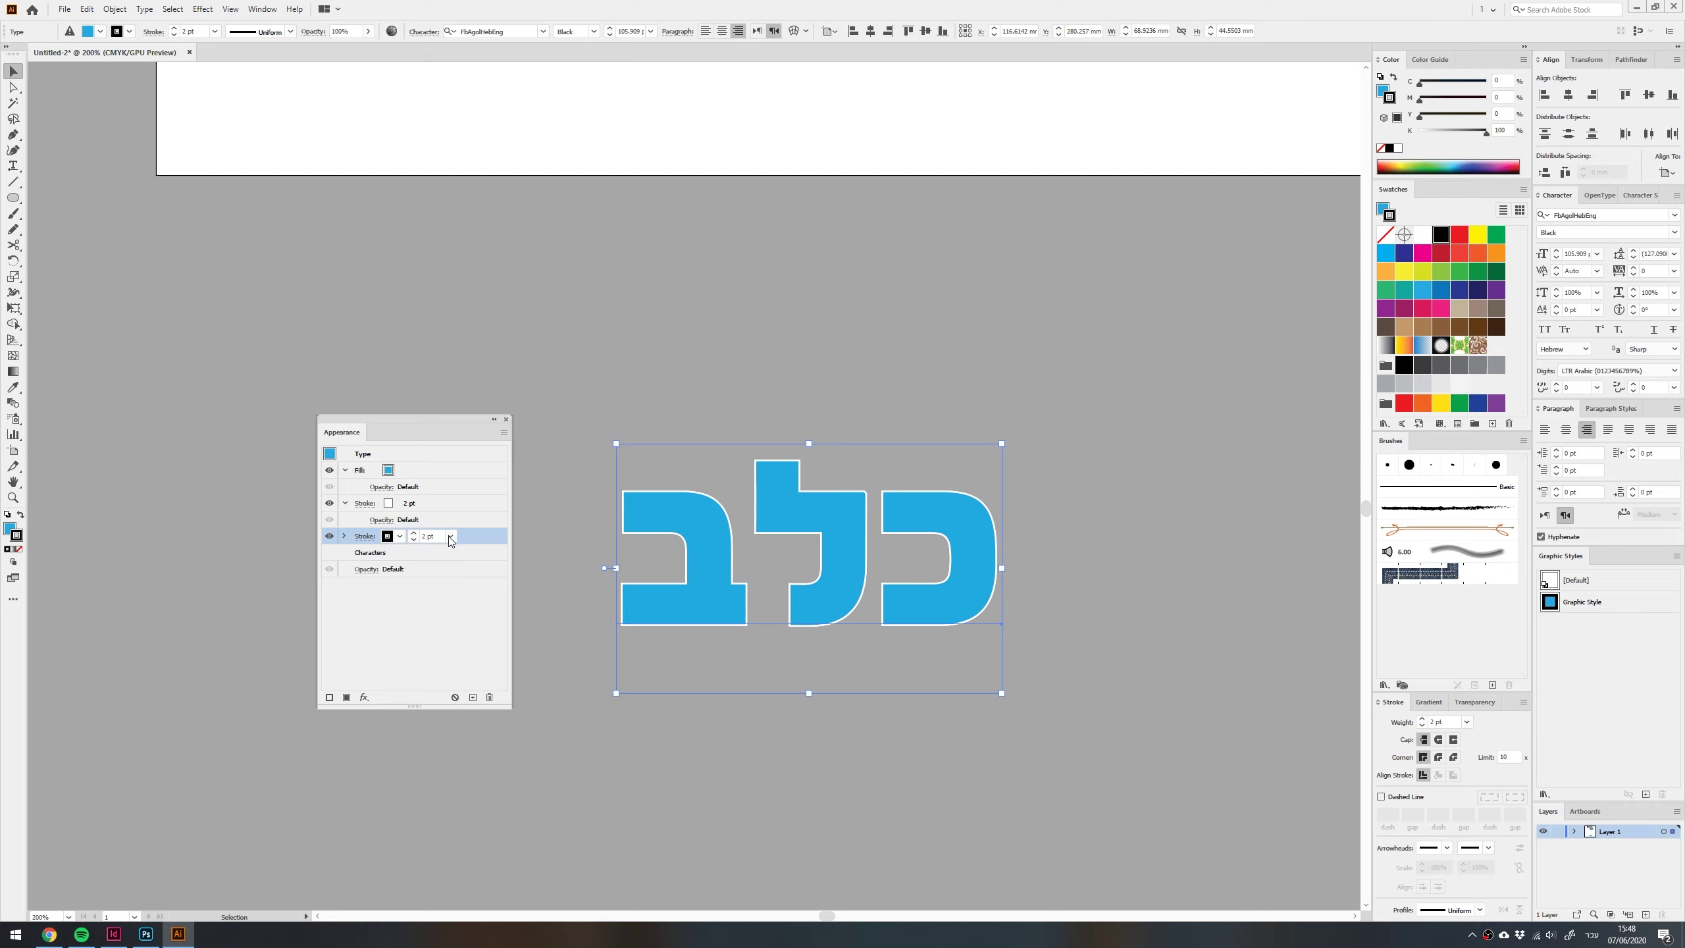
pyautogui.moveTo(436, 536); pyautogui.dragTo(411, 538)
pyautogui.click(414, 533)
pyautogui.click(414, 533)
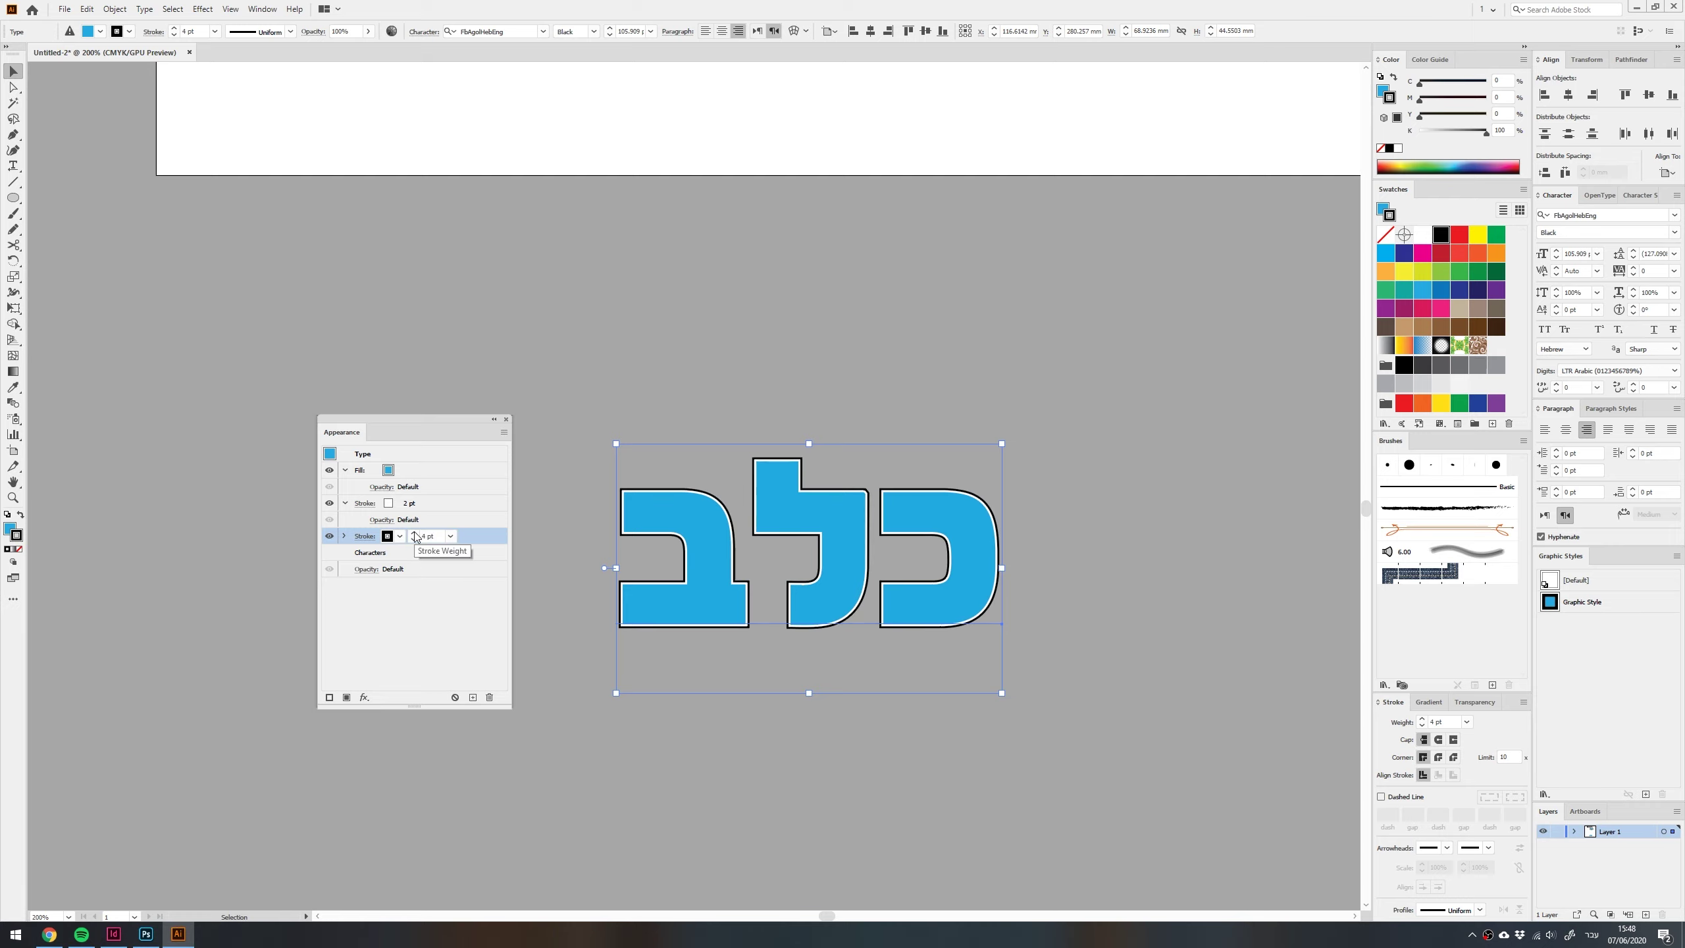
pyautogui.click(414, 534)
pyautogui.click(414, 533)
pyautogui.click(414, 533)
pyautogui.click(763, 793)
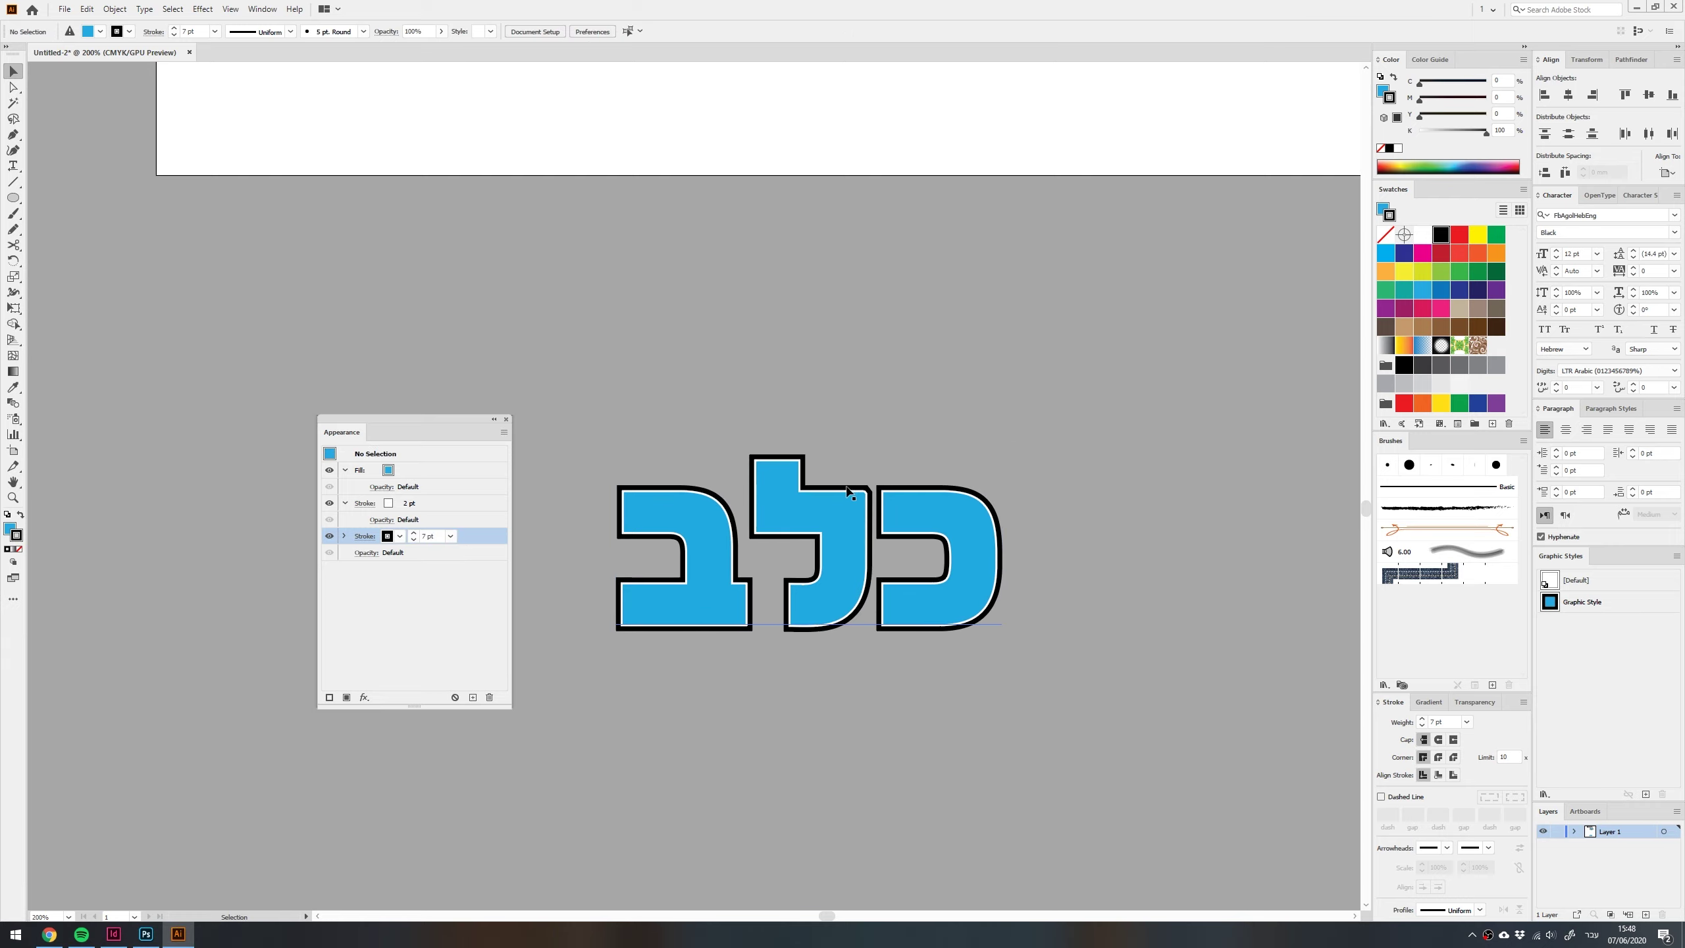
# Reselect the "כלב" text and set its upper white stroke to 5 pt
pyautogui.click(833, 529)
pyautogui.click(425, 503)
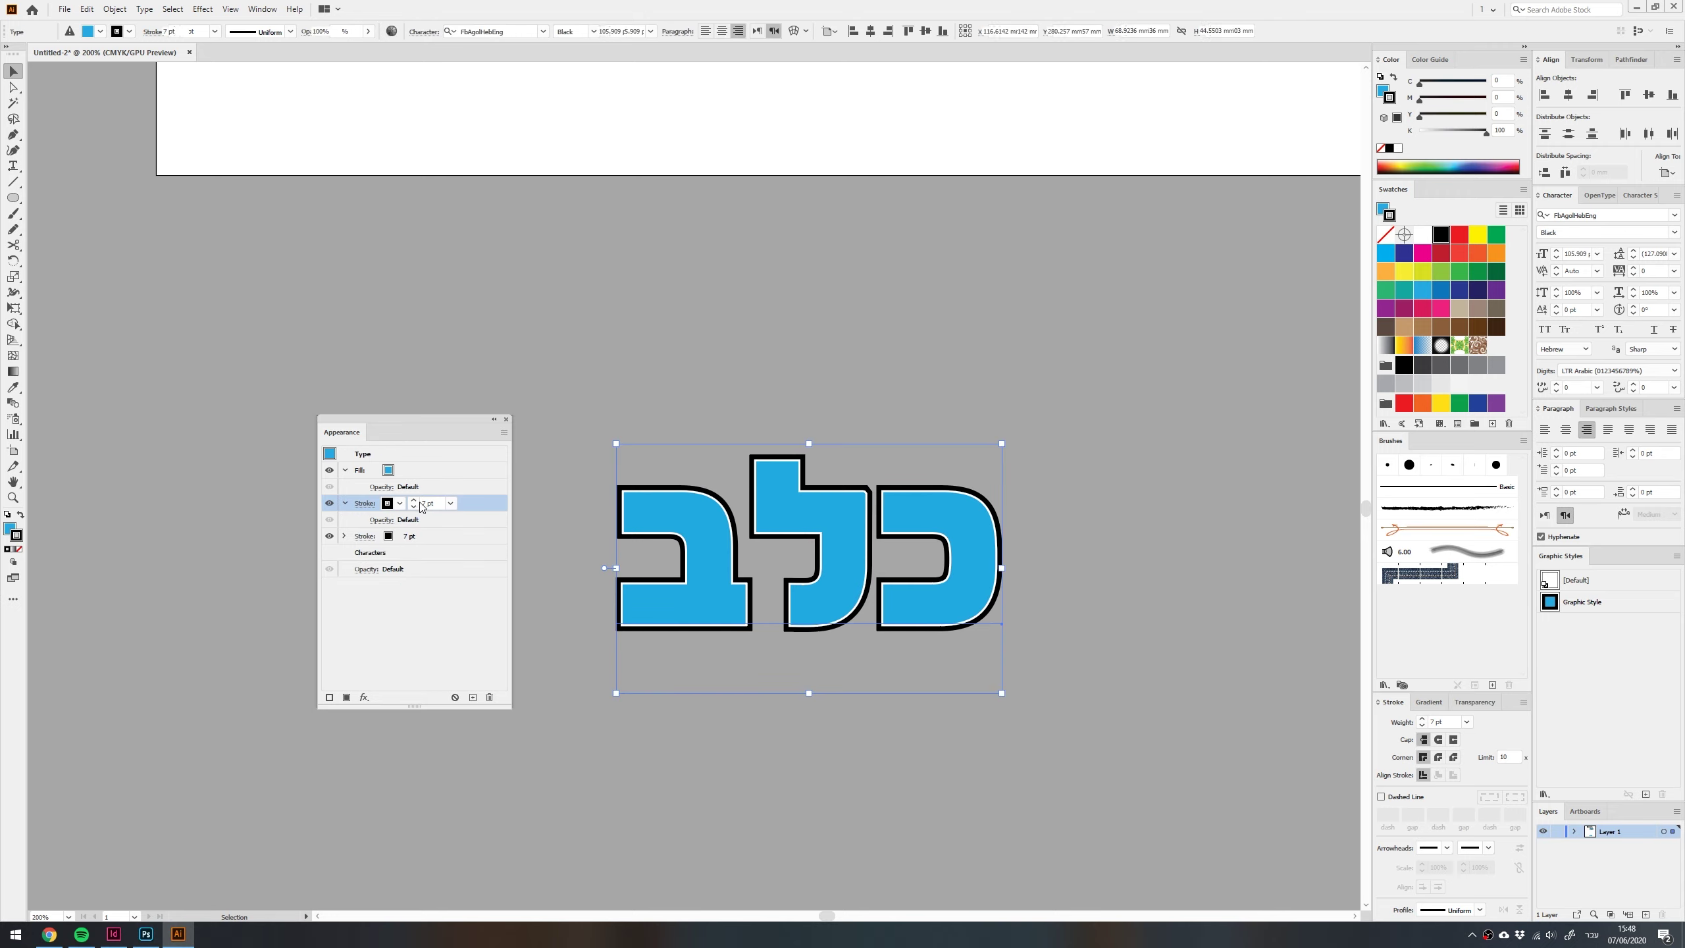
pyautogui.click(430, 503)
pyautogui.write('5')
pyautogui.press('Return')
# Try a 20 pt weight on the lower black stroke, settle on 15 pt and deselect the text
pyautogui.click(421, 536)
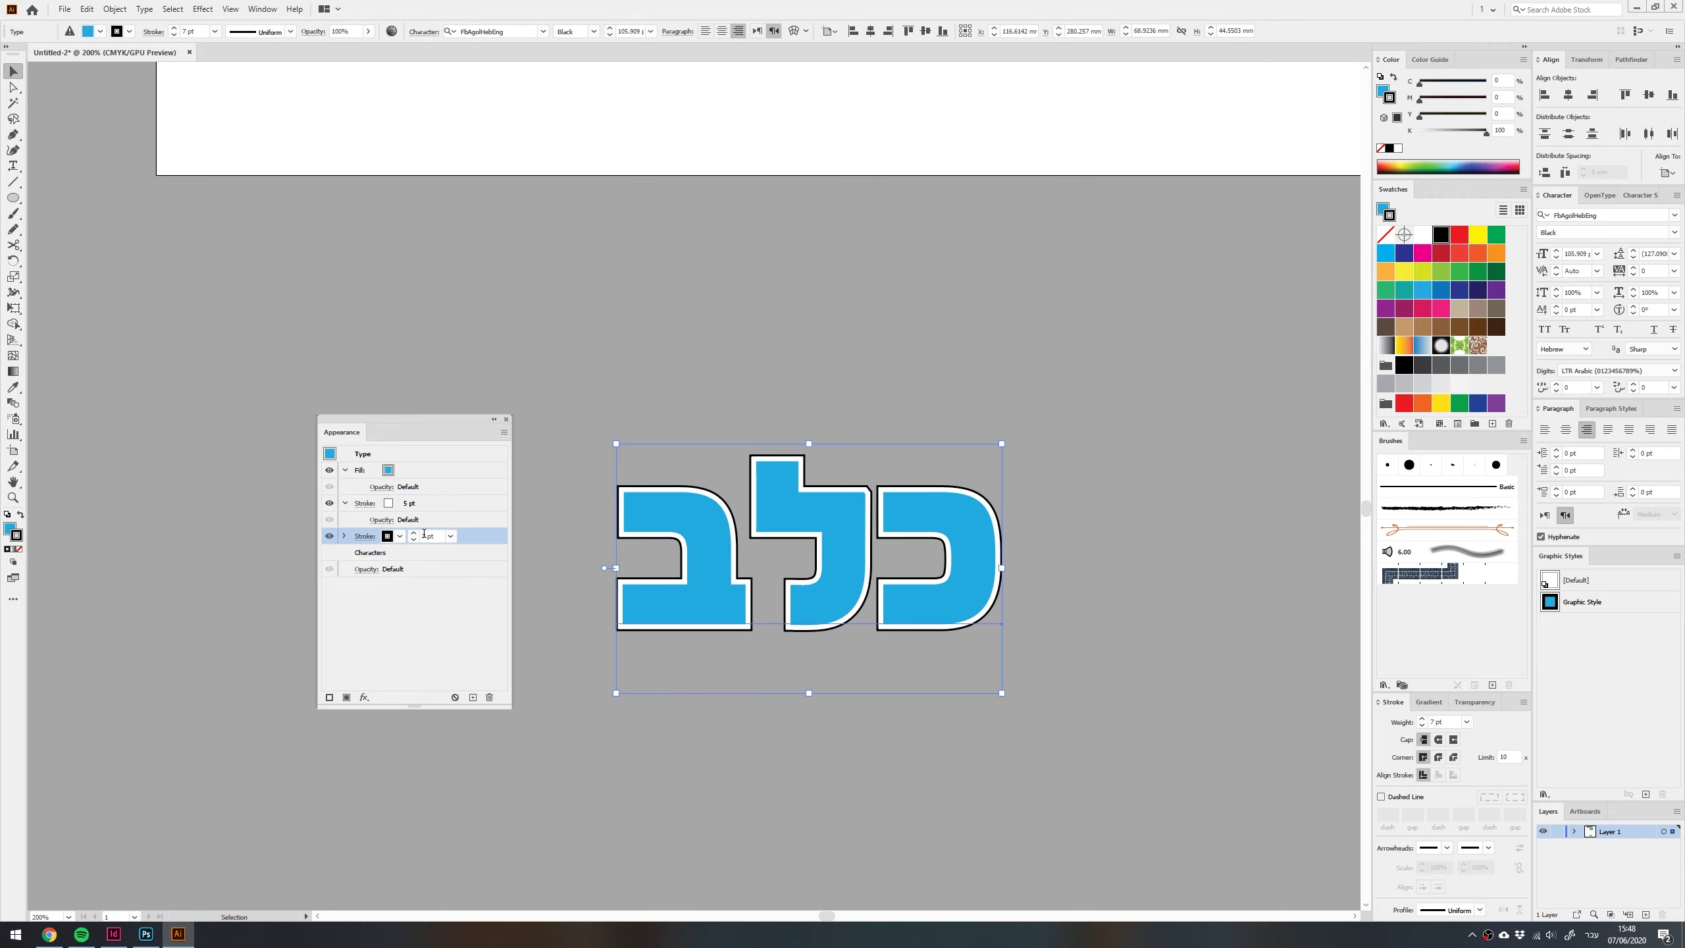
pyautogui.write('20')
pyautogui.press('Return')
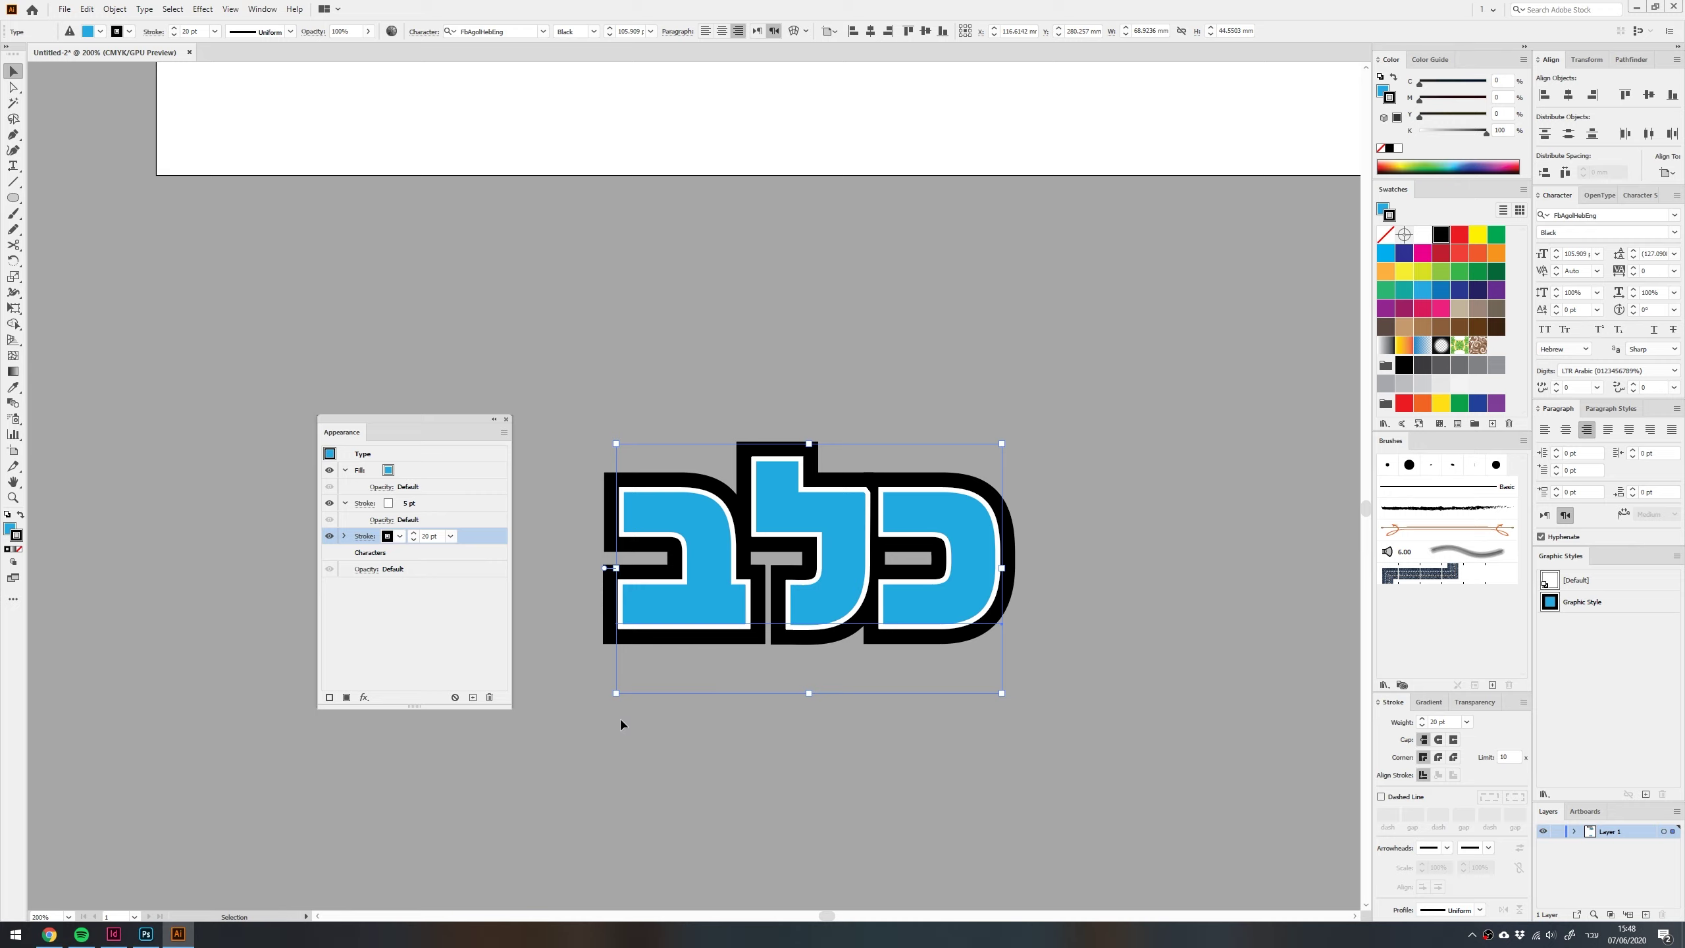
pyautogui.click(431, 536)
pyautogui.write('15')
pyautogui.press('Return')
pyautogui.click(778, 791)
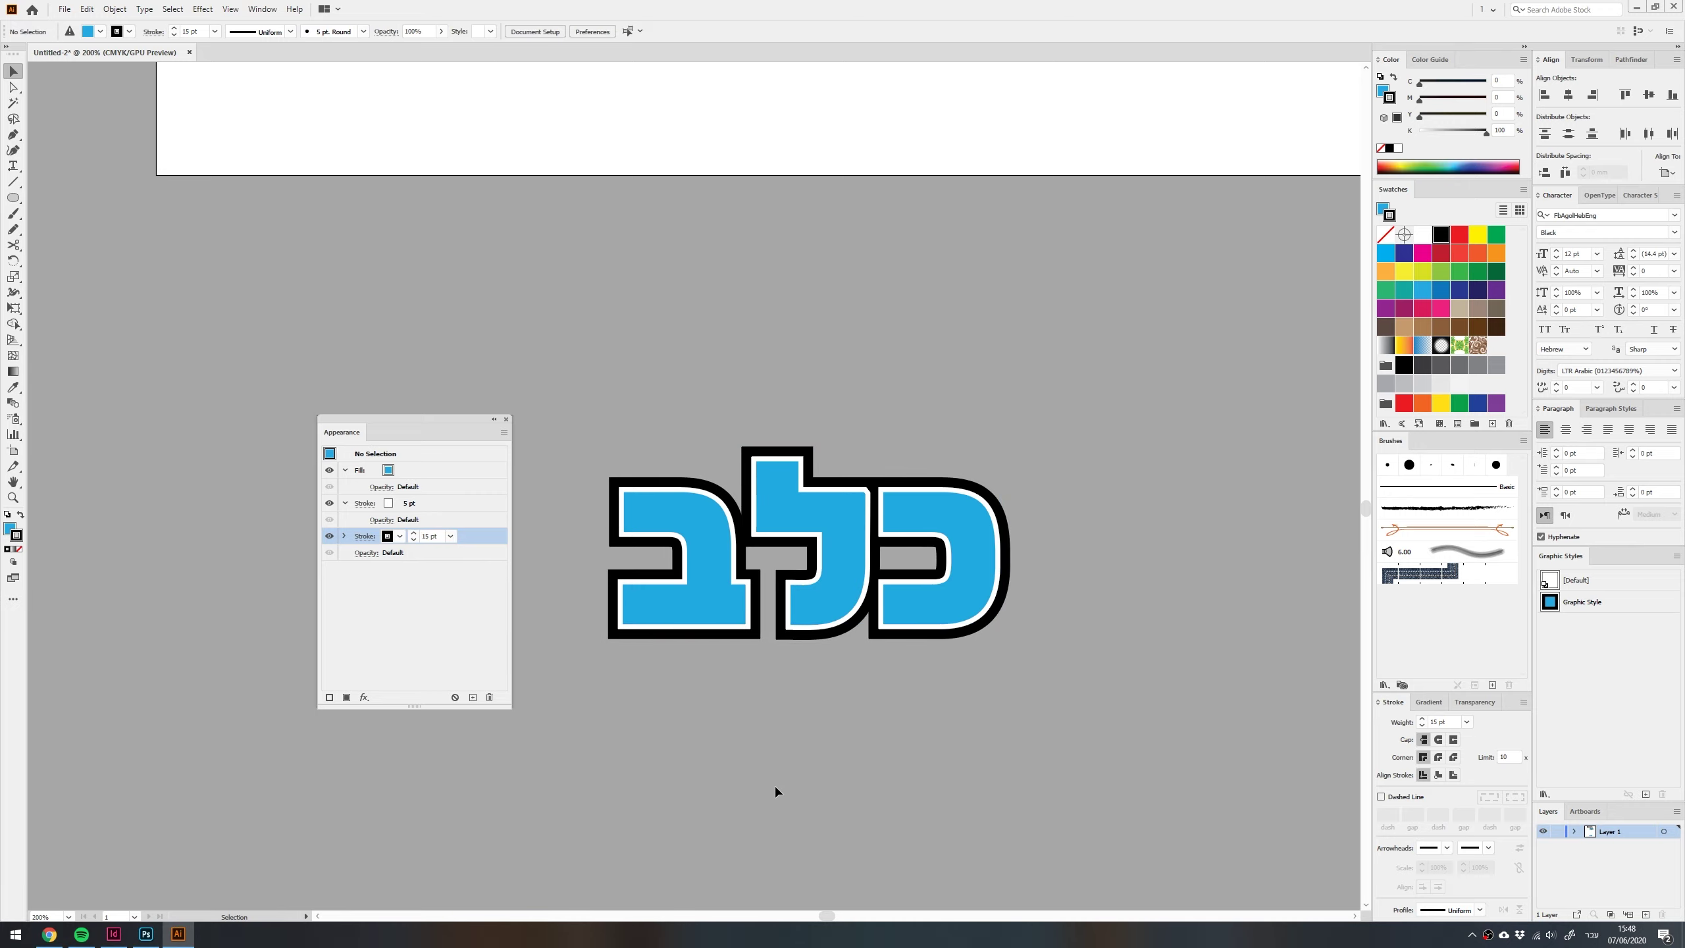
# Replace the "כלב" text's content with "1234" and deselect it
pyautogui.scroll(-2, 763, 733)
pyautogui.moveTo(760, 750); pyautogui.dragTo(804, 652)
pyautogui.doubleClick(810, 577)
pyautogui.hotkey('ctrl', 'a')
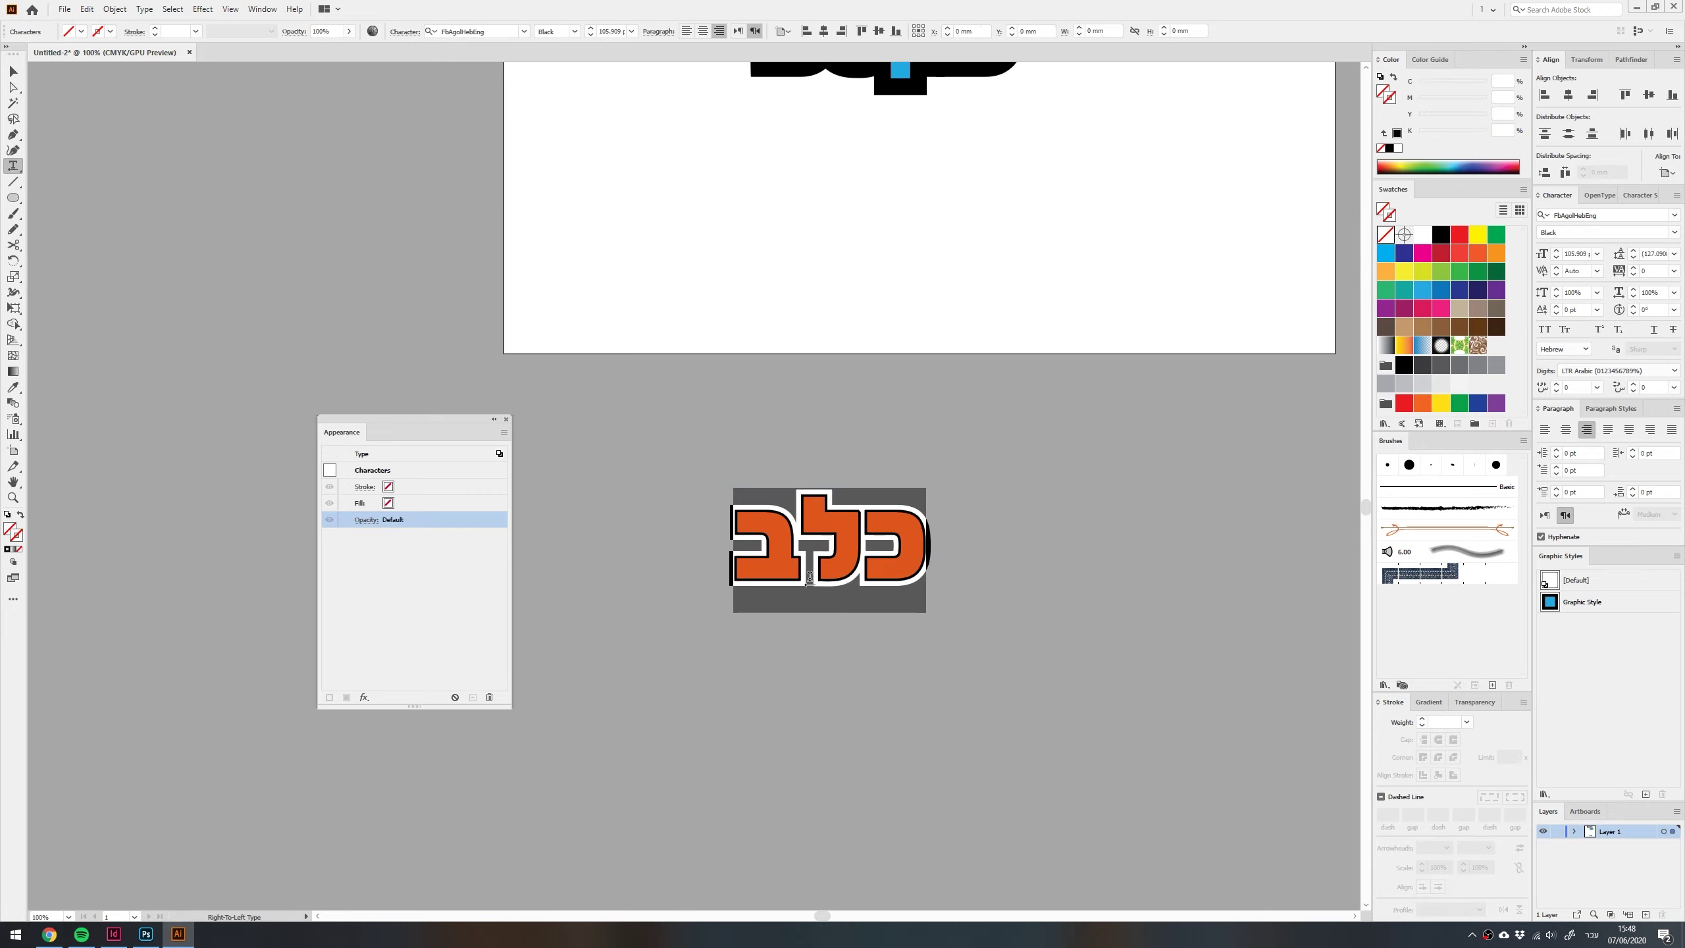
pyautogui.write('1234')
pyautogui.press('Escape')
pyautogui.click(814, 672)
pyautogui.scroll(1, 816, 603)
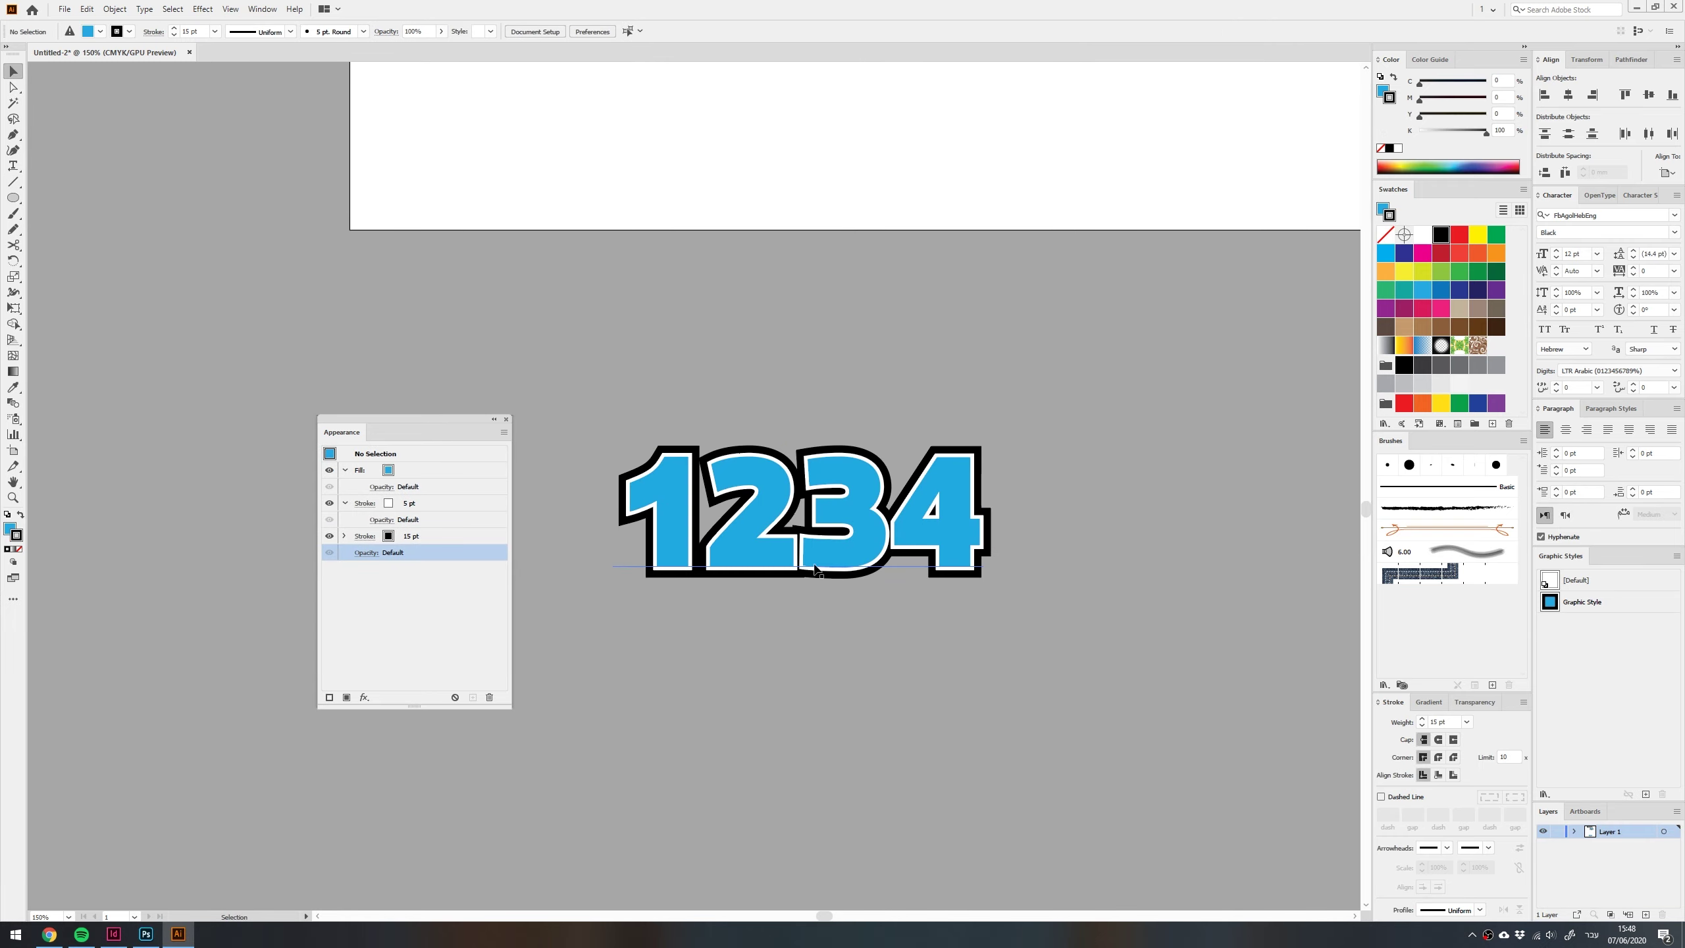
# Select the "1234" text, dock the Gradient panel beneath the Appearance panel and move the combined group higher
pyautogui.click(823, 565)
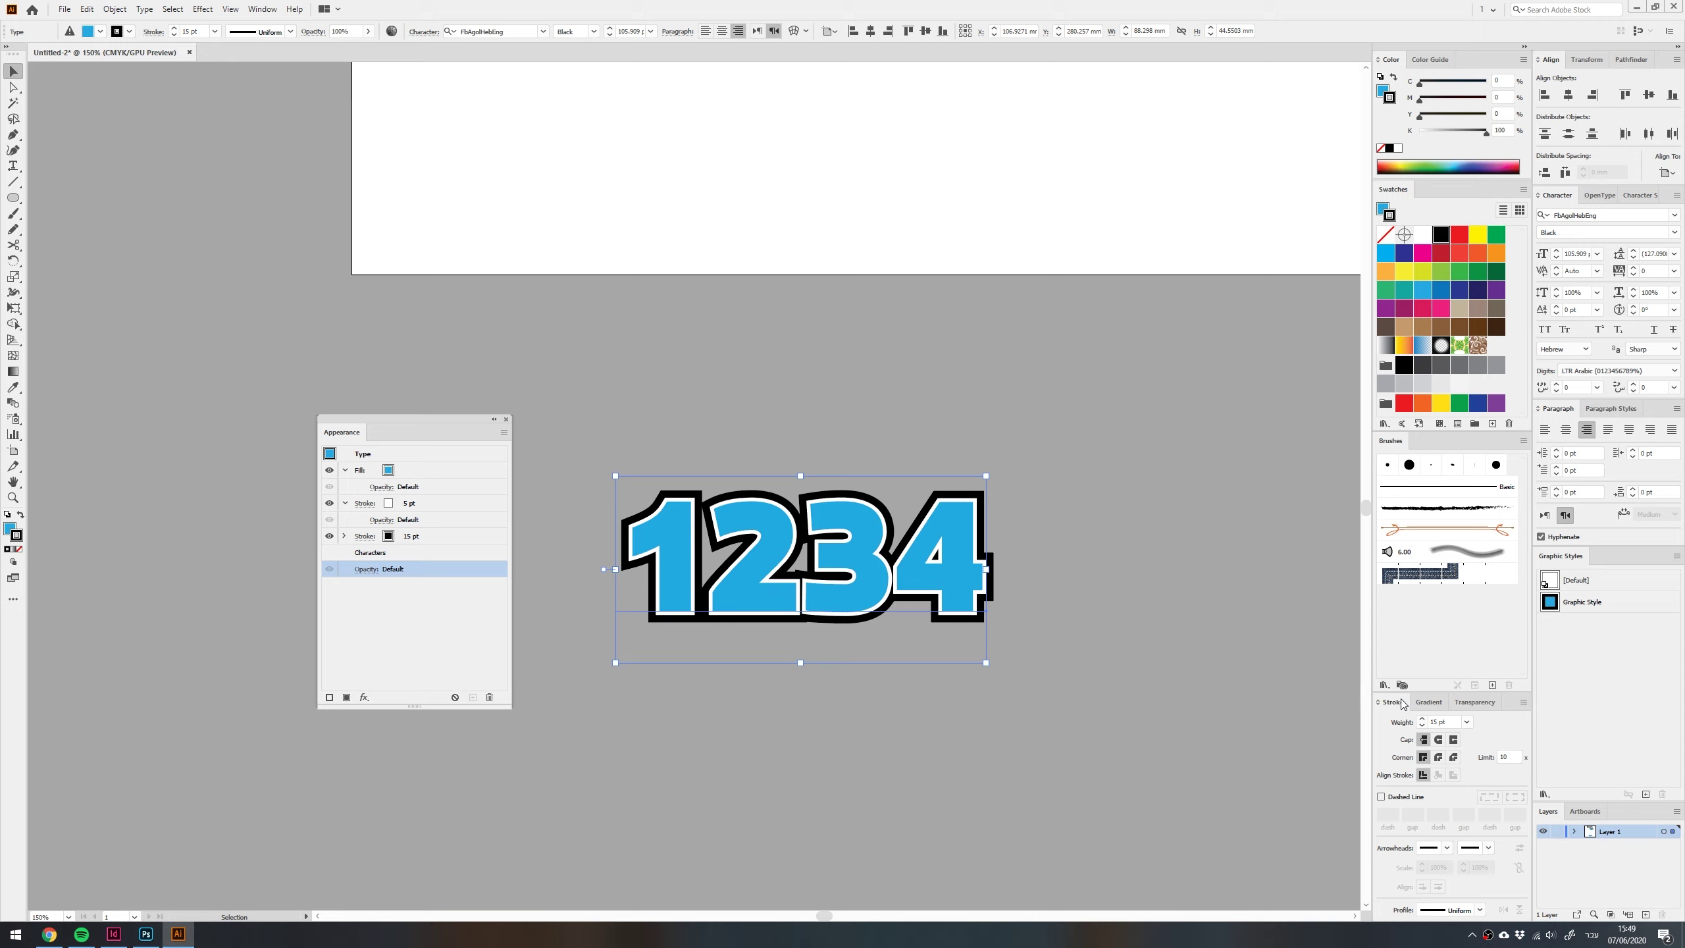
pyautogui.click(1429, 703)
pyautogui.moveTo(1434, 777); pyautogui.dragTo(371, 721)
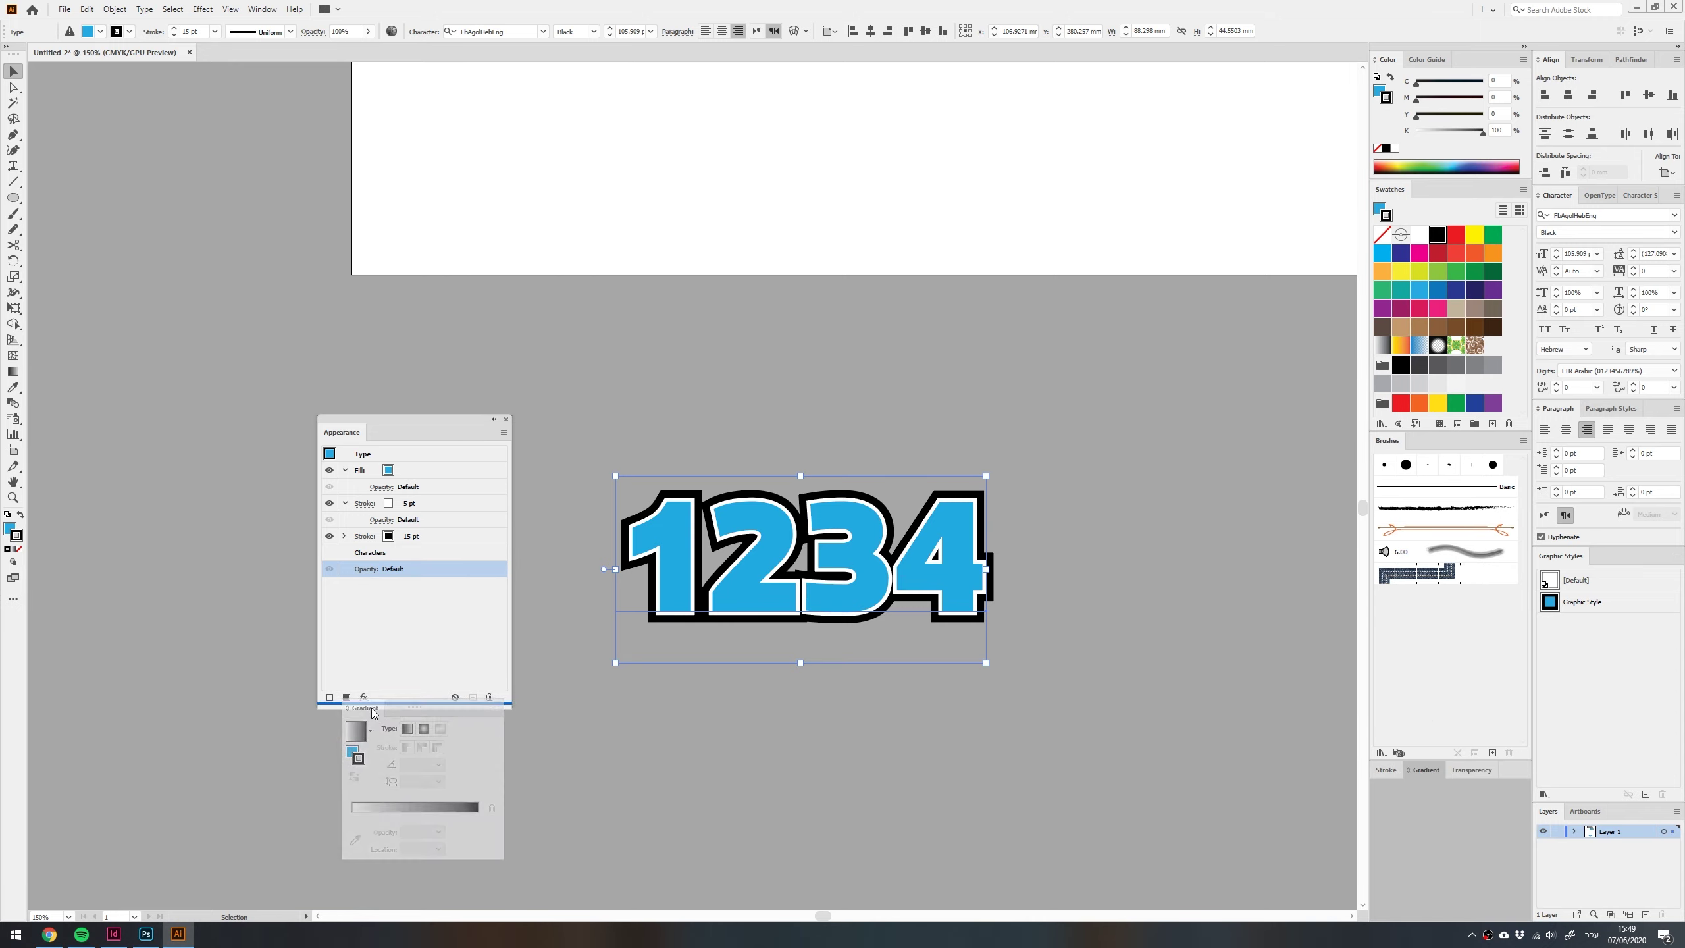
pyautogui.moveTo(435, 420); pyautogui.dragTo(414, 282)
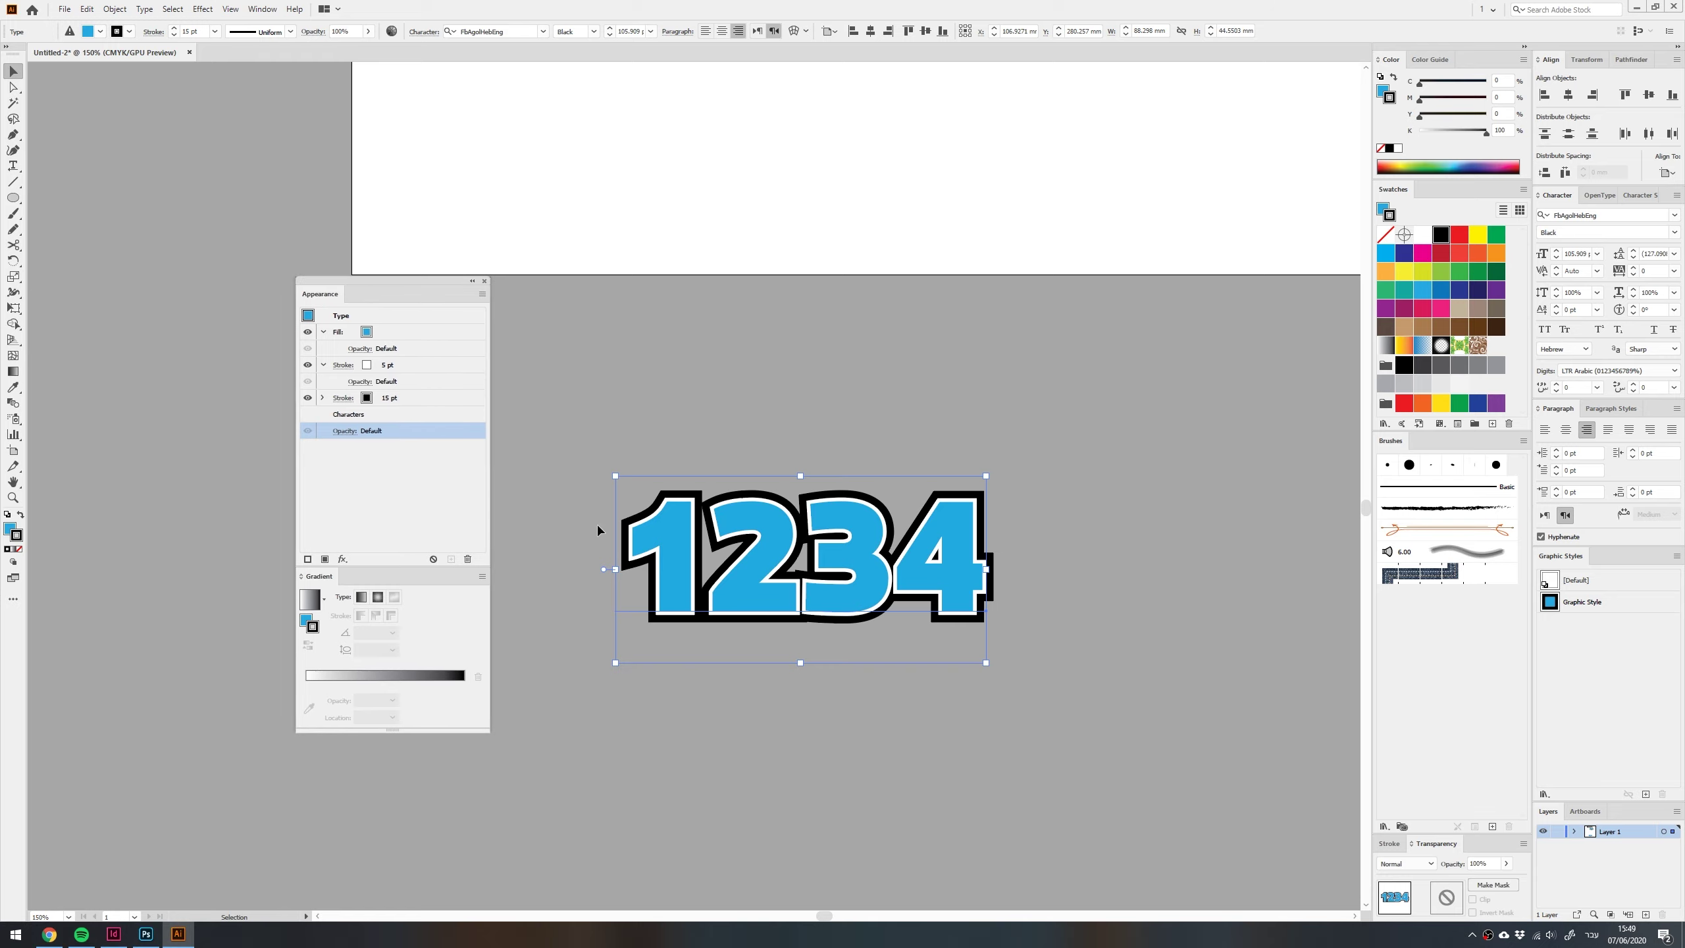
# Collapse the Brushes panel to make room for swatches, deselect the text and open the Metals gradient library
pyautogui.click(400, 337)
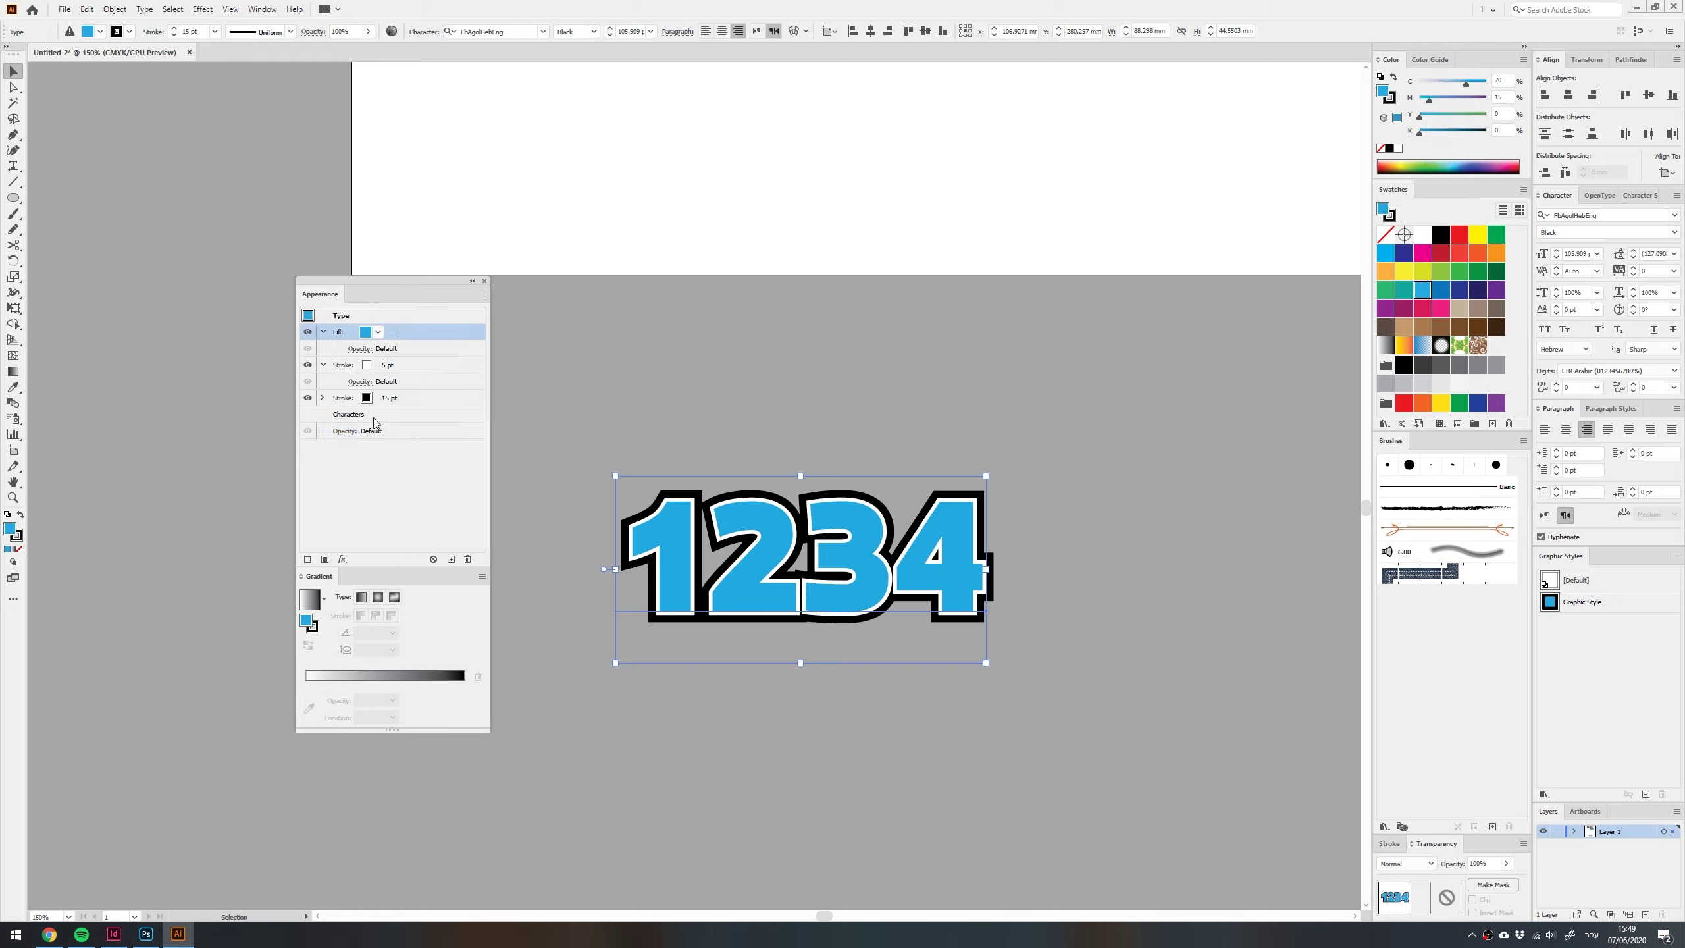
pyautogui.doubleClick(1393, 441)
pyautogui.hotkey('ctrl', 'shift', 'a')
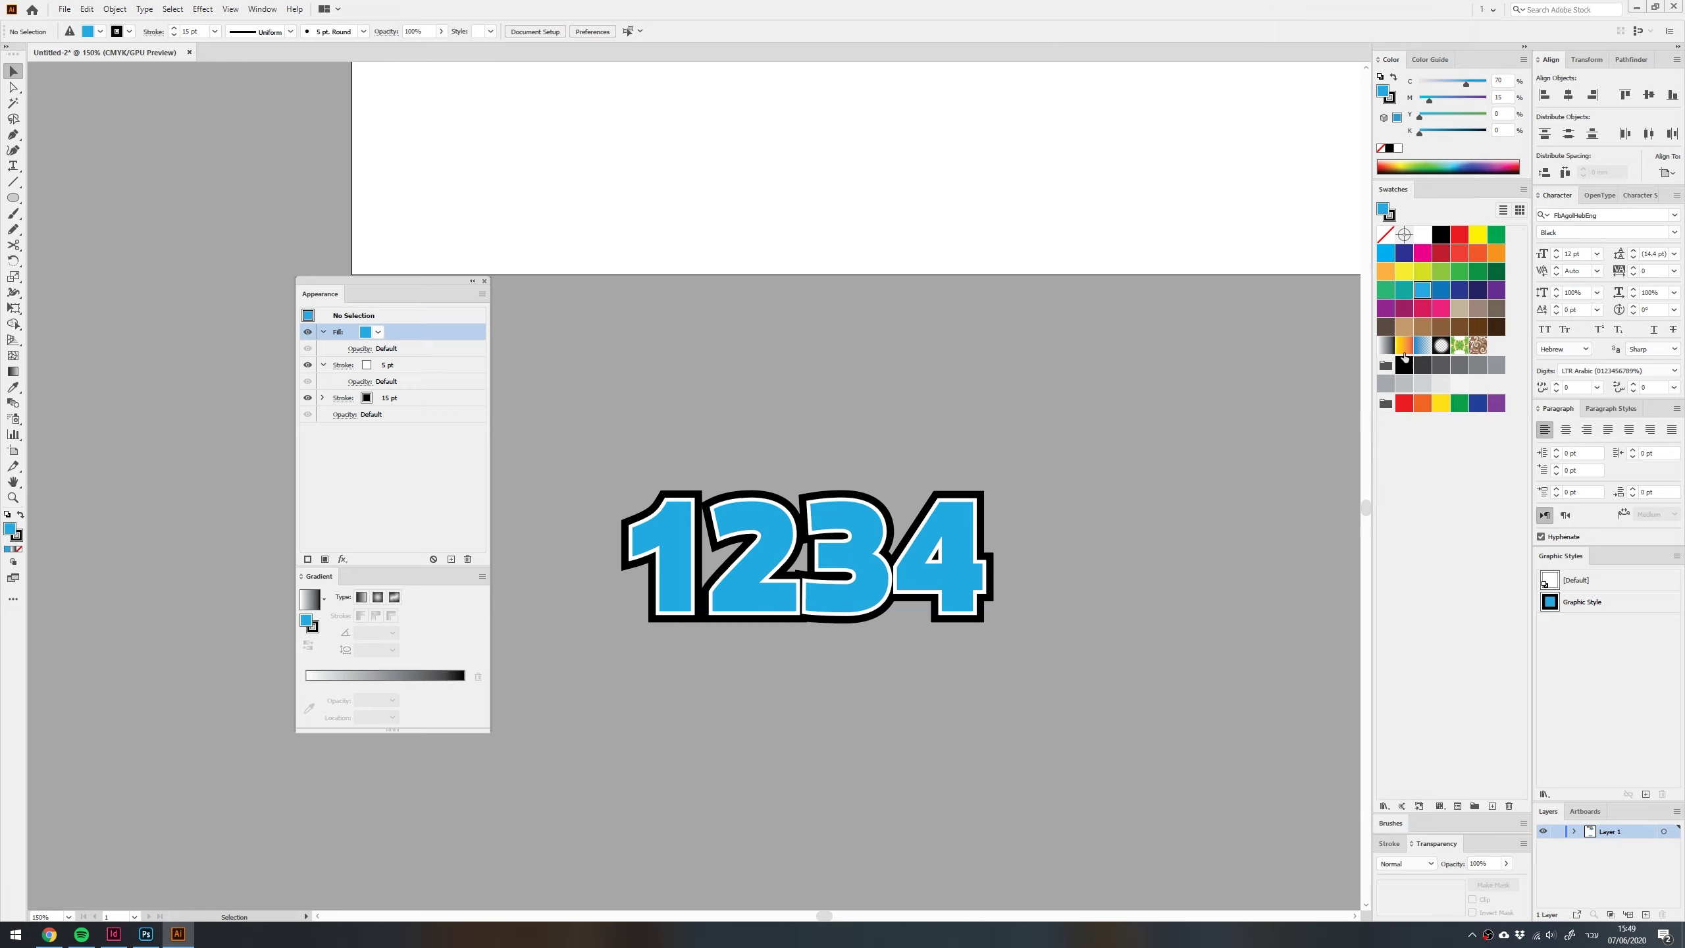
pyautogui.click(1384, 806)
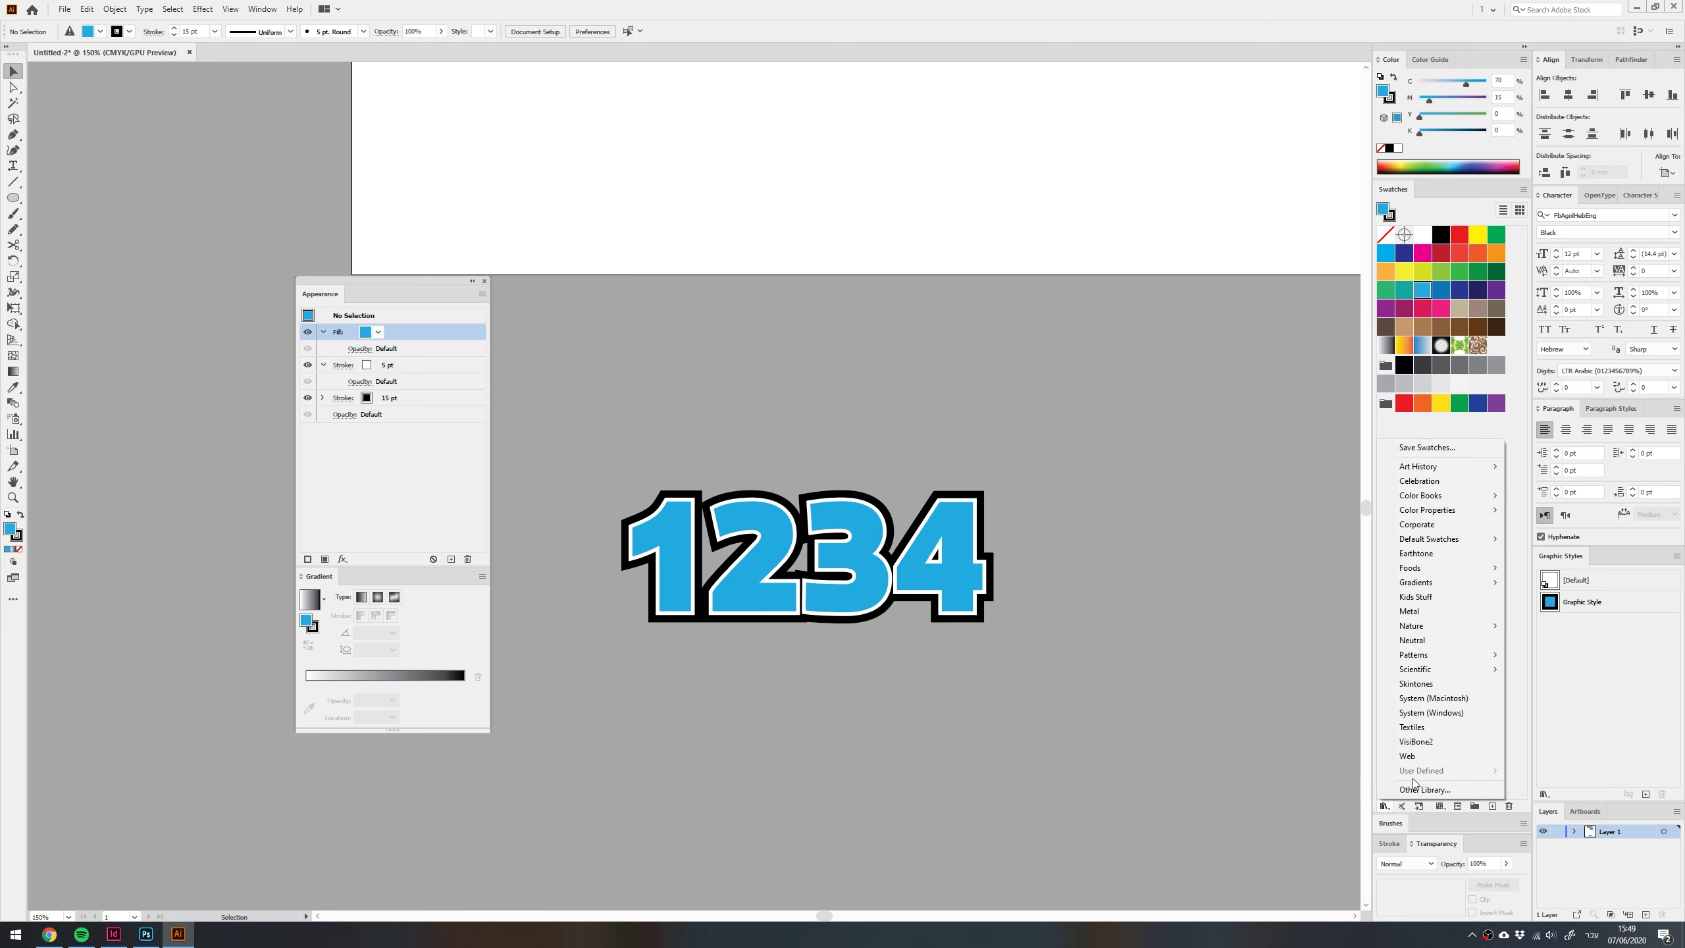
pyautogui.moveTo(1428, 585)
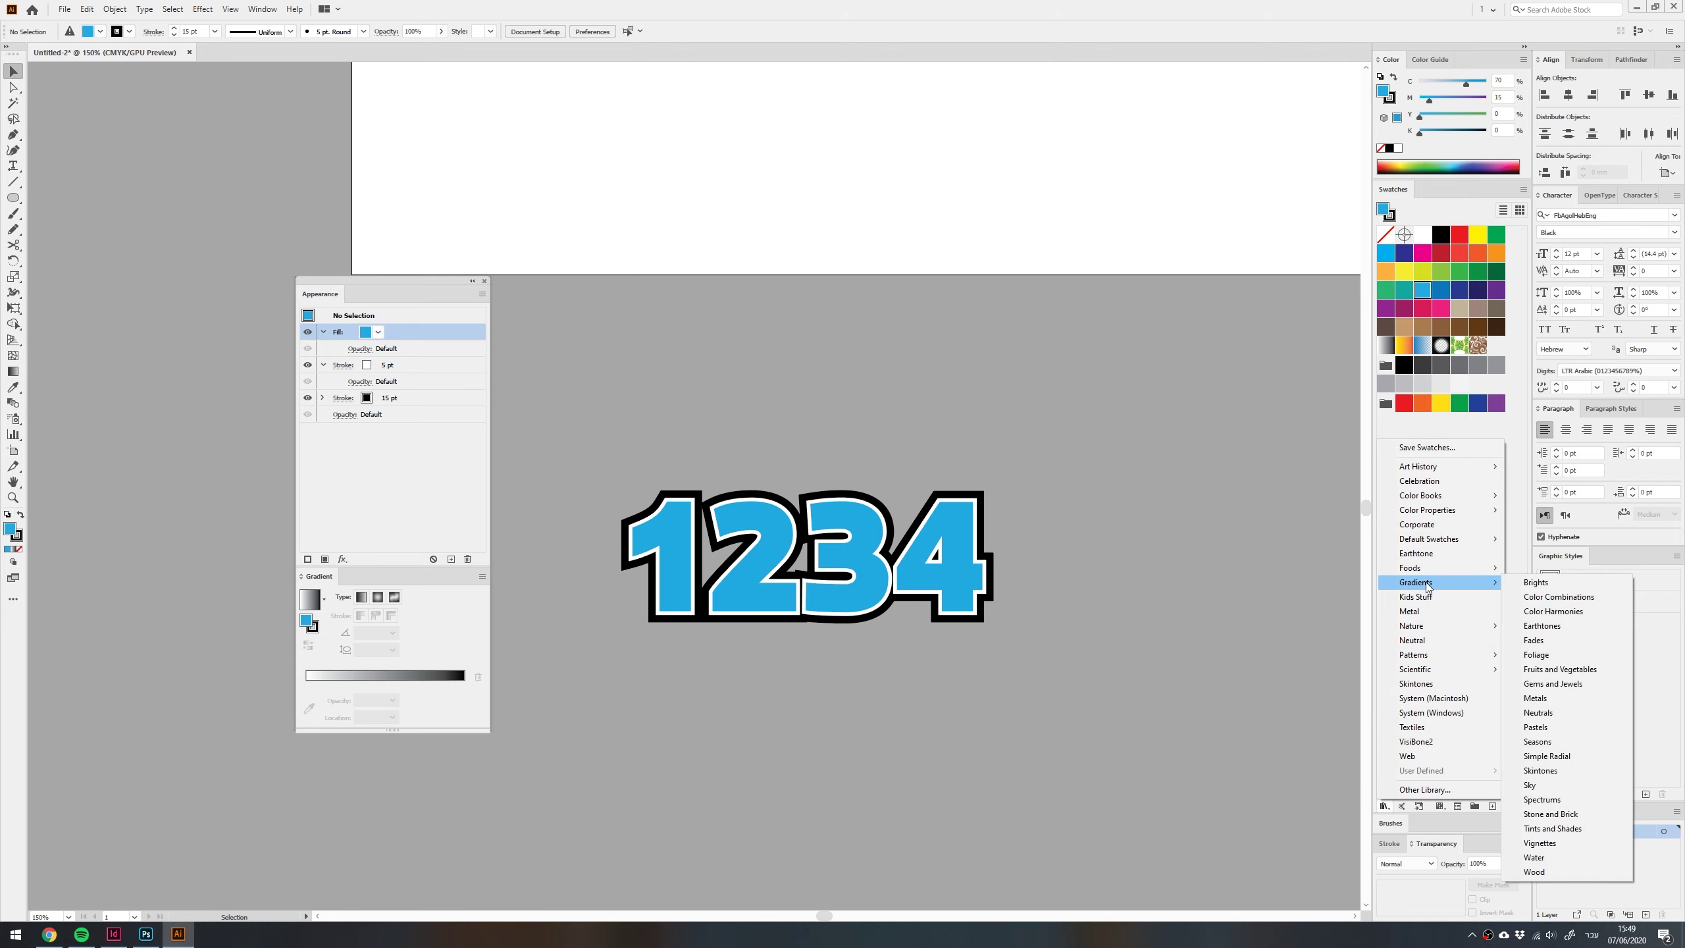
pyautogui.click(1543, 702)
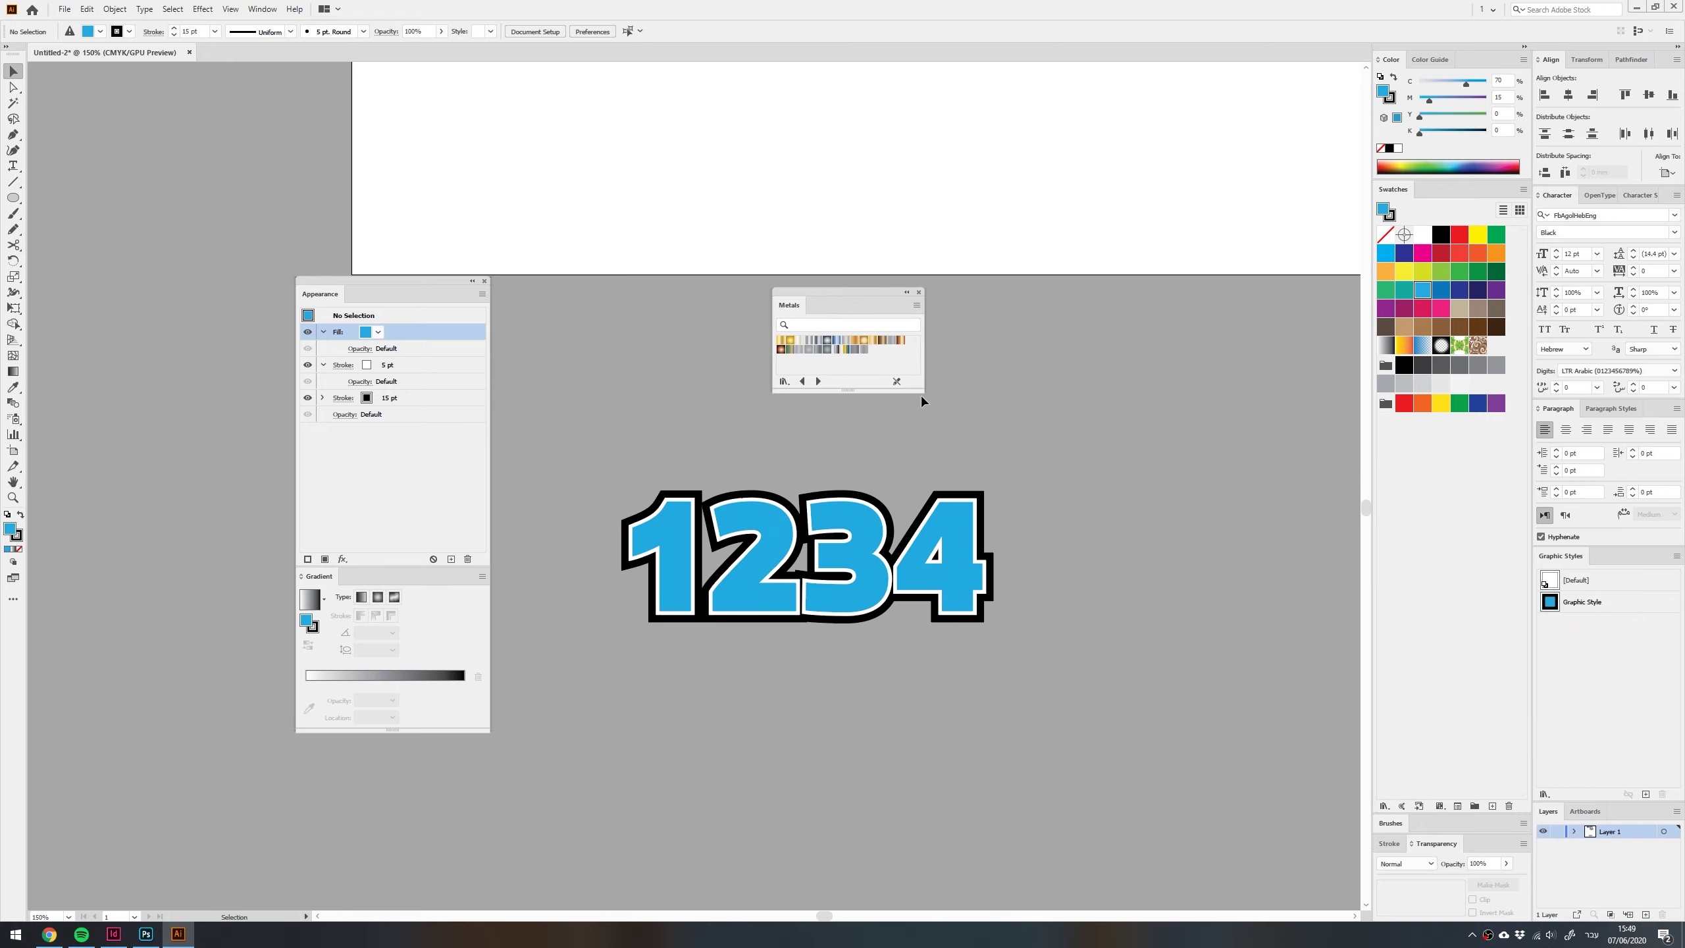
# Enlarge the Metals library, add all its gradients from Gold onward to the document's swatches and close it
pyautogui.moveTo(919, 389); pyautogui.dragTo(980, 456)
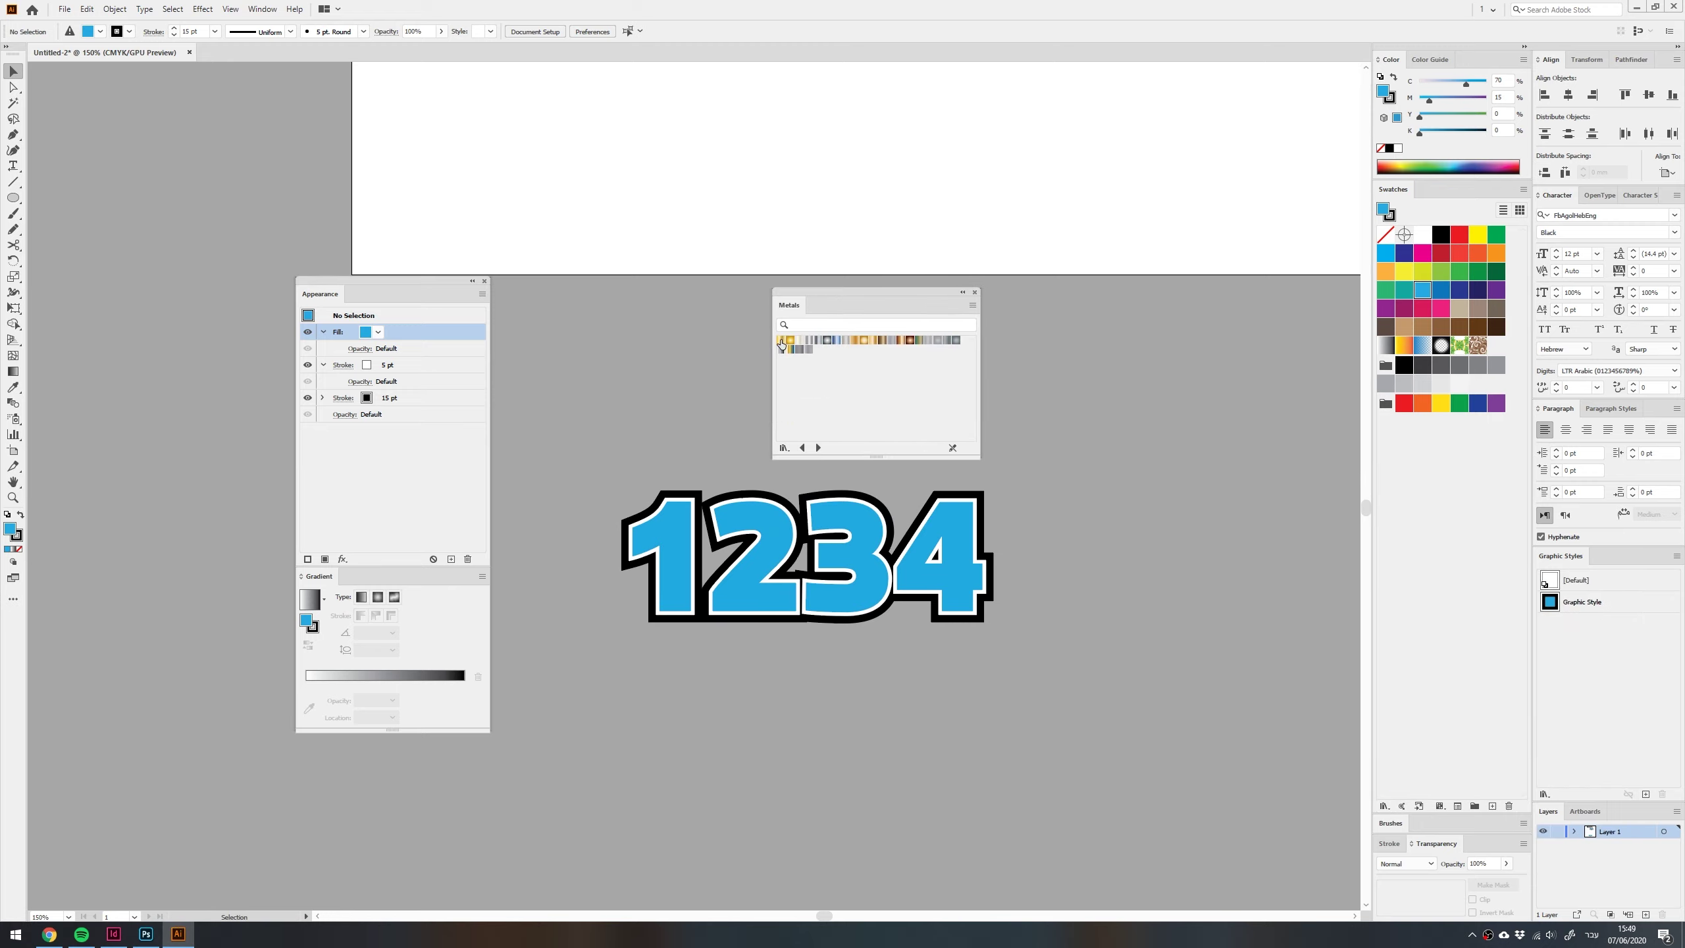
pyautogui.click(781, 341)
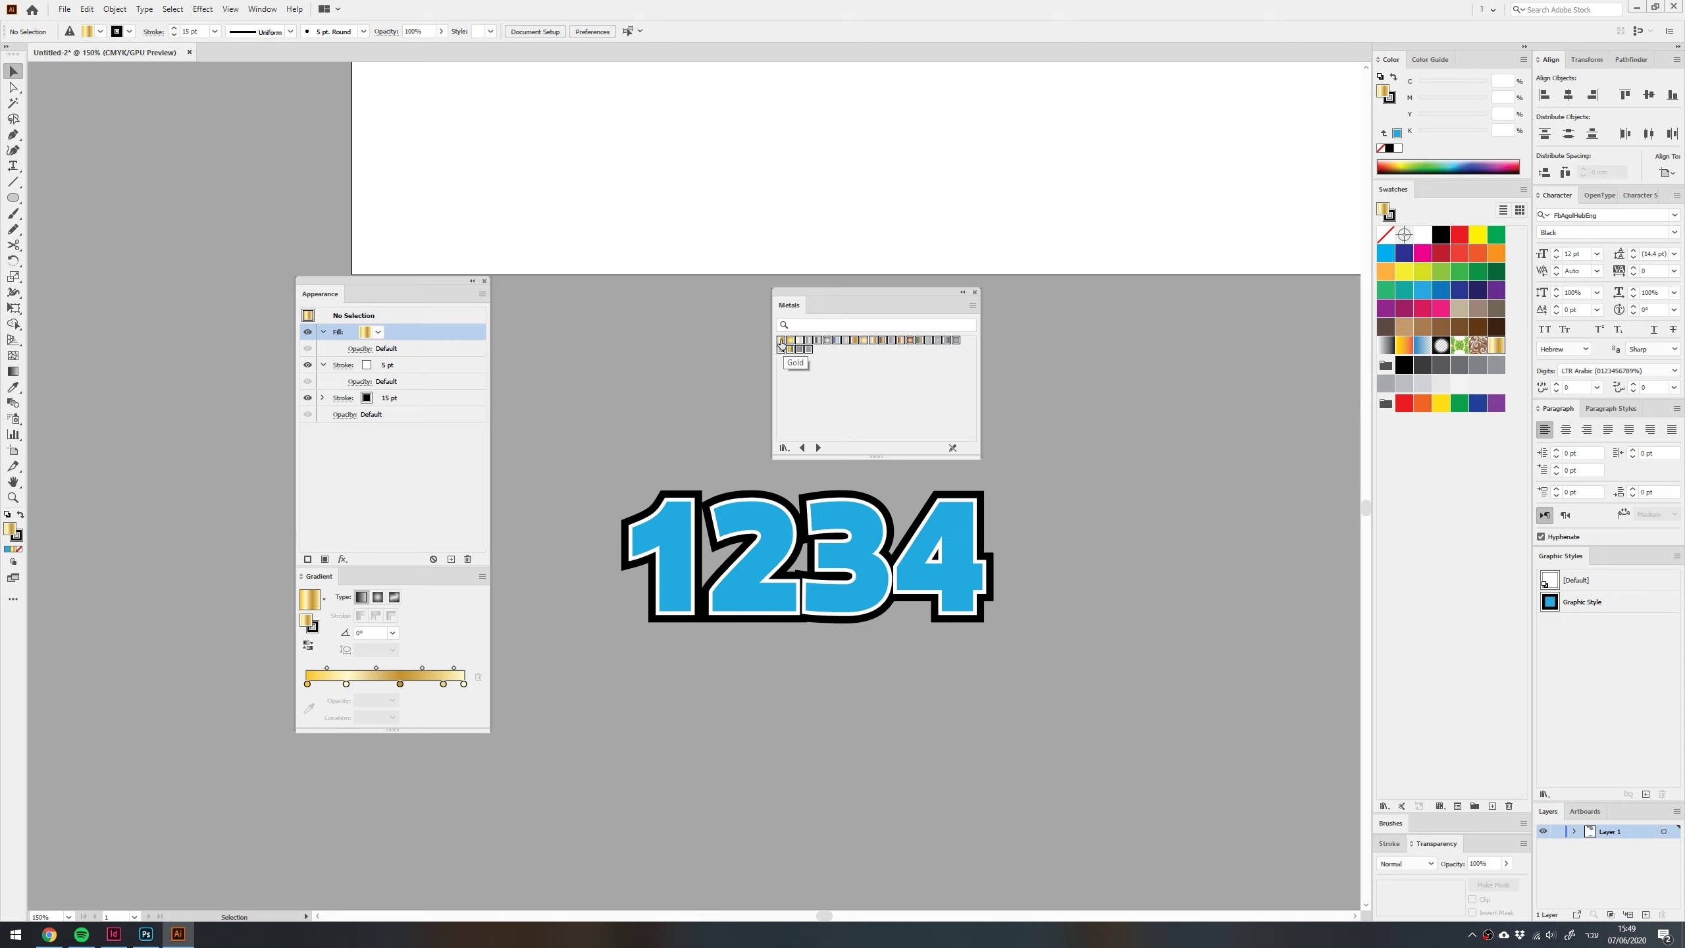
pyautogui.moveTo(781, 342); pyautogui.dragTo(1456, 499)
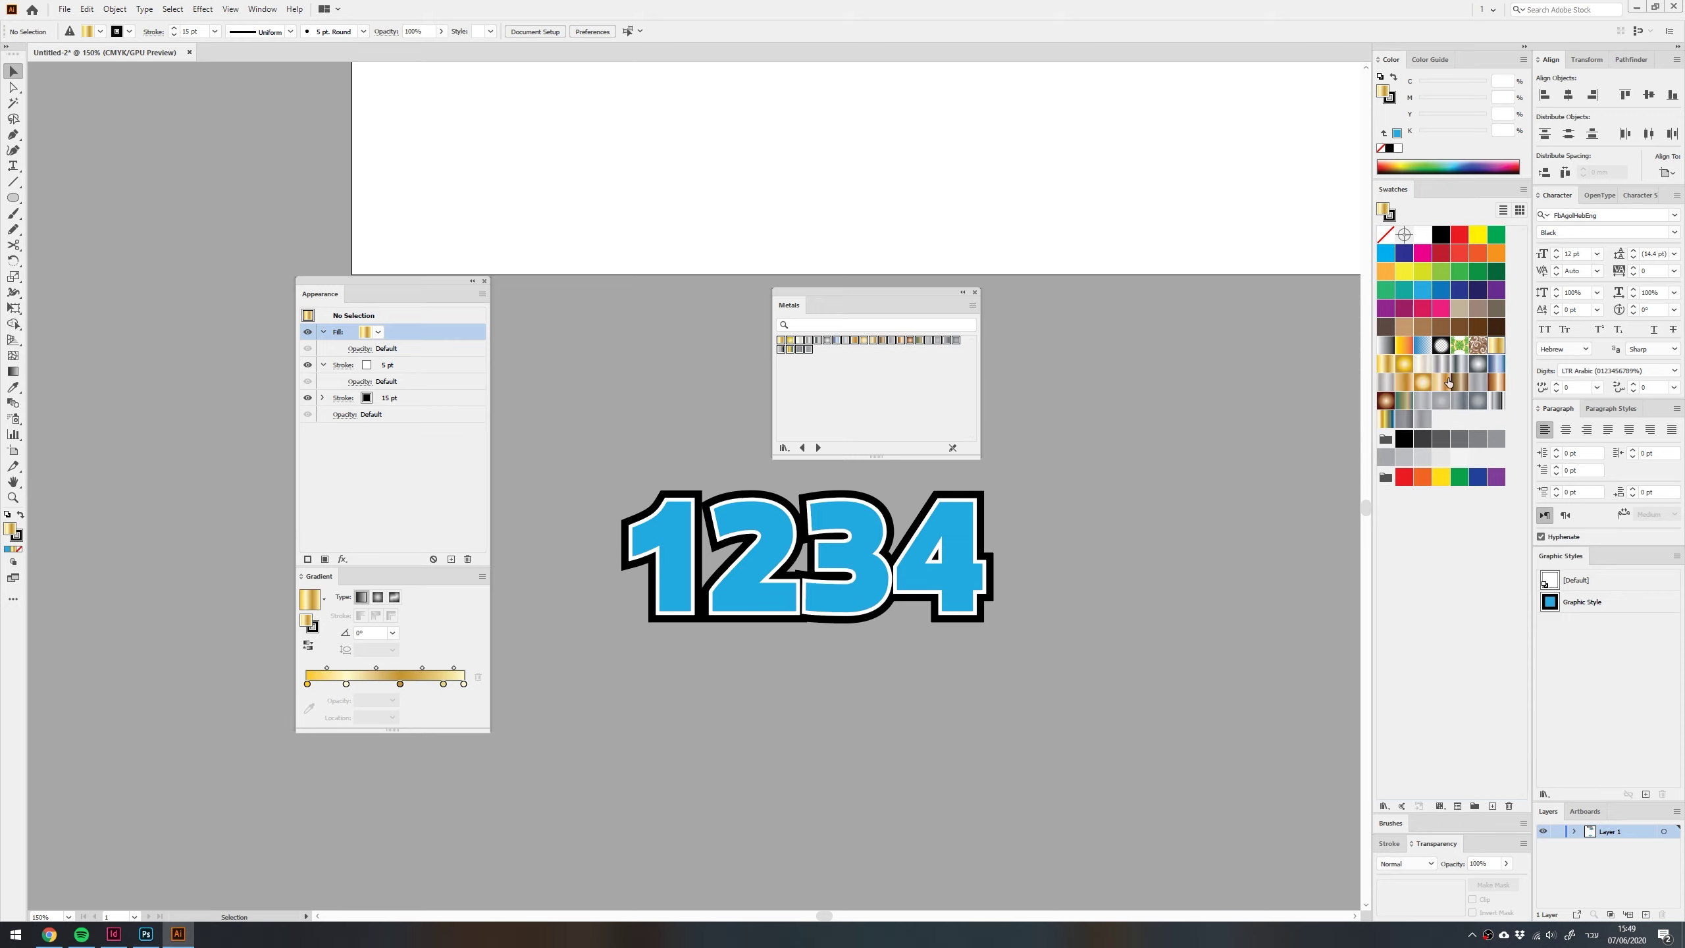
pyautogui.click(975, 292)
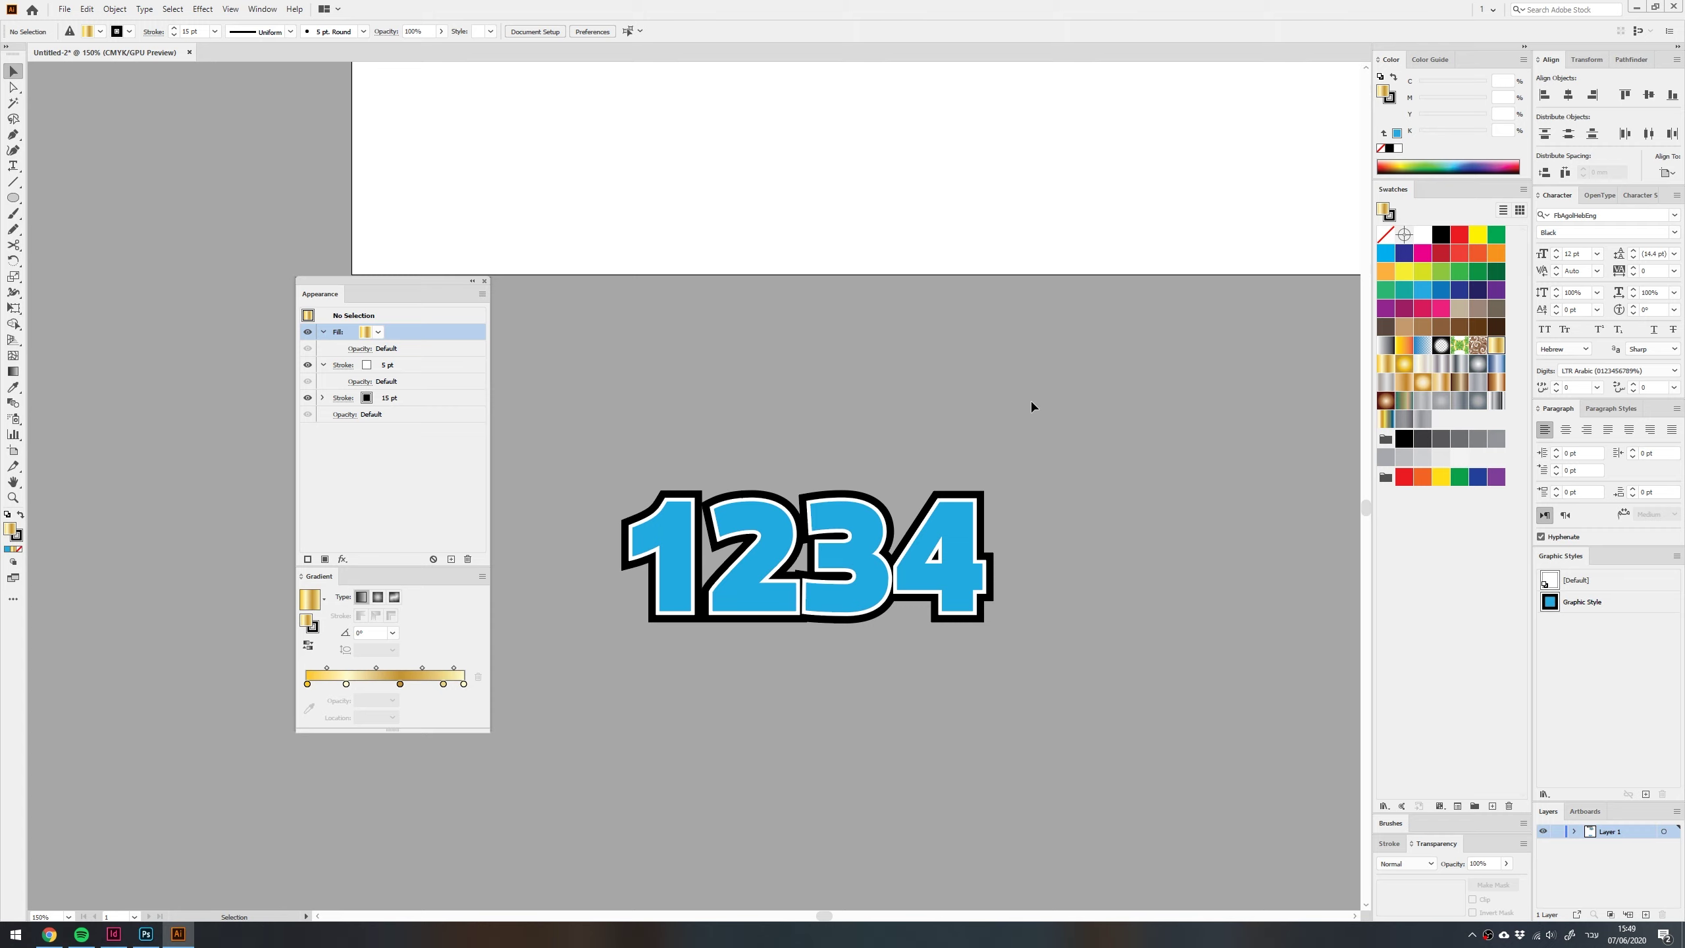
# Fill the "1234" text with the Silver metal gradient at a 90° angle
pyautogui.click(826, 530)
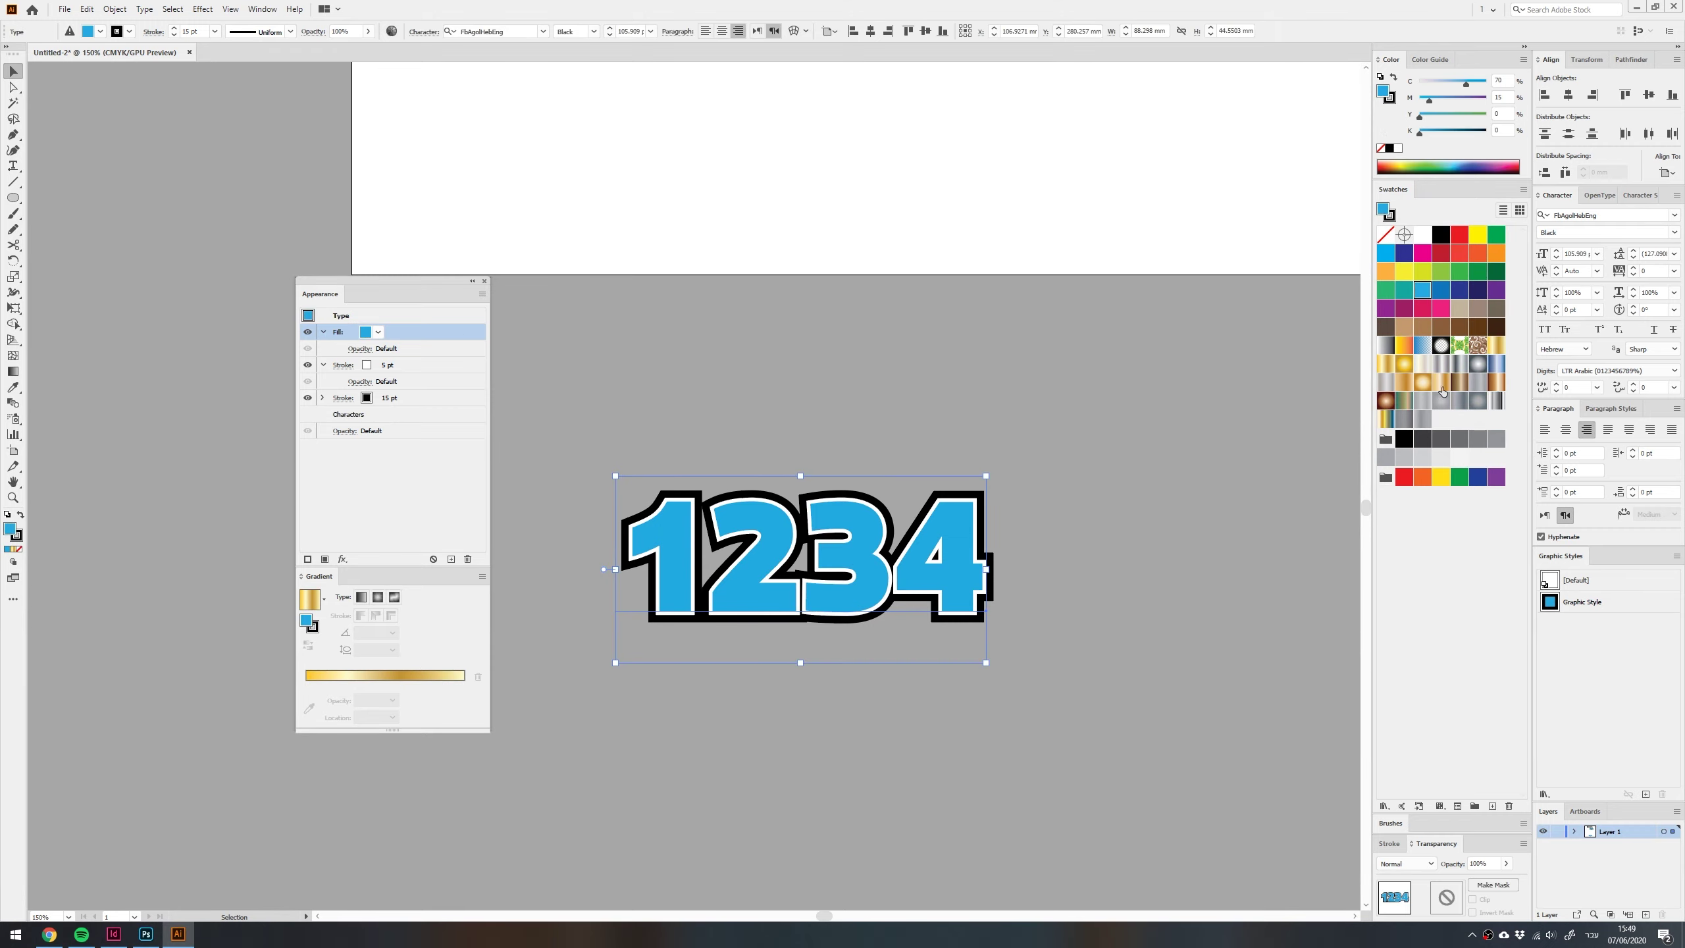
pyautogui.click(1440, 367)
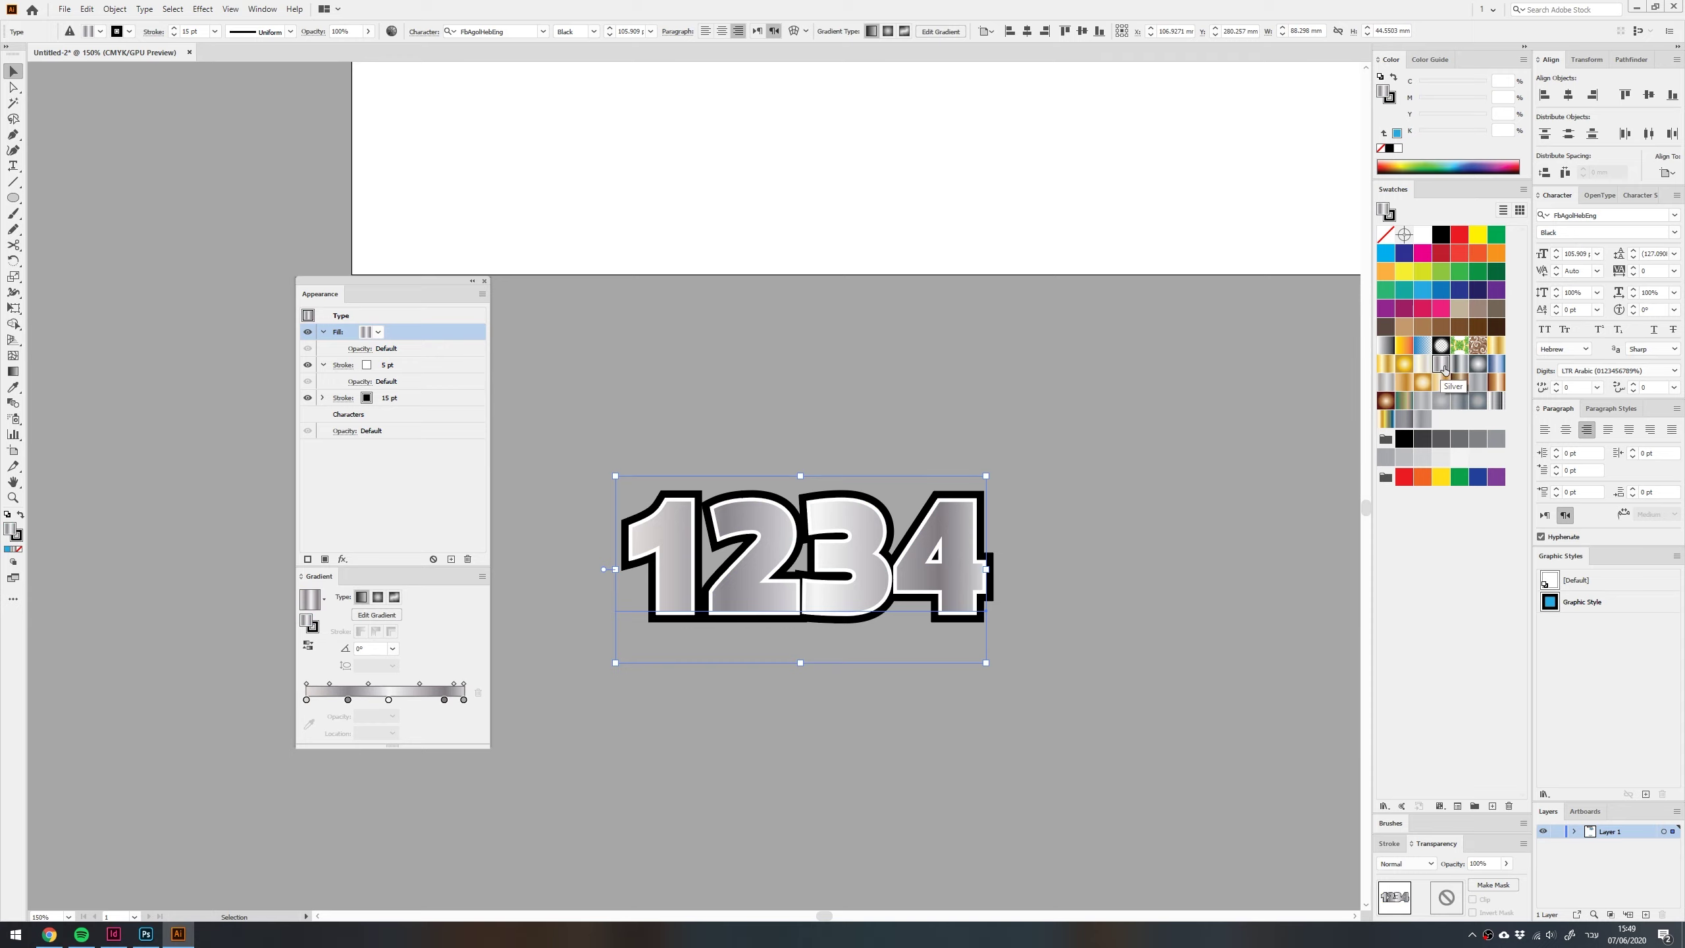
pyautogui.click(328, 649)
pyautogui.write('90')
pyautogui.press('Return')
# Give the text's upper white stroke a silvery metal gradient at 90° and a 2 pt weight
pyautogui.click(402, 369)
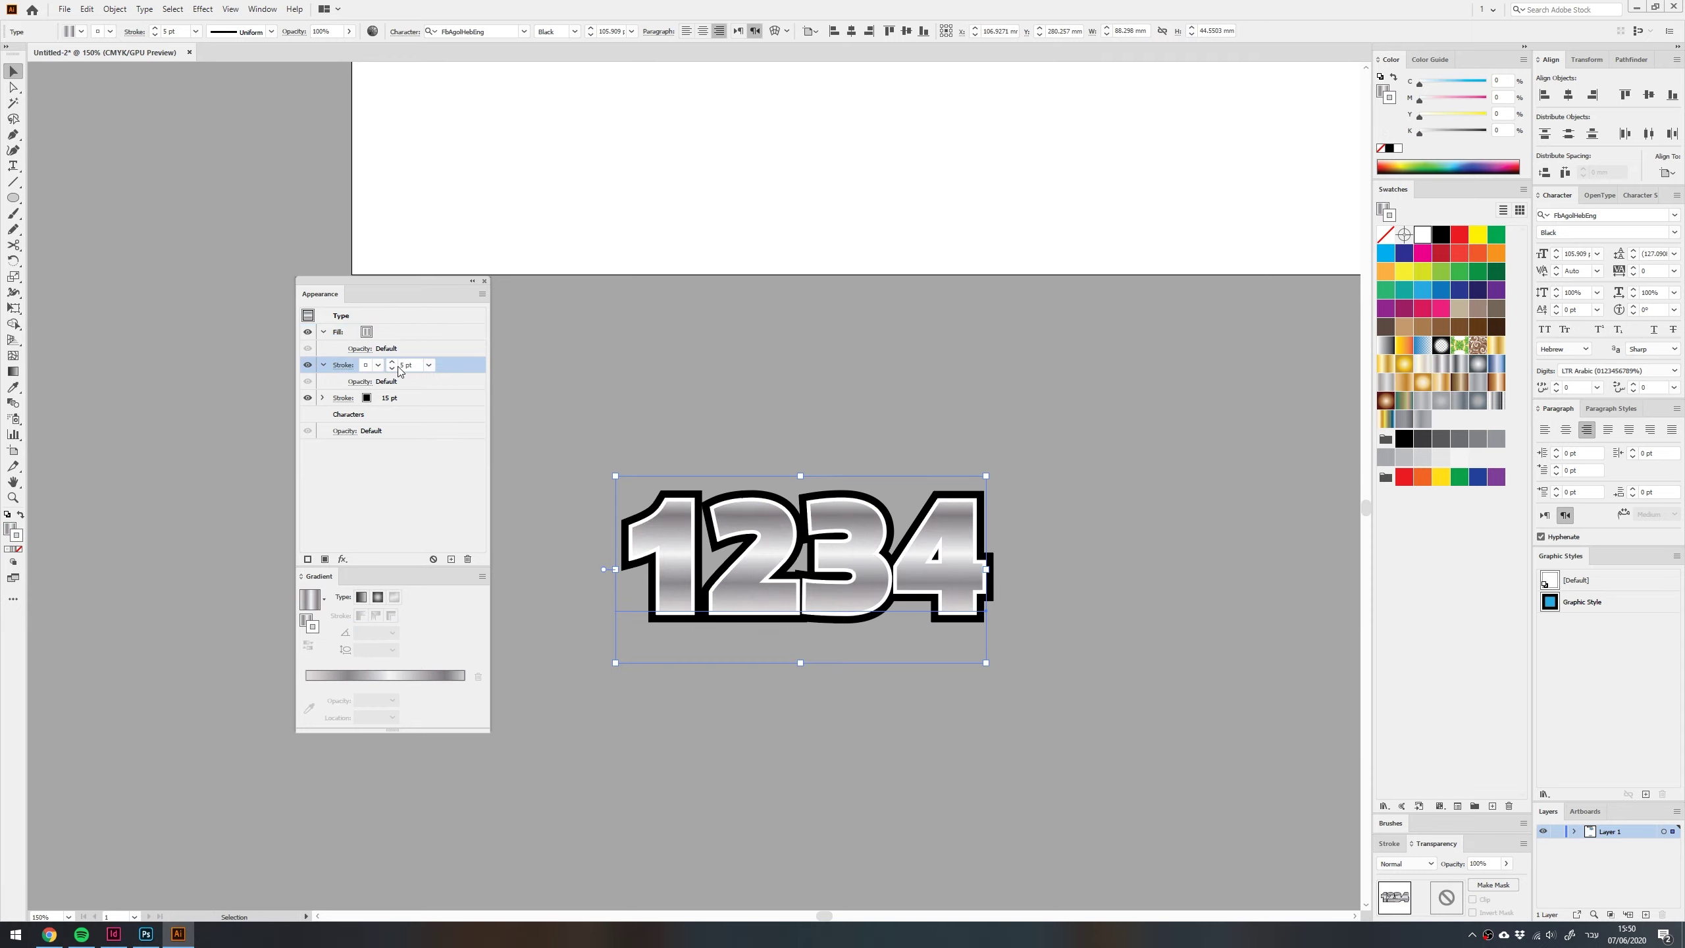
pyautogui.click(1462, 367)
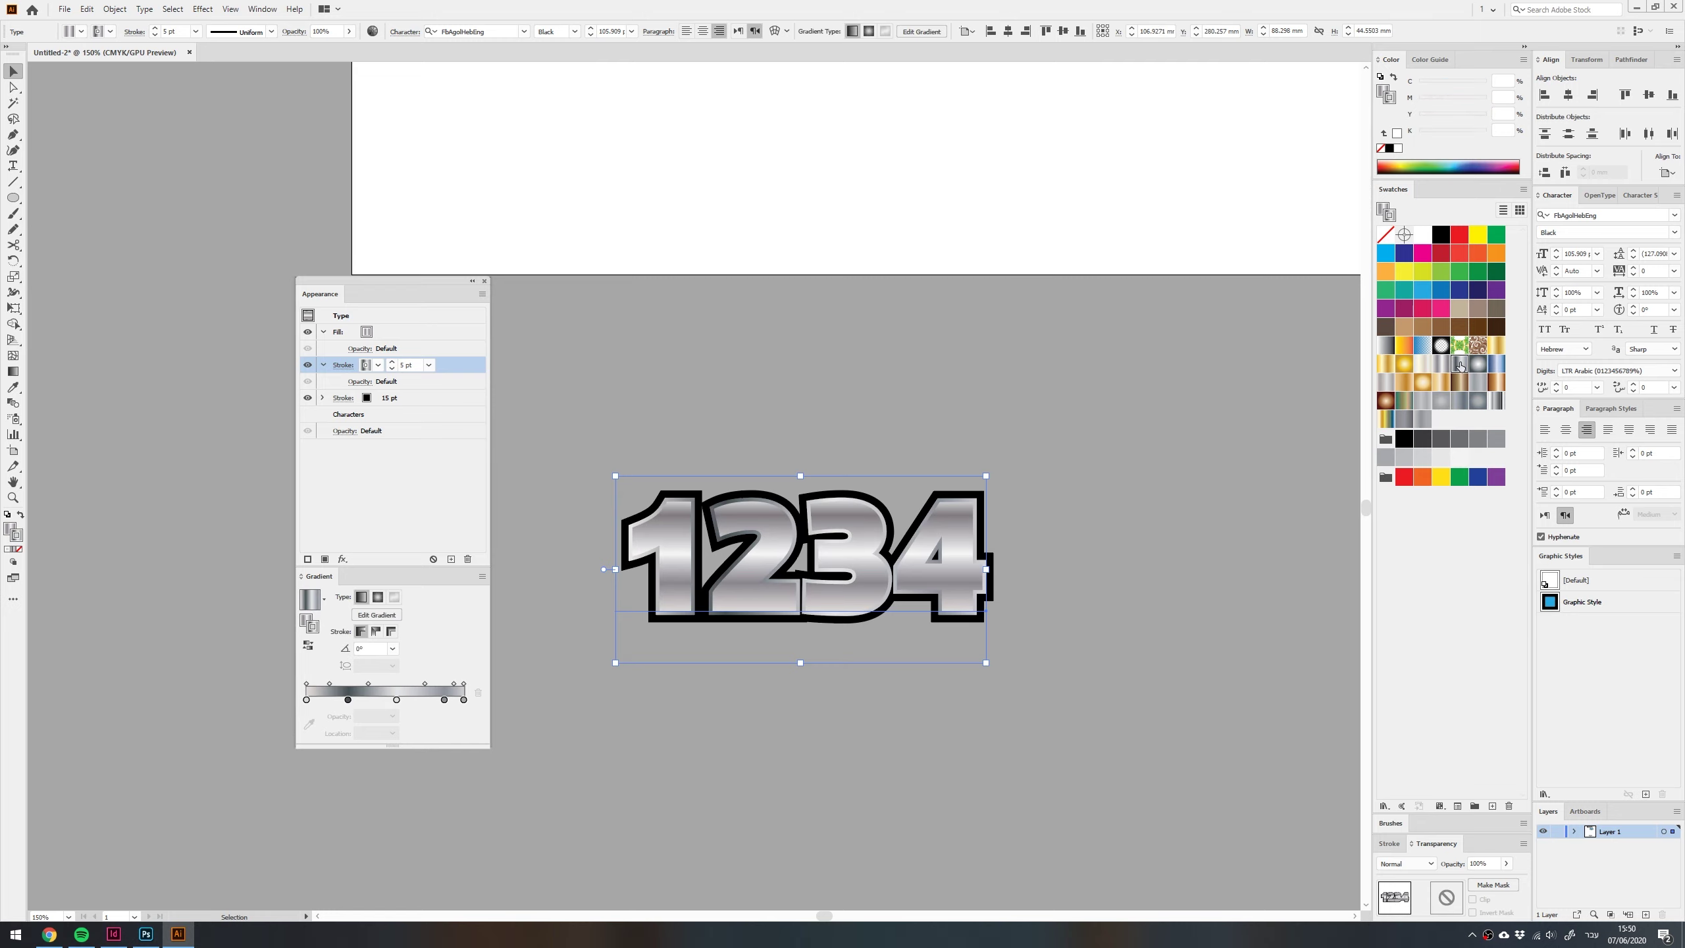
pyautogui.click(385, 651)
pyautogui.write('90')
pyautogui.press('Return')
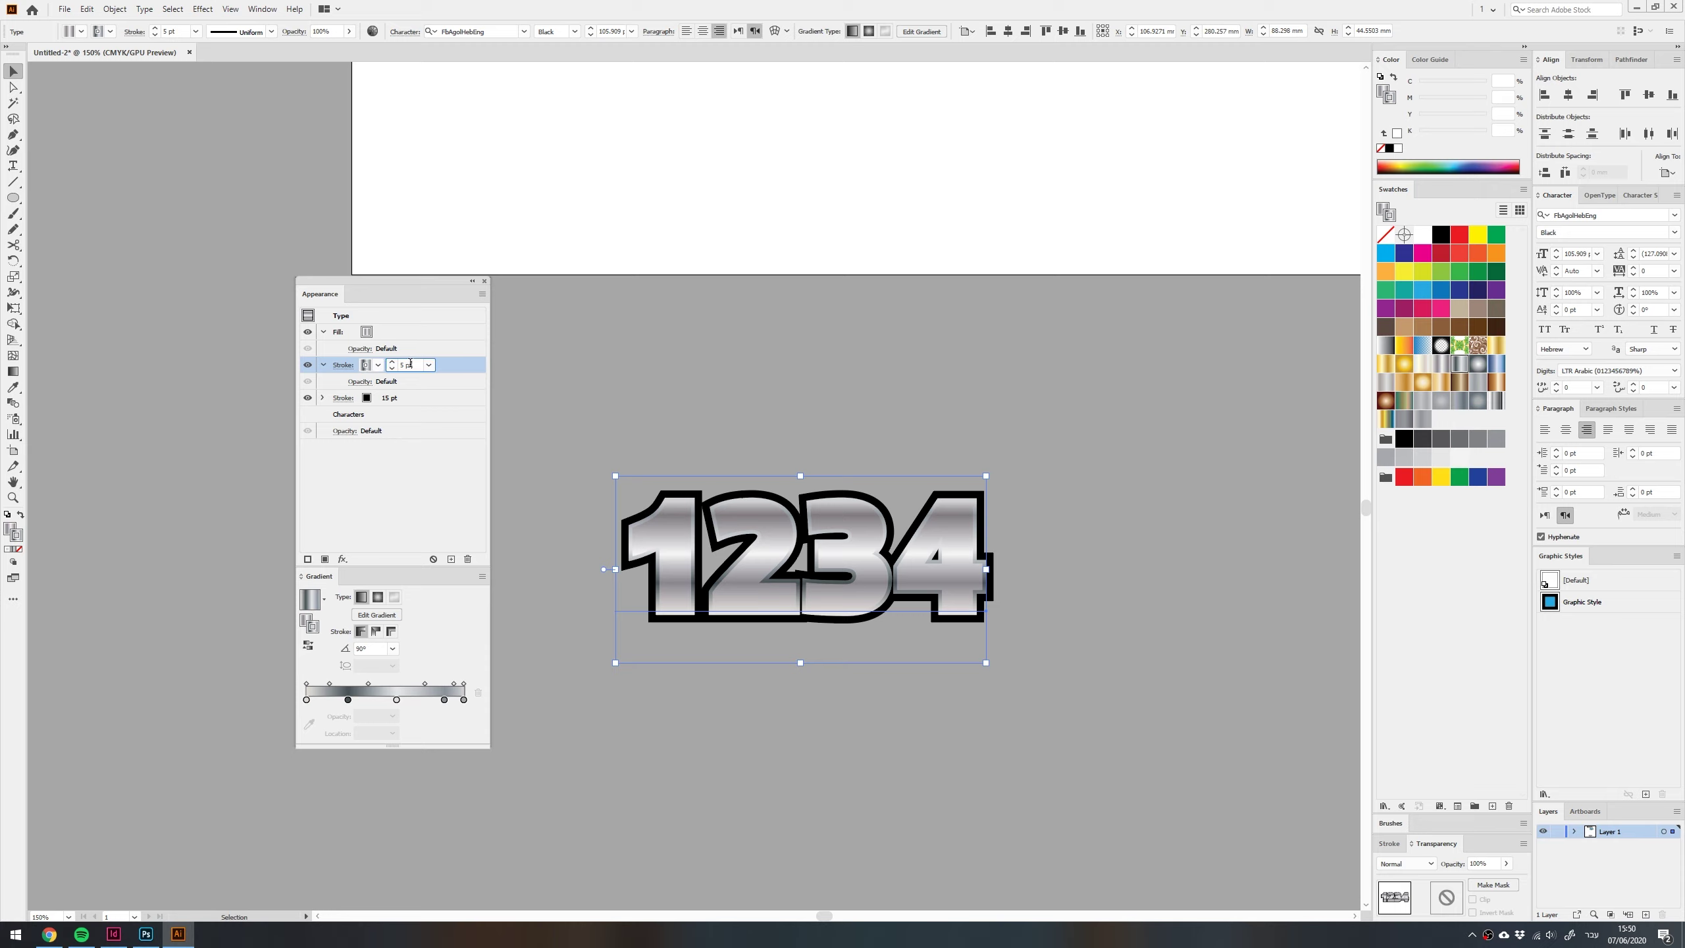
pyautogui.moveTo(414, 366); pyautogui.dragTo(382, 366)
pyautogui.write('2')
pyautogui.press('Return')
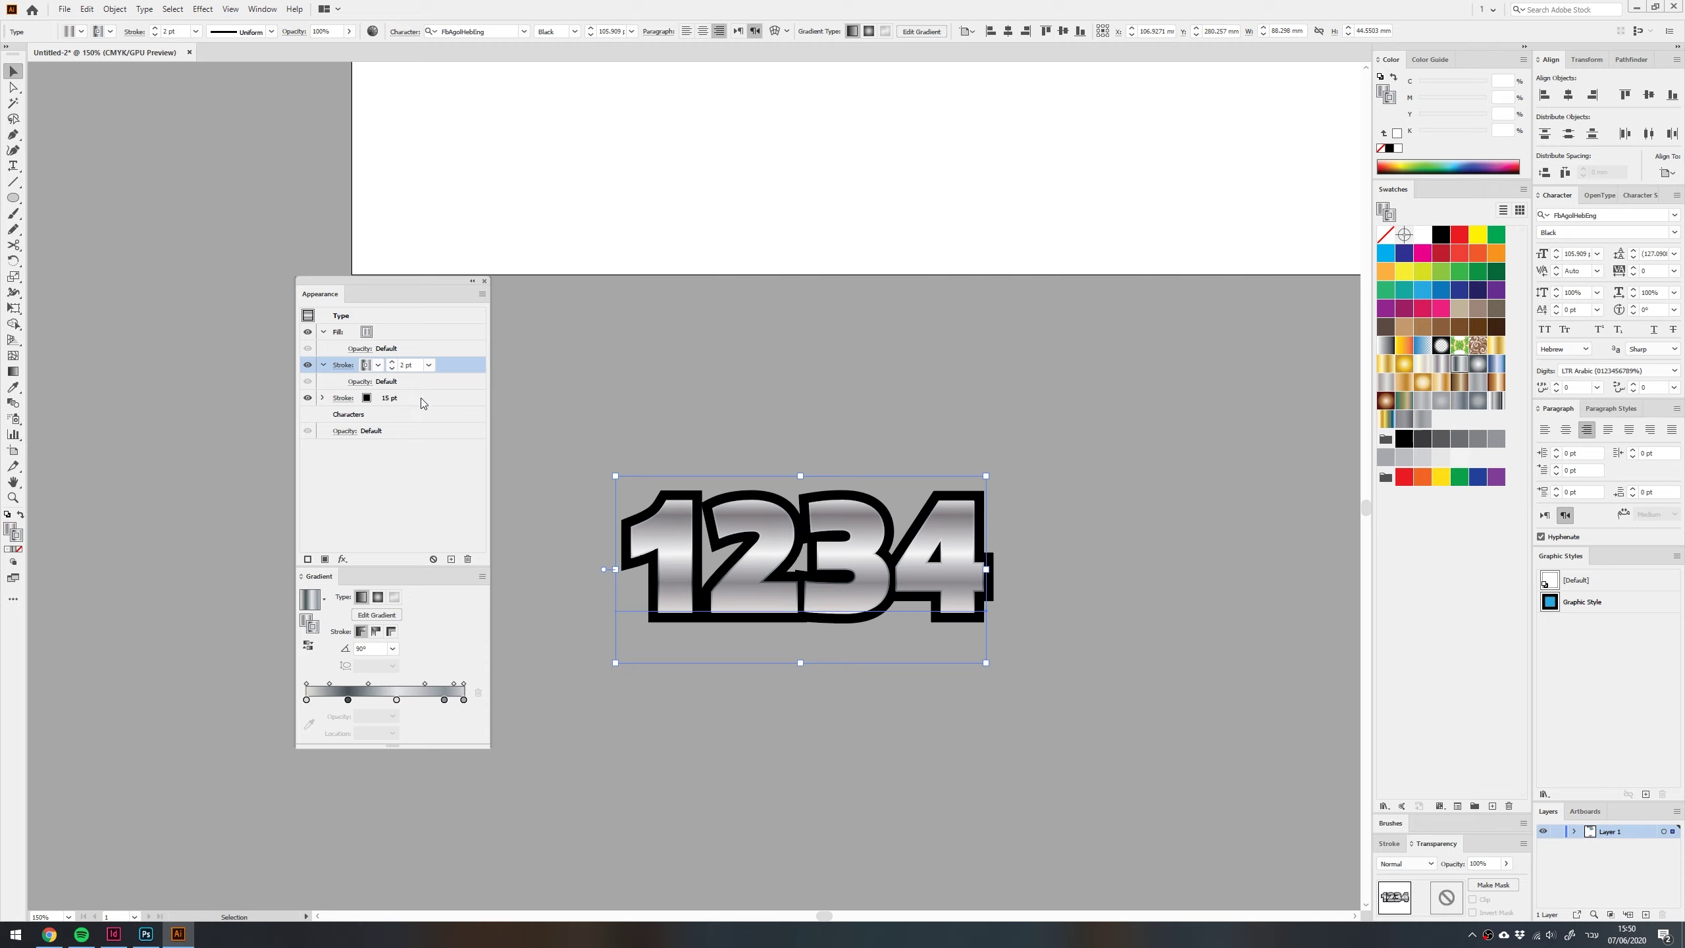
# Apply a chrome-like metal gradient at 90° to the text's lower black stroke and reduce its weight to 5 pt
pyautogui.click(425, 400)
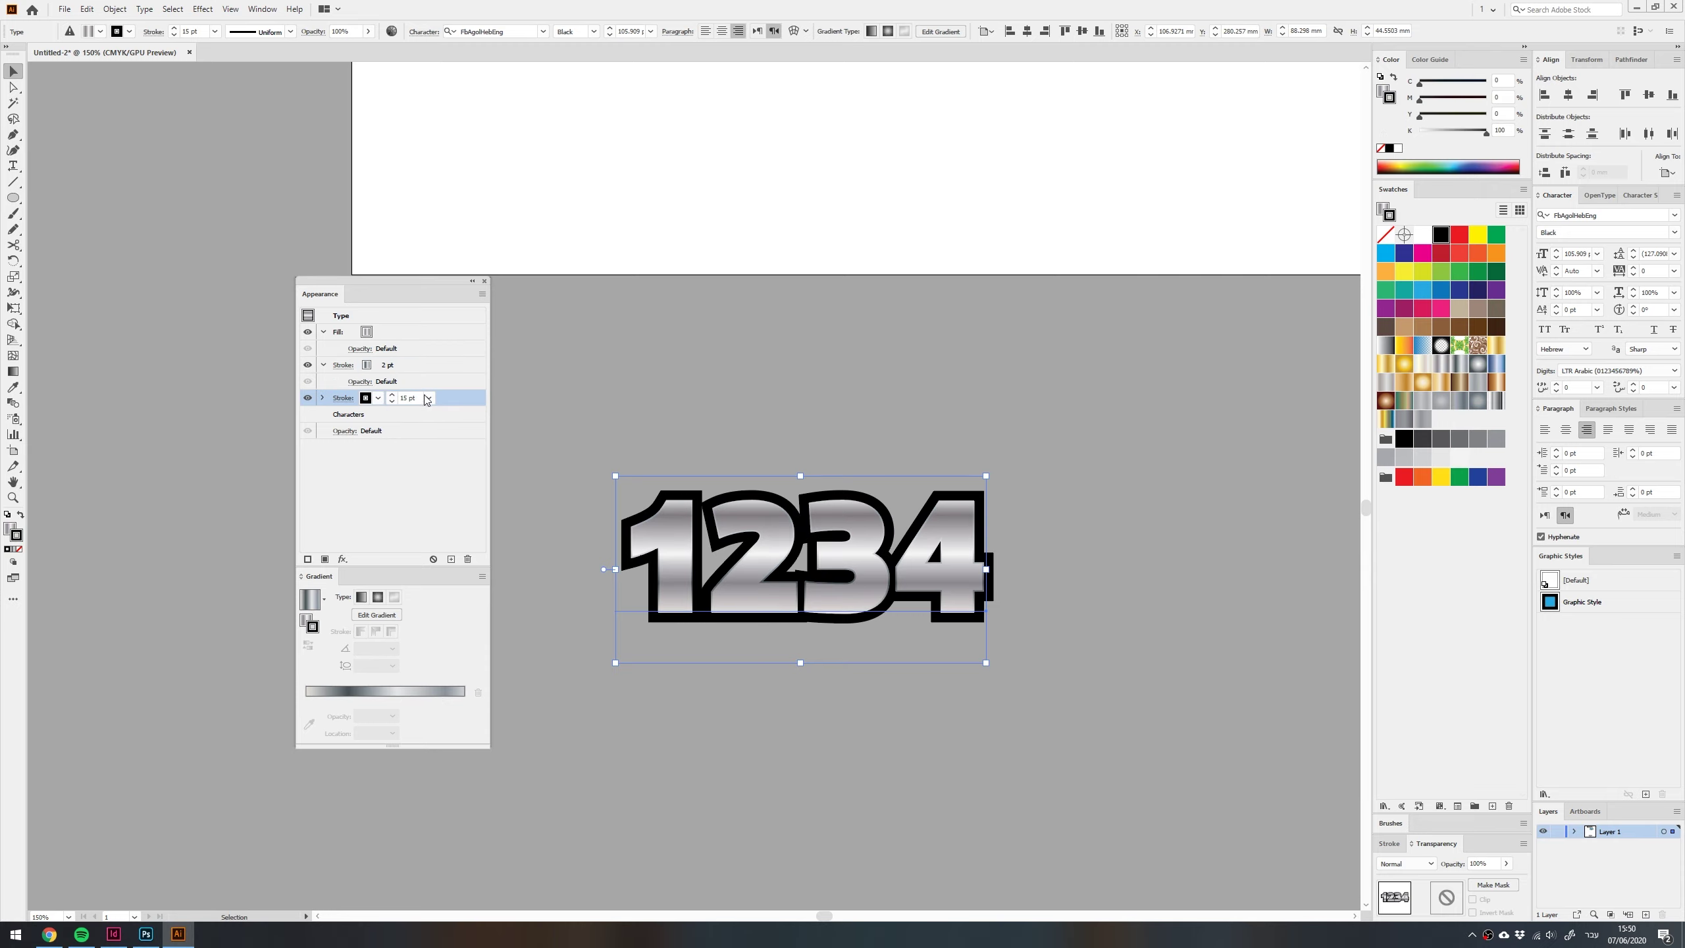
pyautogui.click(1497, 402)
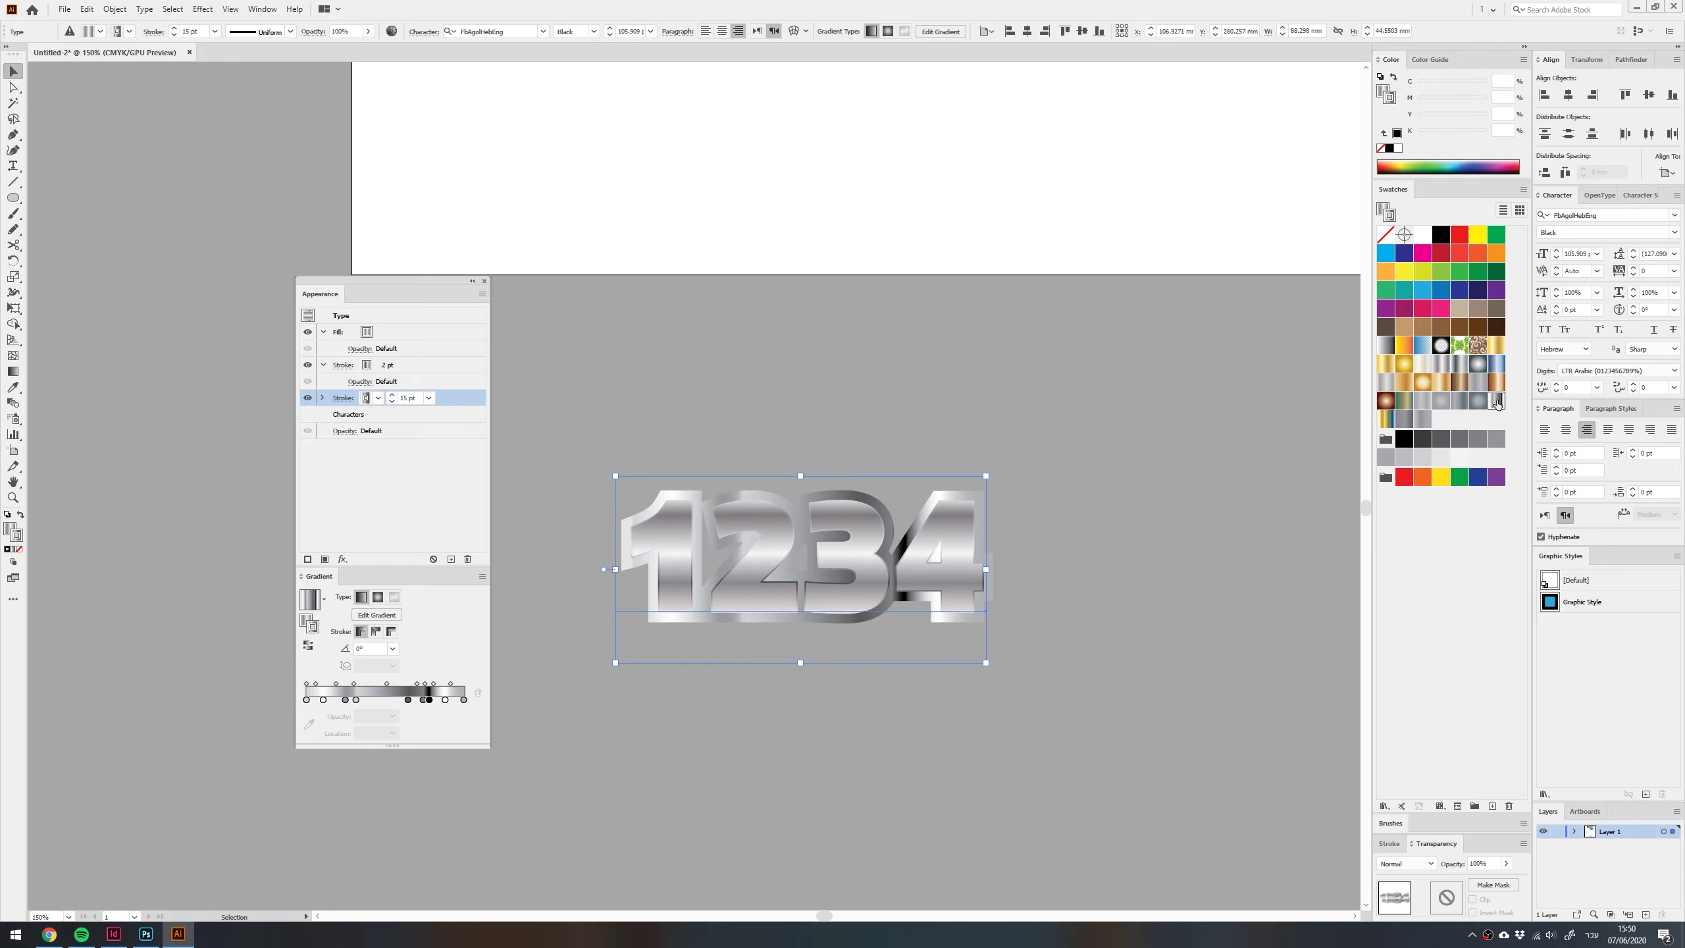
pyautogui.click(344, 649)
pyautogui.write('90')
pyautogui.press('Return')
pyautogui.moveTo(406, 397); pyautogui.dragTo(397, 402)
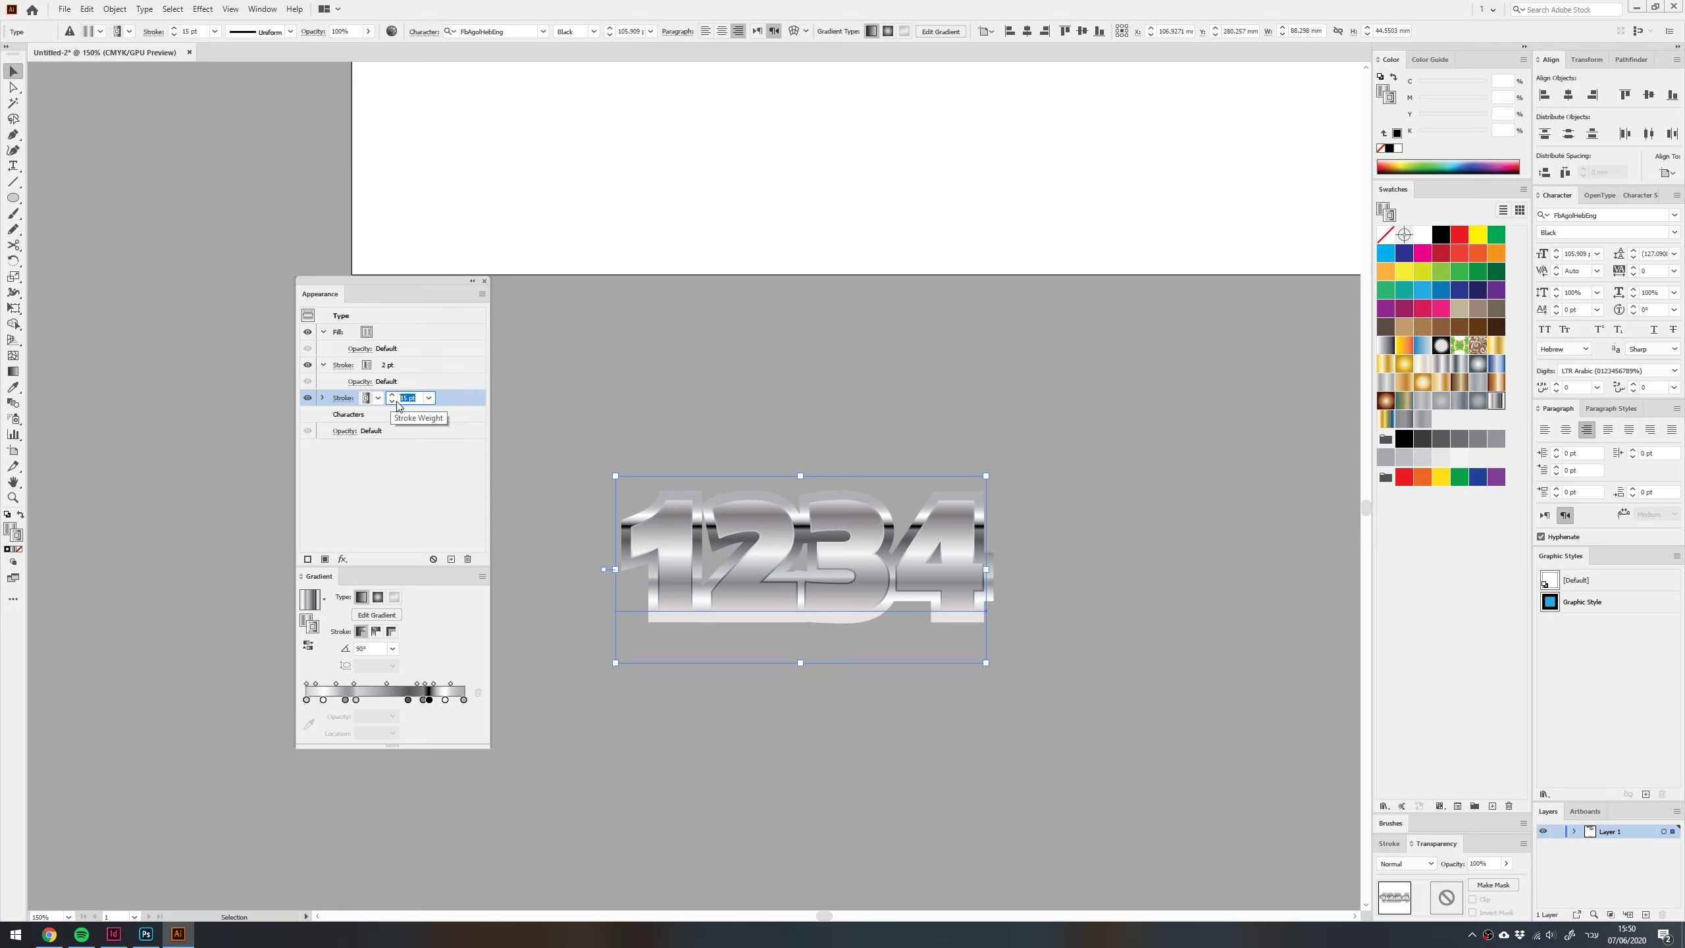
pyautogui.click(396, 402)
pyautogui.click(396, 403)
pyautogui.click(396, 402)
pyautogui.click(396, 402)
pyautogui.click(396, 402)
pyautogui.click(396, 403)
pyautogui.click(395, 402)
pyautogui.click(392, 401)
pyautogui.click(393, 402)
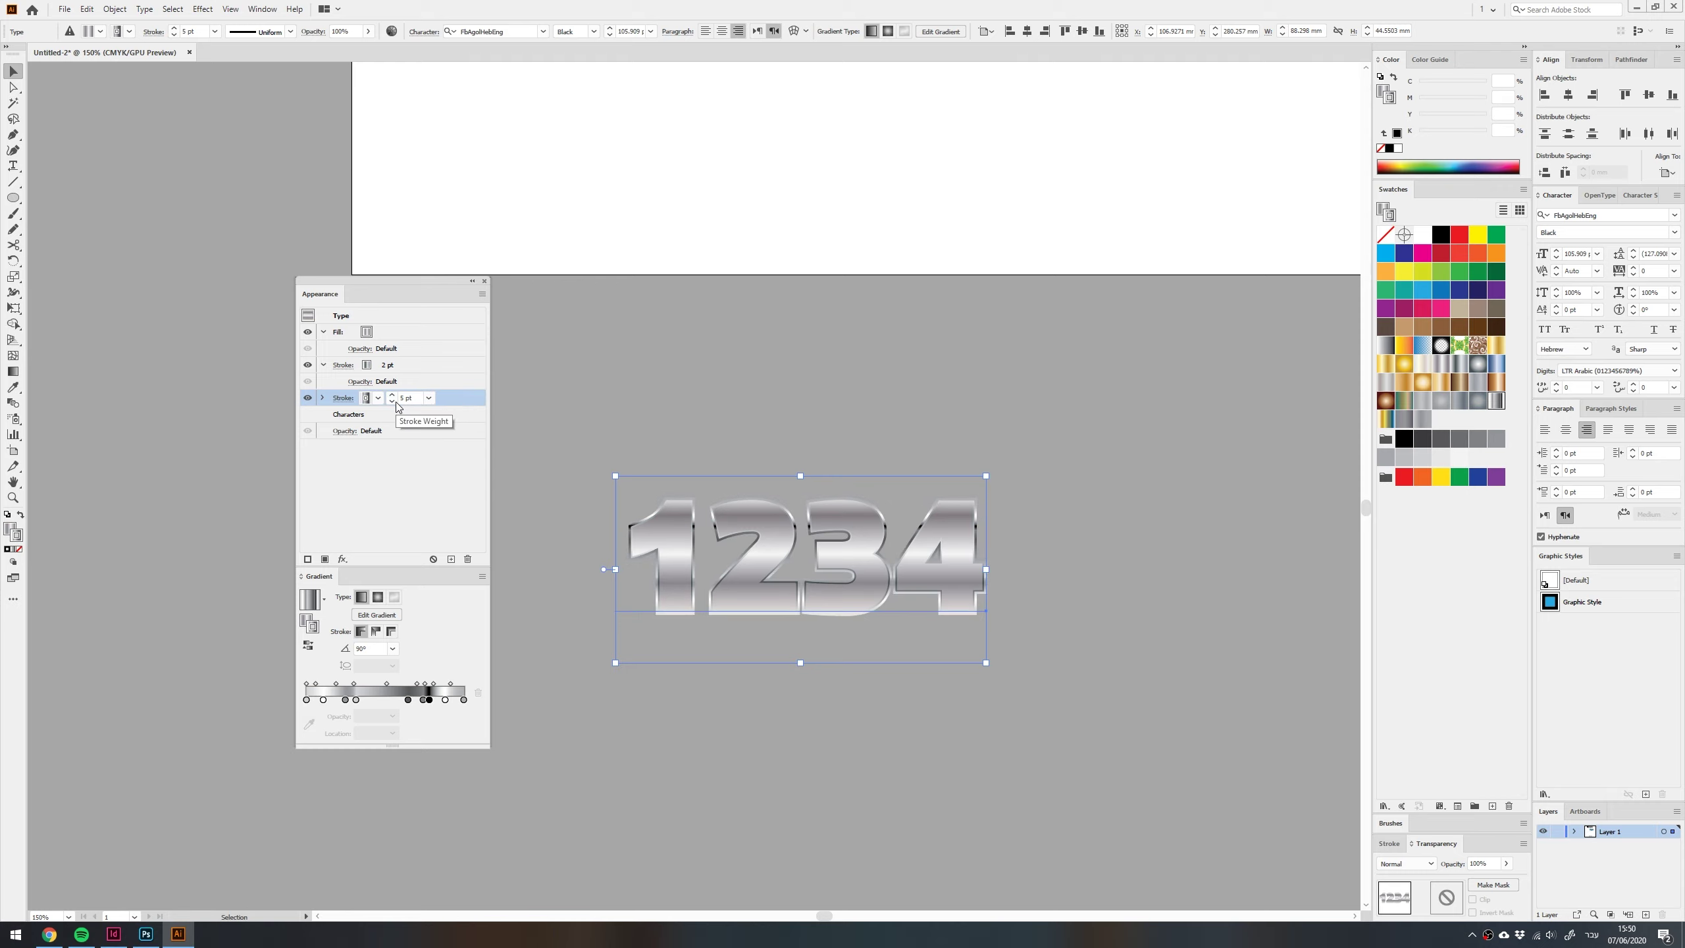
# Draw a rectangle about 108 × 59 mm around the "1234" text and send it to the back
pyautogui.press('m')
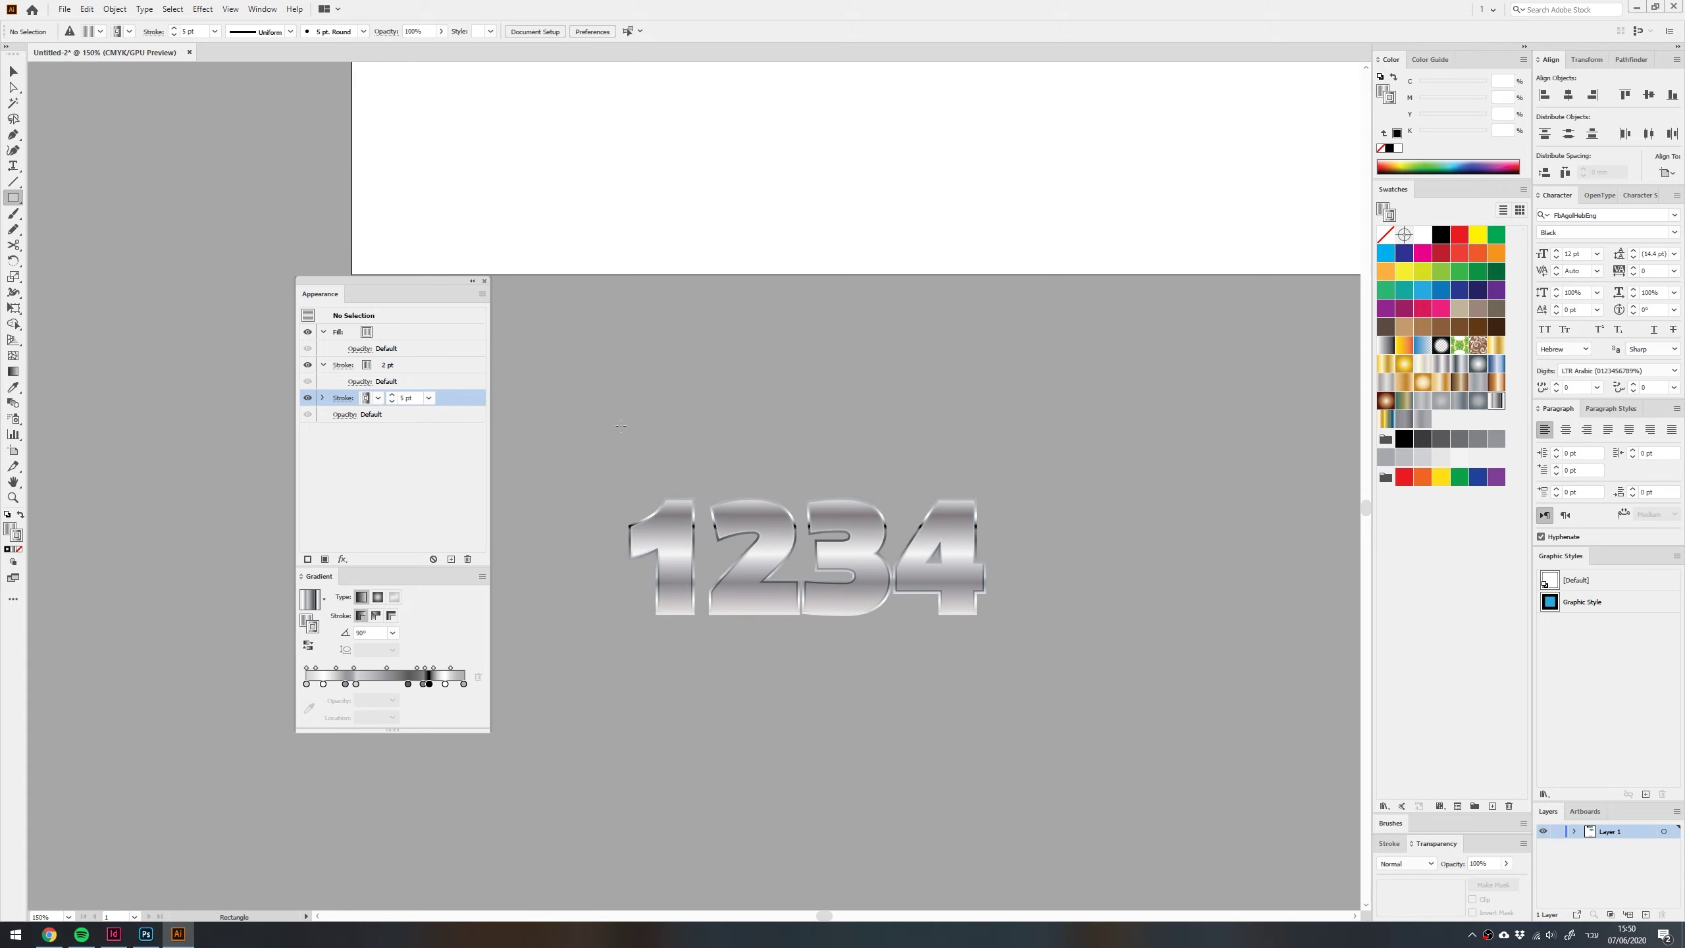
pyautogui.moveTo(599, 428); pyautogui.dragTo(1054, 675)
pyautogui.click(1442, 231)
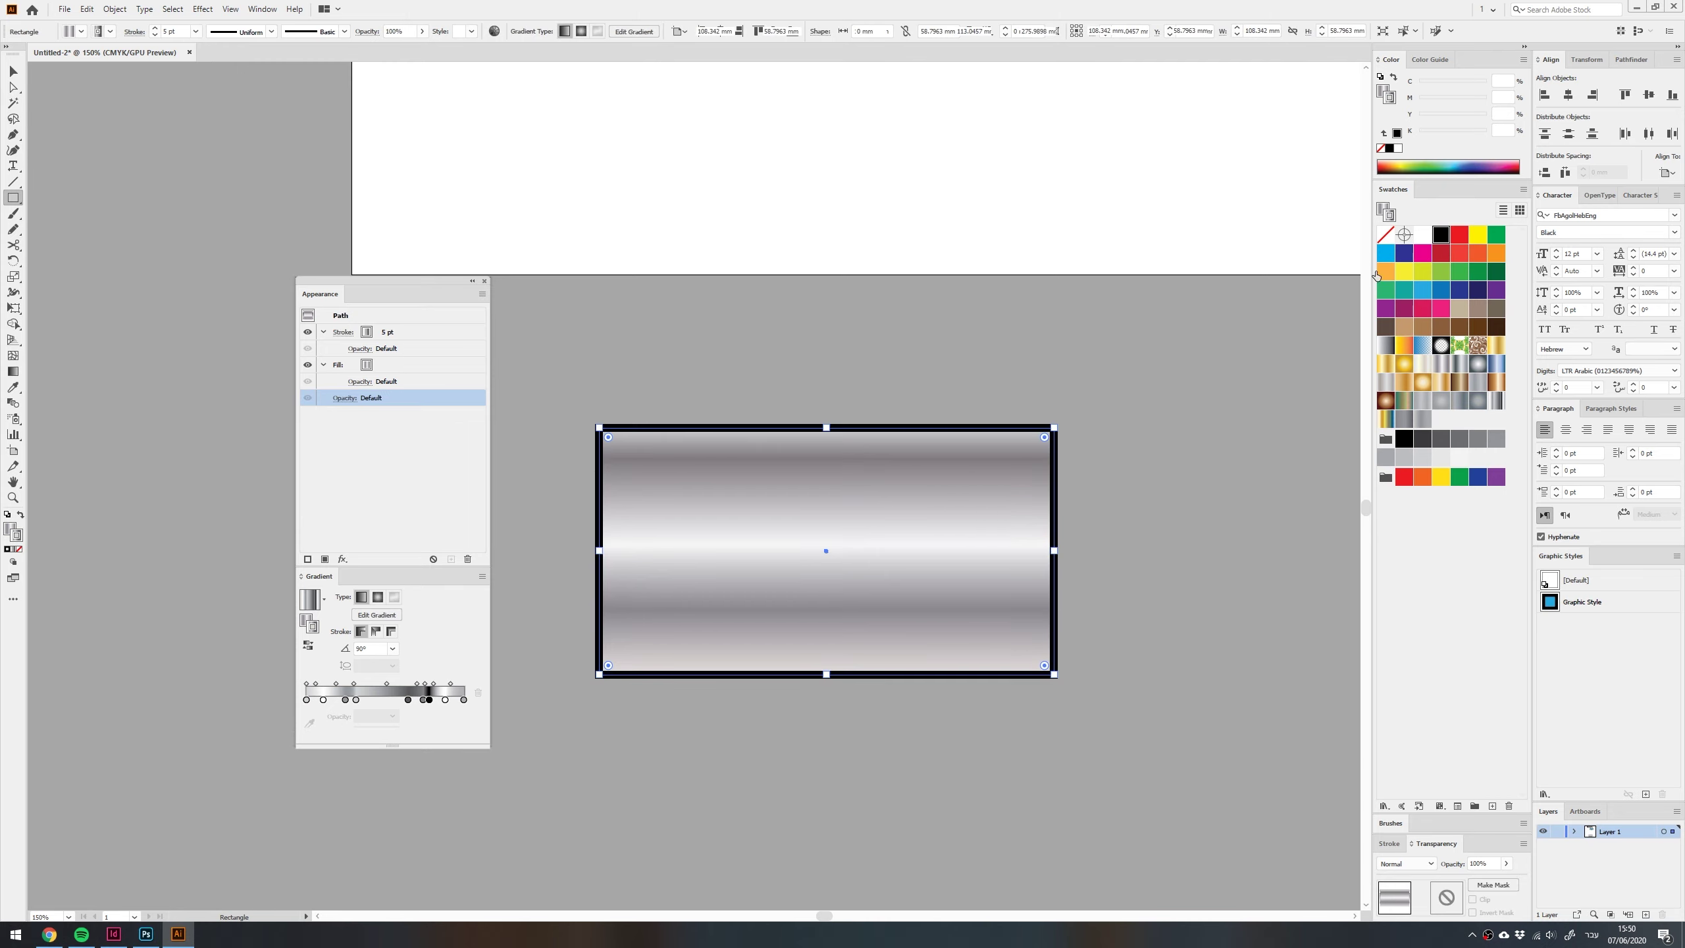
pyautogui.hotkey('ctrl', 'shift', '[')
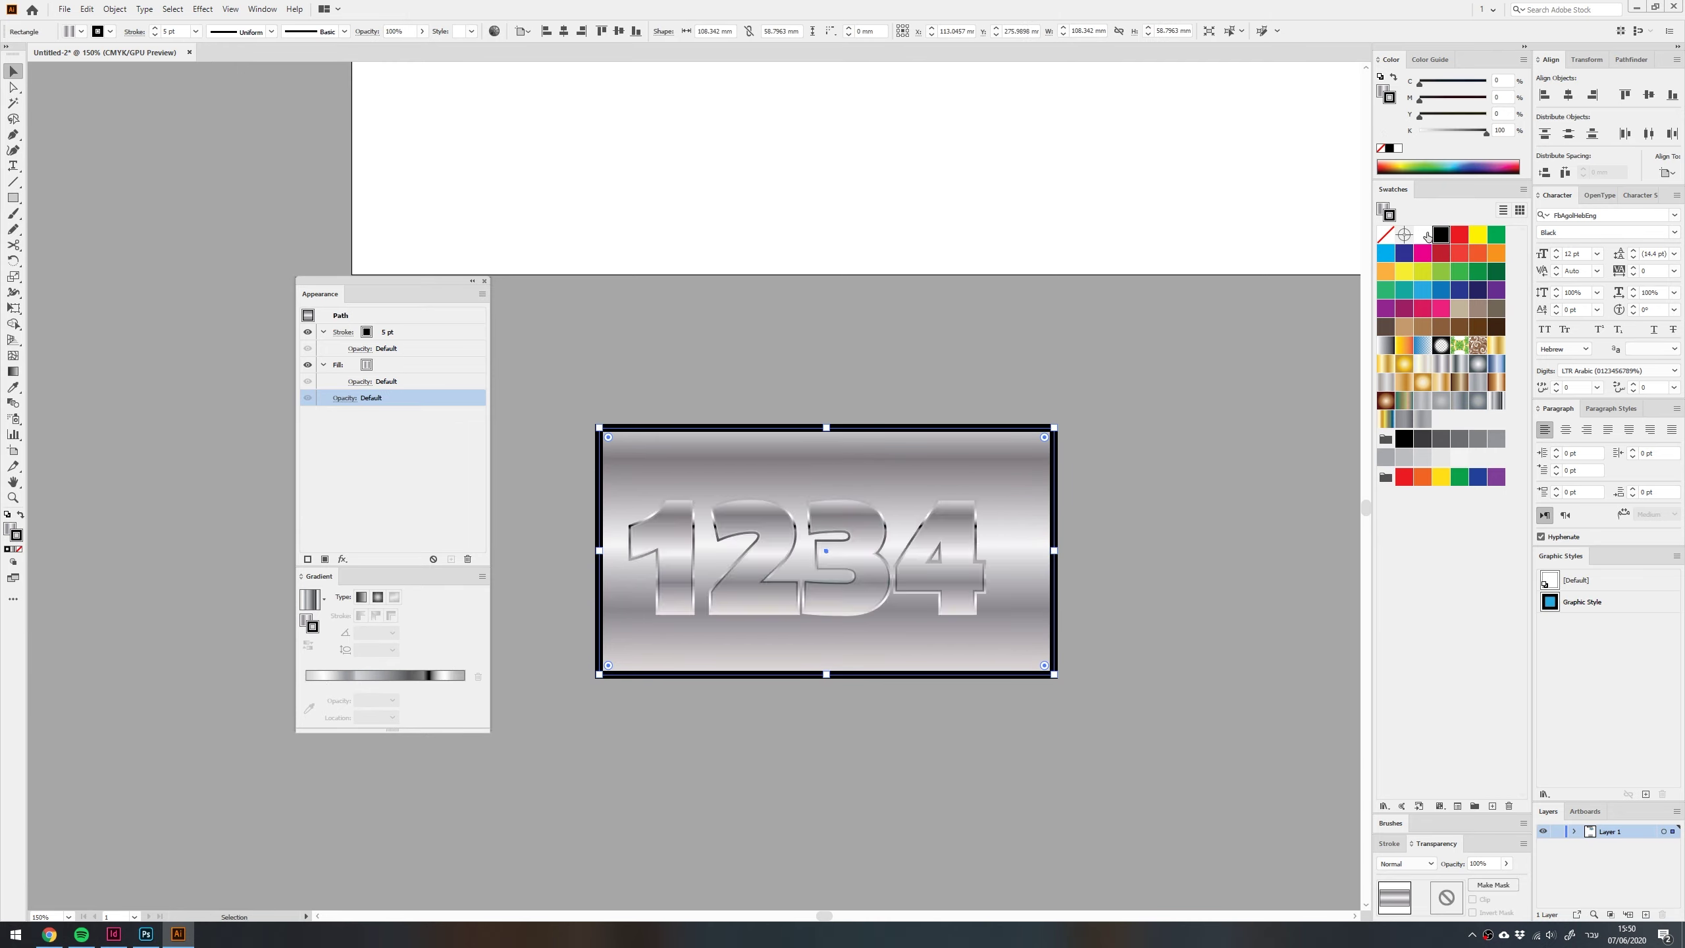
# Remove the background rectangle's stroke, fill it with solid black and deselect it
pyautogui.click(1388, 234)
pyautogui.press('x')
pyautogui.click(1441, 234)
pyautogui.click(1213, 379)
pyautogui.scroll(2, 847, 714)
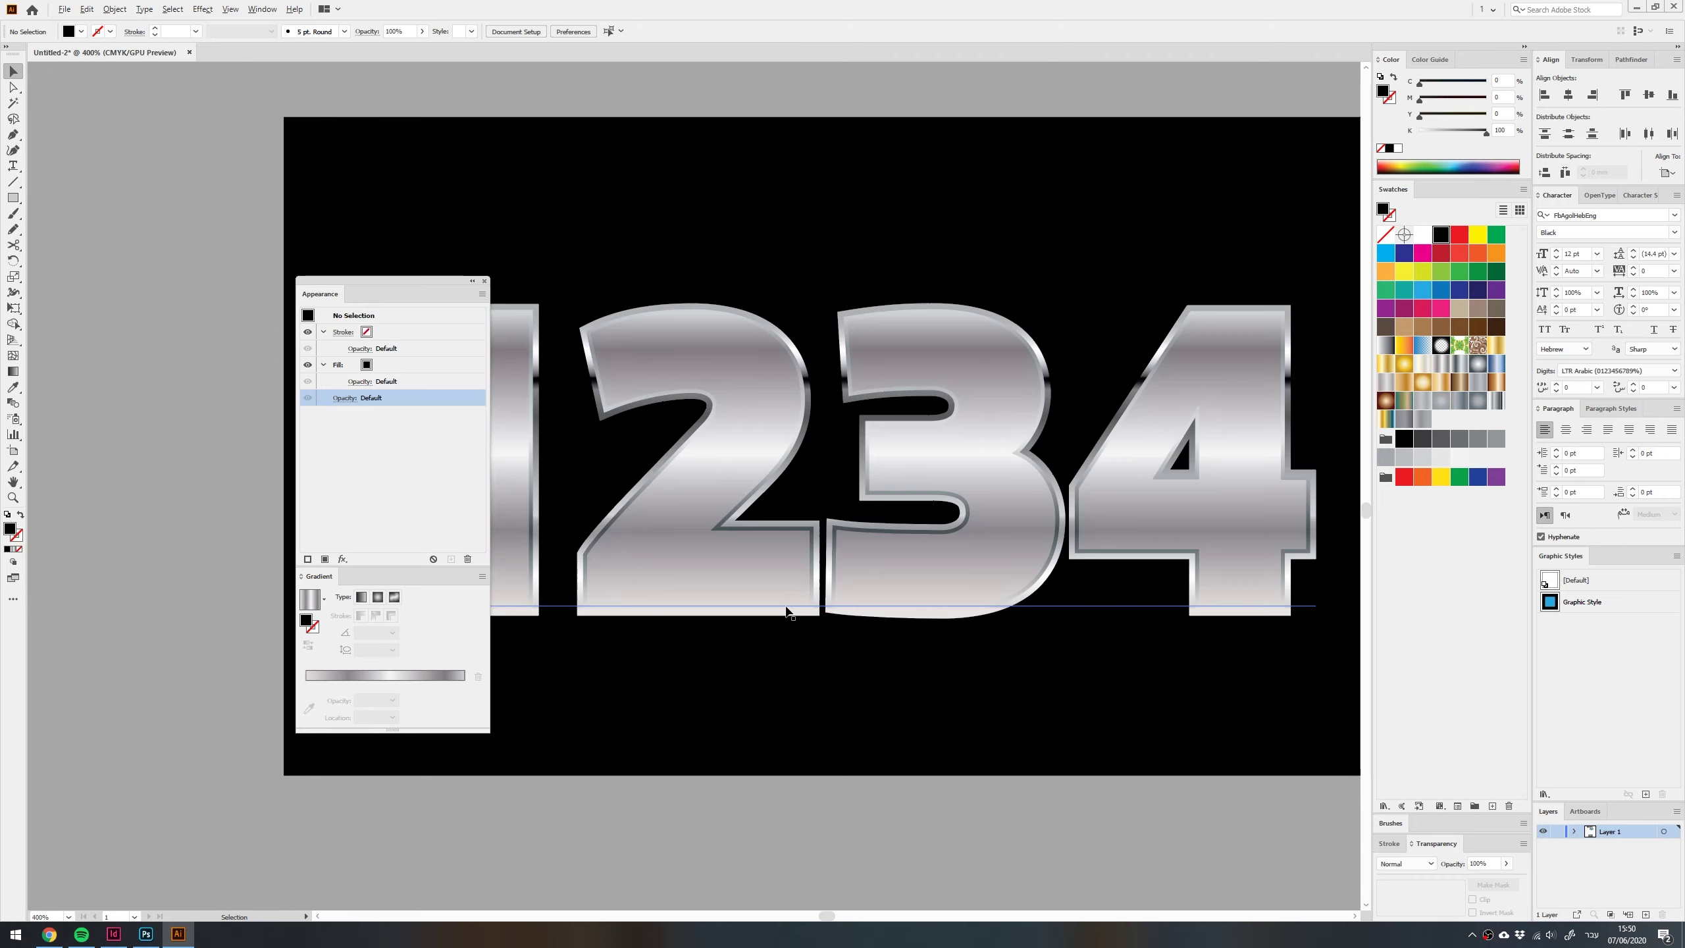
pyautogui.scroll(-1, 791, 611)
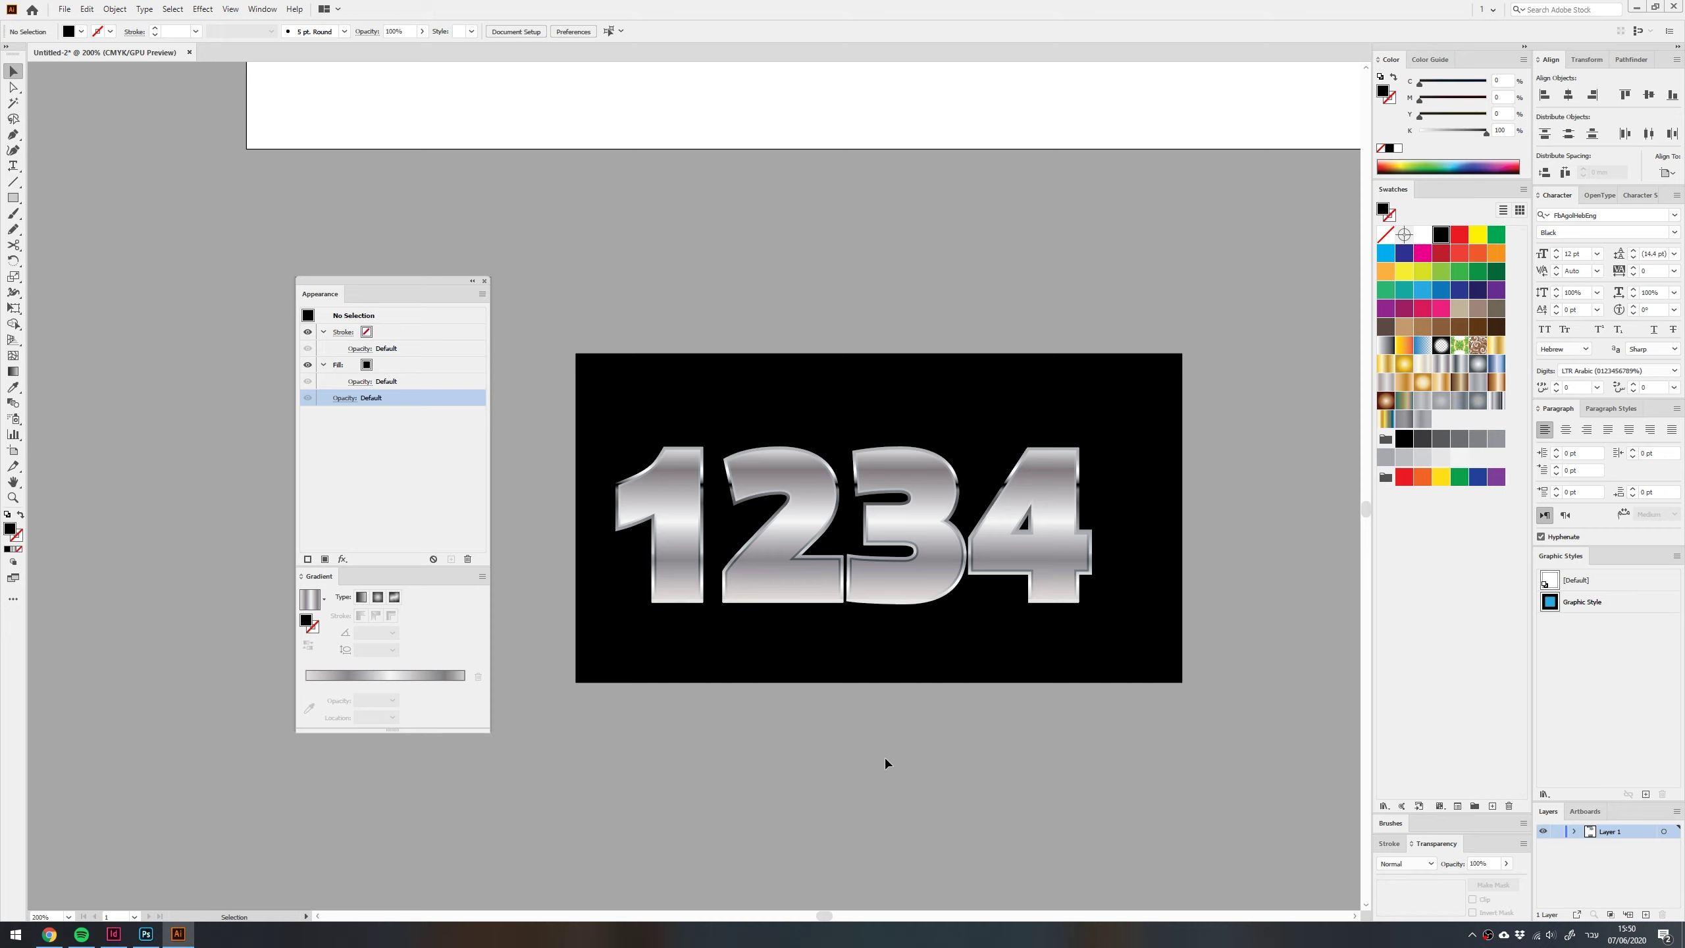
# Save the metallic look of the "1234" text as a new graphic style and deselect the text
pyautogui.click(883, 592)
pyautogui.click(1646, 794)
pyautogui.click(1034, 773)
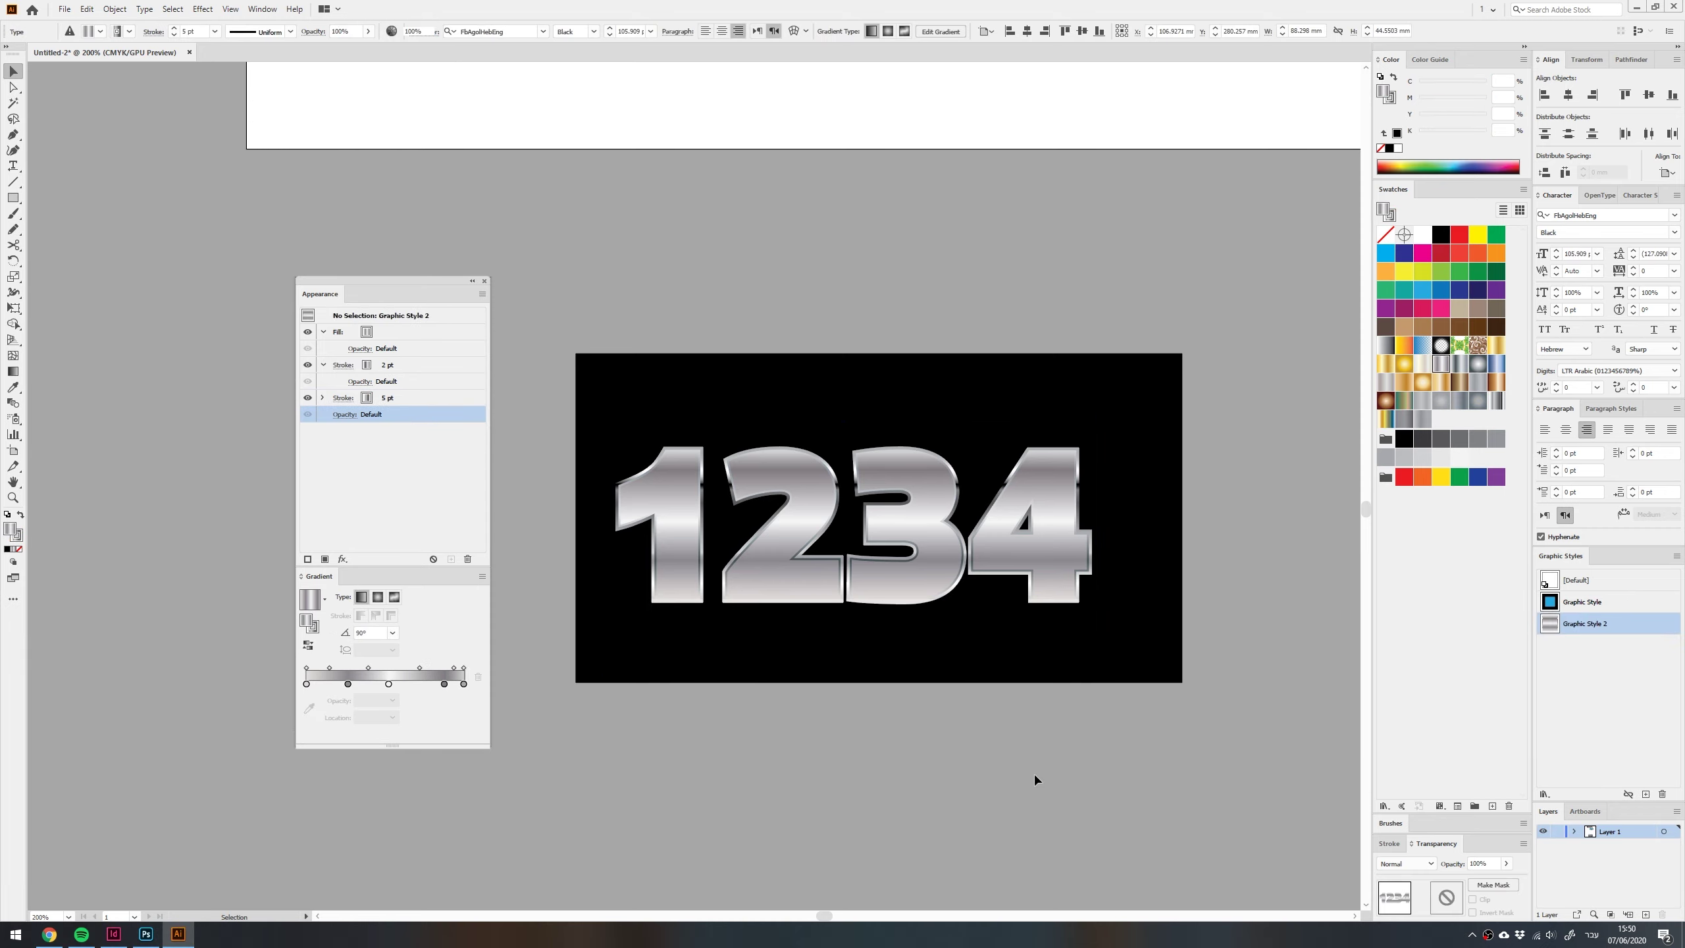
# Place the "טקסט" text beside the black rectangle and apply the new metallic graphic style to it
pyautogui.scroll(-1, 1034, 773)
pyautogui.scroll(2, 955, 405)
pyautogui.scroll(-2, 947, 459)
pyautogui.moveTo(989, 234); pyautogui.dragTo(748, 579)
pyautogui.click(1579, 624)
pyautogui.click(817, 634)
pyautogui.scroll(1, 818, 635)
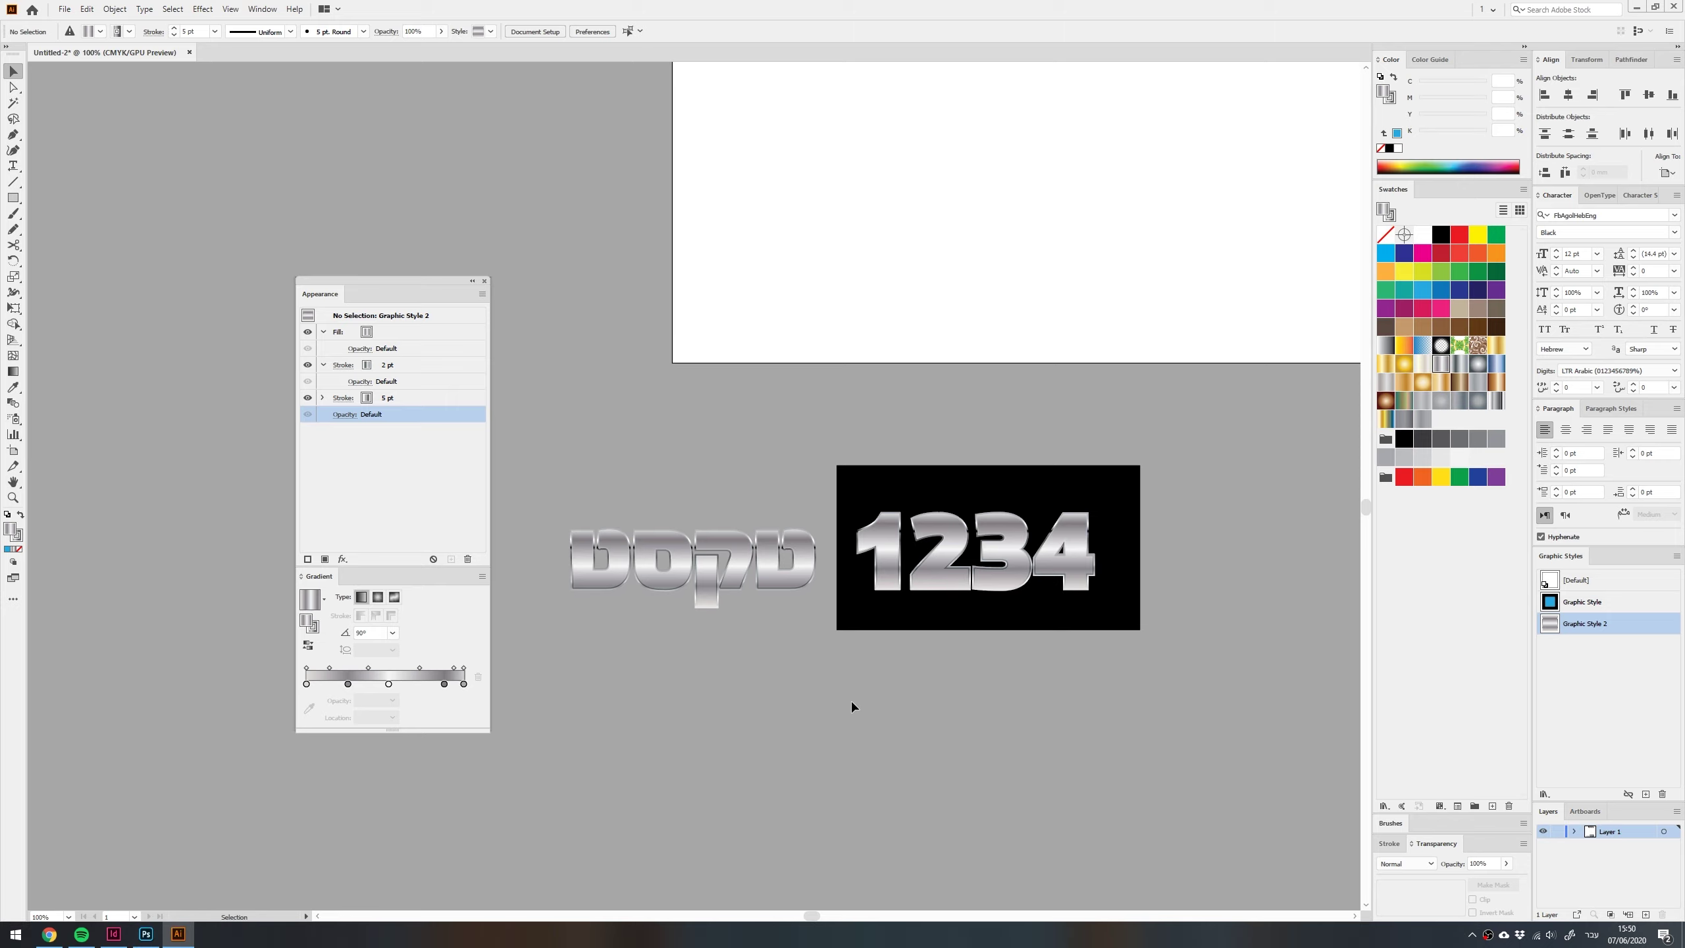
# Copy the metallic "טקסט" text into a new document and deselect it there
pyautogui.click(749, 591)
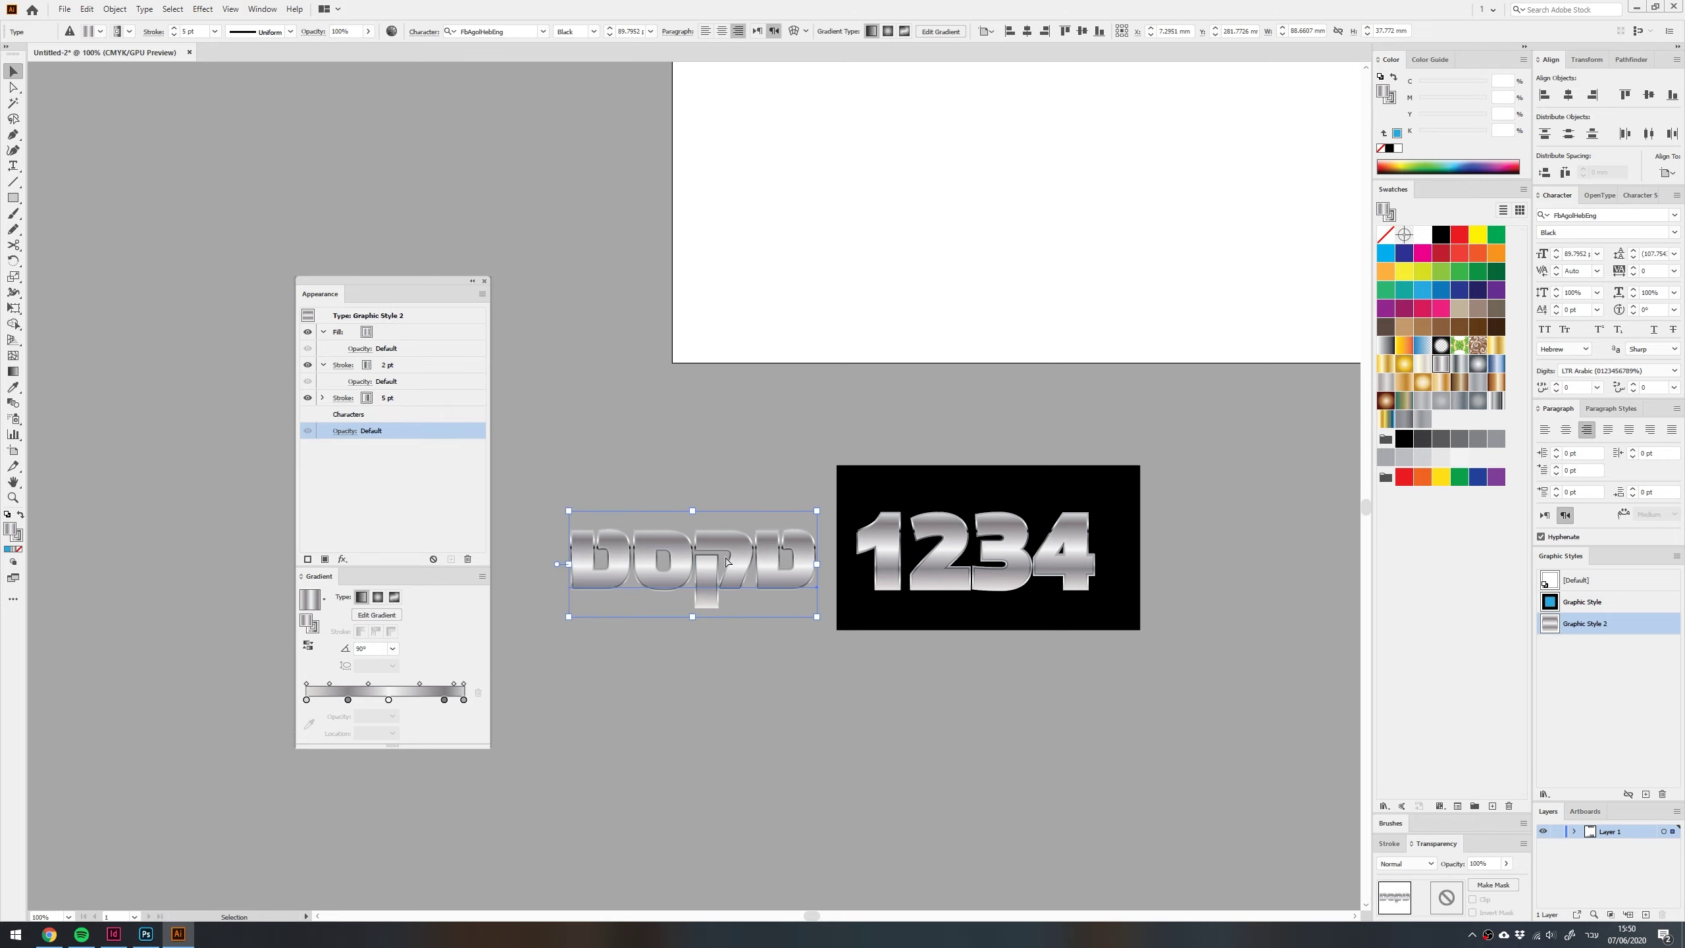
pyautogui.click(742, 666)
pyautogui.click(742, 666)
pyautogui.hotkey('ctrl', 'n')
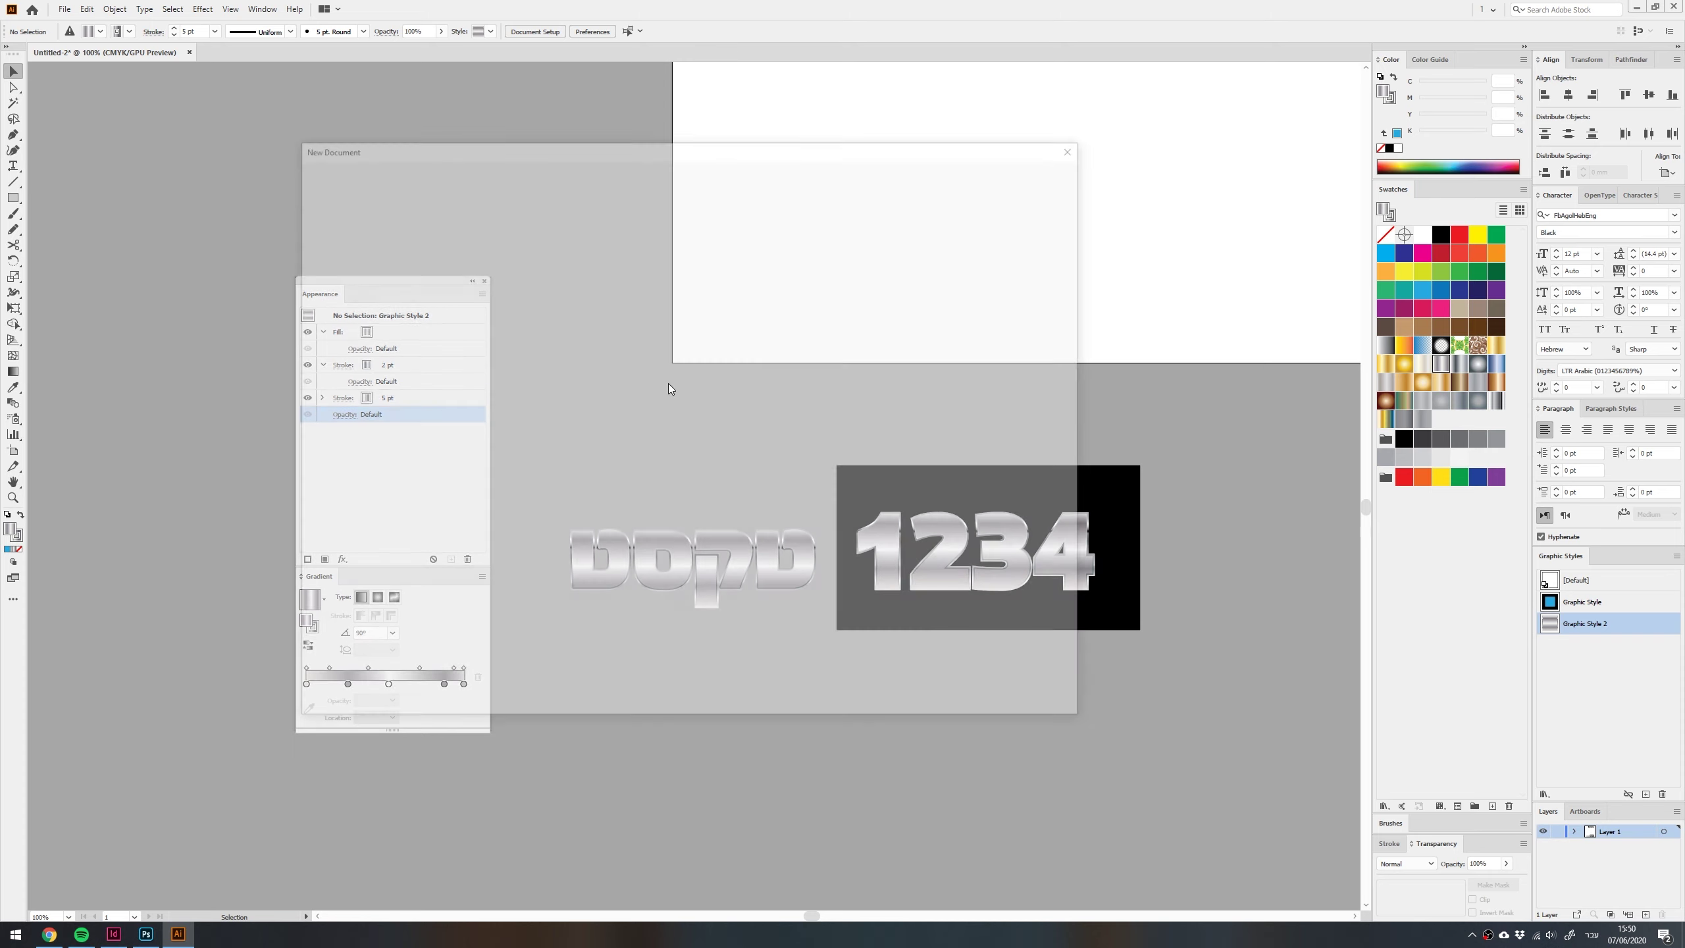
pyautogui.press('Return')
pyautogui.hotkey('ctrl', 'v')
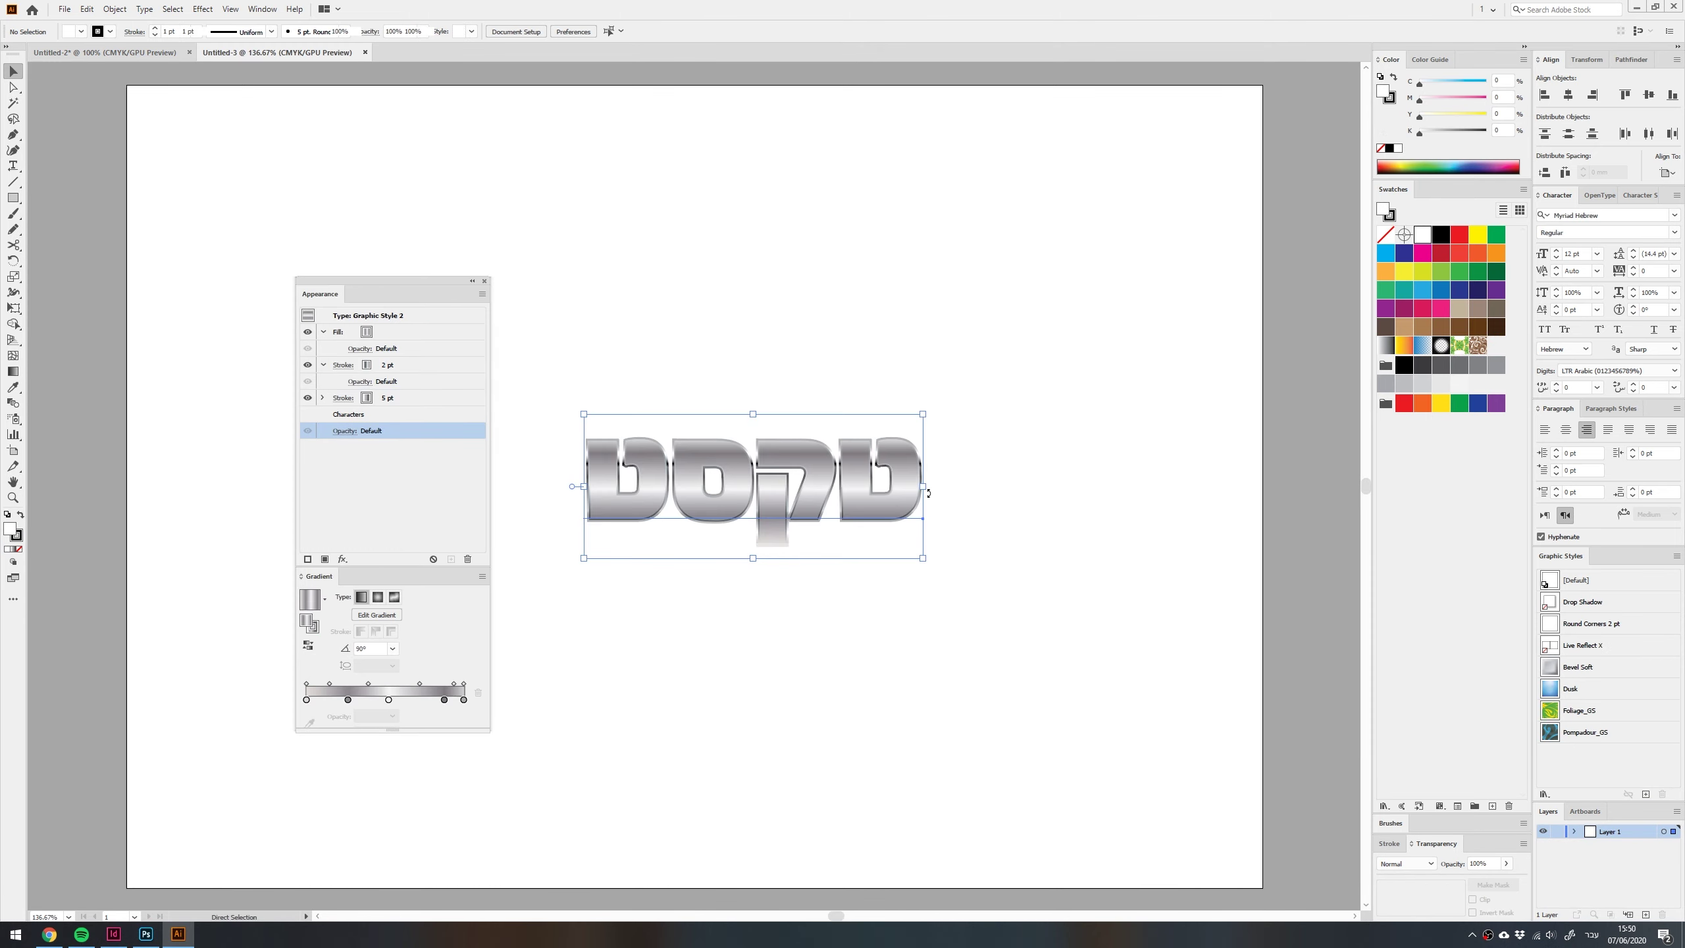
pyautogui.click(1167, 655)
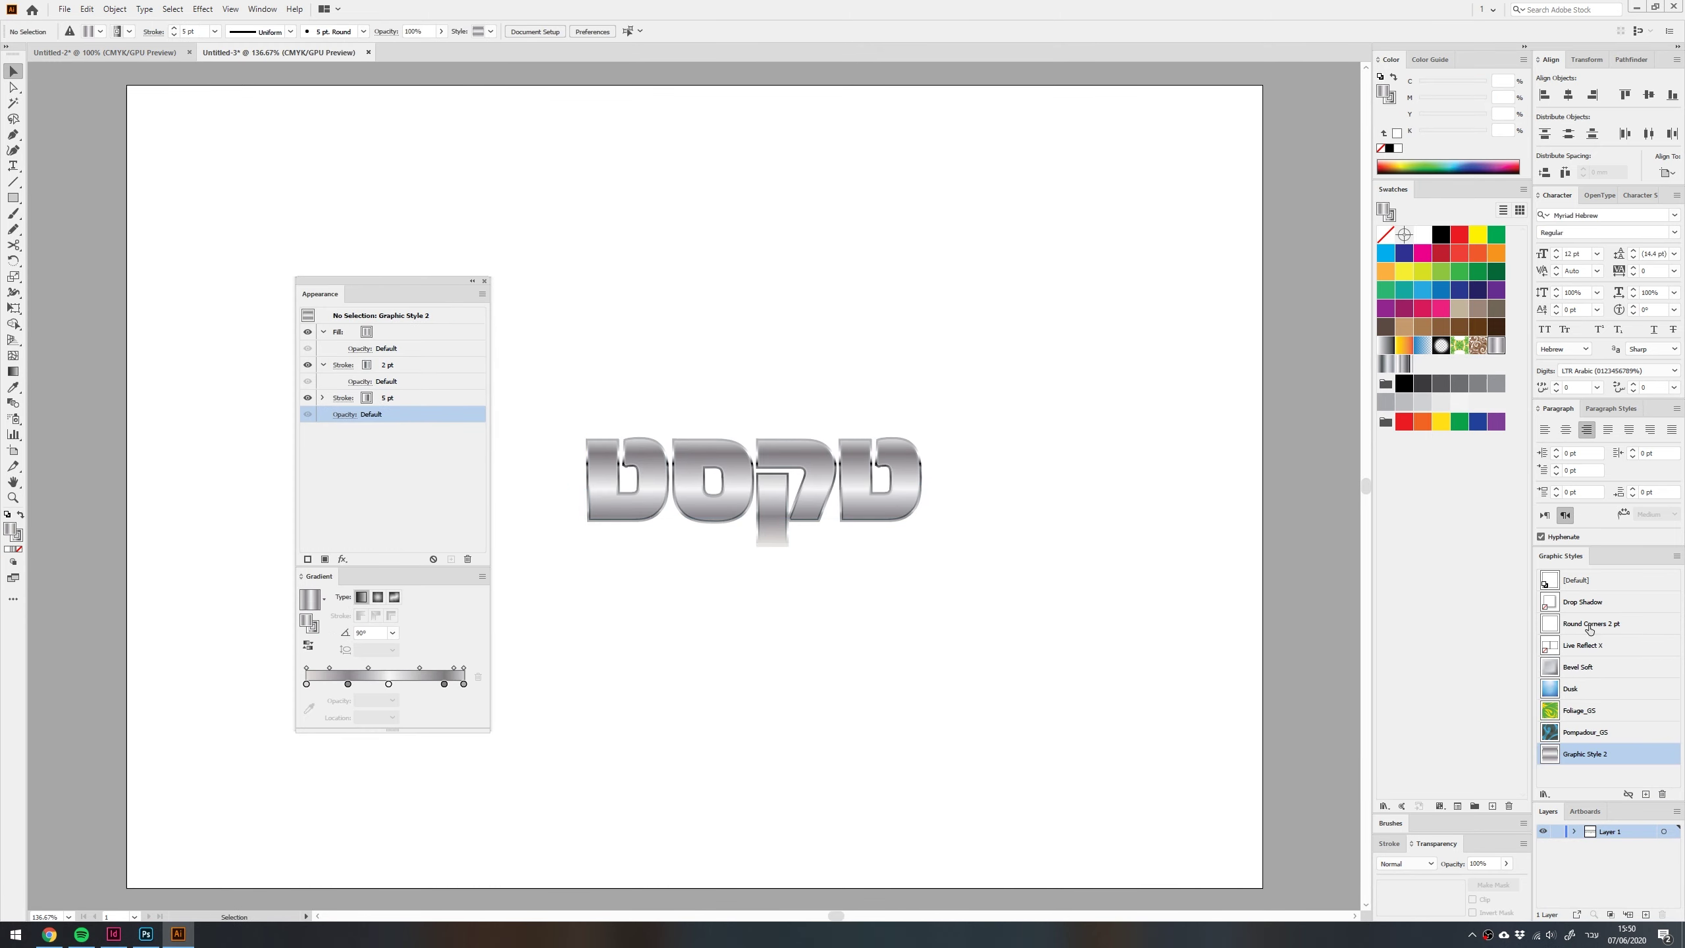
# Reposition the metallic "טקסט" text higher on the artboard, deselect it and close the new document without saving
pyautogui.moveTo(779, 491); pyautogui.dragTo(834, 342)
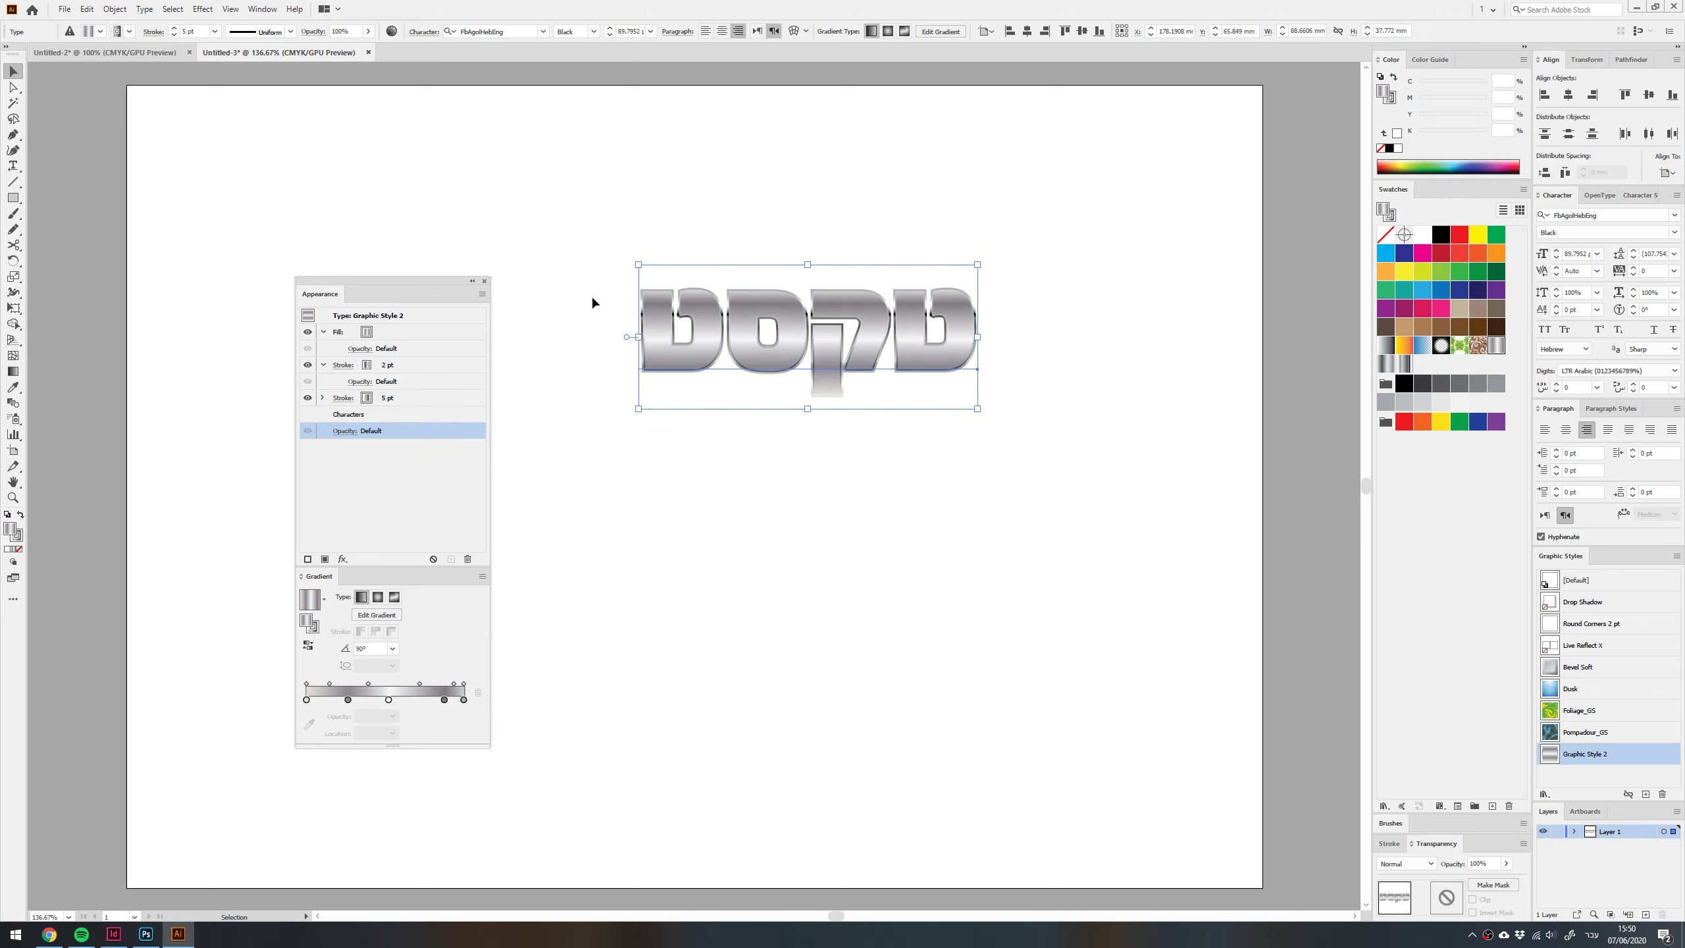
pyautogui.hotkey('ctrl', 'shift', 'a')
pyautogui.hotkey('ctrl', 'w')
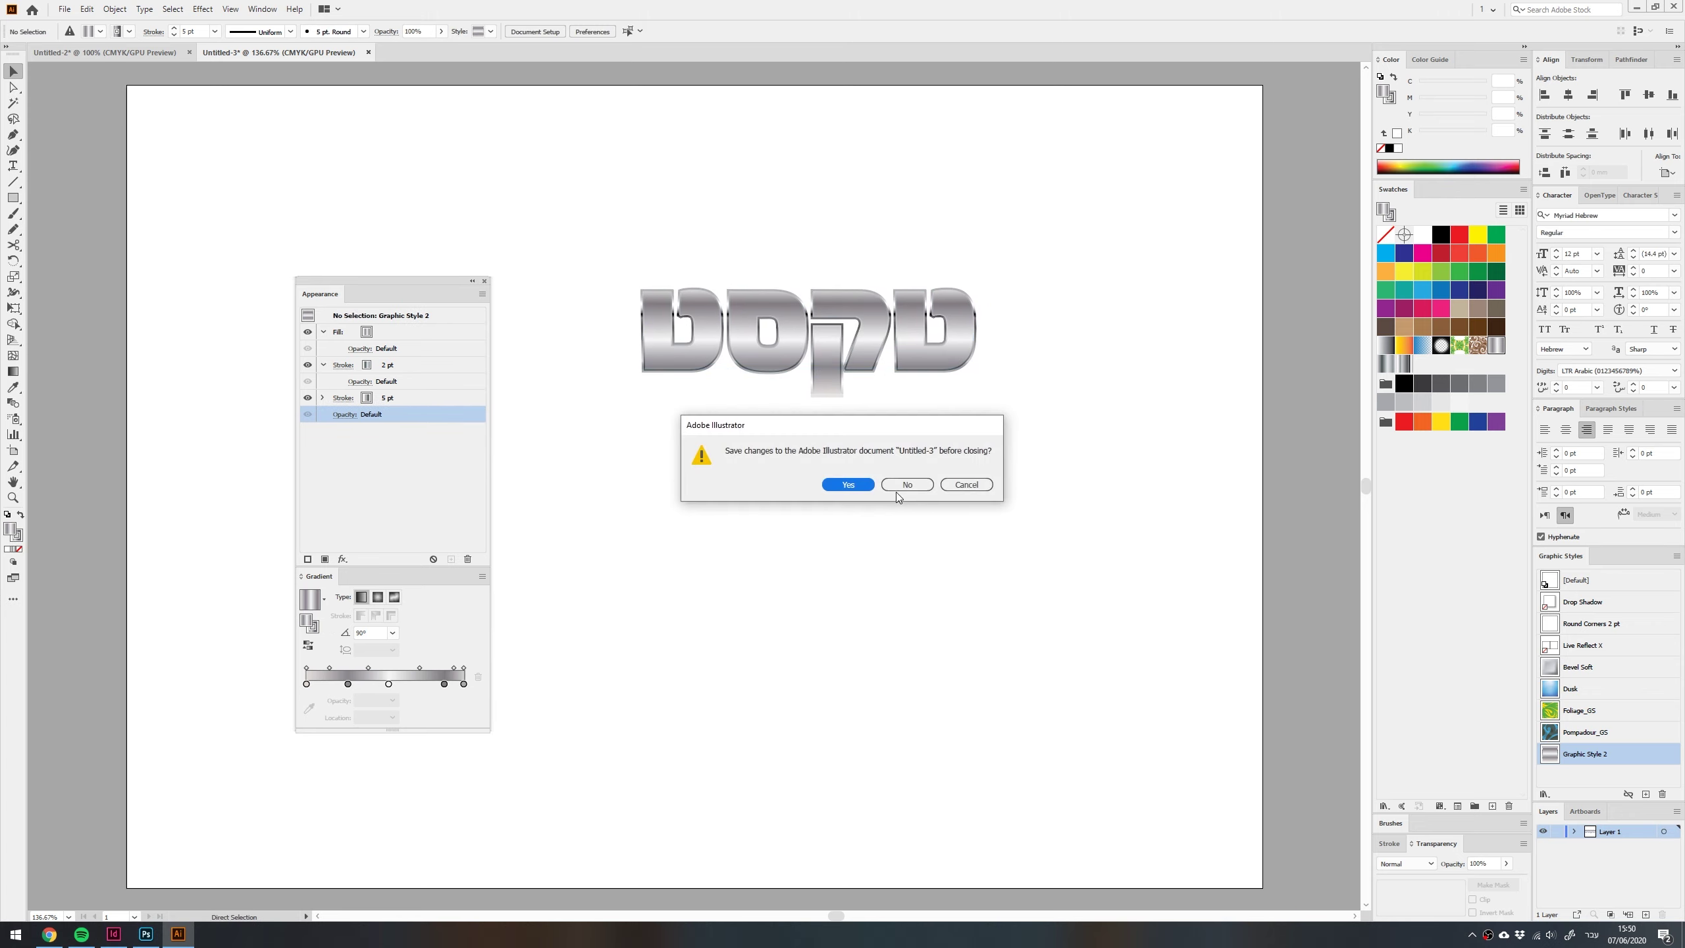
pyautogui.click(905, 483)
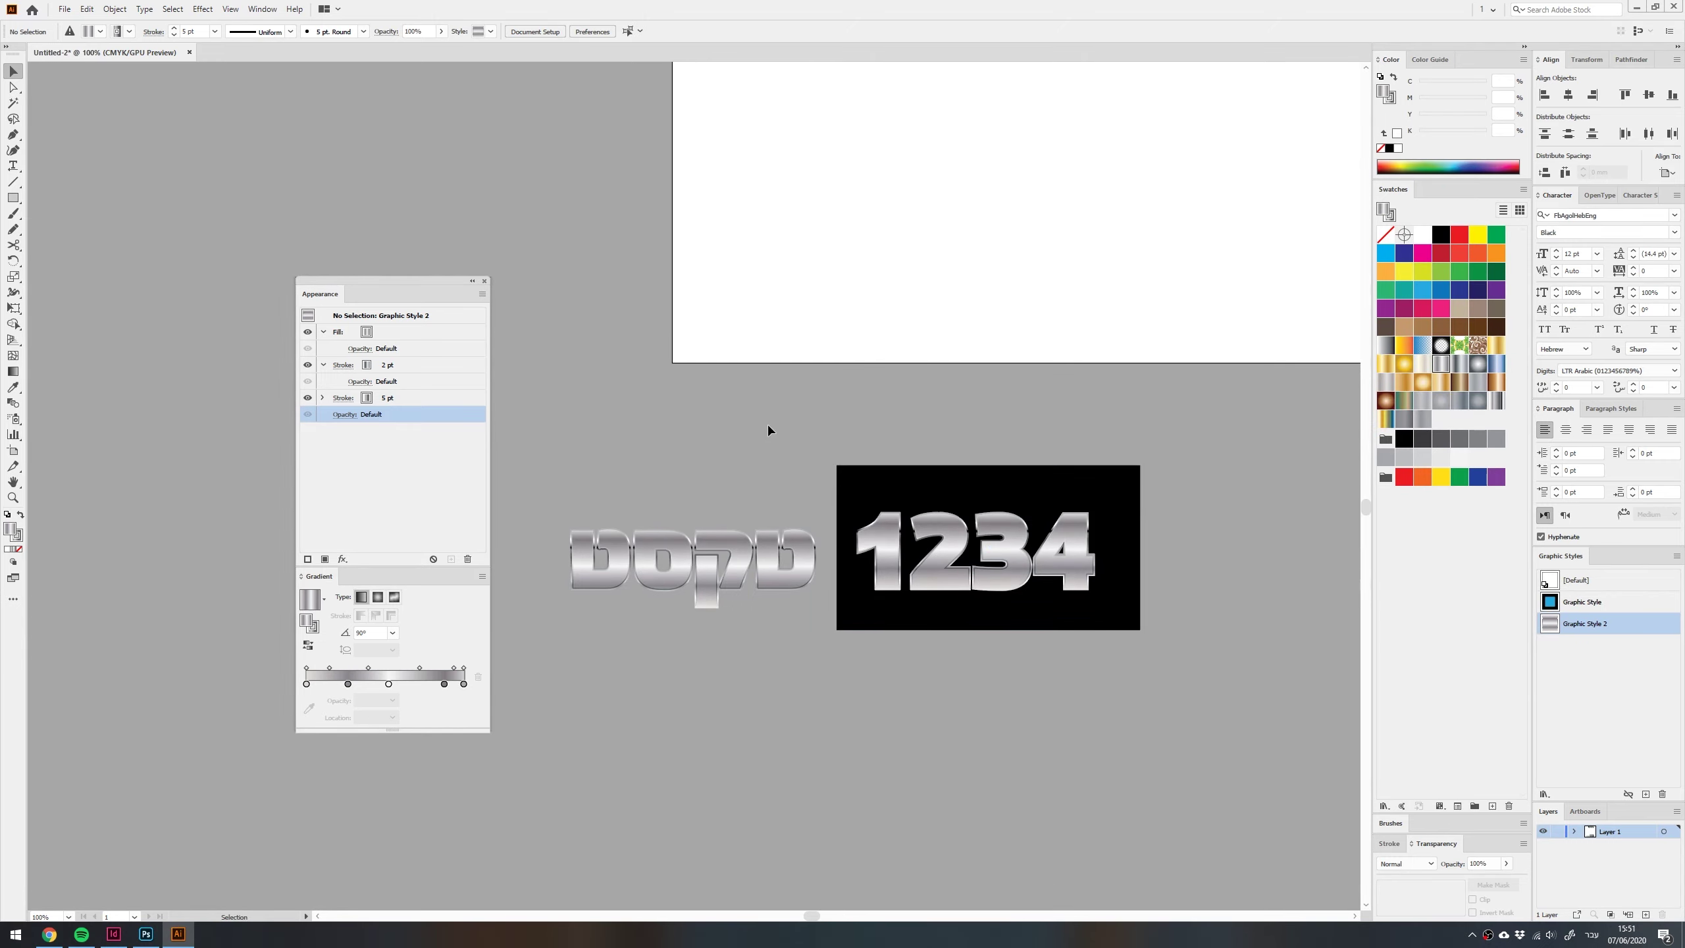
# Create a "123" text on the empty canvas, enlarge it to about 118 pt and apply the blue-and-black graphic style
pyautogui.moveTo(695, 495); pyautogui.dragTo(833, 582)
pyautogui.hotkey('ctrl', 'v')
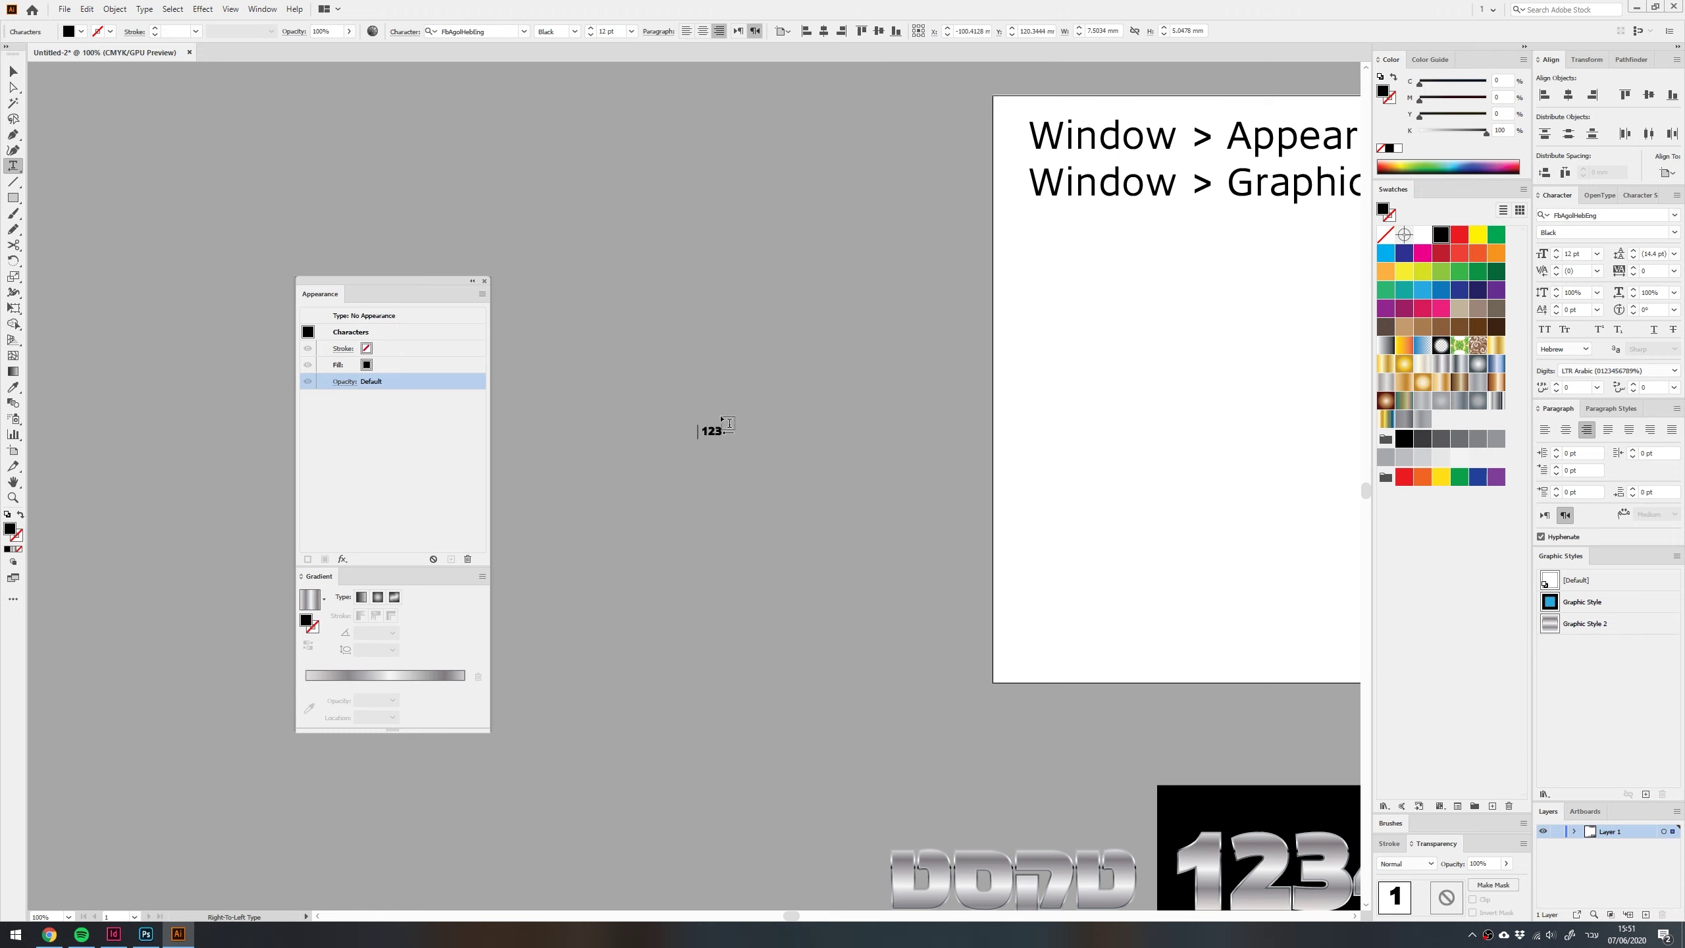
pyautogui.moveTo(724, 426); pyautogui.dragTo(814, 364)
pyautogui.click(1583, 601)
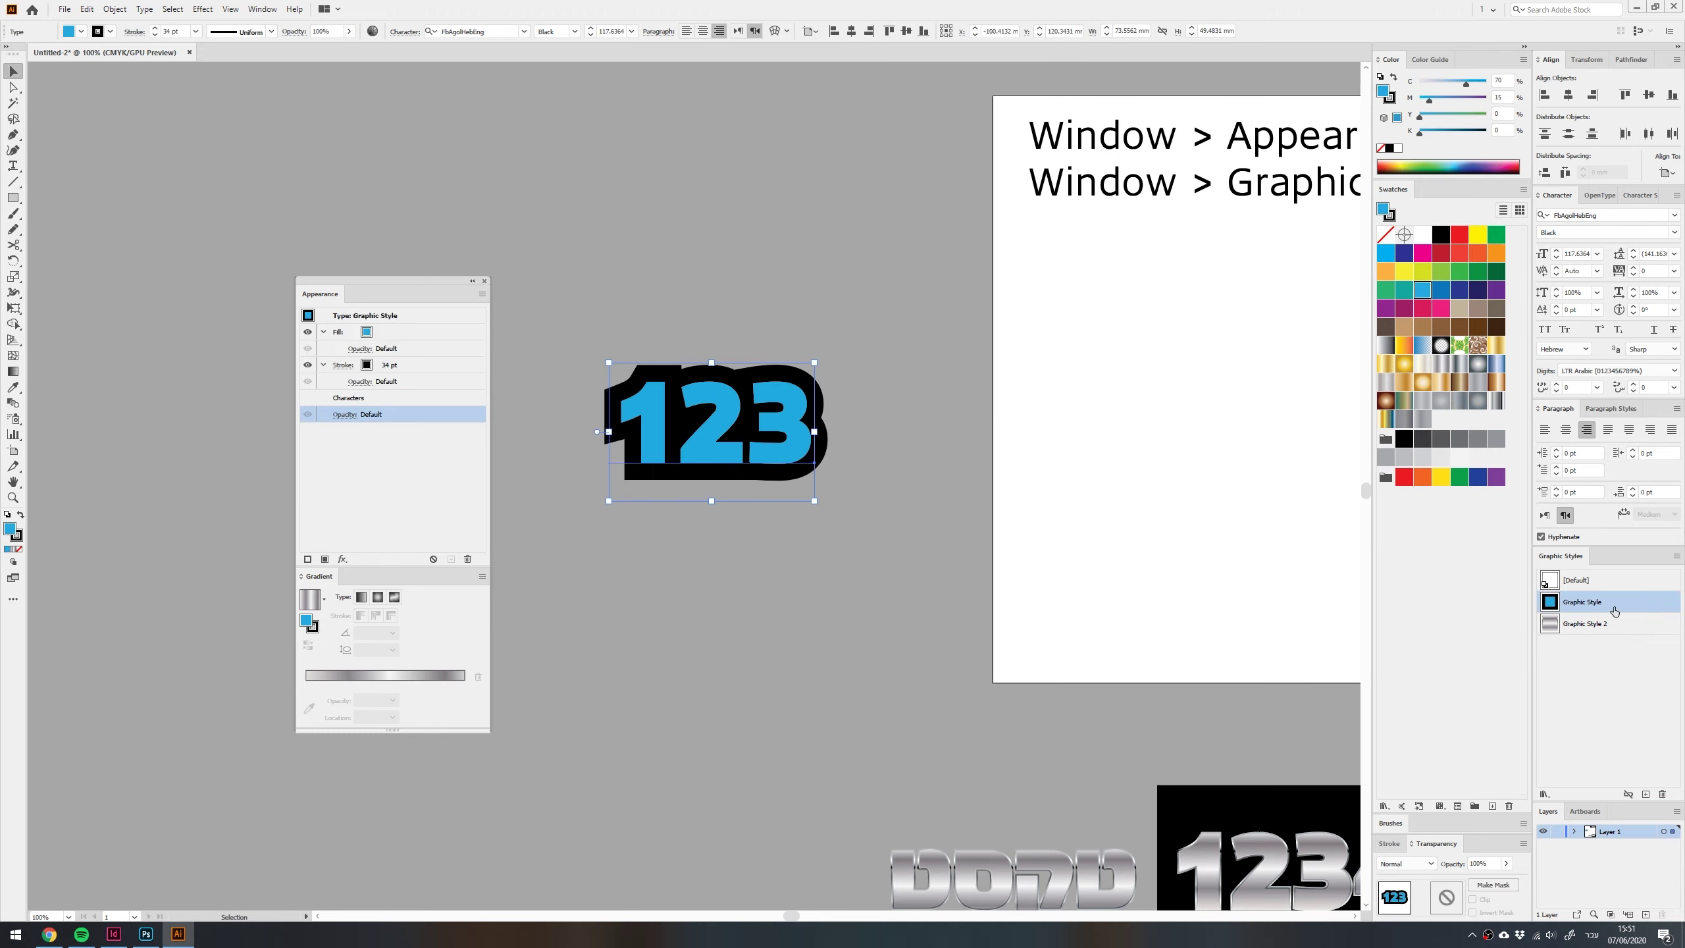
# Set the weight of the "123" text's black stroke to 20 pt
pyautogui.hotkey('ctrl', '+')
pyautogui.click(425, 365)
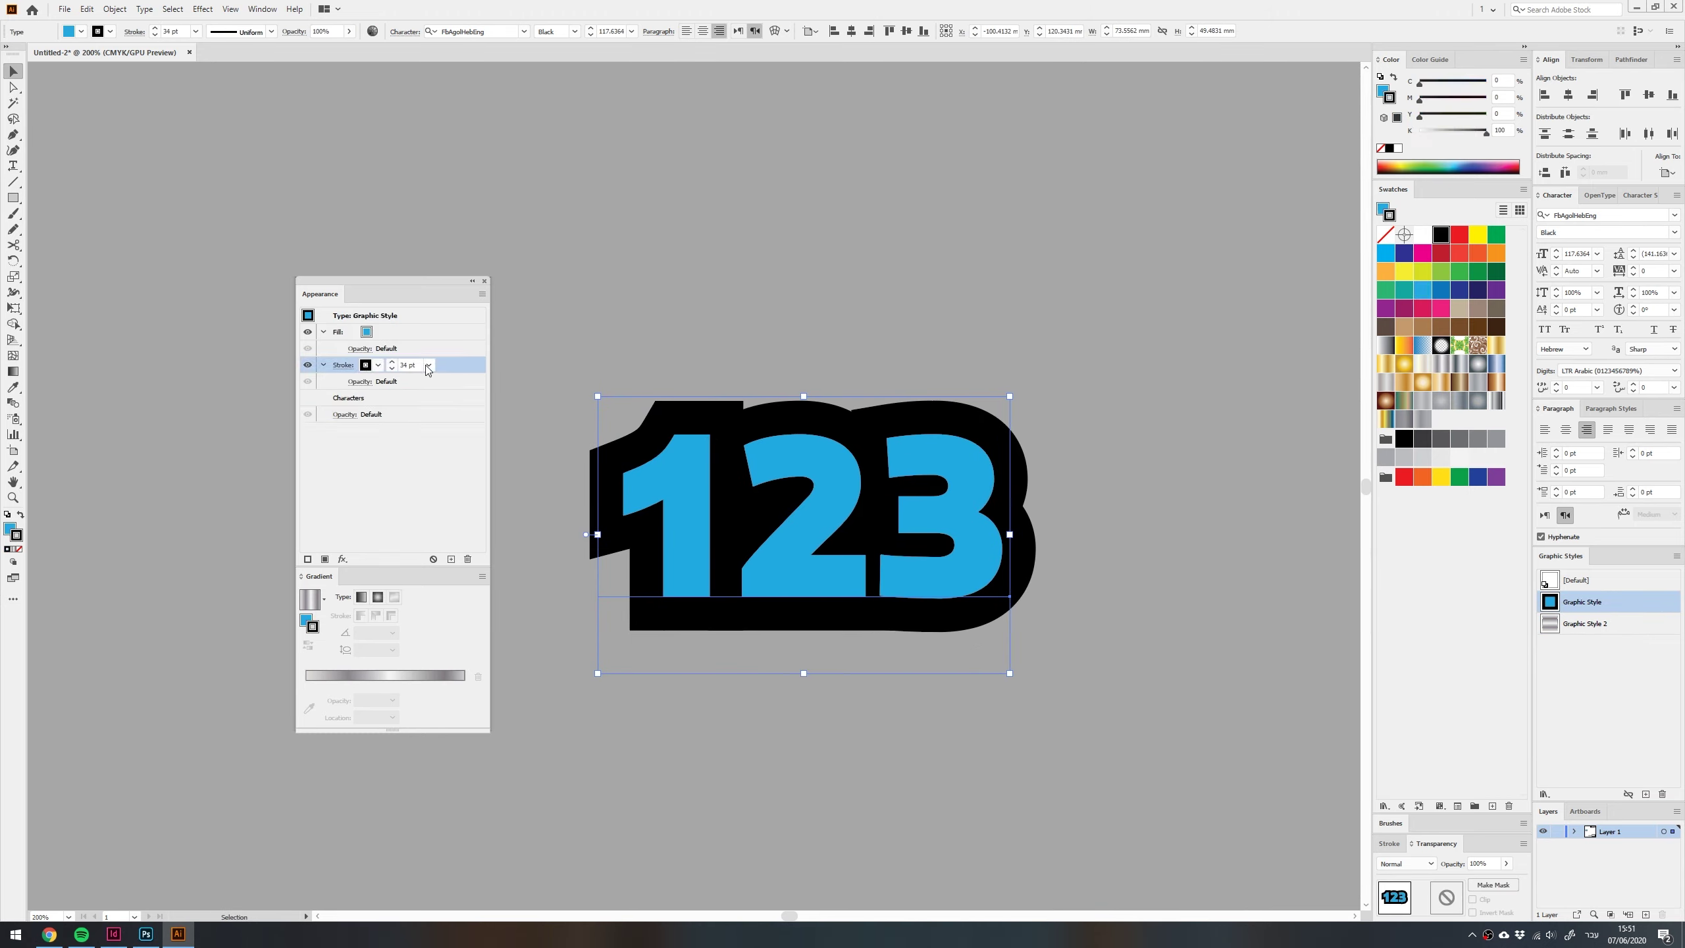
pyautogui.click(417, 366)
pyautogui.write('20')
pyautogui.press('Return')
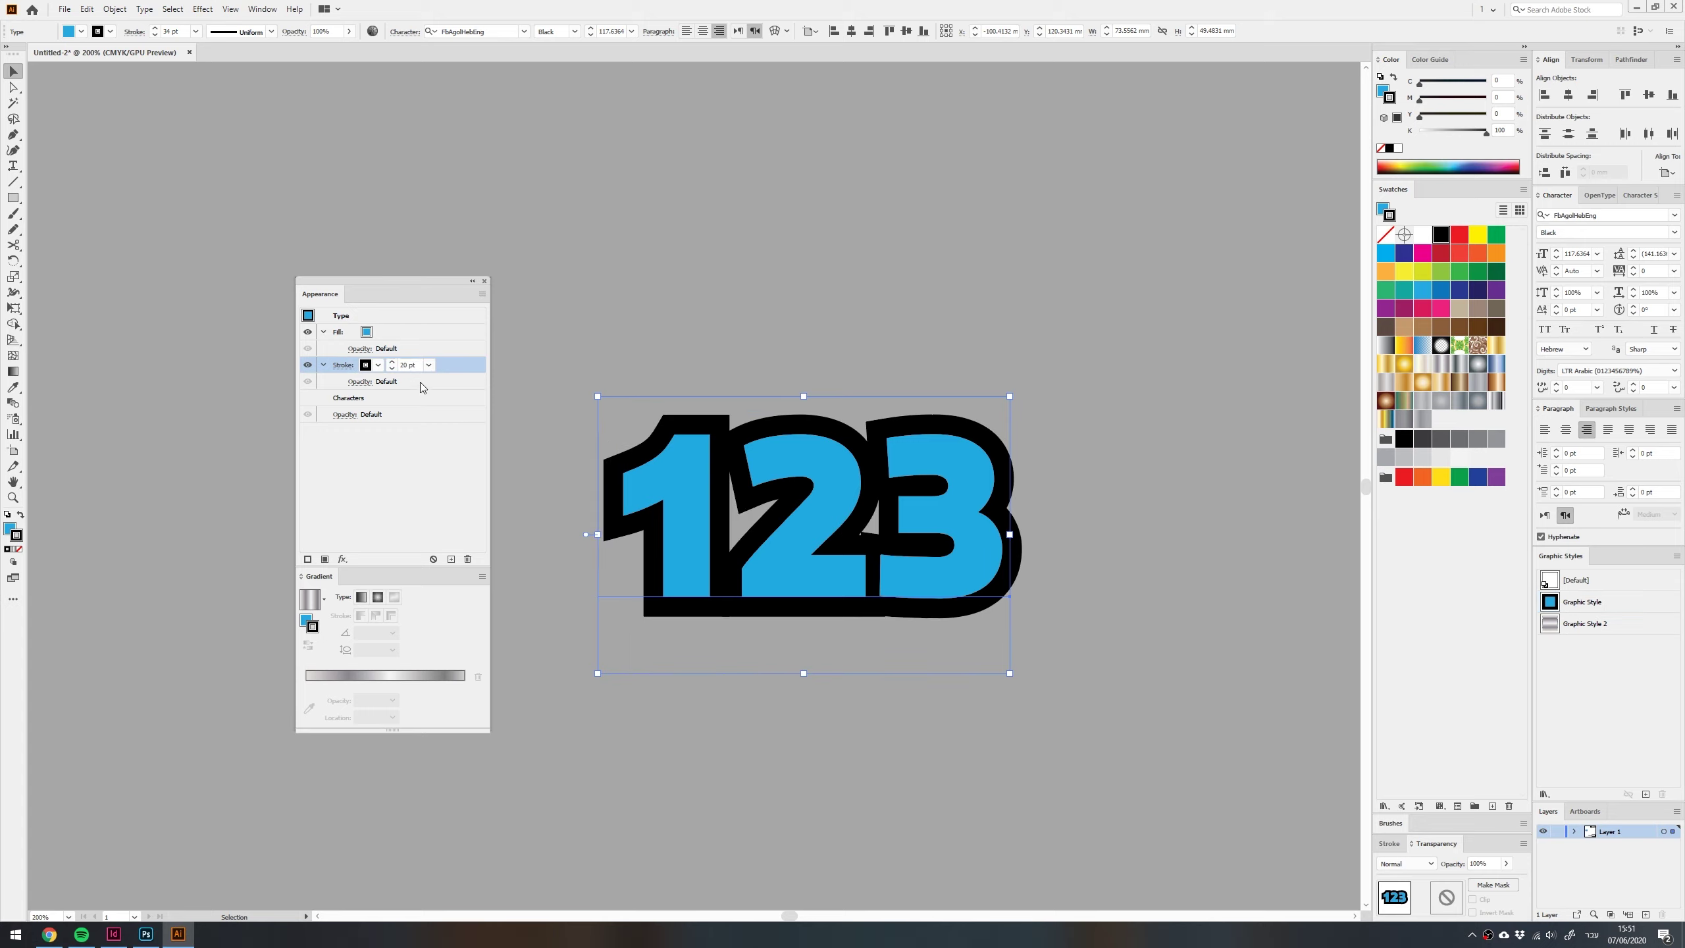
# Add a second stroke above the black one, colour it white and set its weight to 10 pt
pyautogui.click(379, 366)
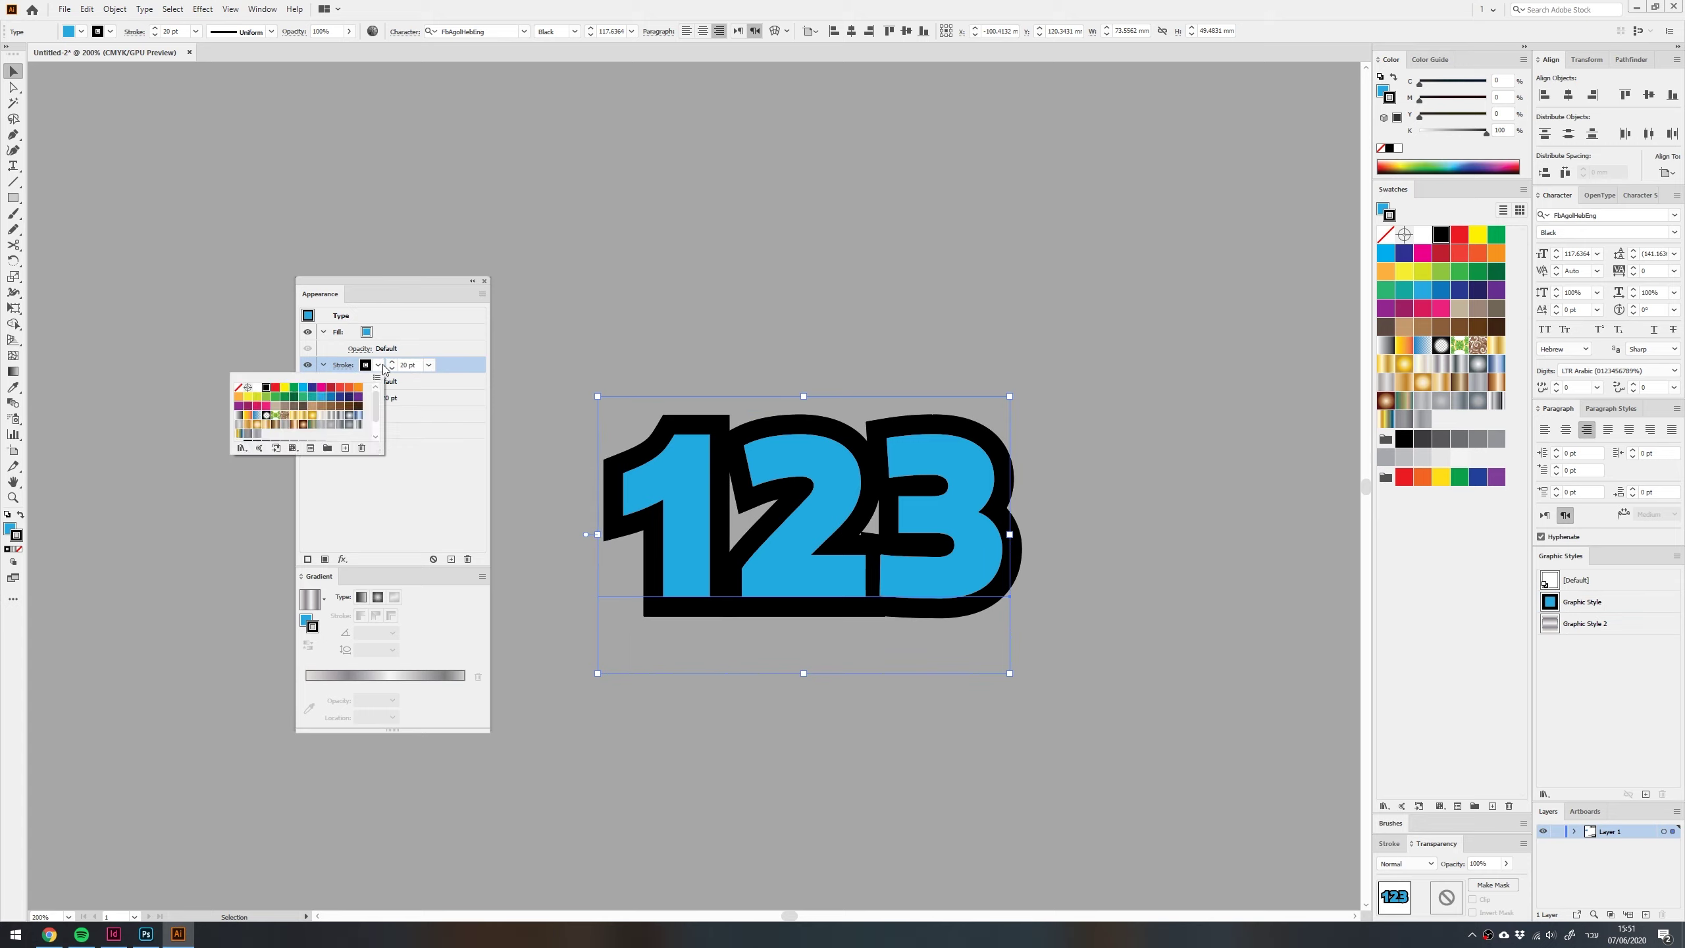
pyautogui.click(258, 388)
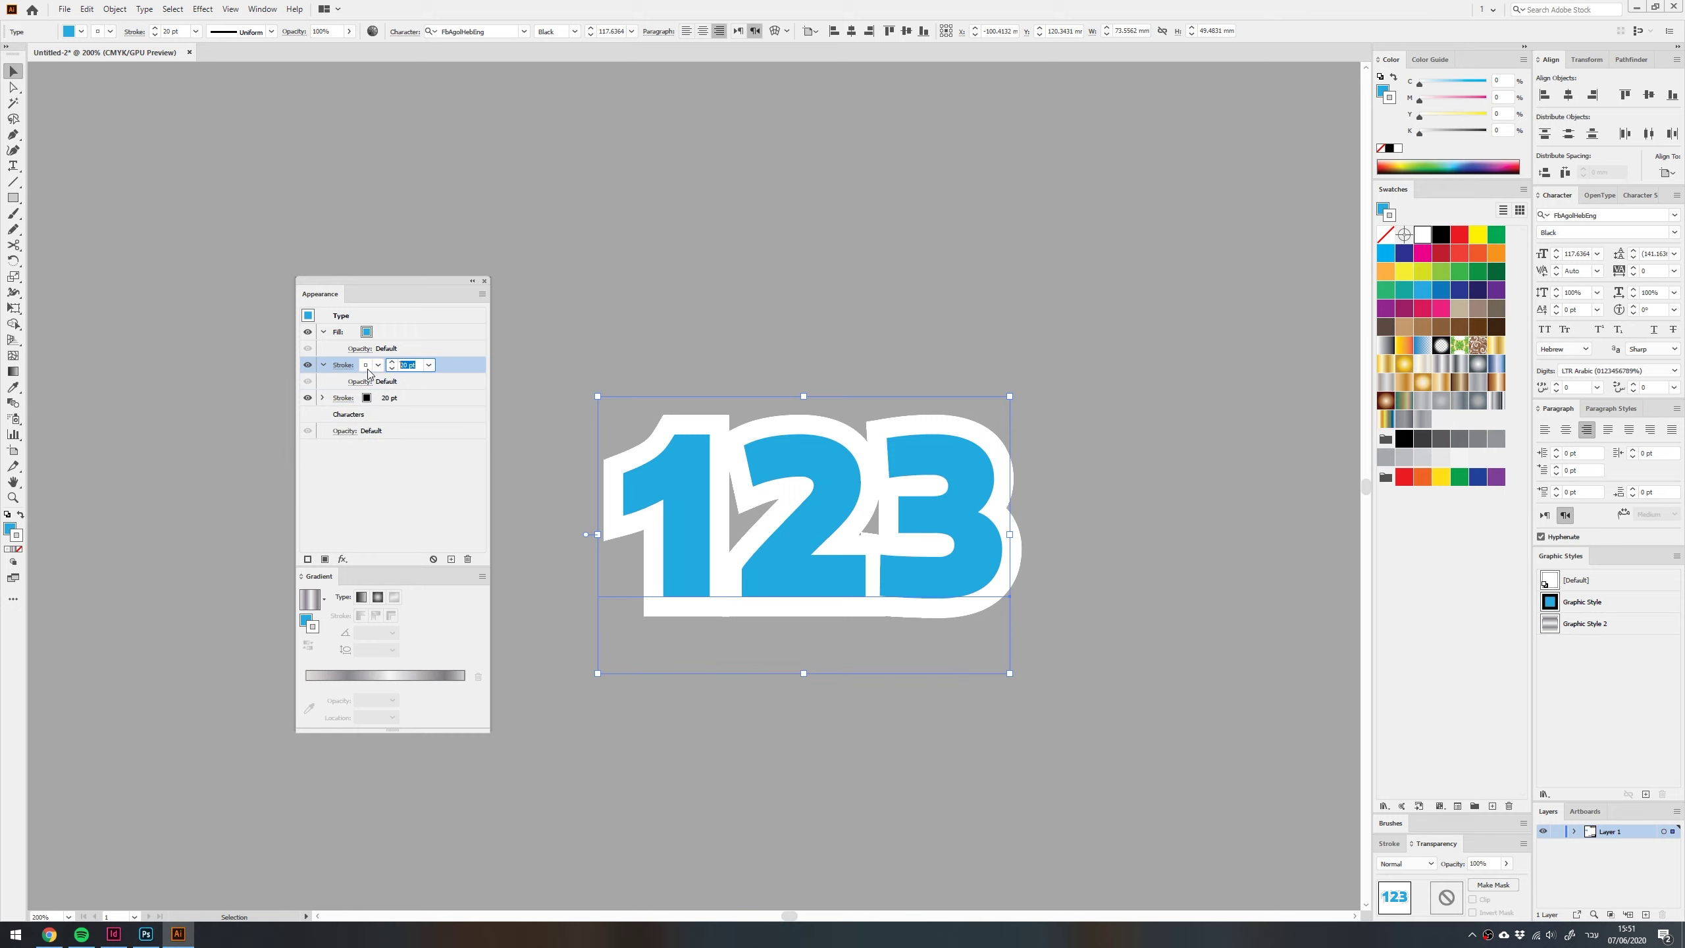
pyautogui.write('10')
# Recolour the outer black stroke dark blue, increase its weight to 25 pt and deselect the text
pyautogui.click(412, 398)
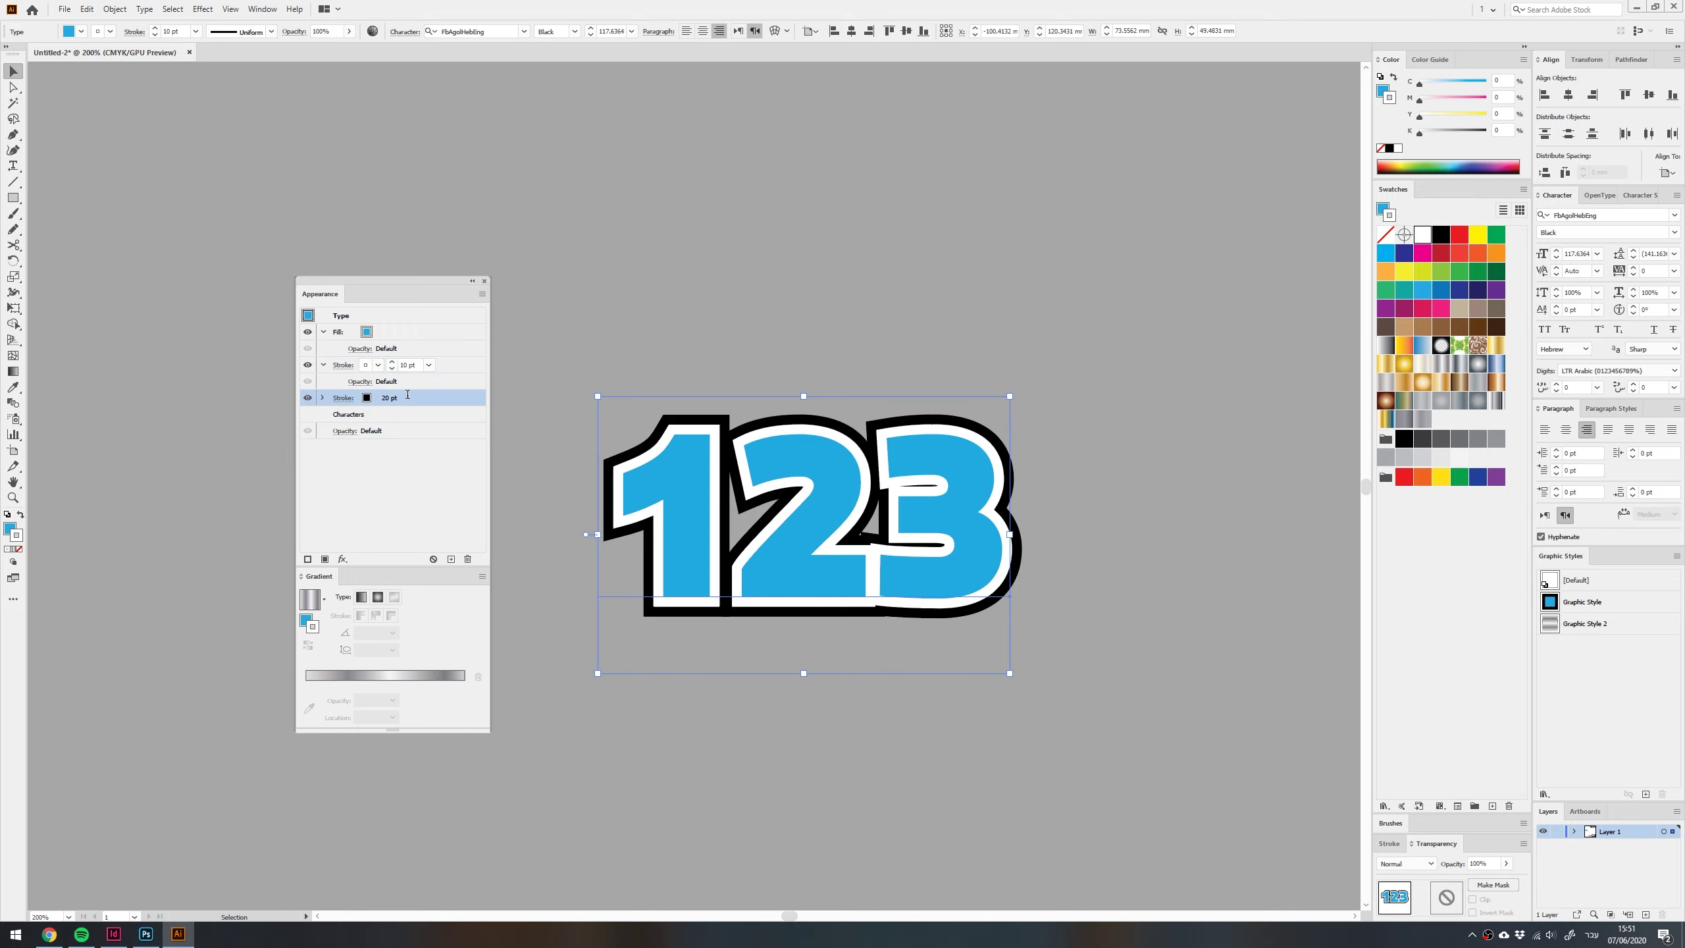
pyautogui.click(1402, 259)
pyautogui.click(397, 398)
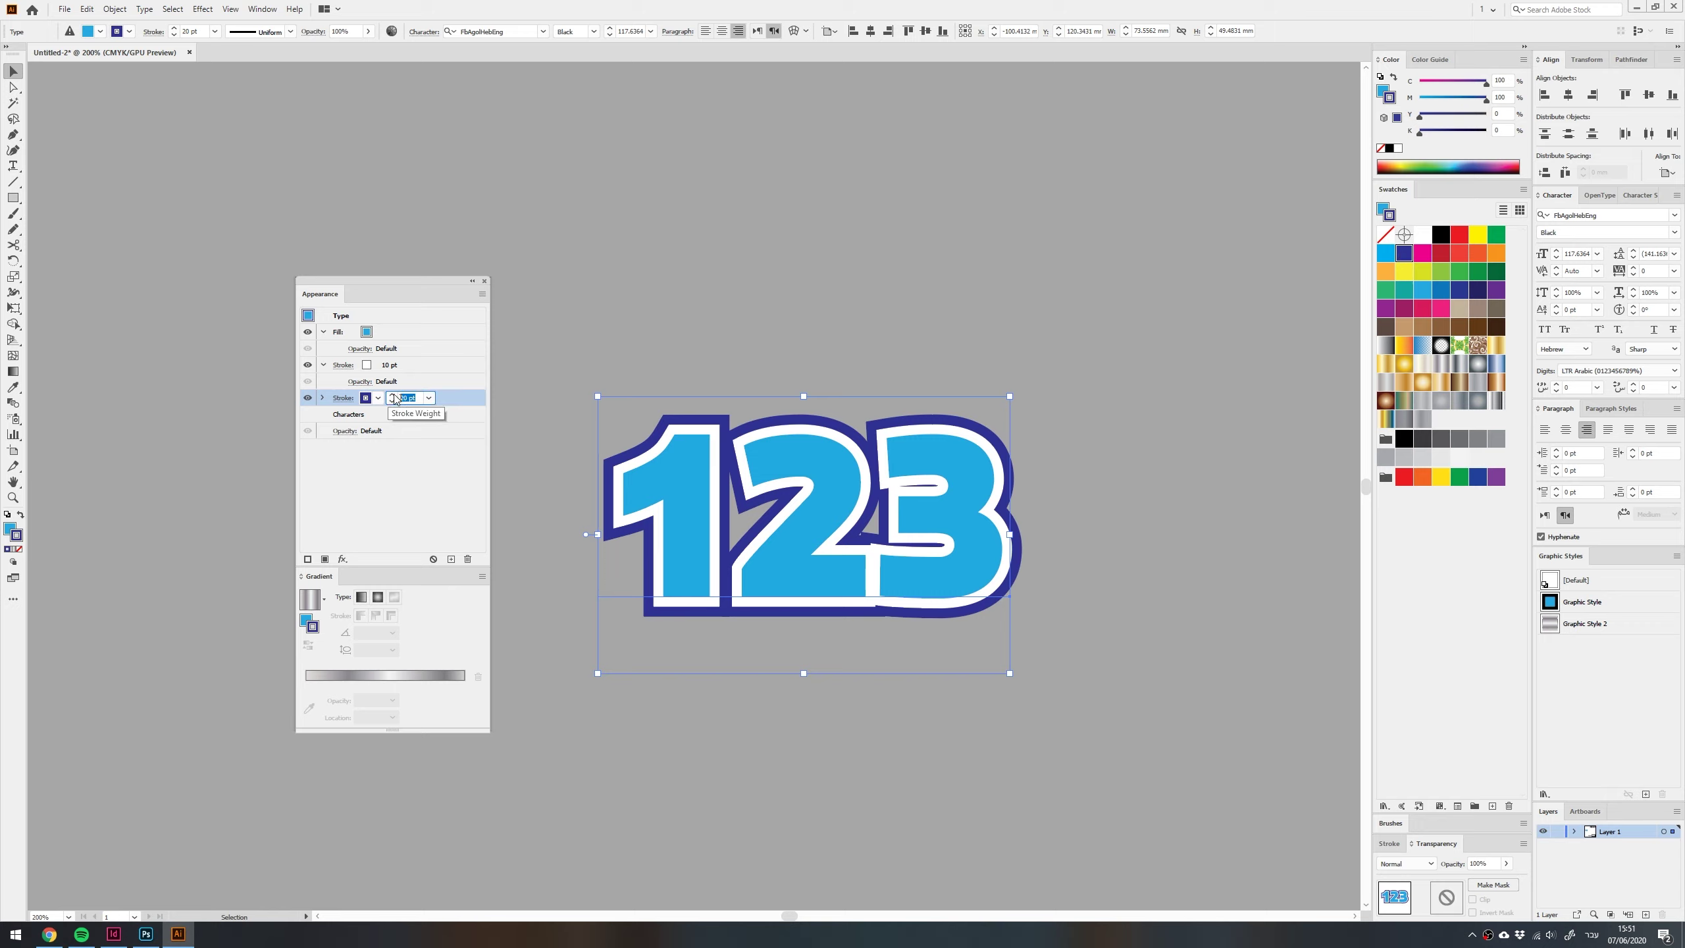
pyautogui.click(393, 395)
pyautogui.click(393, 395)
pyautogui.click(393, 395)
pyautogui.click(393, 395)
pyautogui.click(393, 395)
pyautogui.click(408, 485)
pyautogui.click(509, 458)
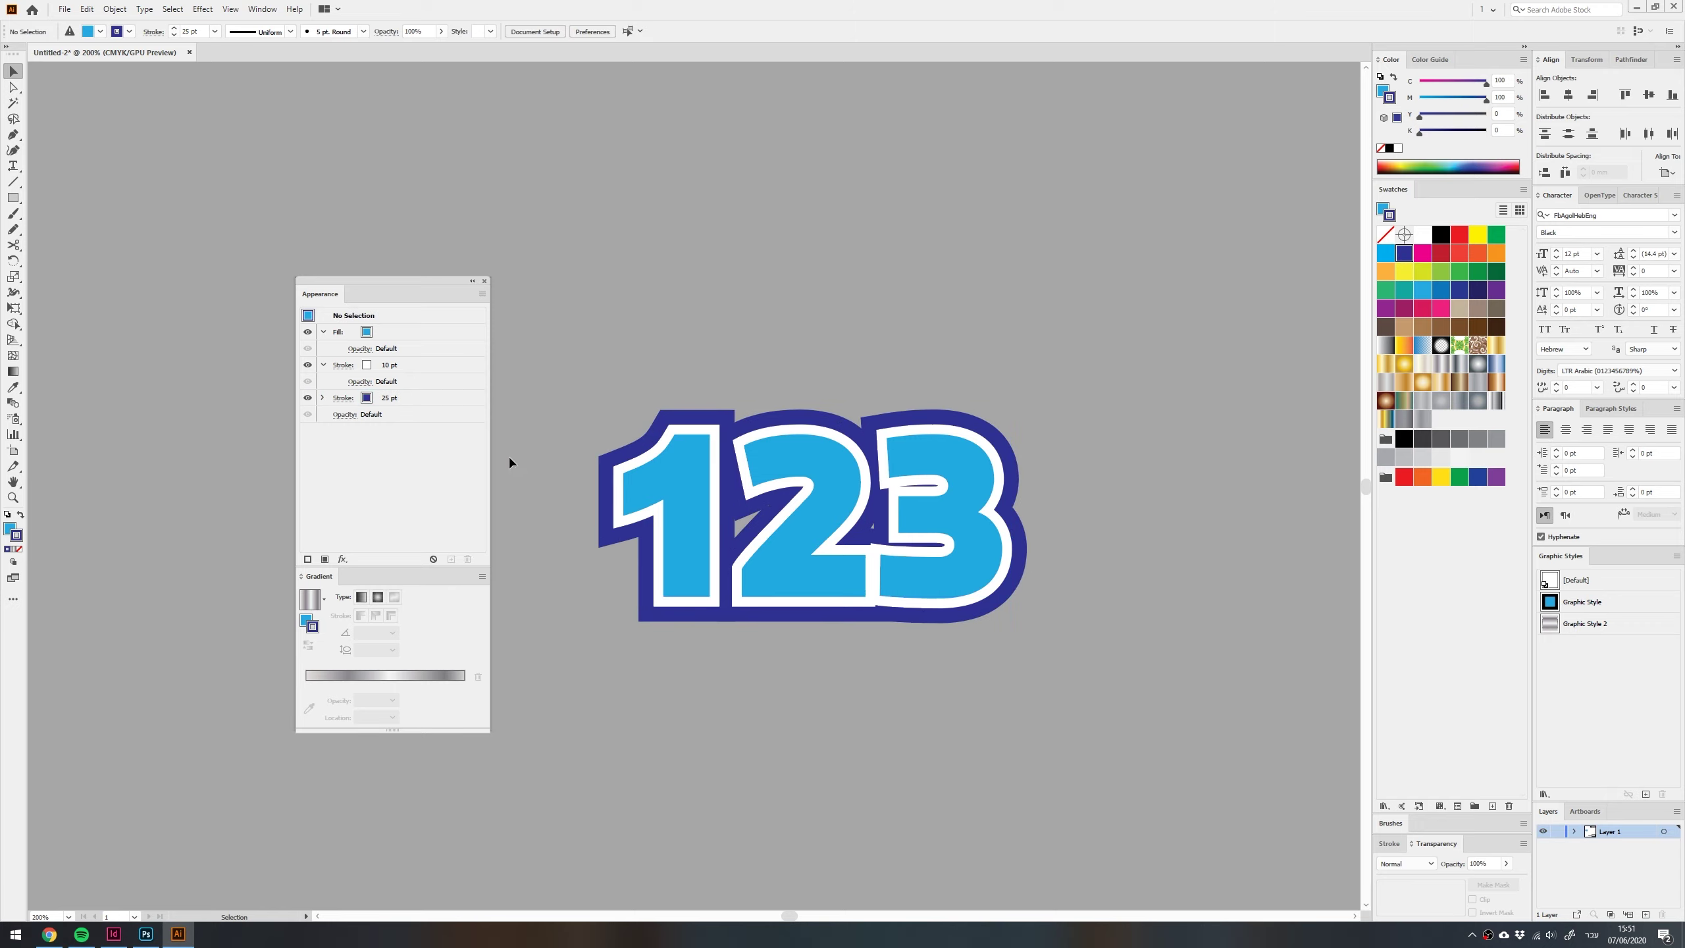
# Collapse the details of the fill and the white stroke in the appearance list
pyautogui.click(323, 366)
pyautogui.click(323, 331)
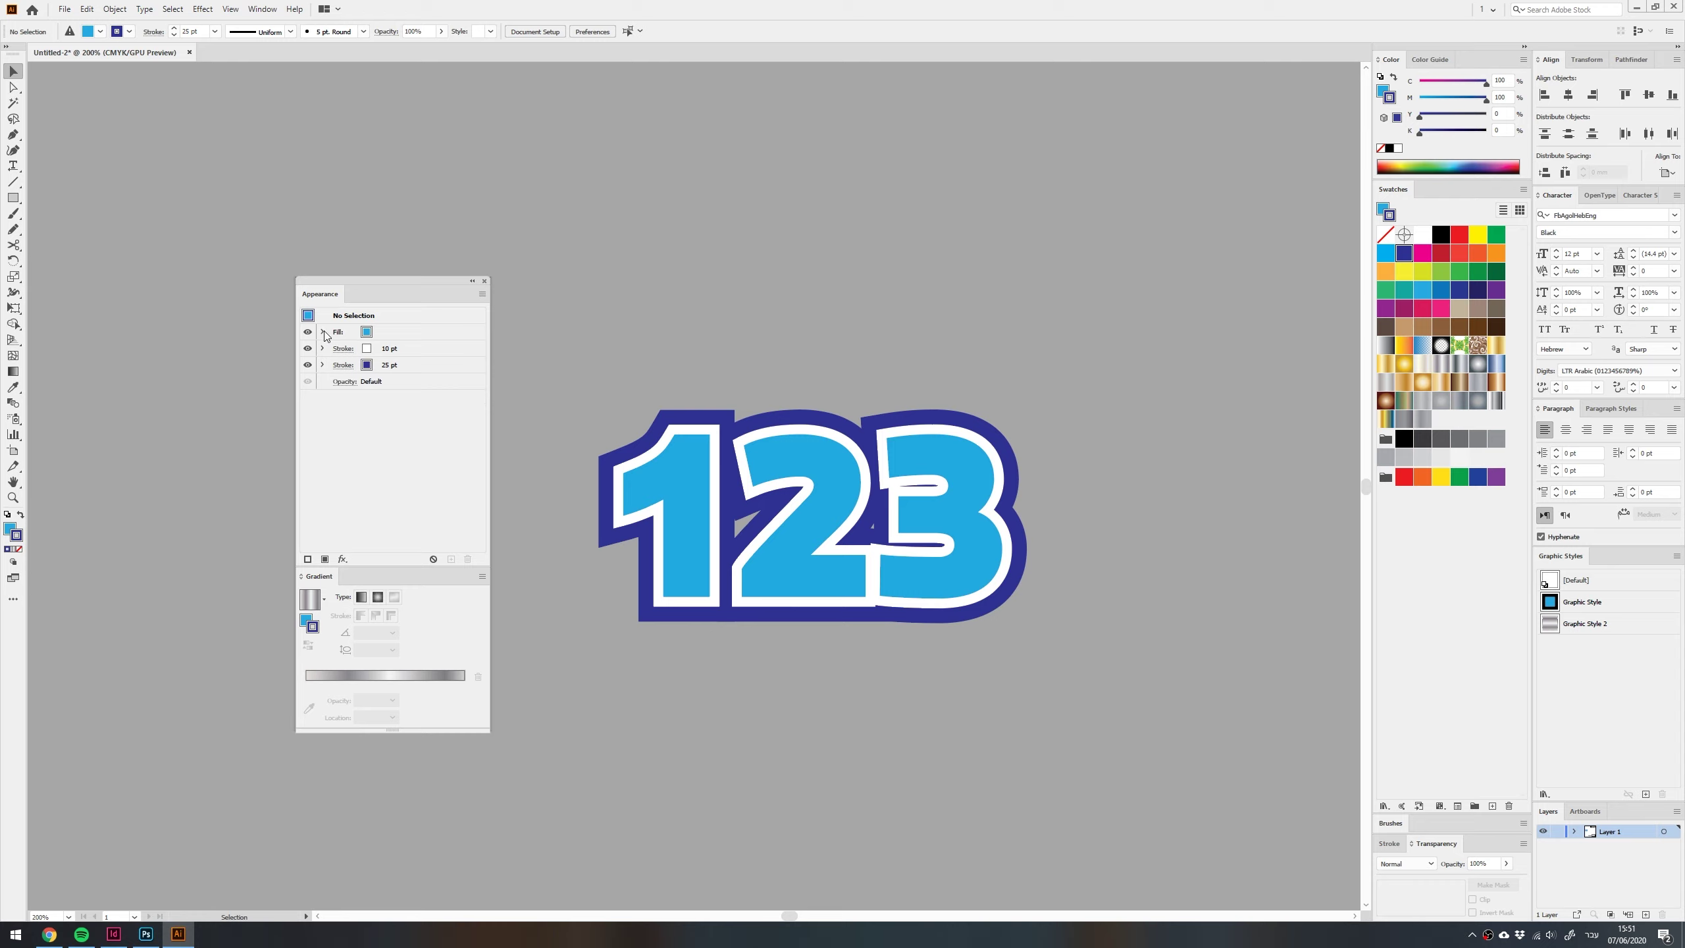
pyautogui.click(406, 349)
pyautogui.click(413, 366)
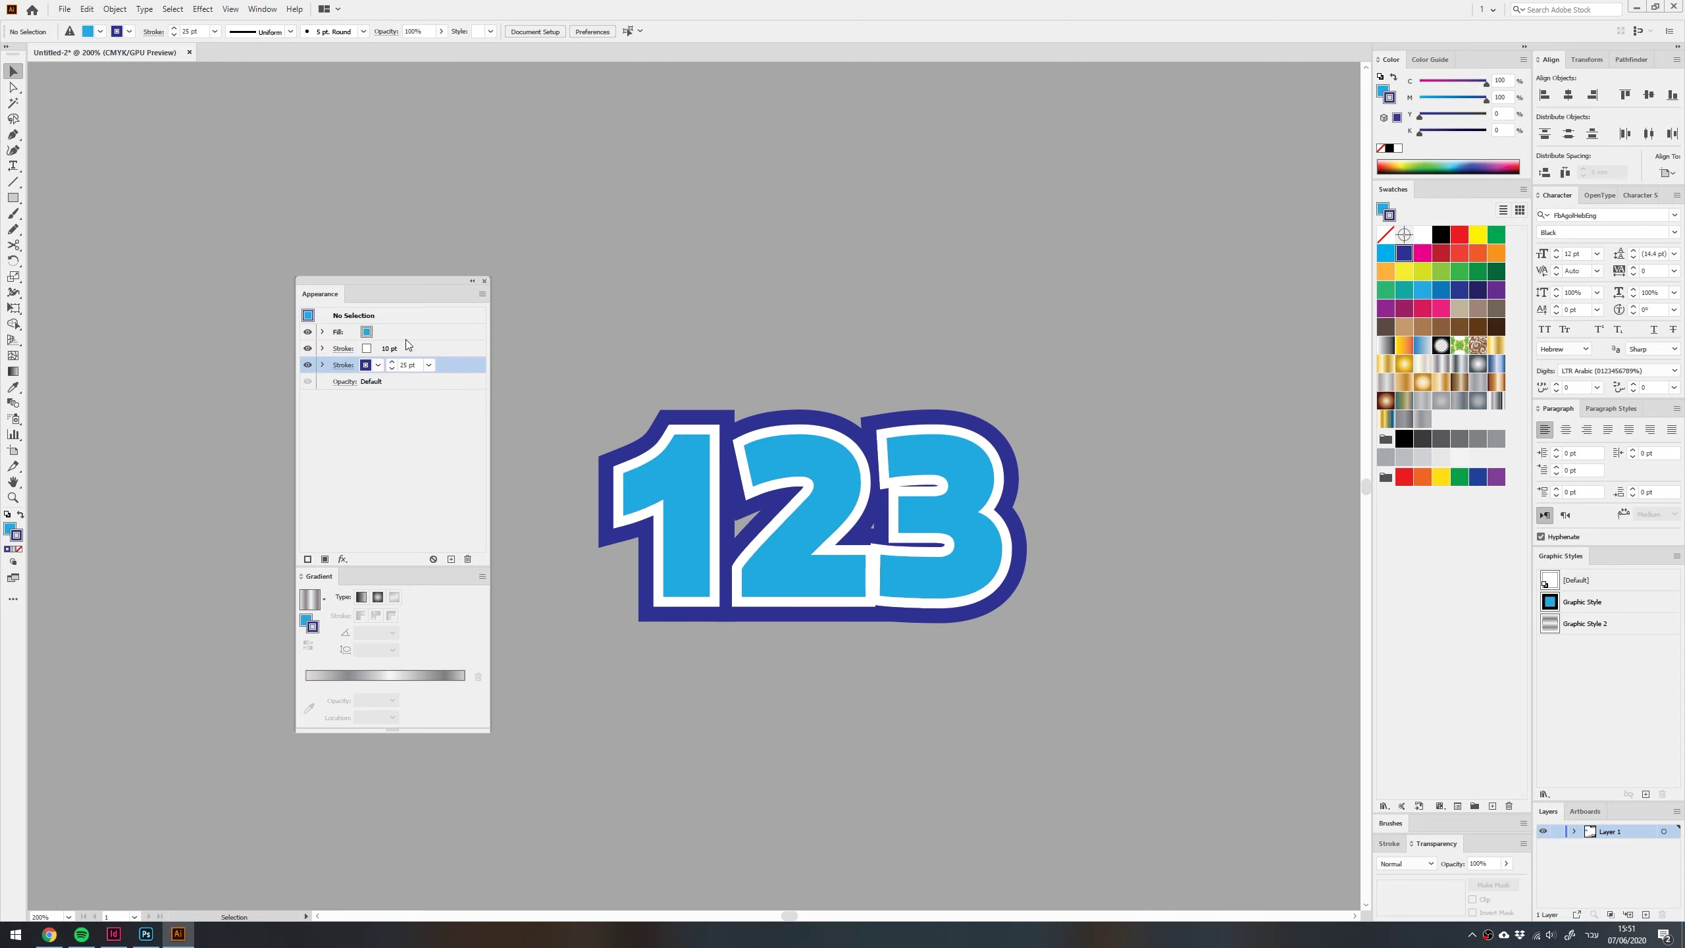
pyautogui.click(394, 452)
# Apply a Multiply drop shadow to the whole "123" text with 50% opacity, 2 mm X and Y offsets and 1 mm blur
pyautogui.click(769, 507)
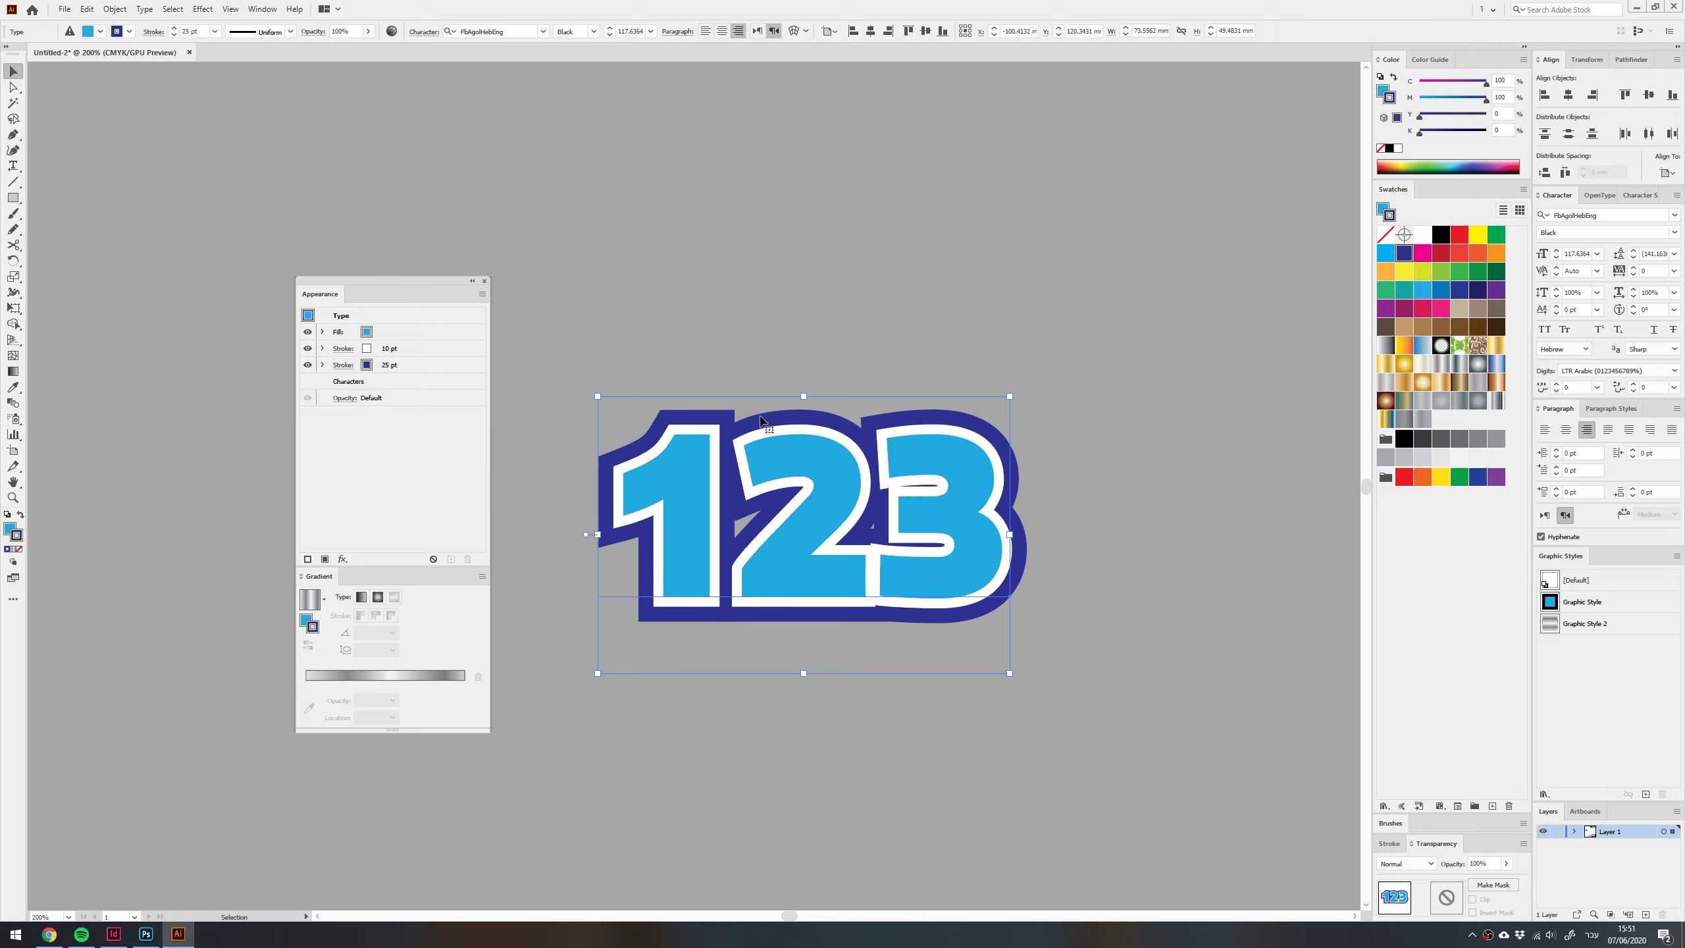
pyautogui.click(204, 9)
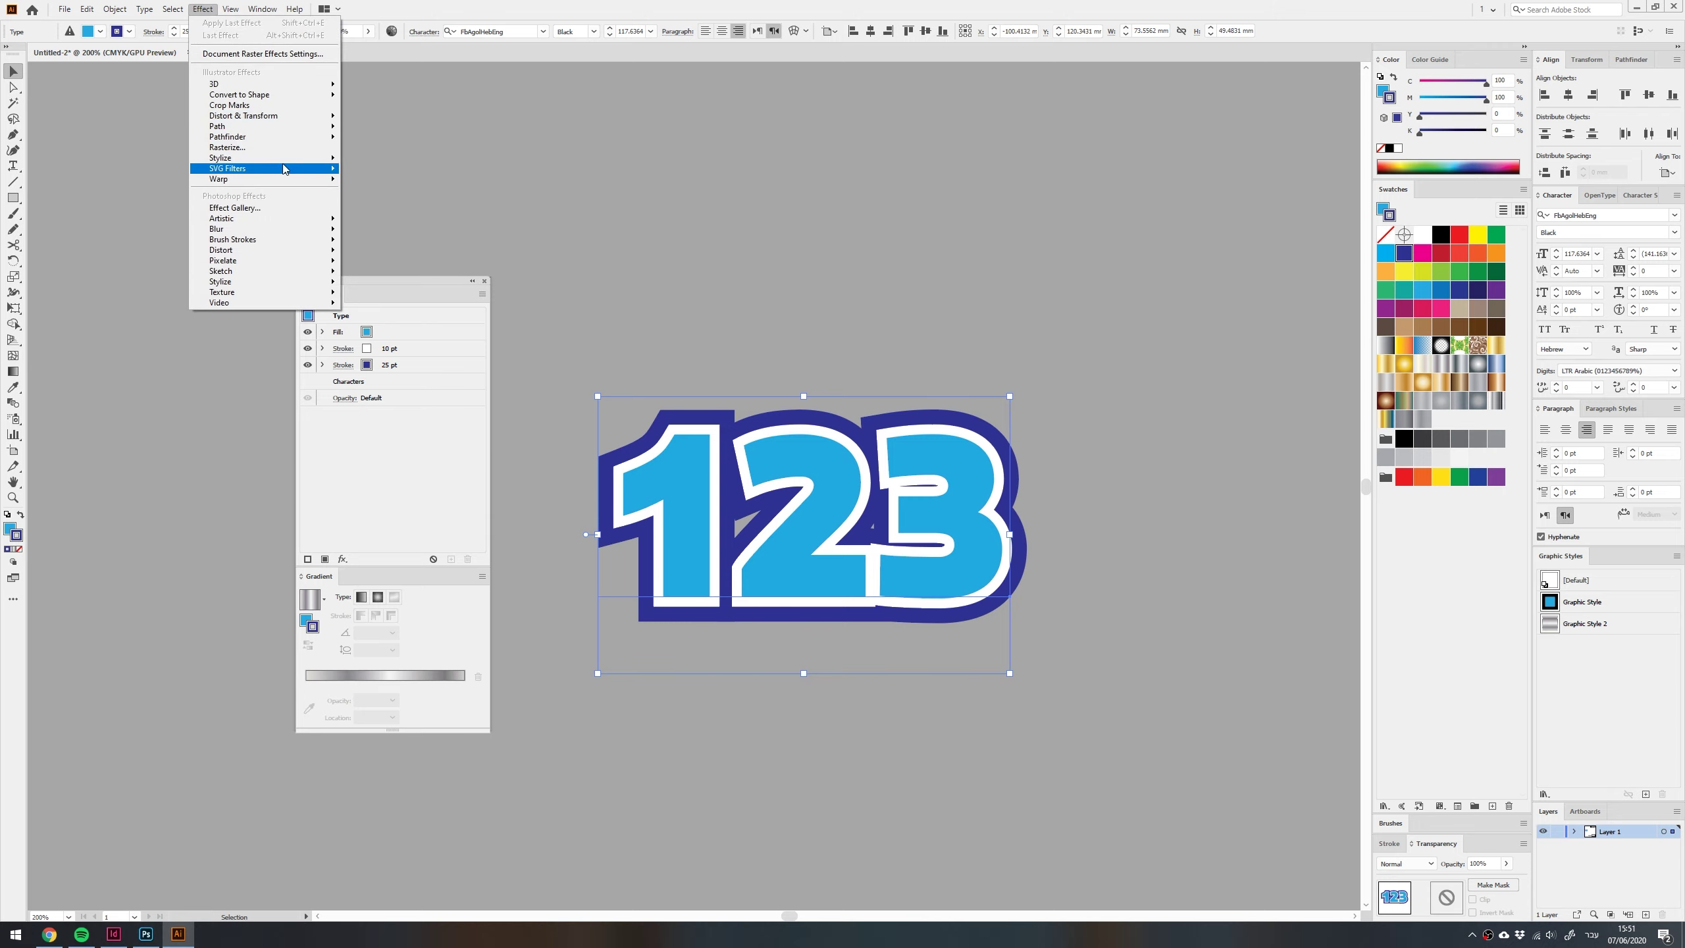
pyautogui.moveTo(292, 159)
pyautogui.click(377, 161)
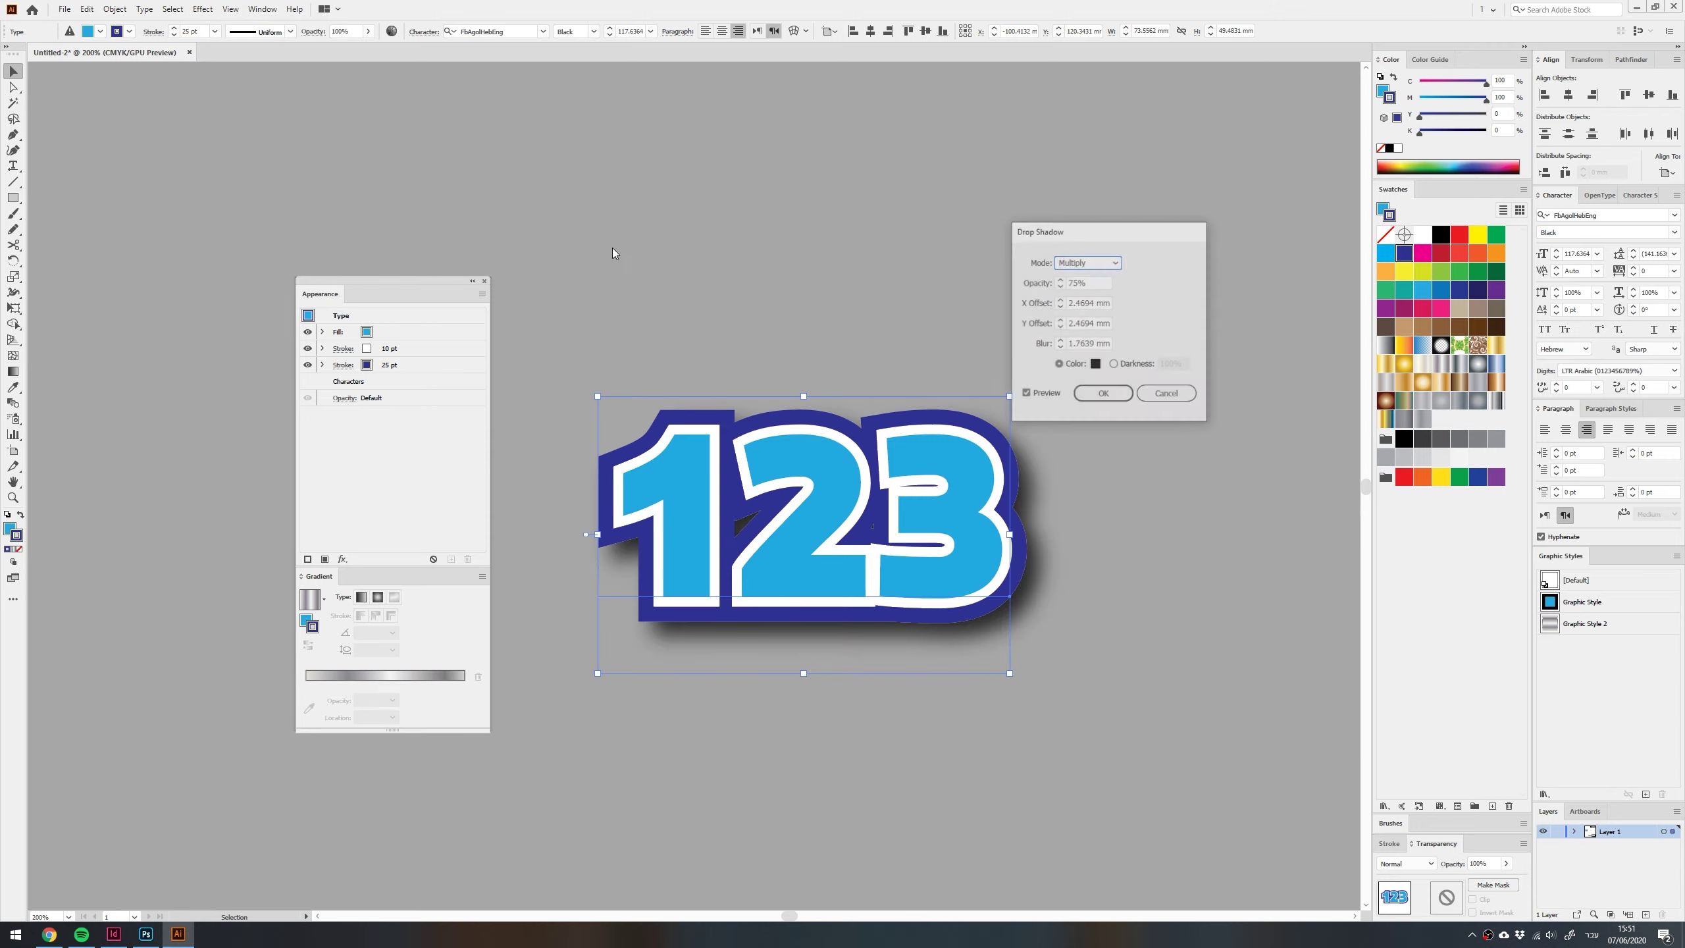
pyautogui.moveTo(1096, 229); pyautogui.dragTo(743, 127)
pyautogui.doubleClick(715, 238)
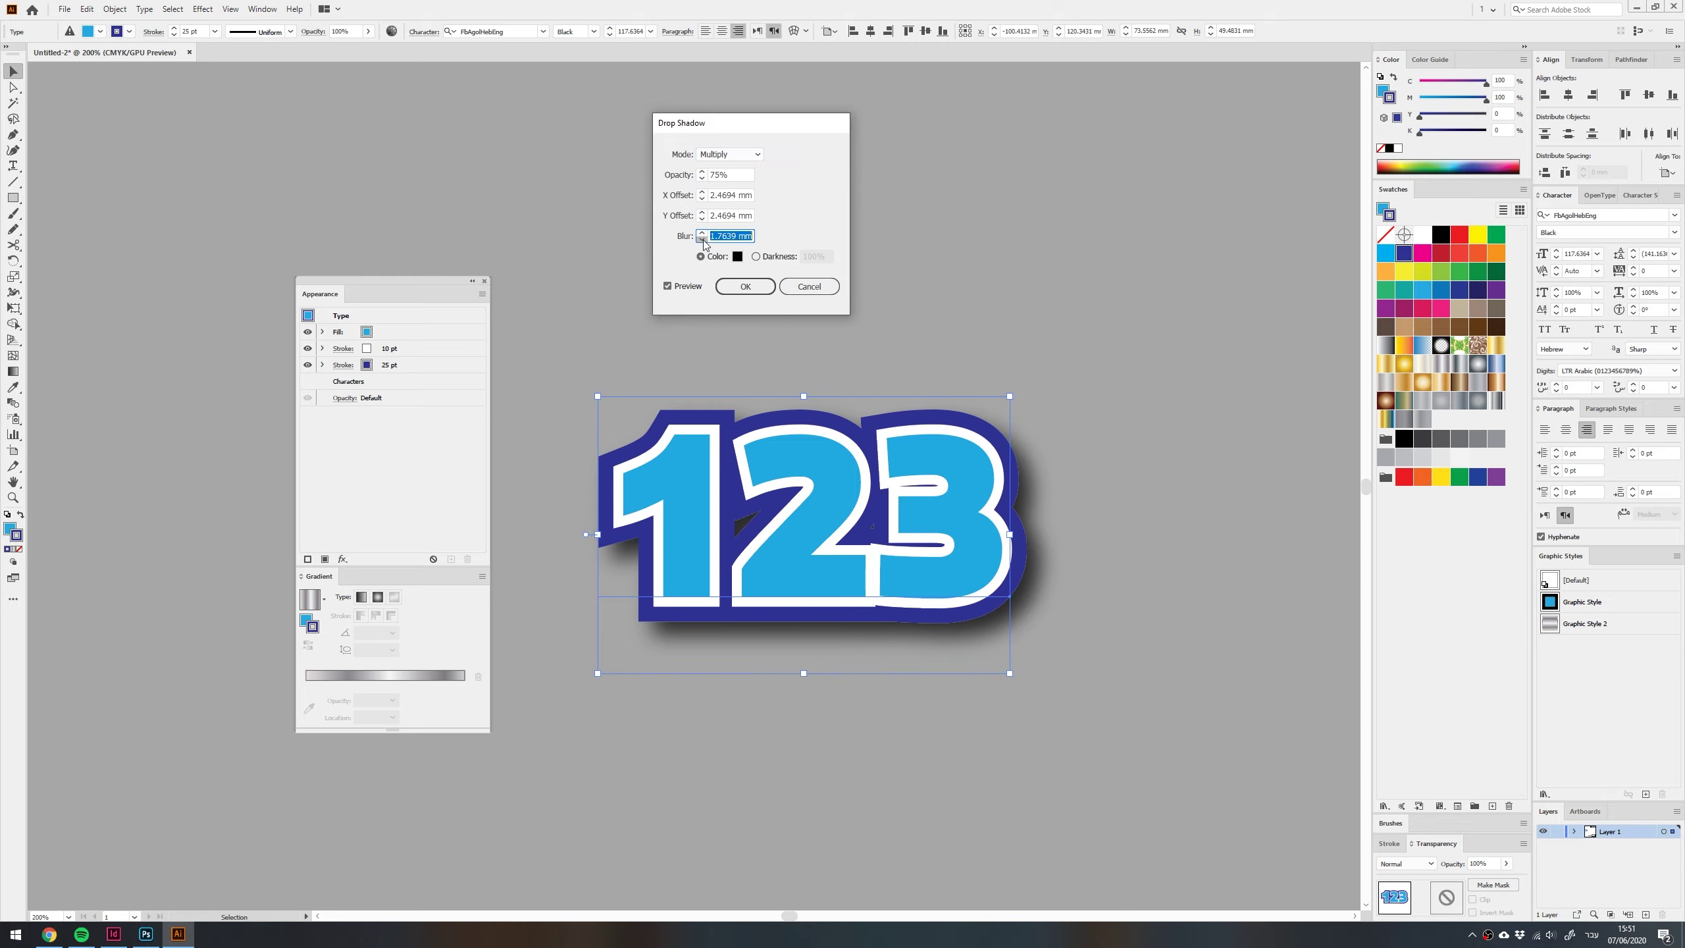
pyautogui.write('1')
pyautogui.doubleClick(711, 215)
pyautogui.write('2')
pyautogui.doubleClick(709, 195)
pyautogui.write('2')
pyautogui.click(736, 175)
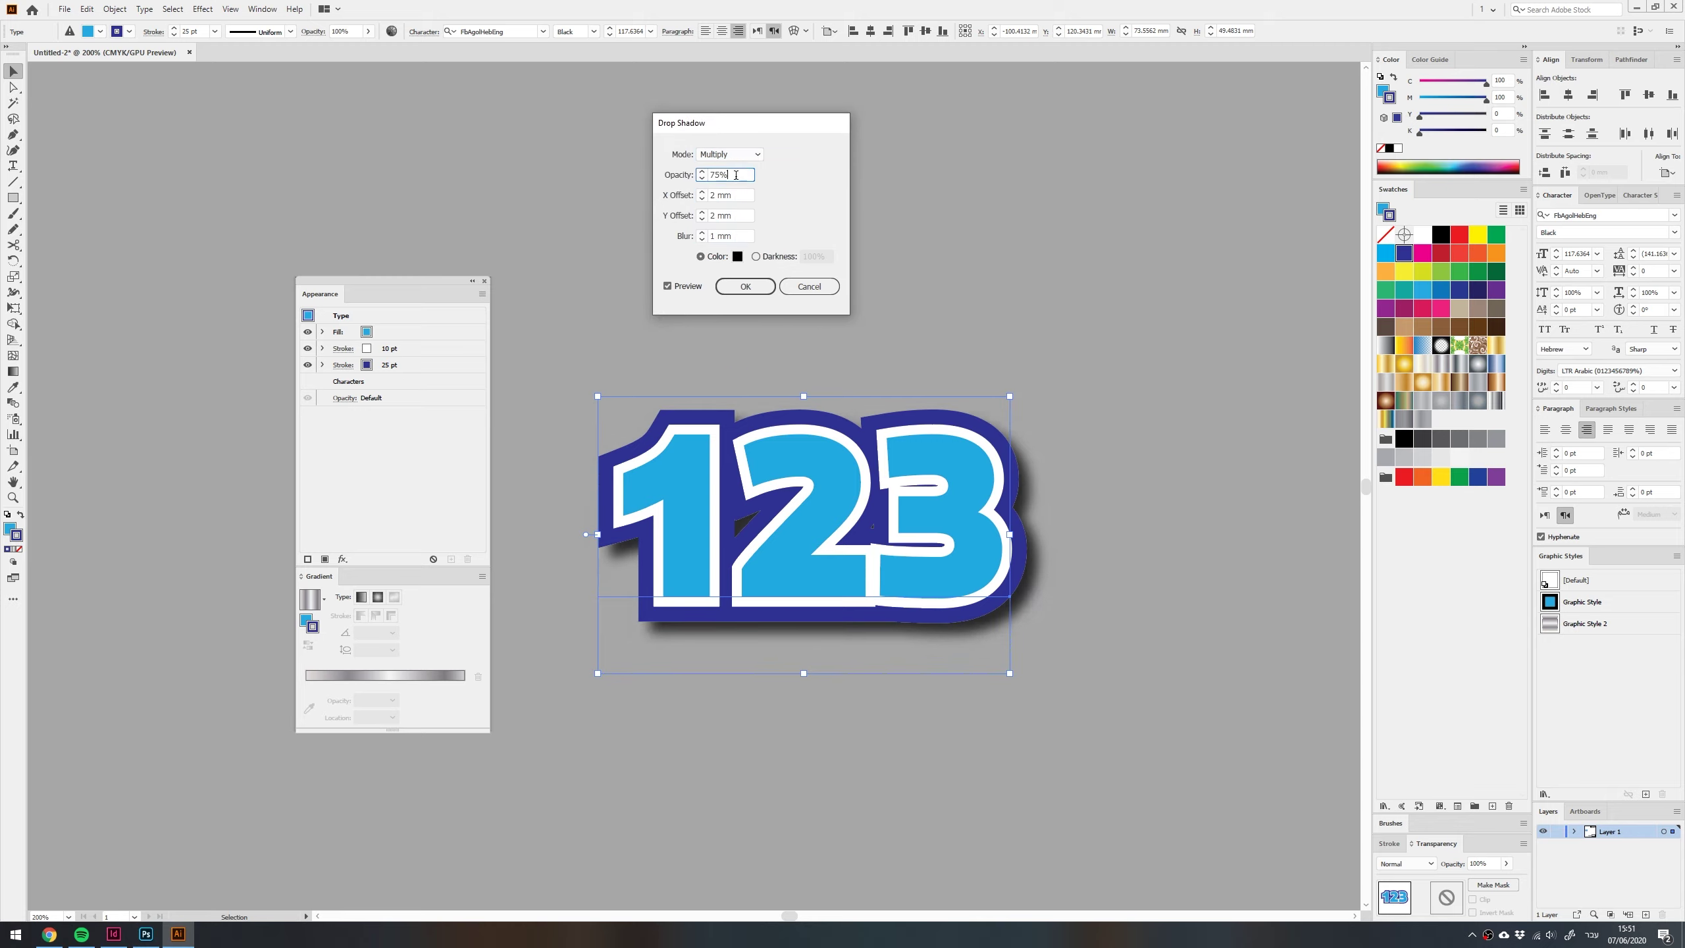
pyautogui.write('50')
pyautogui.click(745, 286)
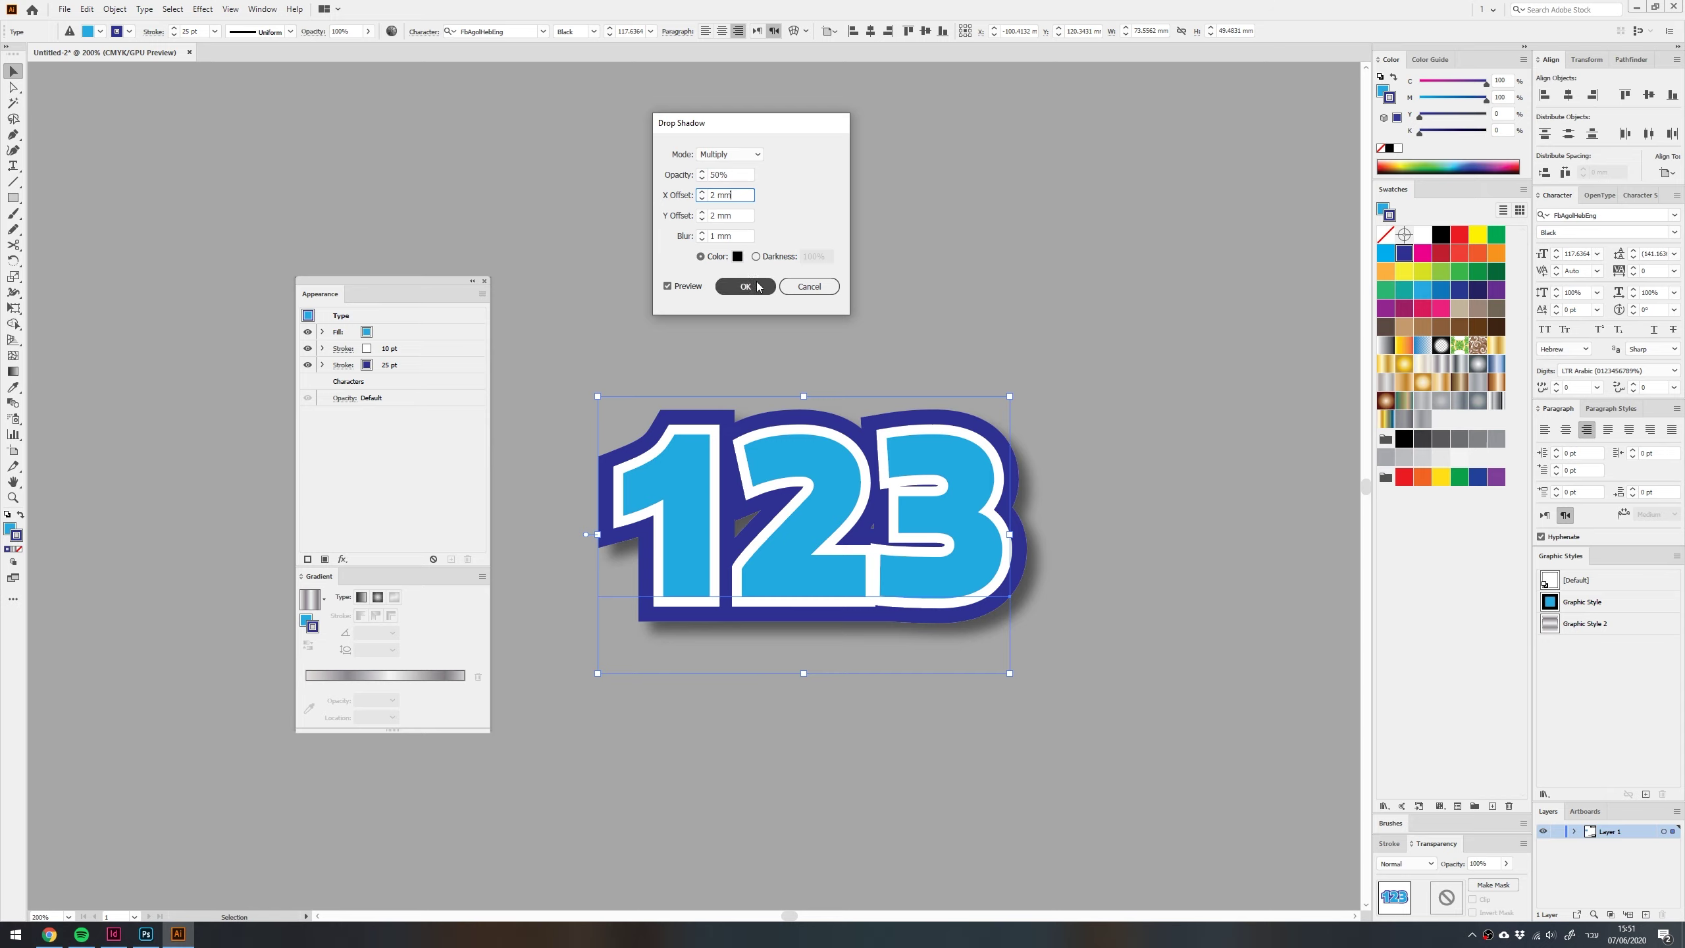
# Apply the same drop shadow to the white stroke alone and deselect the text
pyautogui.click(383, 403)
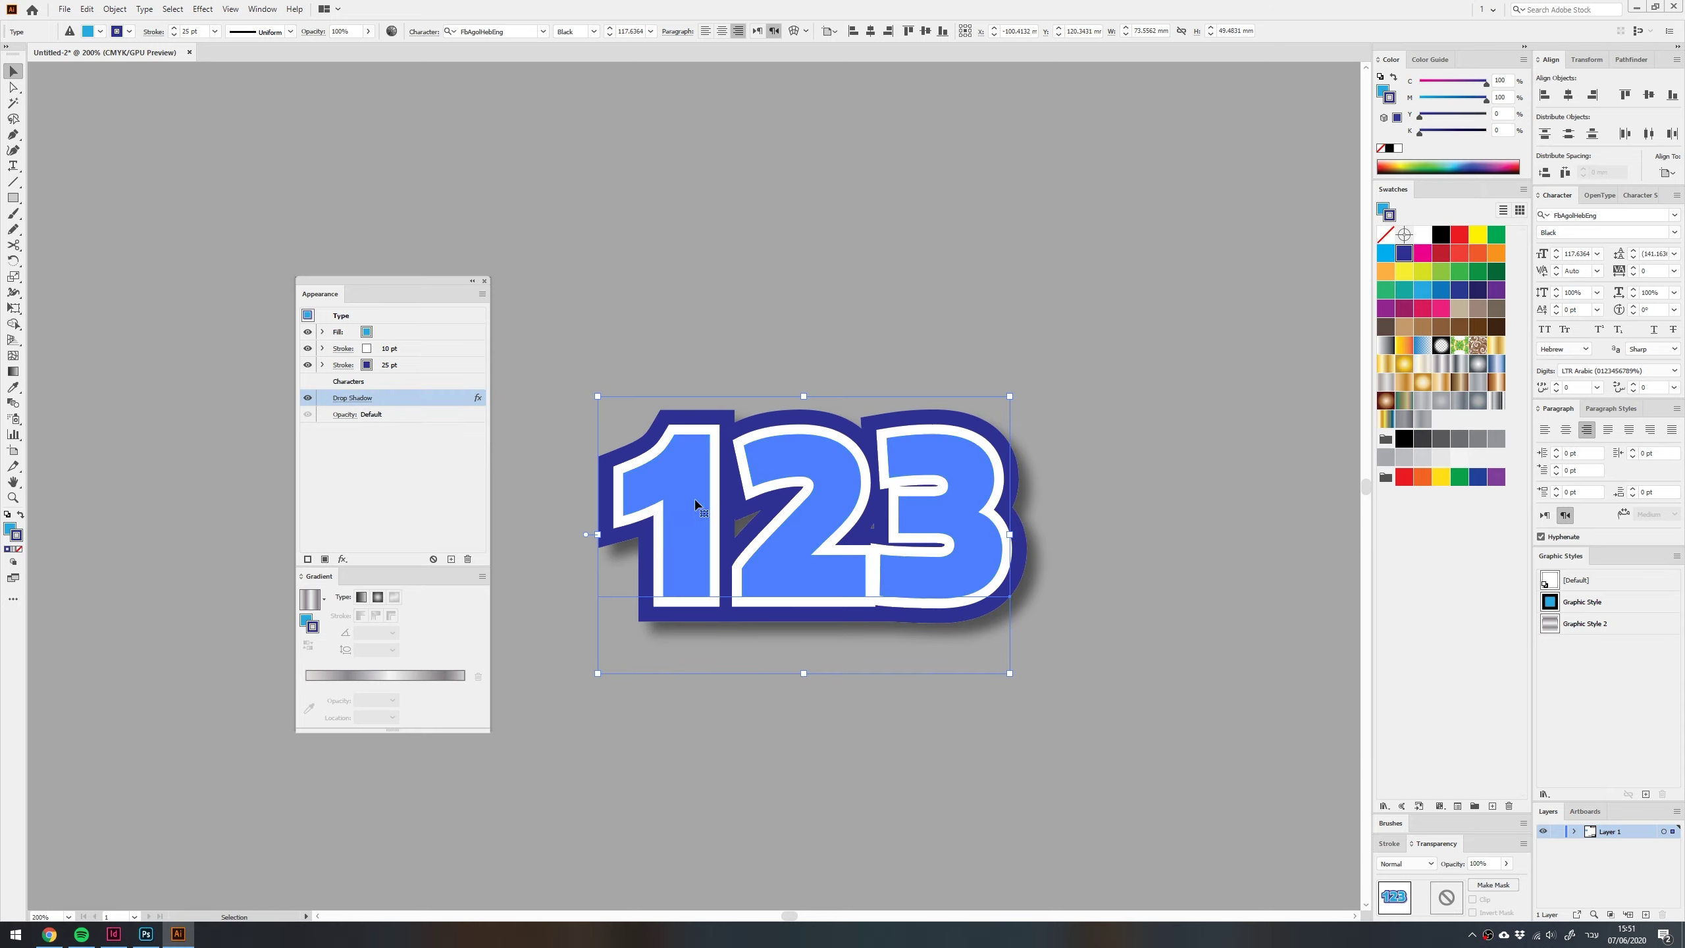
pyautogui.moveTo(715, 680); pyautogui.dragTo(715, 681)
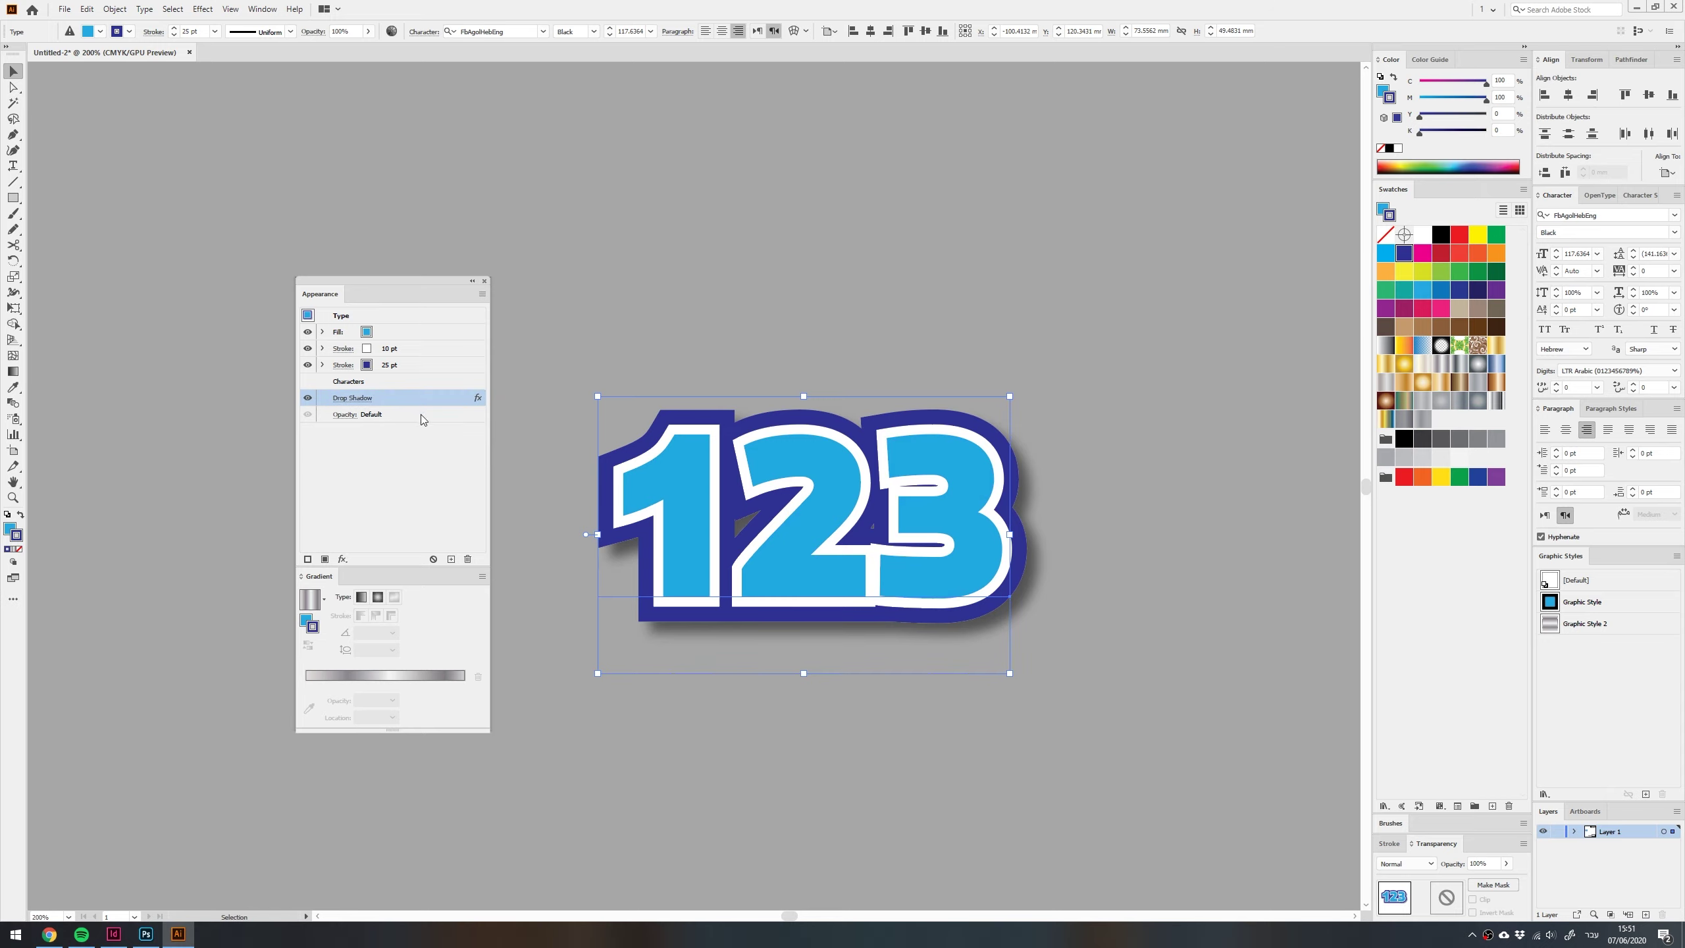
pyautogui.click(408, 350)
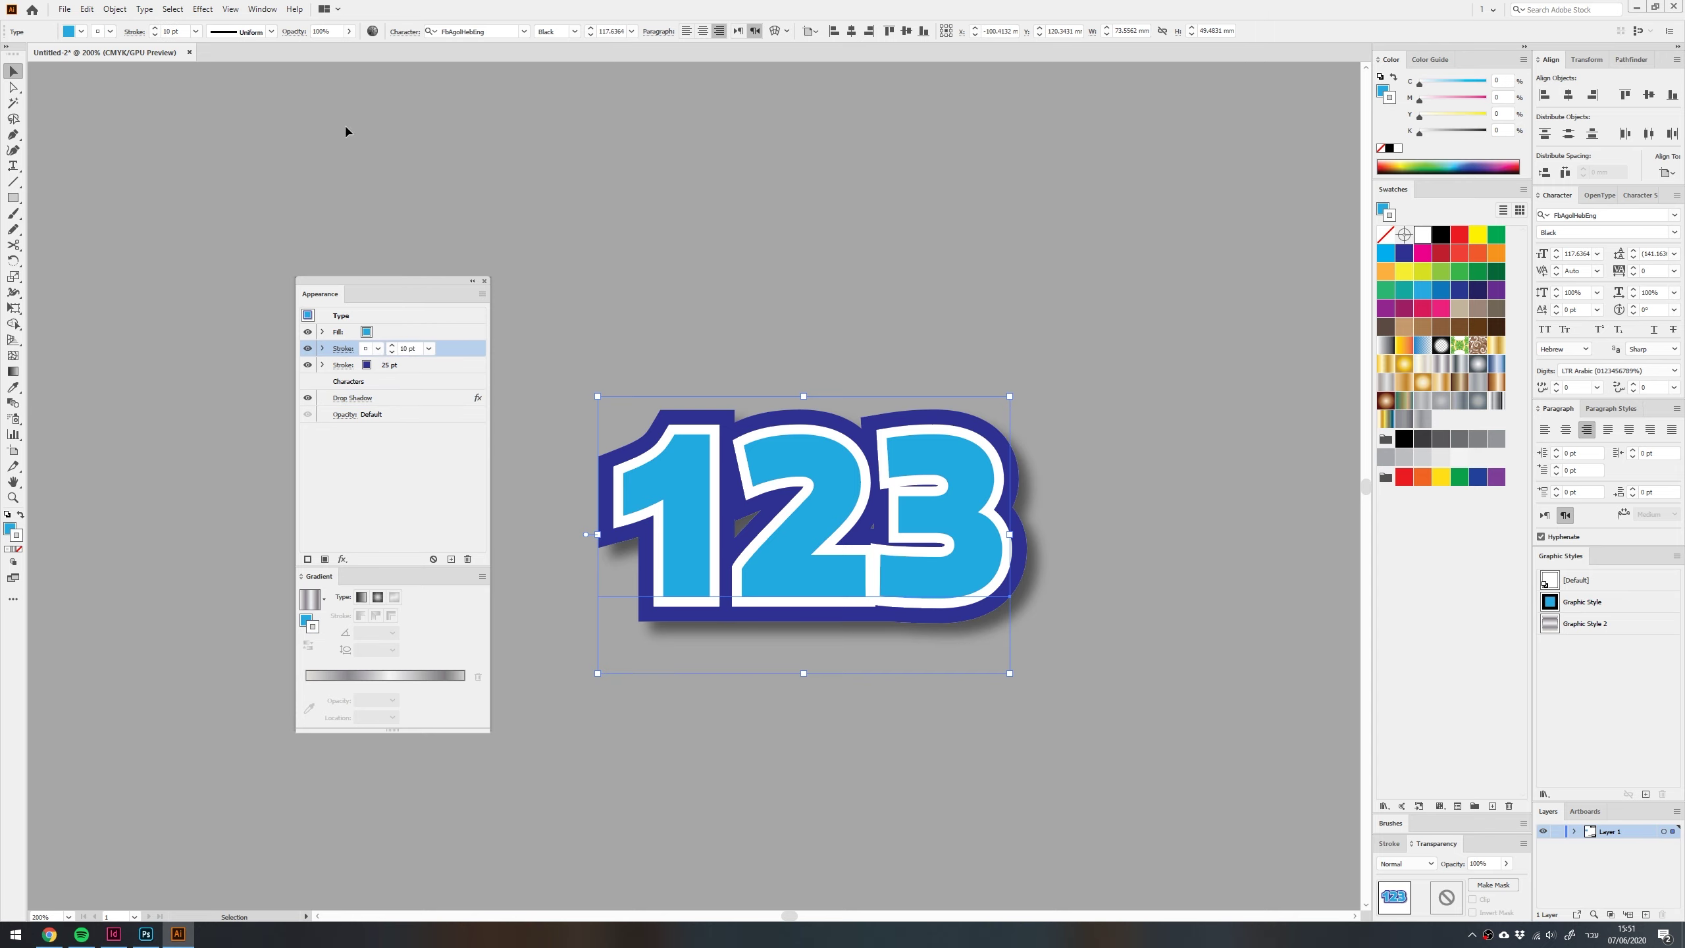
pyautogui.click(202, 9)
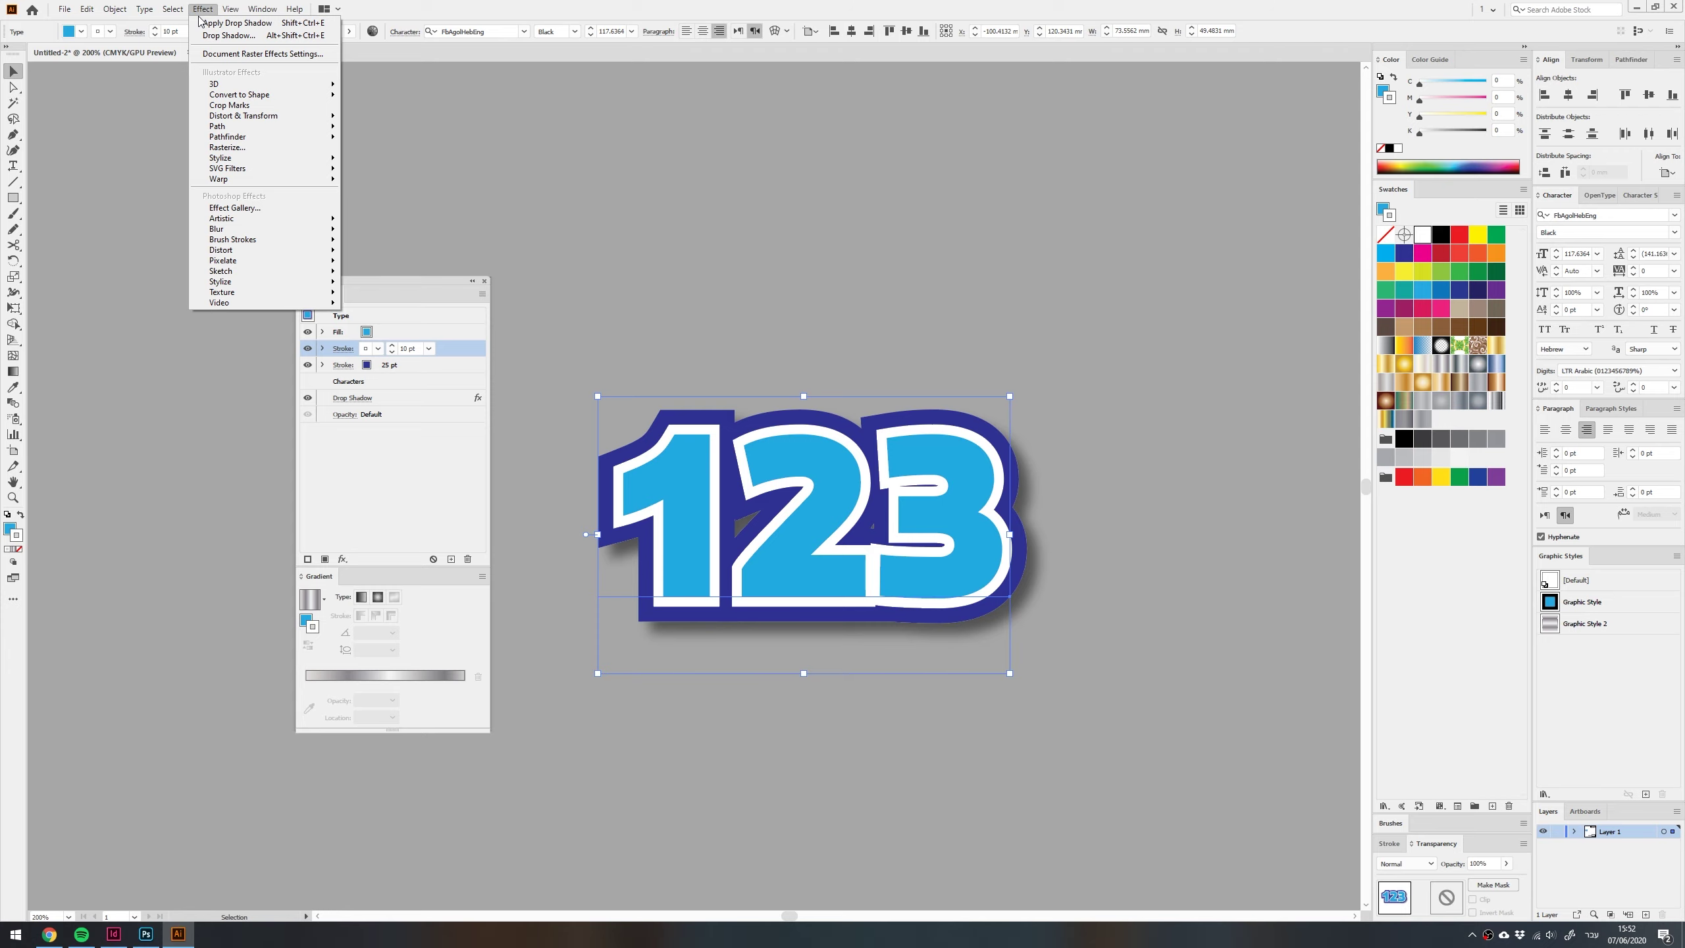
pyautogui.click(240, 24)
pyautogui.click(750, 268)
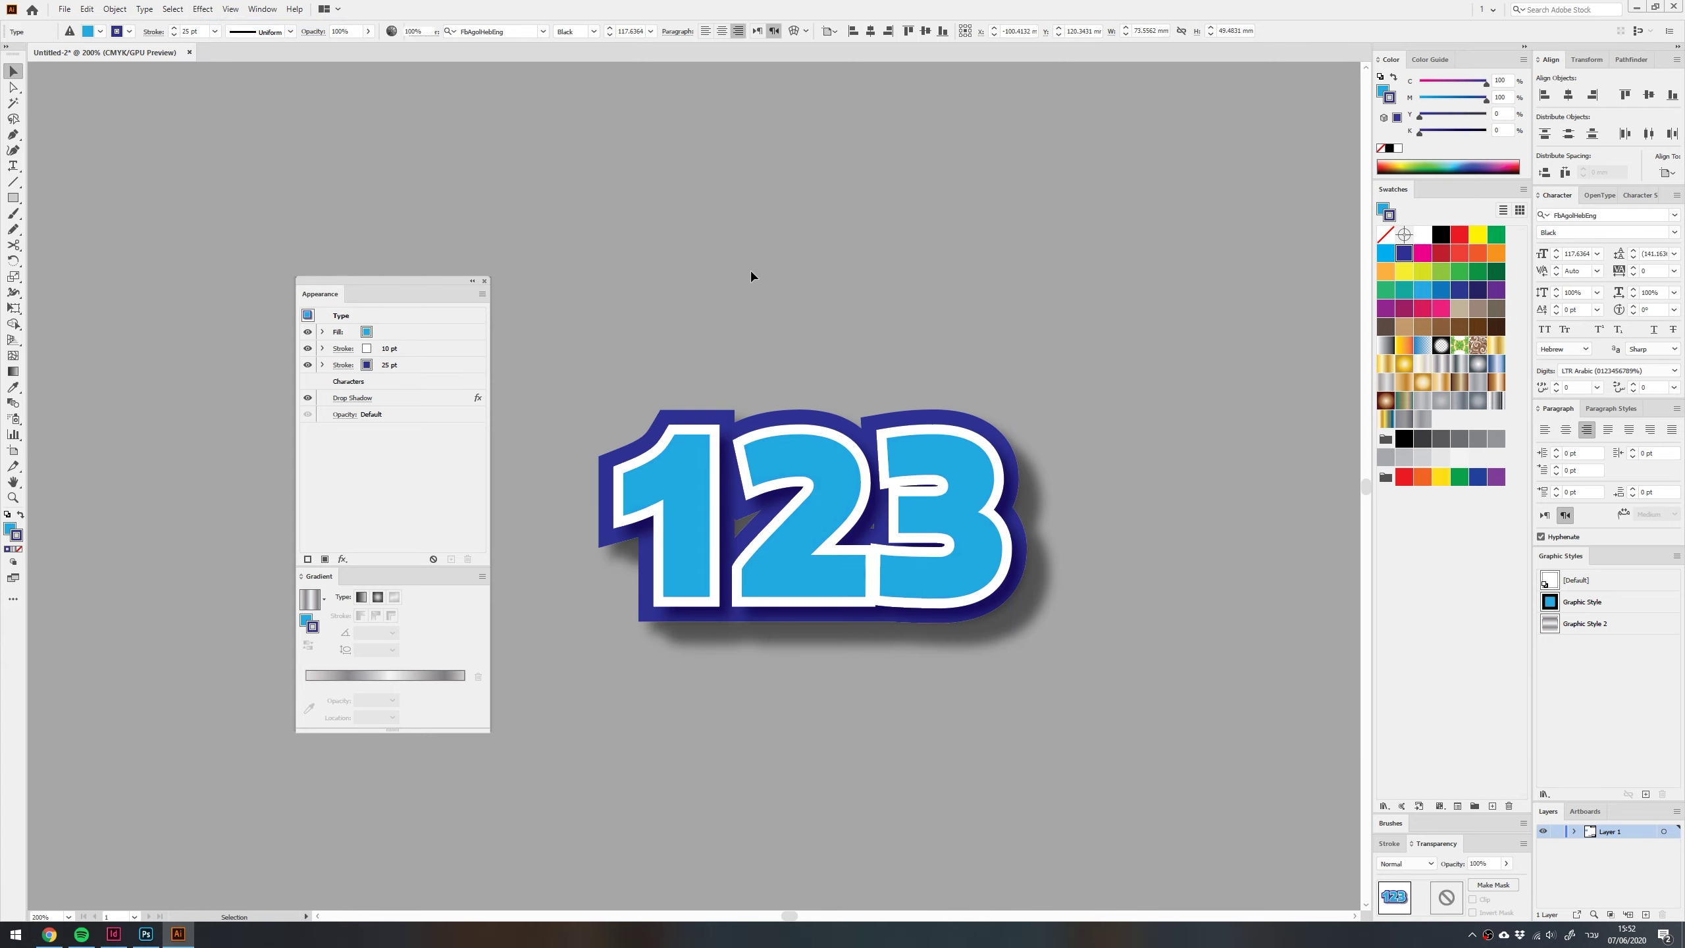
pyautogui.click(976, 610)
pyautogui.hotkey('ctrl', 'shift', 'a')
# Hide the drop shadow that applies to the whole "123" text and deselect the text
pyautogui.scroll(3, 723, 449)
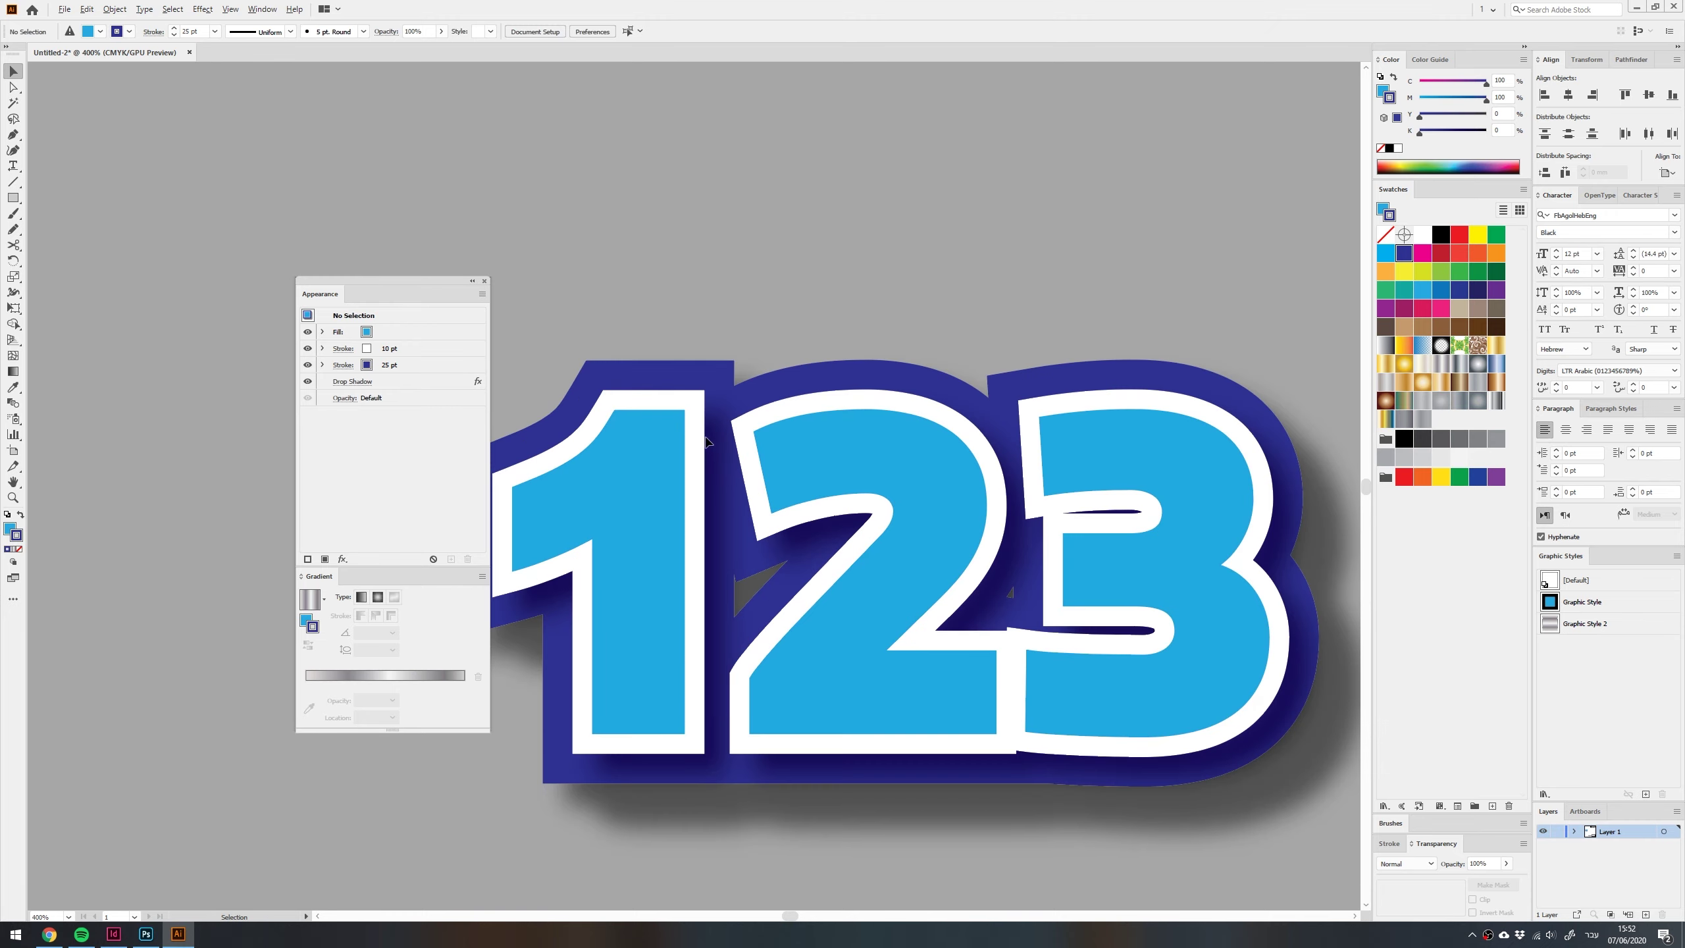
pyautogui.moveTo(710, 426); pyautogui.dragTo(865, 370)
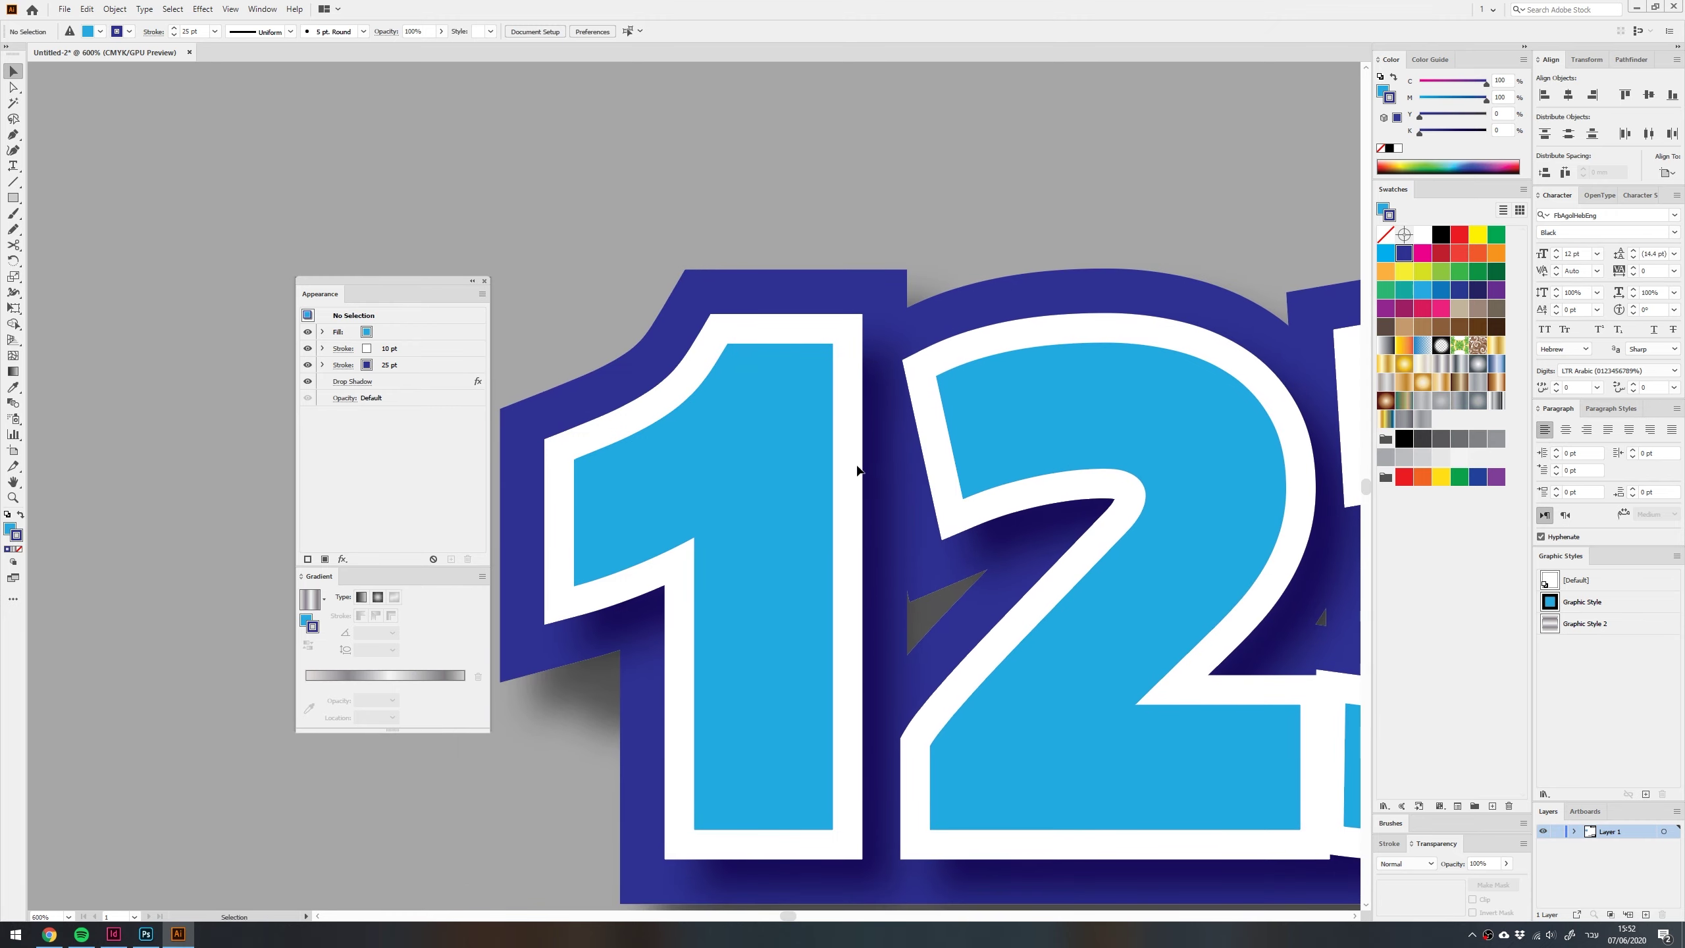
pyautogui.scroll(-2, 855, 790)
pyautogui.moveTo(892, 786); pyautogui.dragTo(712, 538)
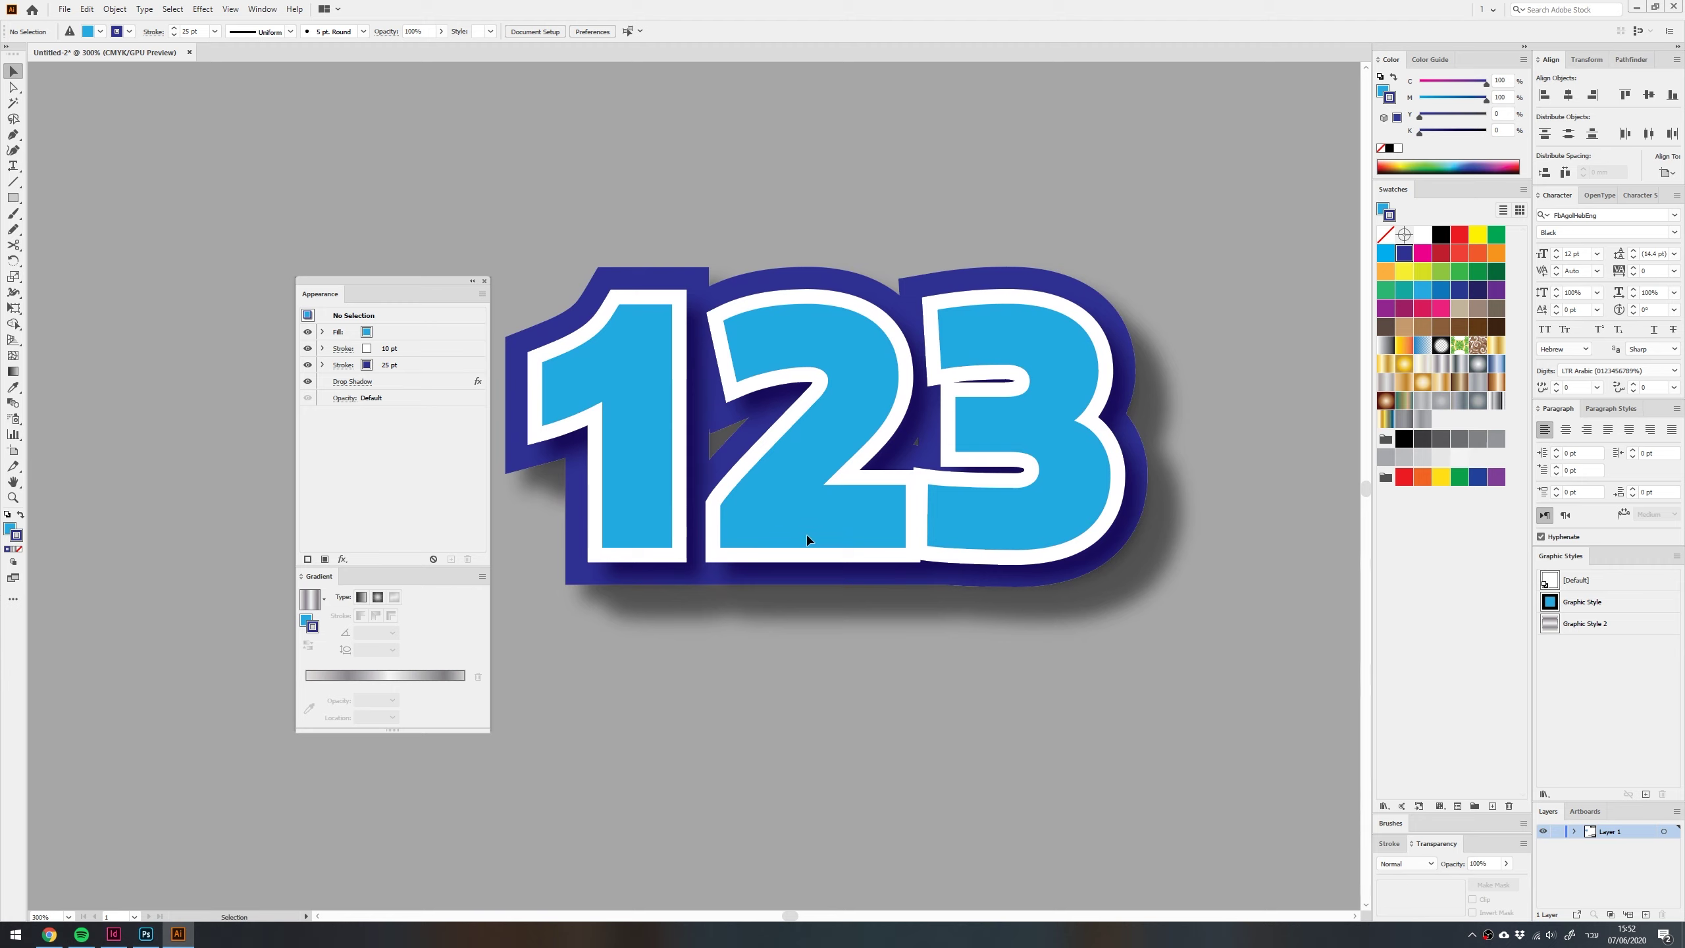
pyautogui.click(791, 497)
pyautogui.click(387, 401)
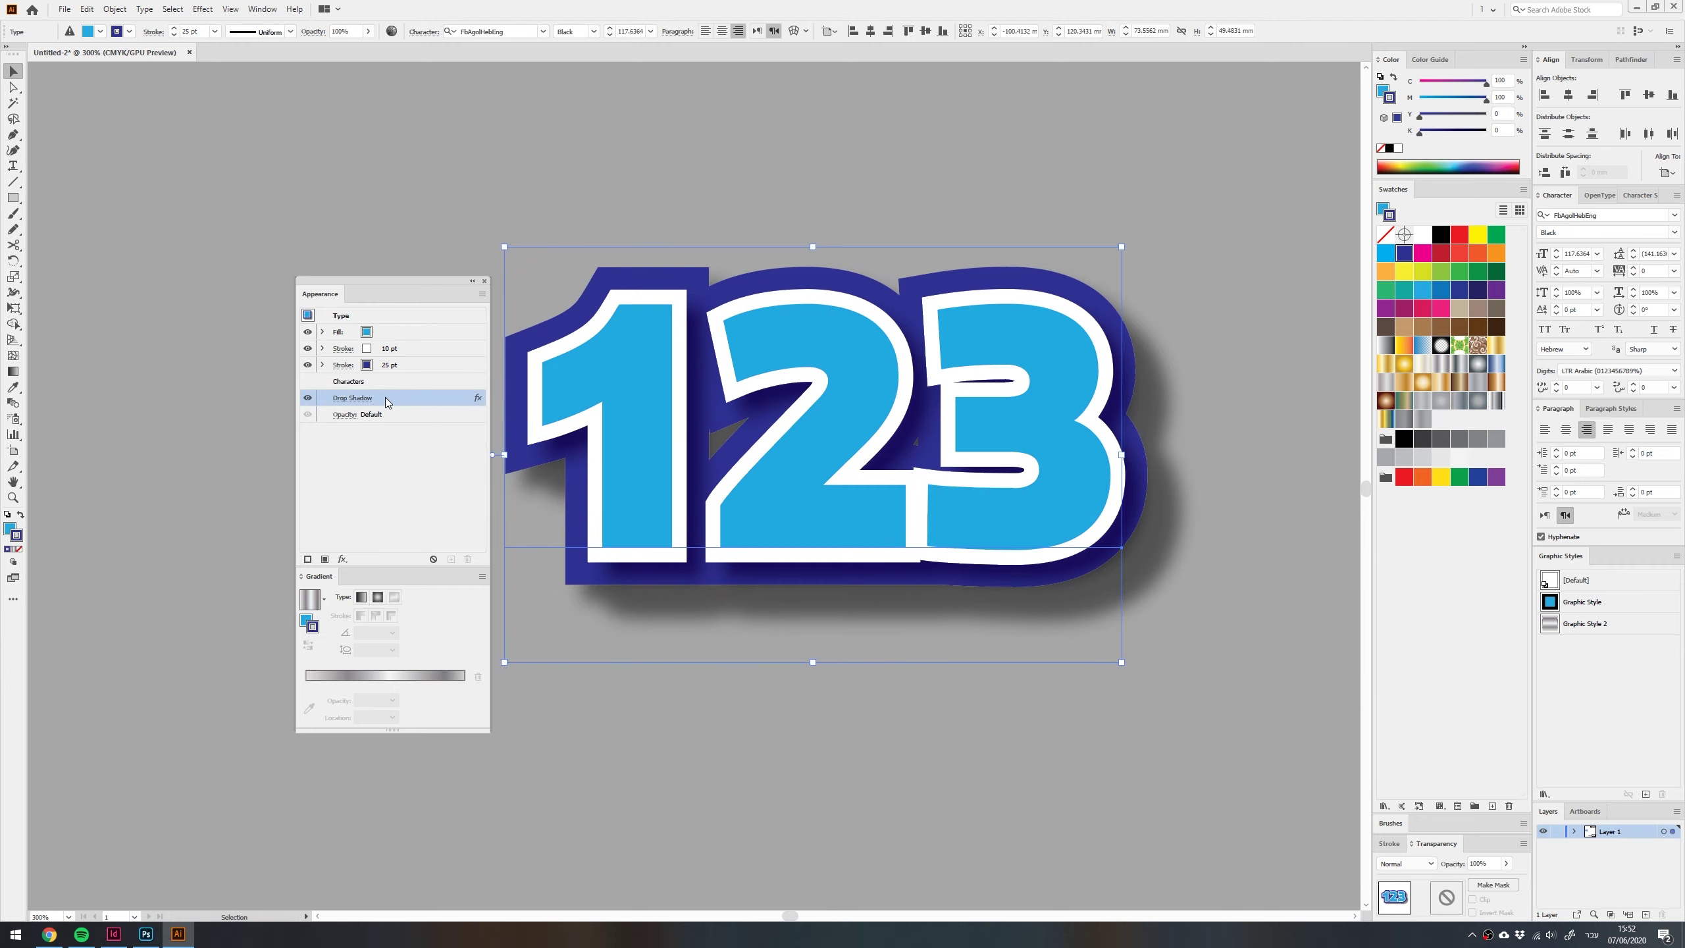
pyautogui.click(308, 398)
pyautogui.click(801, 813)
pyautogui.moveTo(759, 724); pyautogui.dragTo(808, 746)
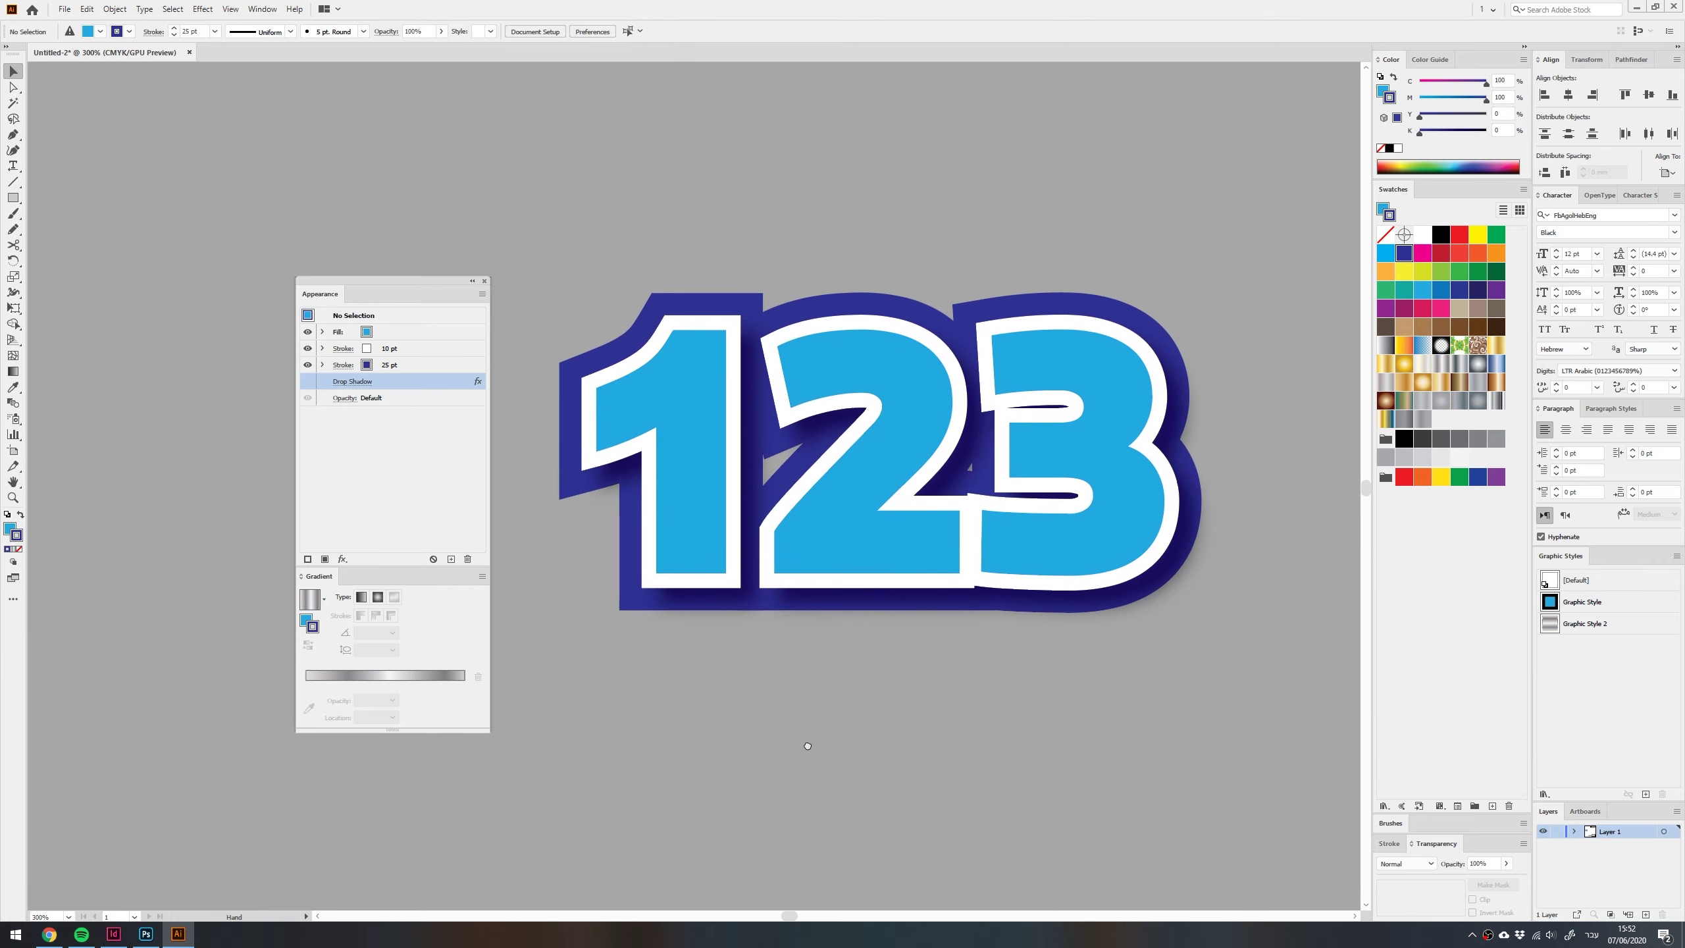
# Try thinner weights for the white stroke down to 3 pt, set it to 9 pt and deselect the text
pyautogui.click(676, 460)
pyautogui.click(413, 349)
pyautogui.click(393, 352)
pyautogui.click(392, 352)
pyautogui.click(393, 352)
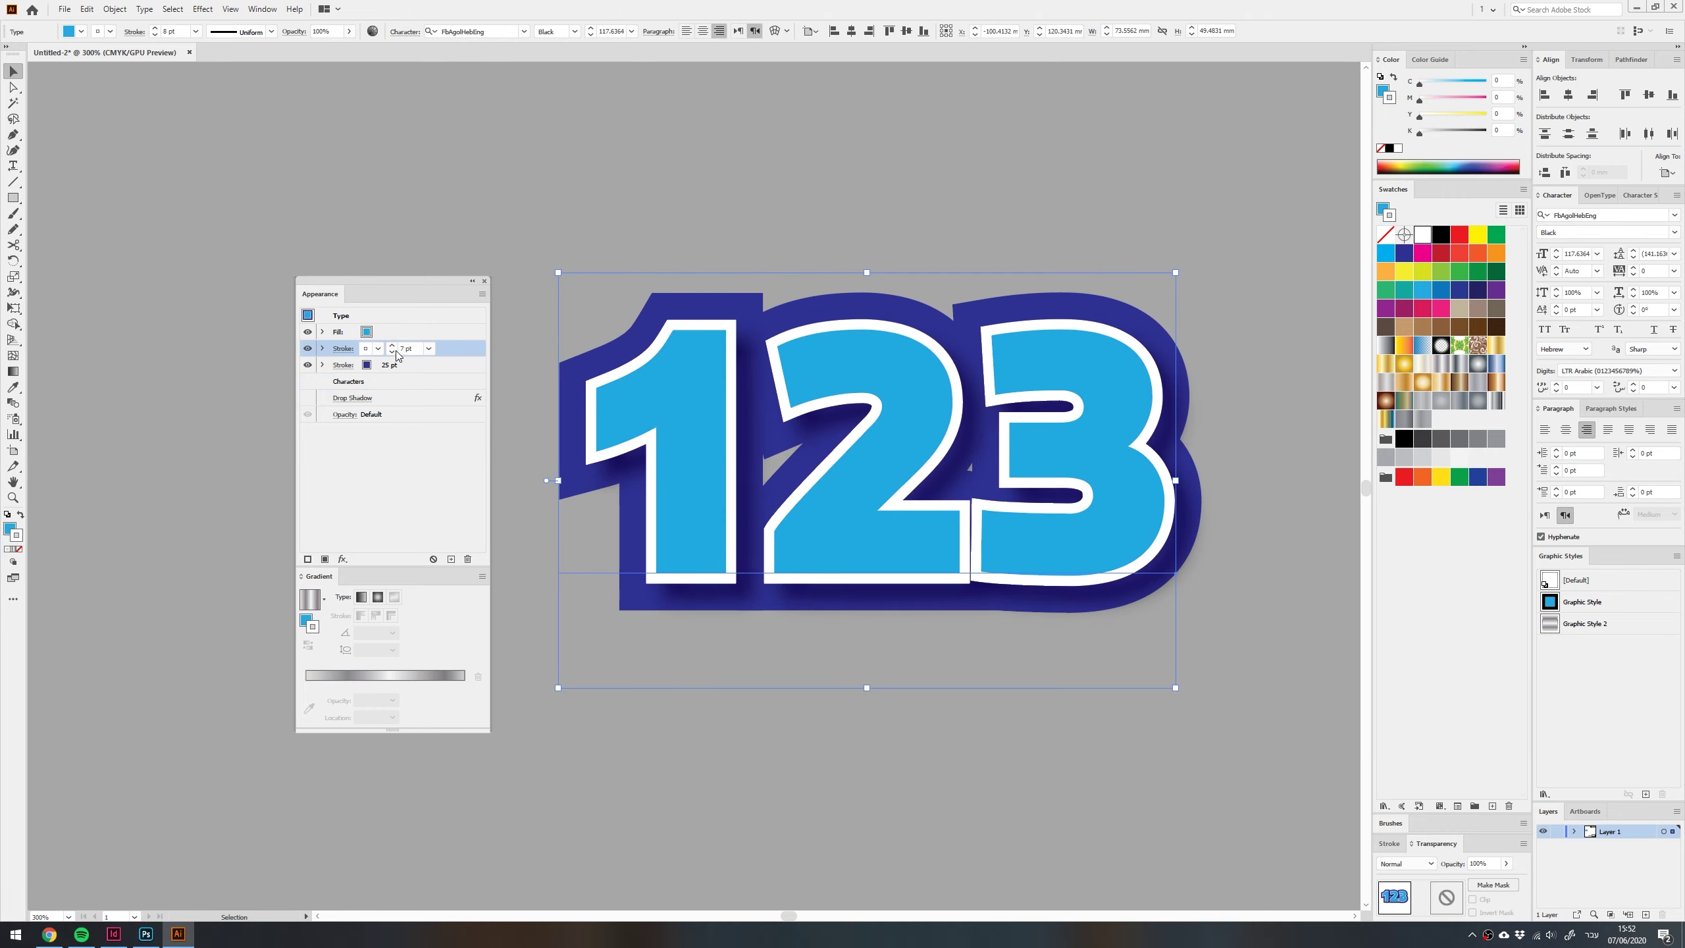
pyautogui.click(394, 352)
pyautogui.click(396, 352)
pyautogui.click(396, 353)
pyautogui.click(395, 352)
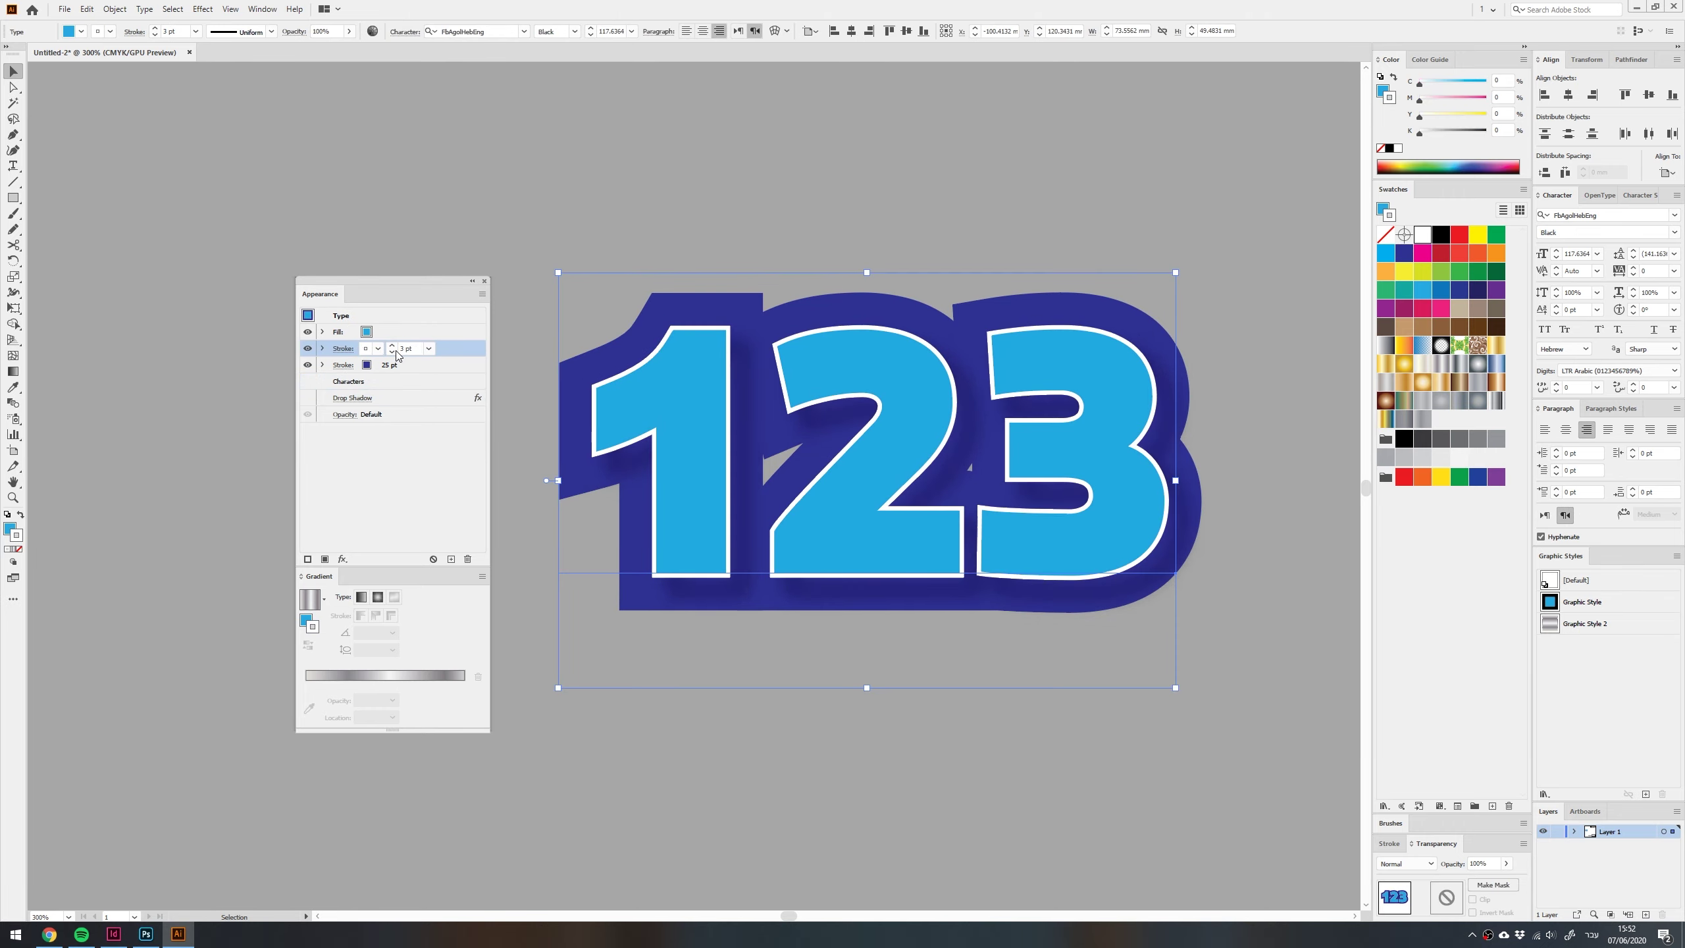
pyautogui.click(395, 345)
pyautogui.click(394, 346)
pyautogui.click(394, 346)
pyautogui.click(395, 345)
pyautogui.click(394, 345)
pyautogui.click(395, 345)
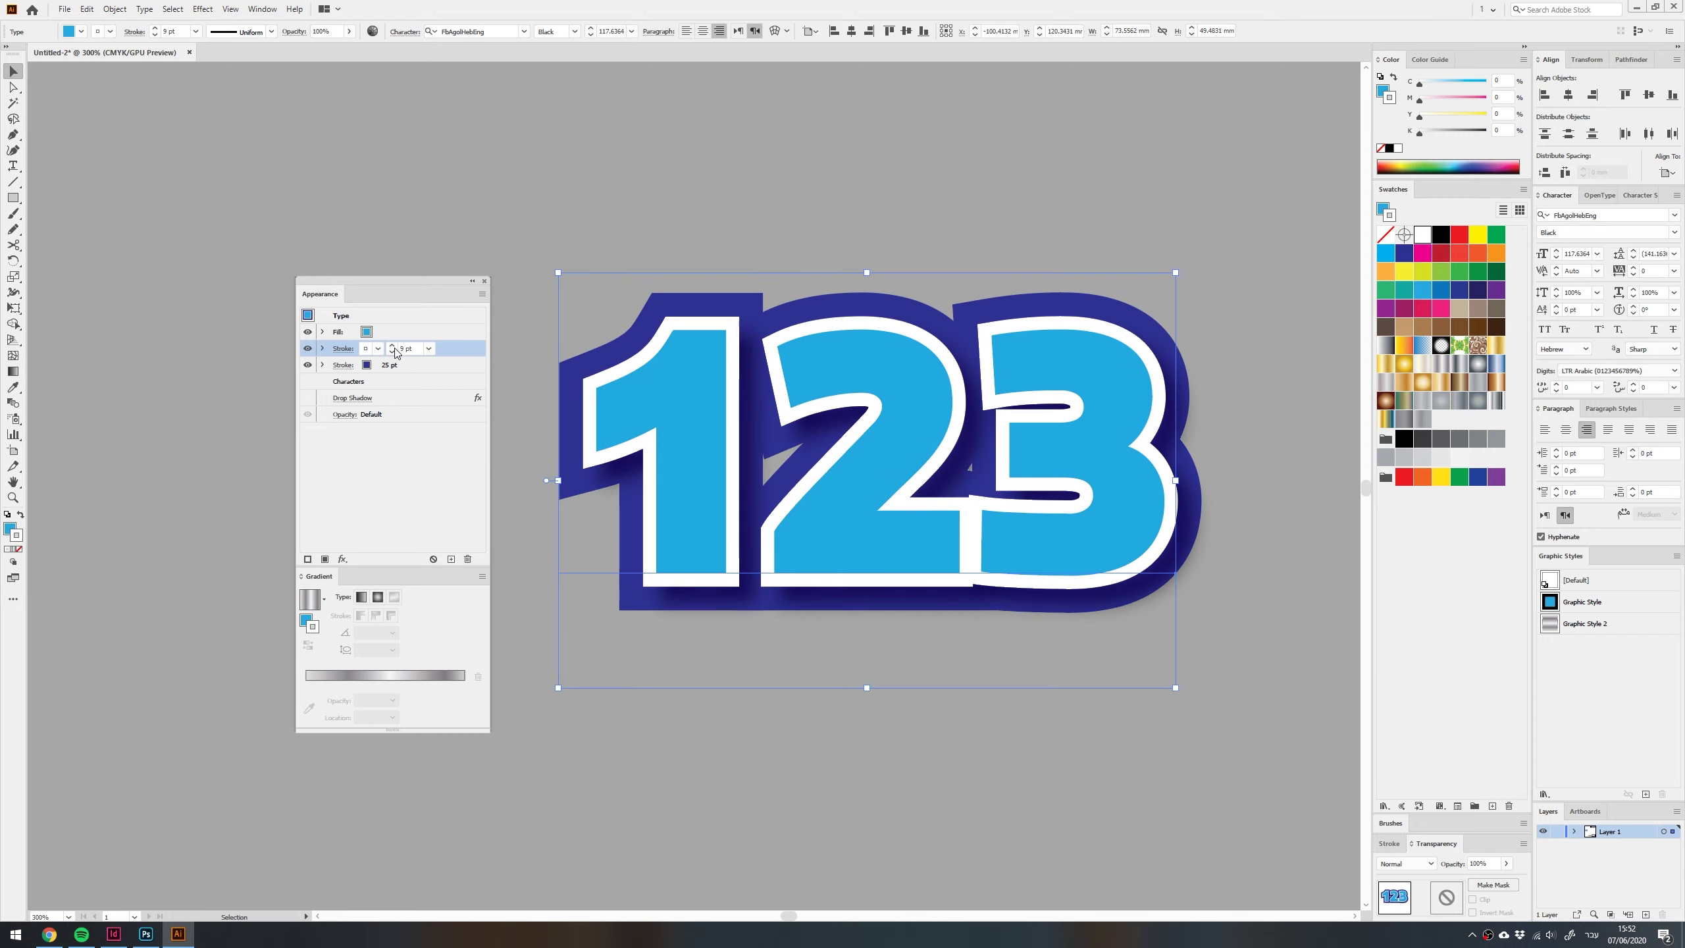
pyautogui.click(790, 200)
# Set the weight of the dark blue stroke on the "123" text to 32 pt
pyautogui.scroll(-1, 820, 216)
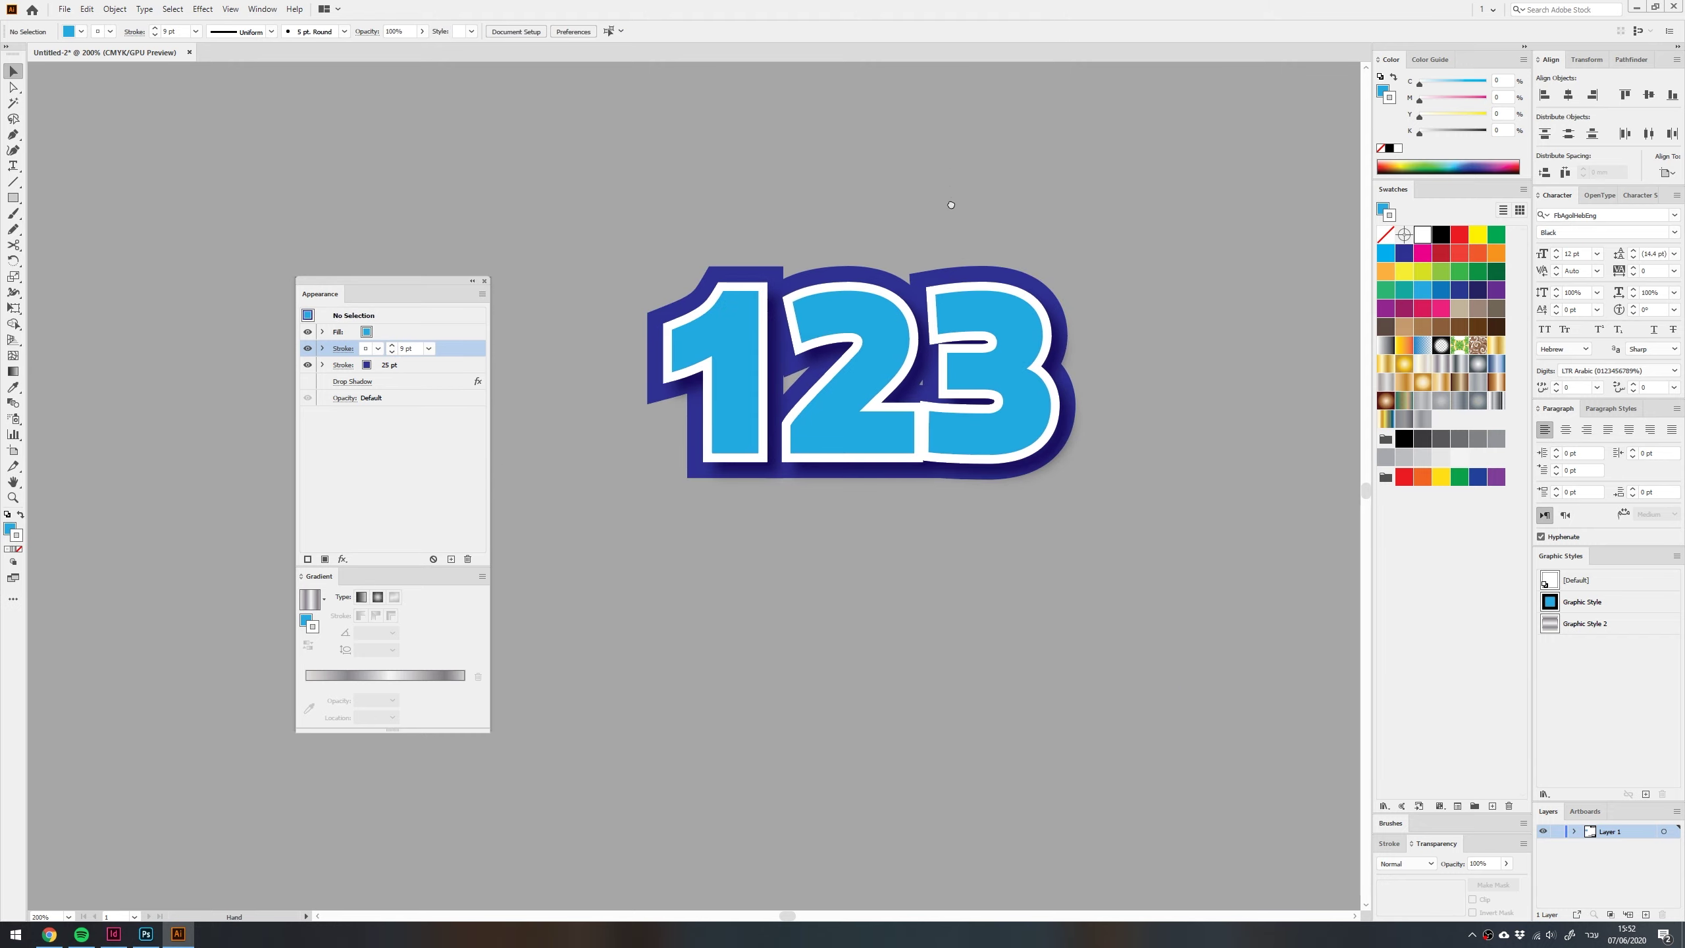
pyautogui.moveTo(822, 218); pyautogui.dragTo(817, 280)
pyautogui.moveTo(1160, 352); pyautogui.dragTo(573, 379)
pyautogui.click(390, 365)
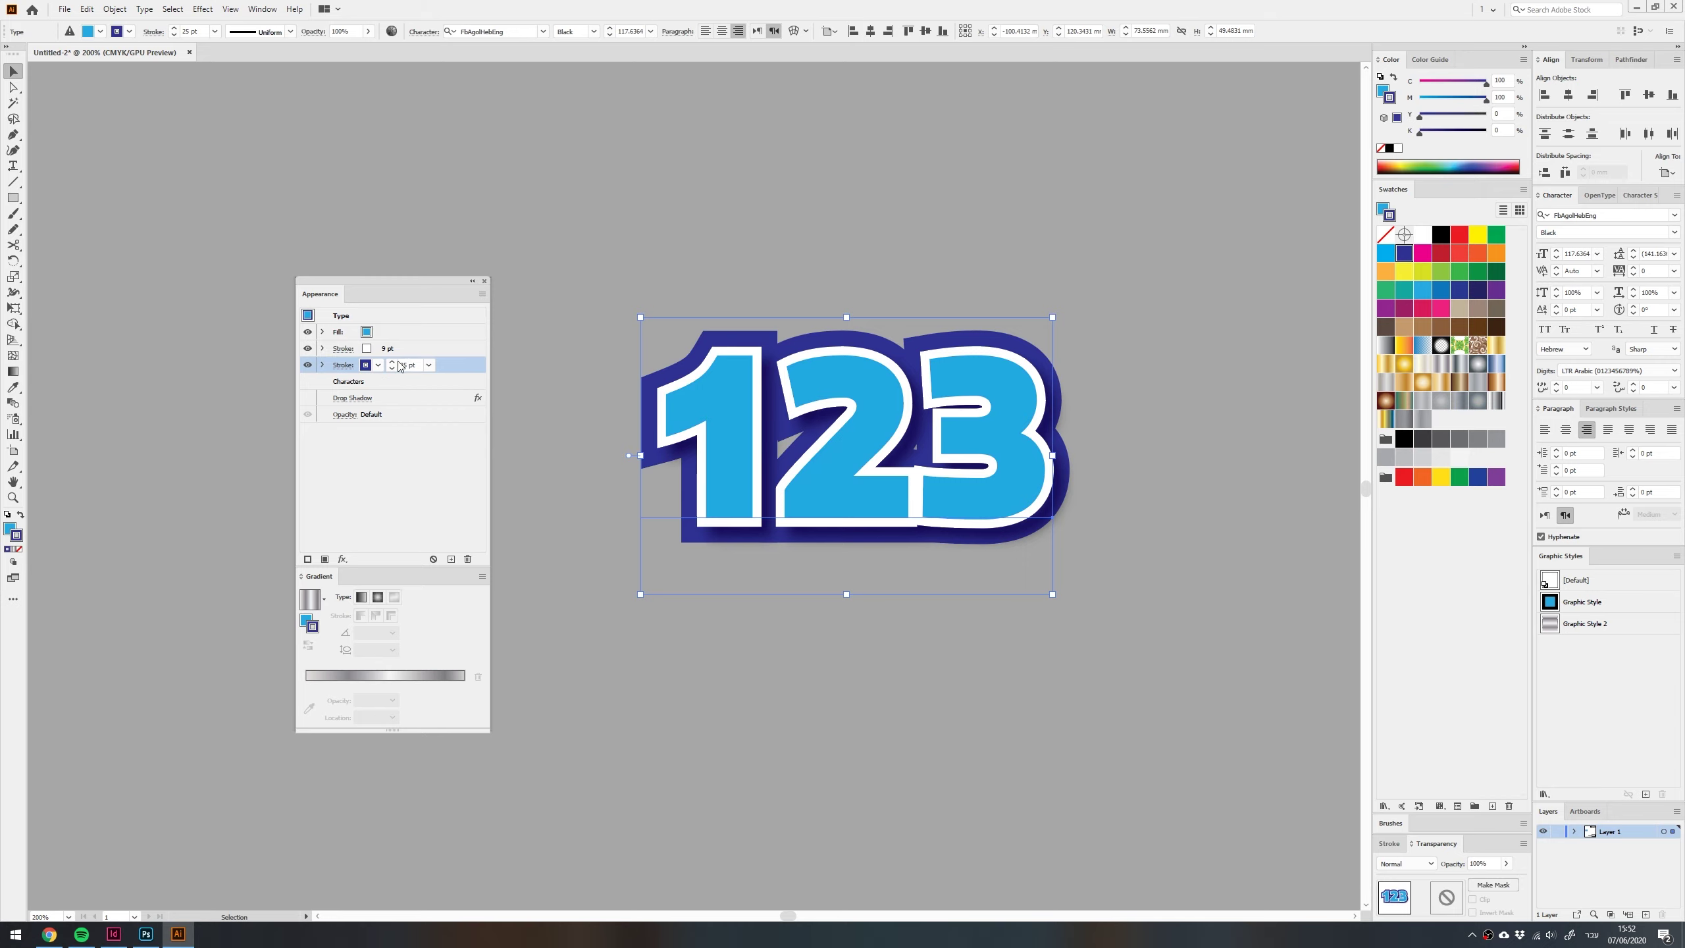
pyautogui.click(393, 362)
pyautogui.click(392, 362)
pyautogui.click(393, 362)
pyautogui.click(393, 363)
pyautogui.click(392, 362)
pyautogui.click(392, 362)
pyautogui.click(393, 362)
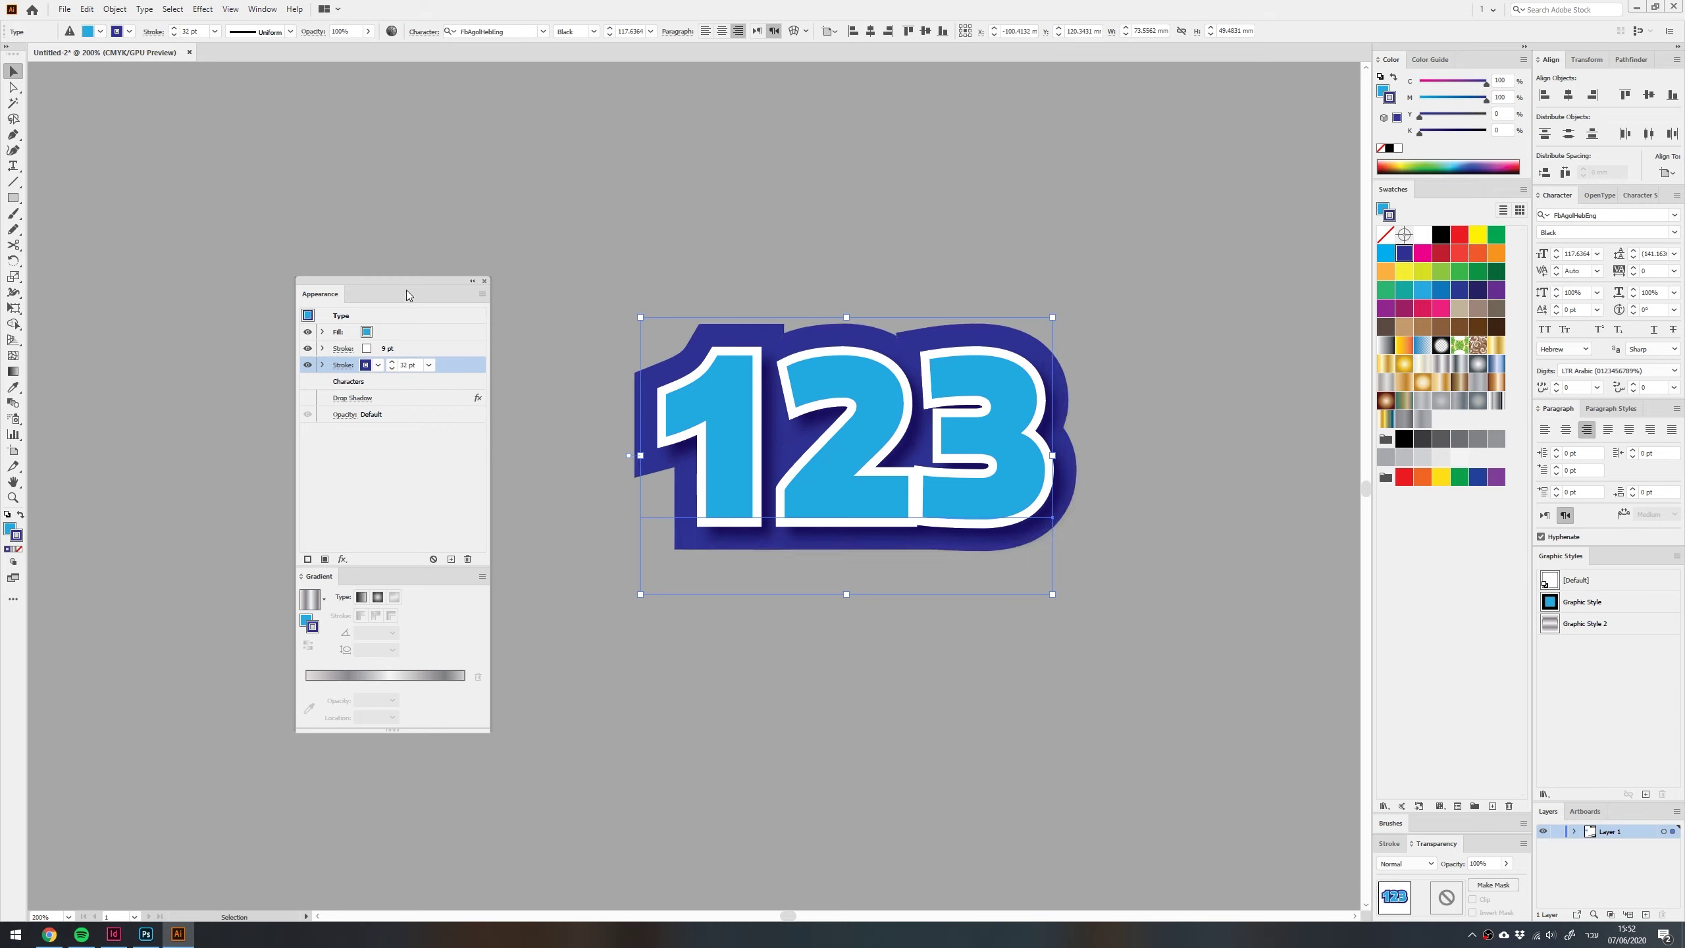
# Duplicate the dark blue stroke of the "123" text and widen the lowest copy to 45 pt
pyautogui.click(451, 559)
pyautogui.click(393, 378)
pyautogui.click(392, 379)
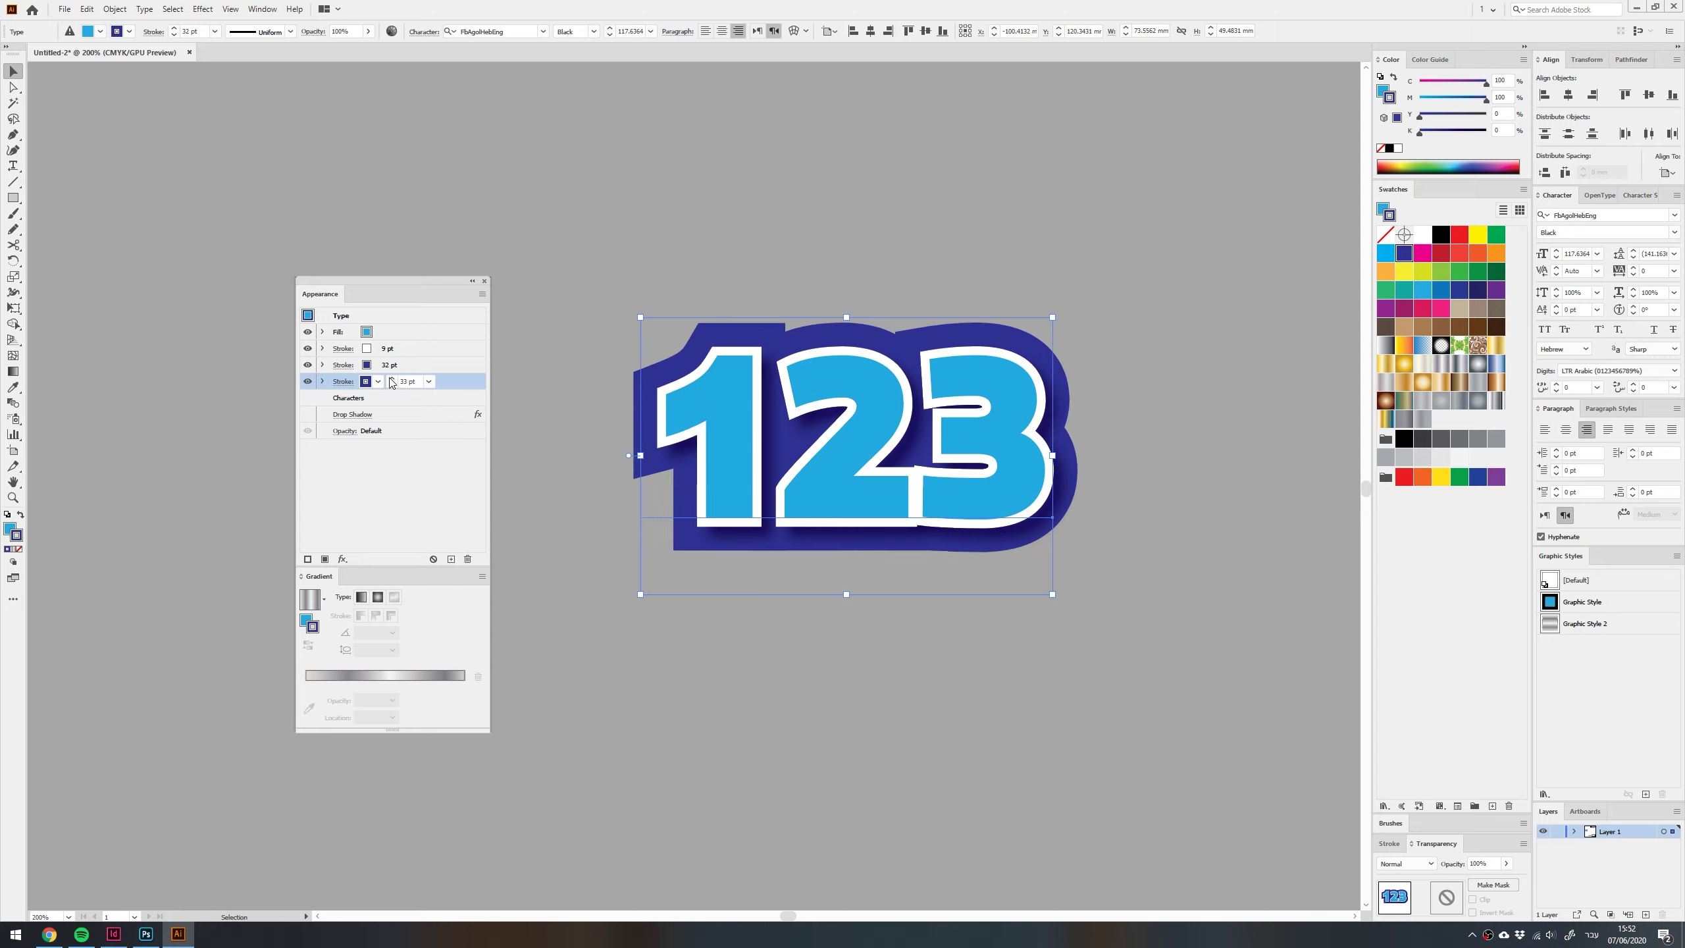
pyautogui.click(393, 379)
pyautogui.click(393, 379)
pyautogui.click(393, 378)
pyautogui.click(392, 378)
pyautogui.click(393, 379)
pyautogui.click(393, 379)
pyautogui.click(392, 379)
pyautogui.click(392, 378)
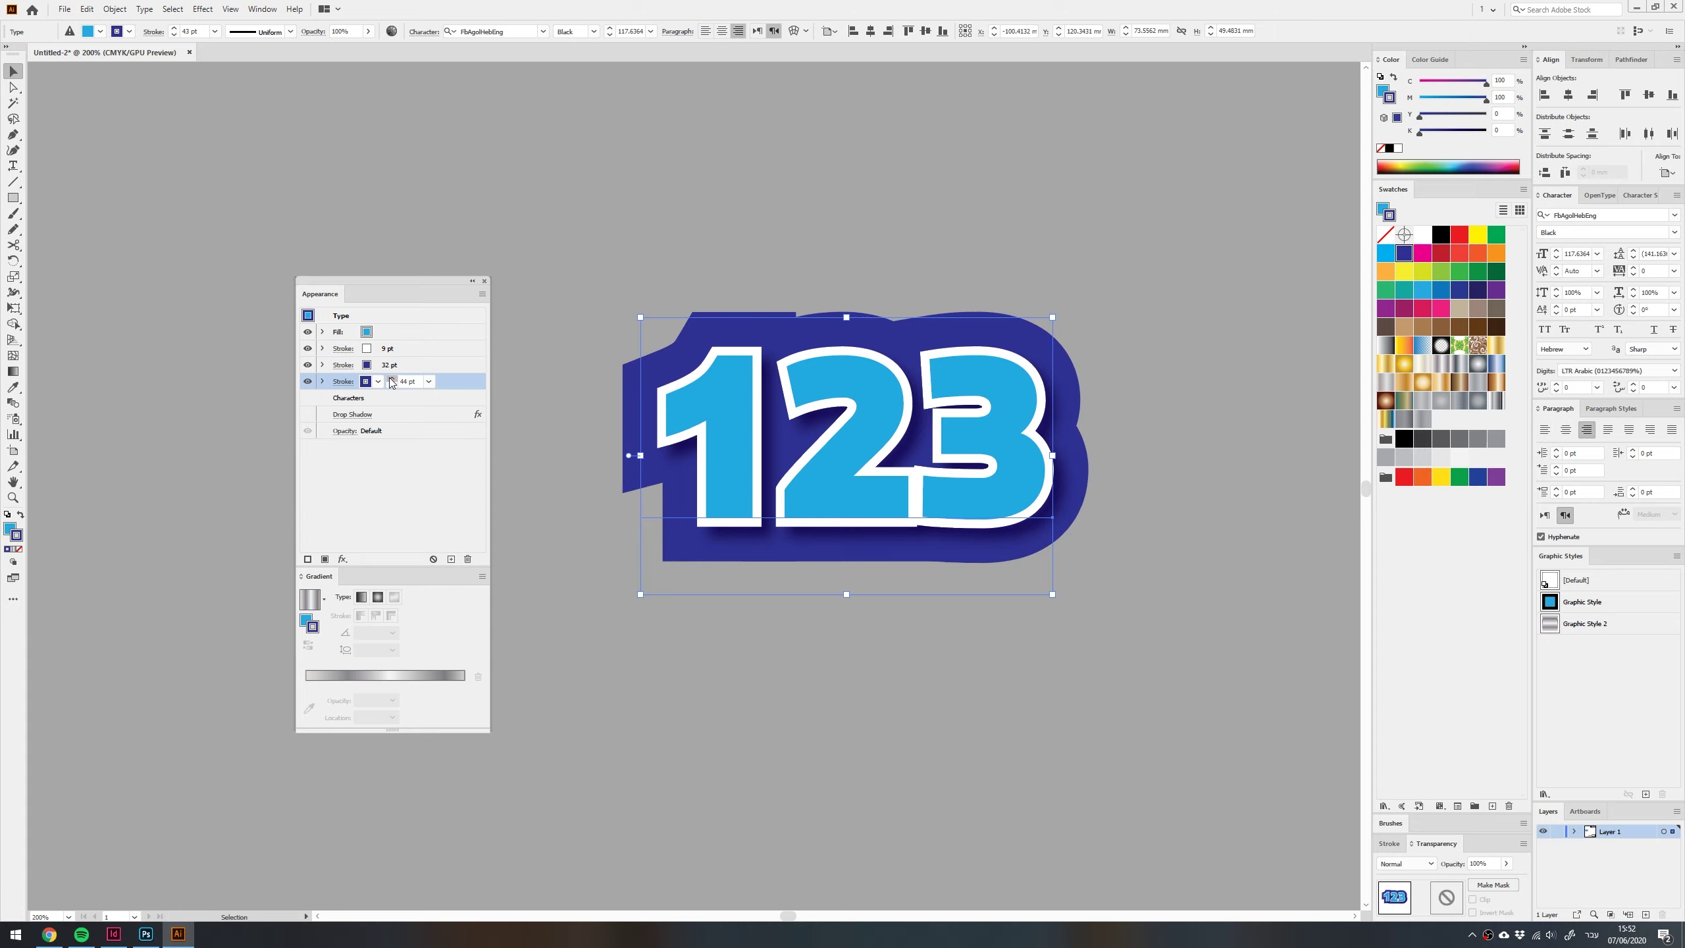
pyautogui.click(392, 379)
pyautogui.click(392, 379)
# Recolor the outermost stroke of the "123" text pink and set its weight to 50 pt
pyautogui.click(1499, 293)
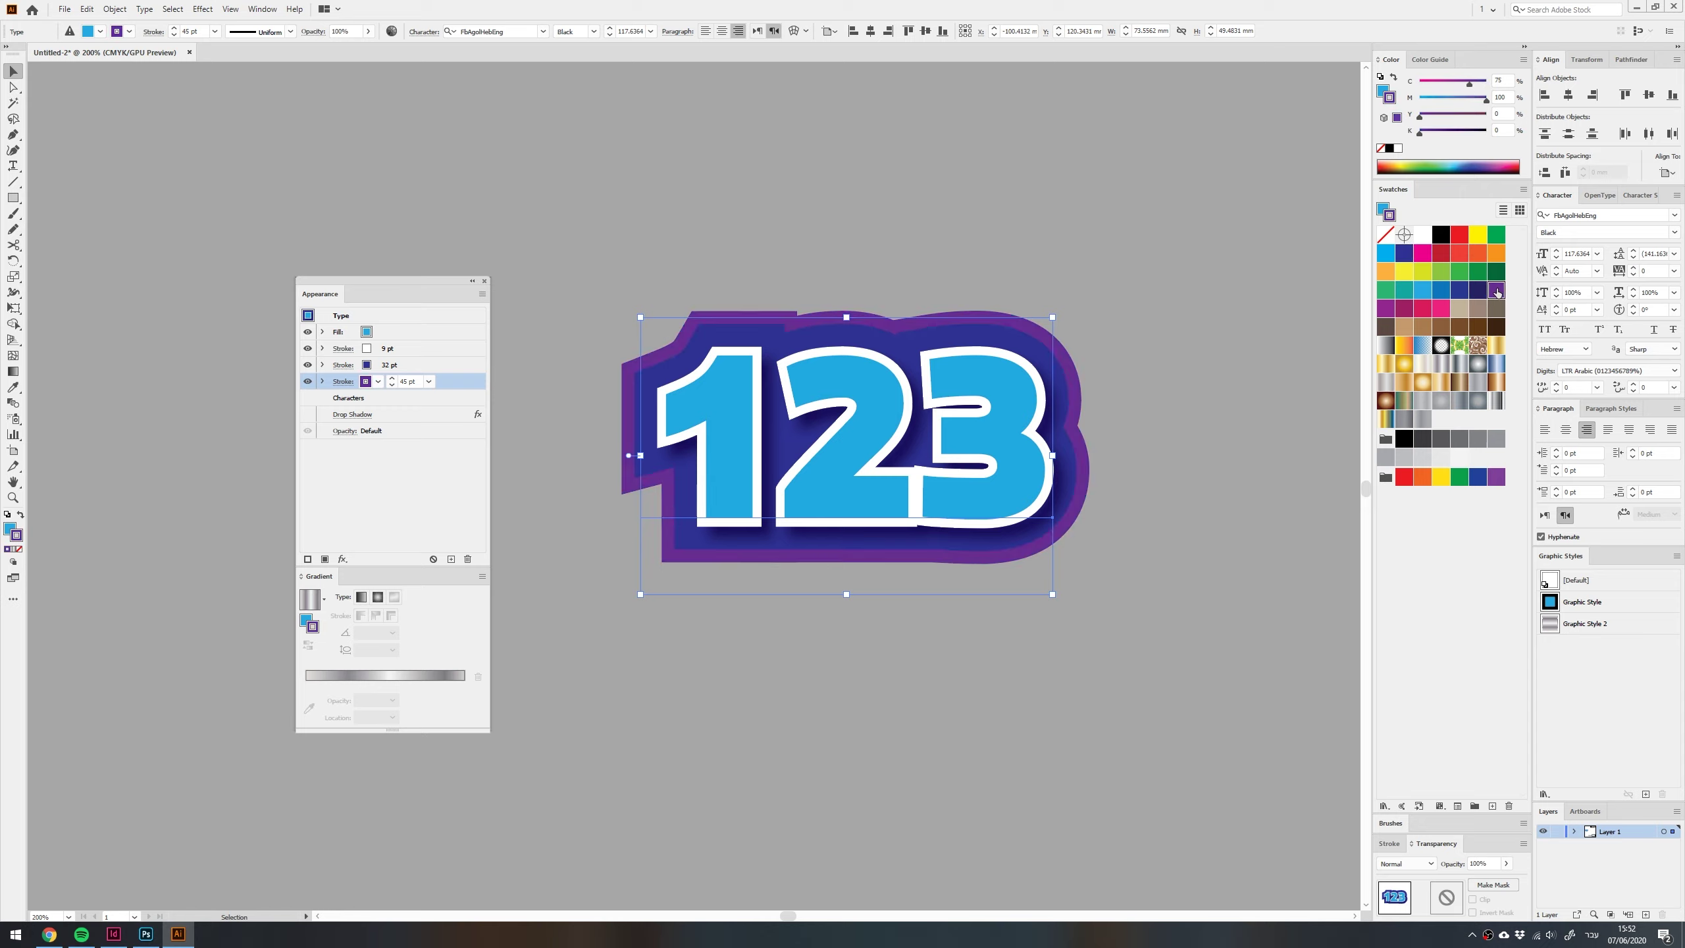
pyautogui.click(1442, 305)
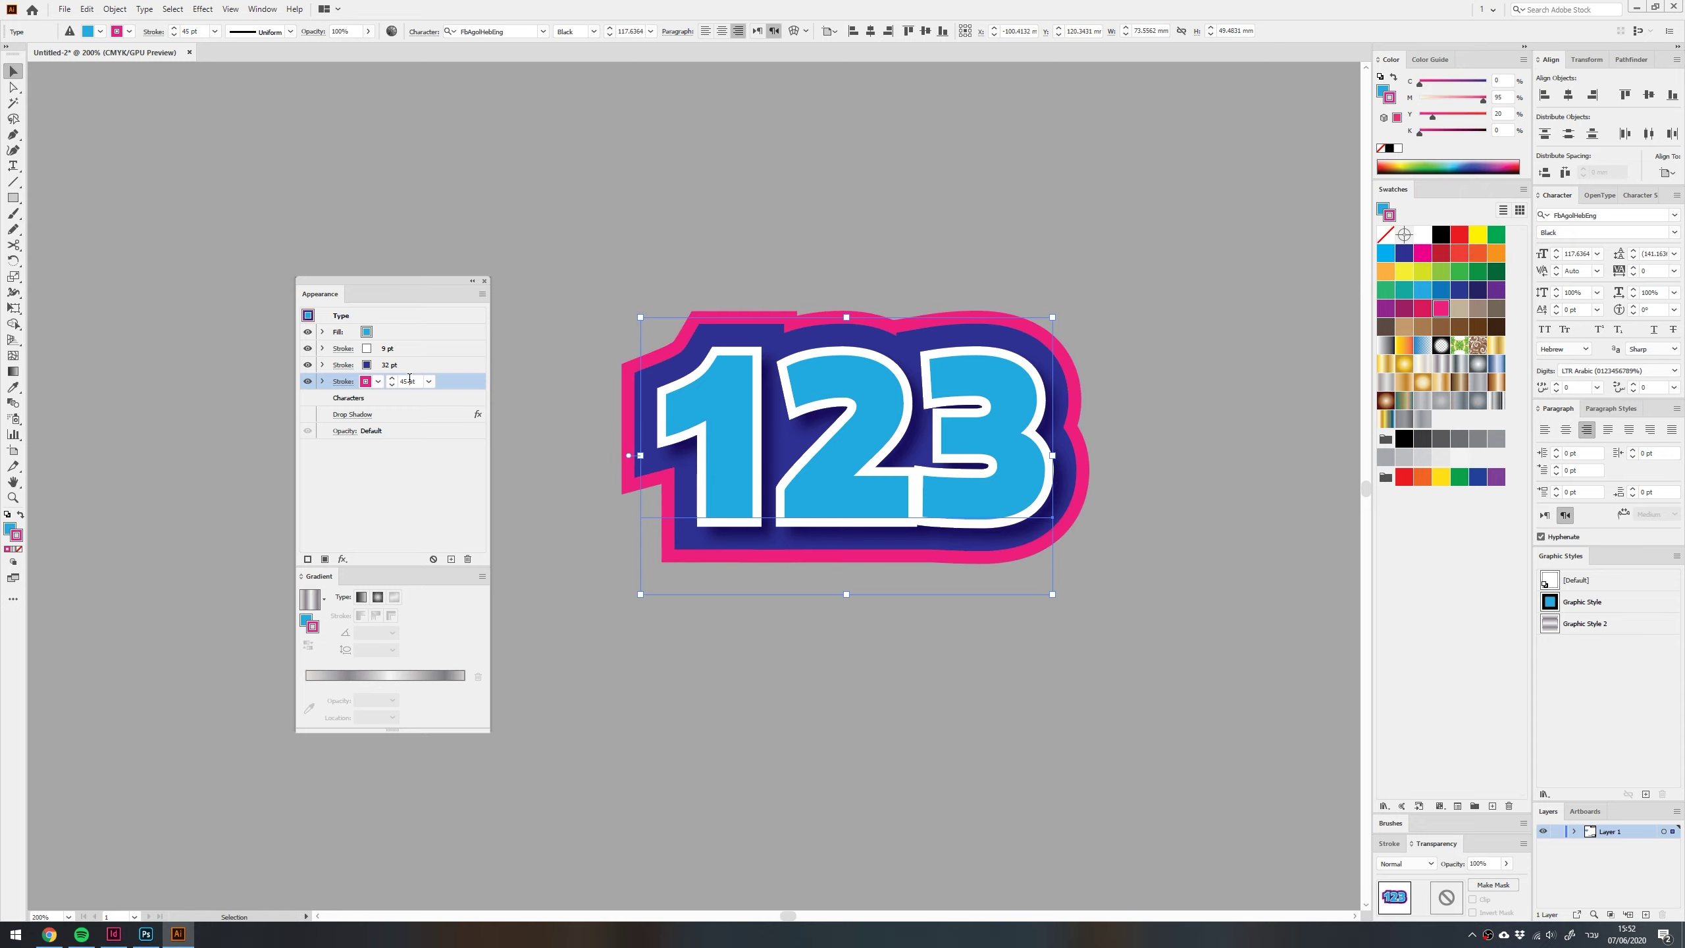
pyautogui.moveTo(416, 379); pyautogui.dragTo(390, 382)
pyautogui.write('50')
pyautogui.press('Return')
# Apply the same drop shadow to the dark blue and pink strokes and deselect the text
pyautogui.click(378, 366)
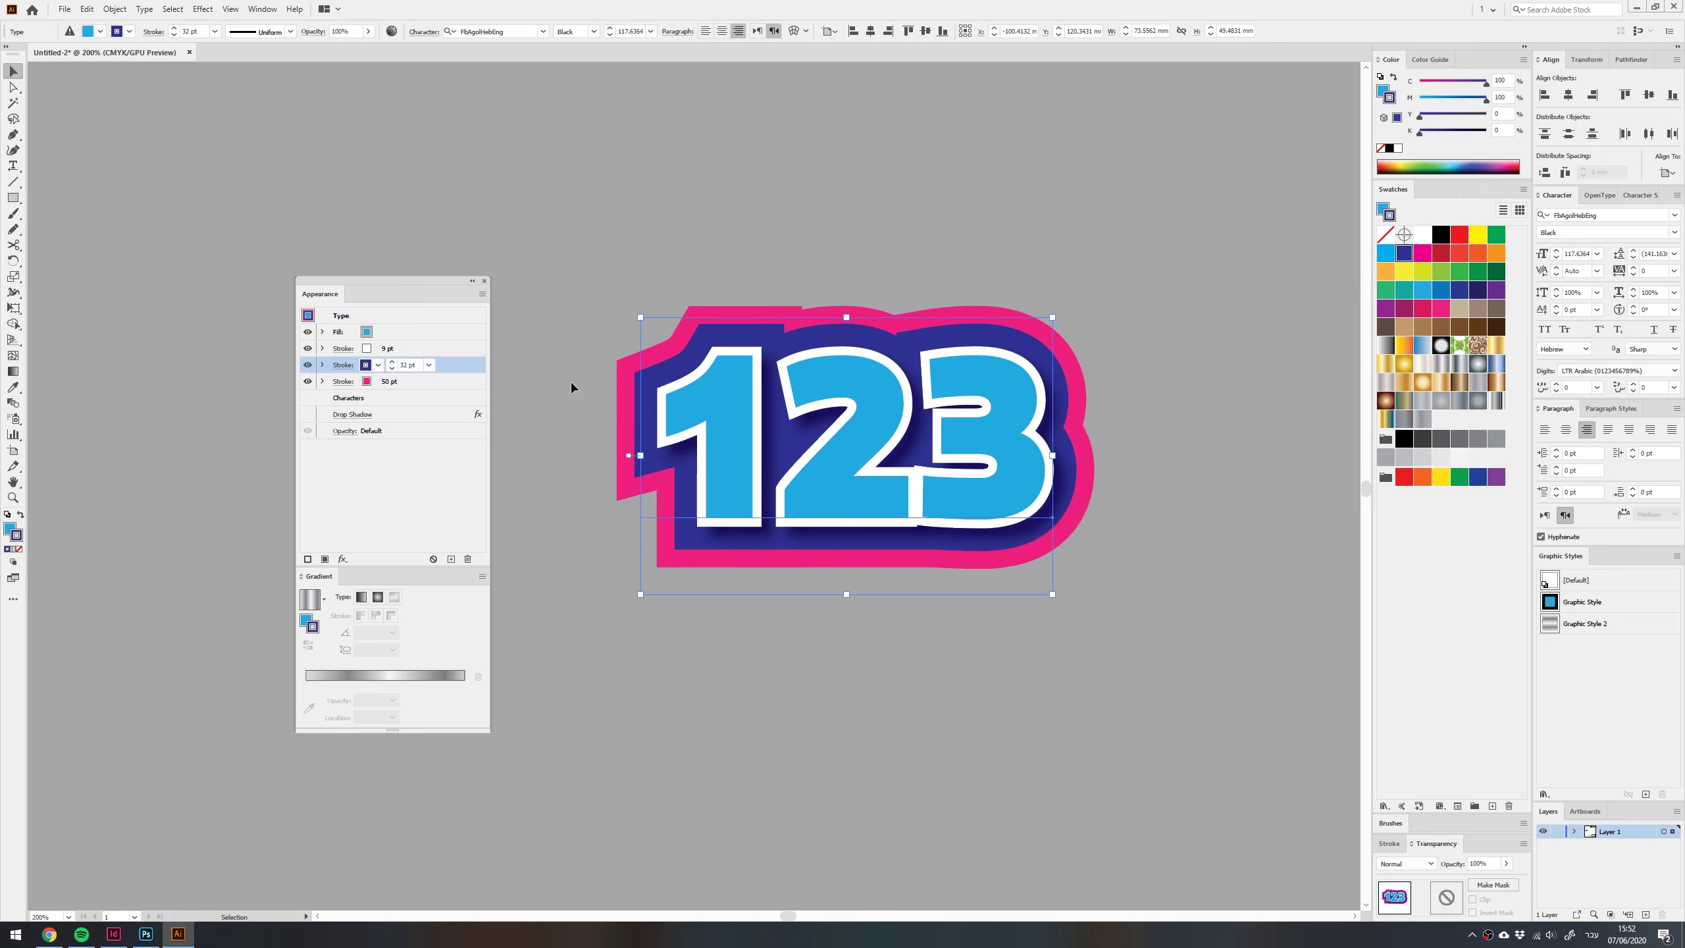
pyautogui.click(202, 8)
pyautogui.click(219, 20)
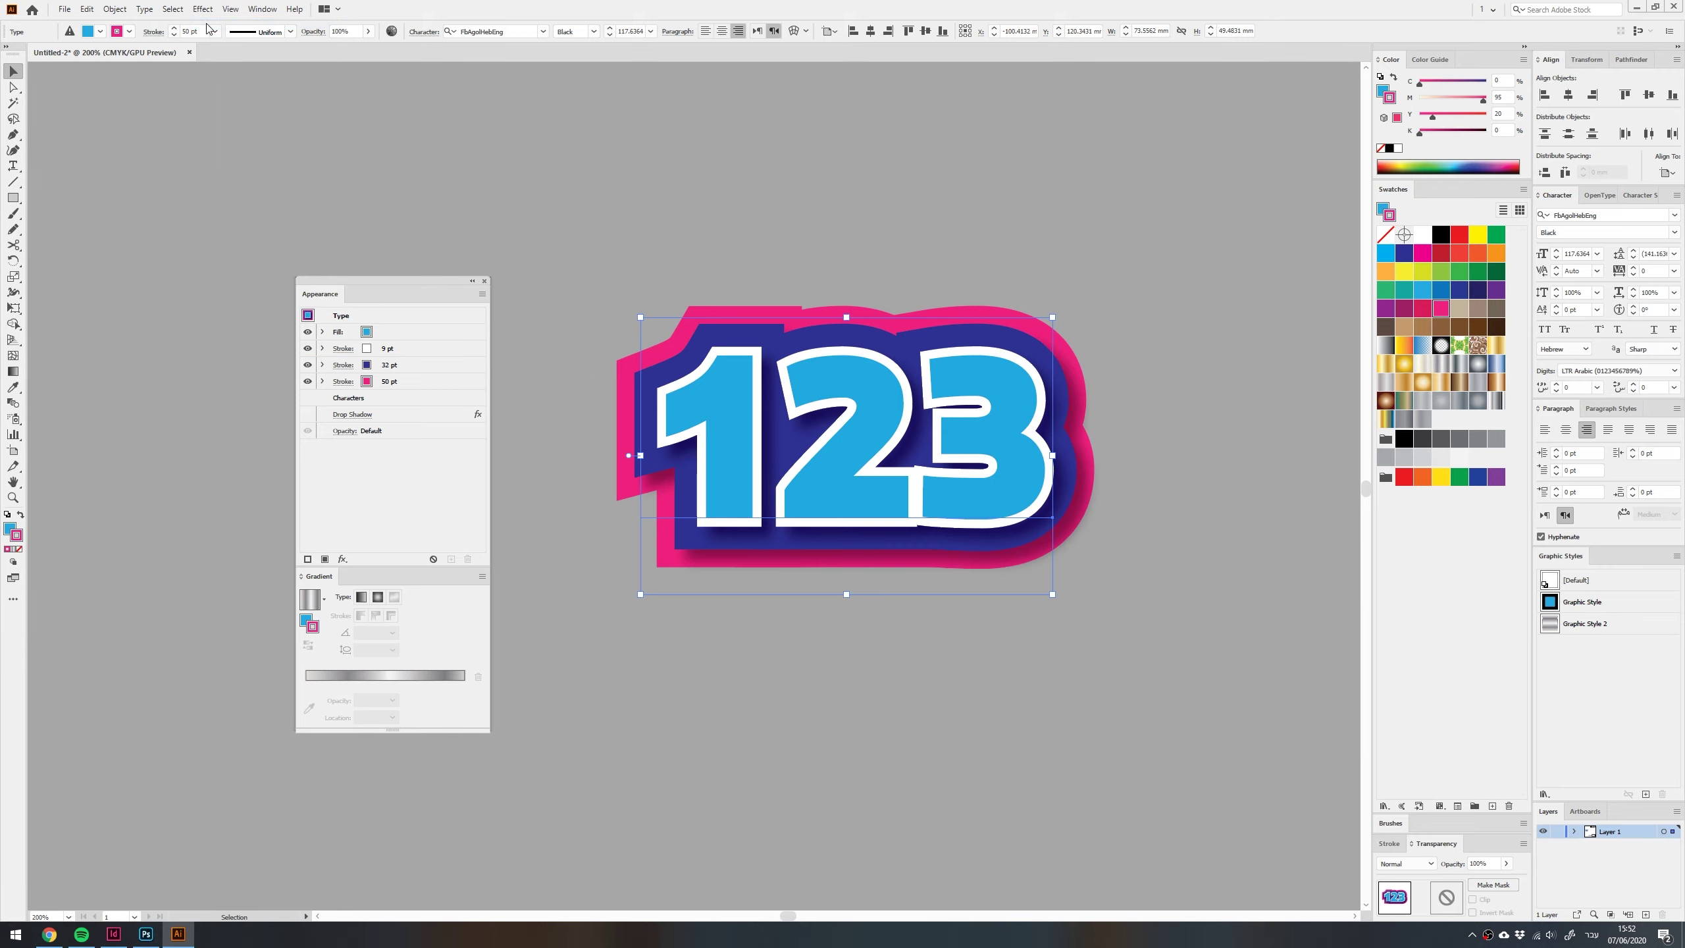
pyautogui.click(651, 86)
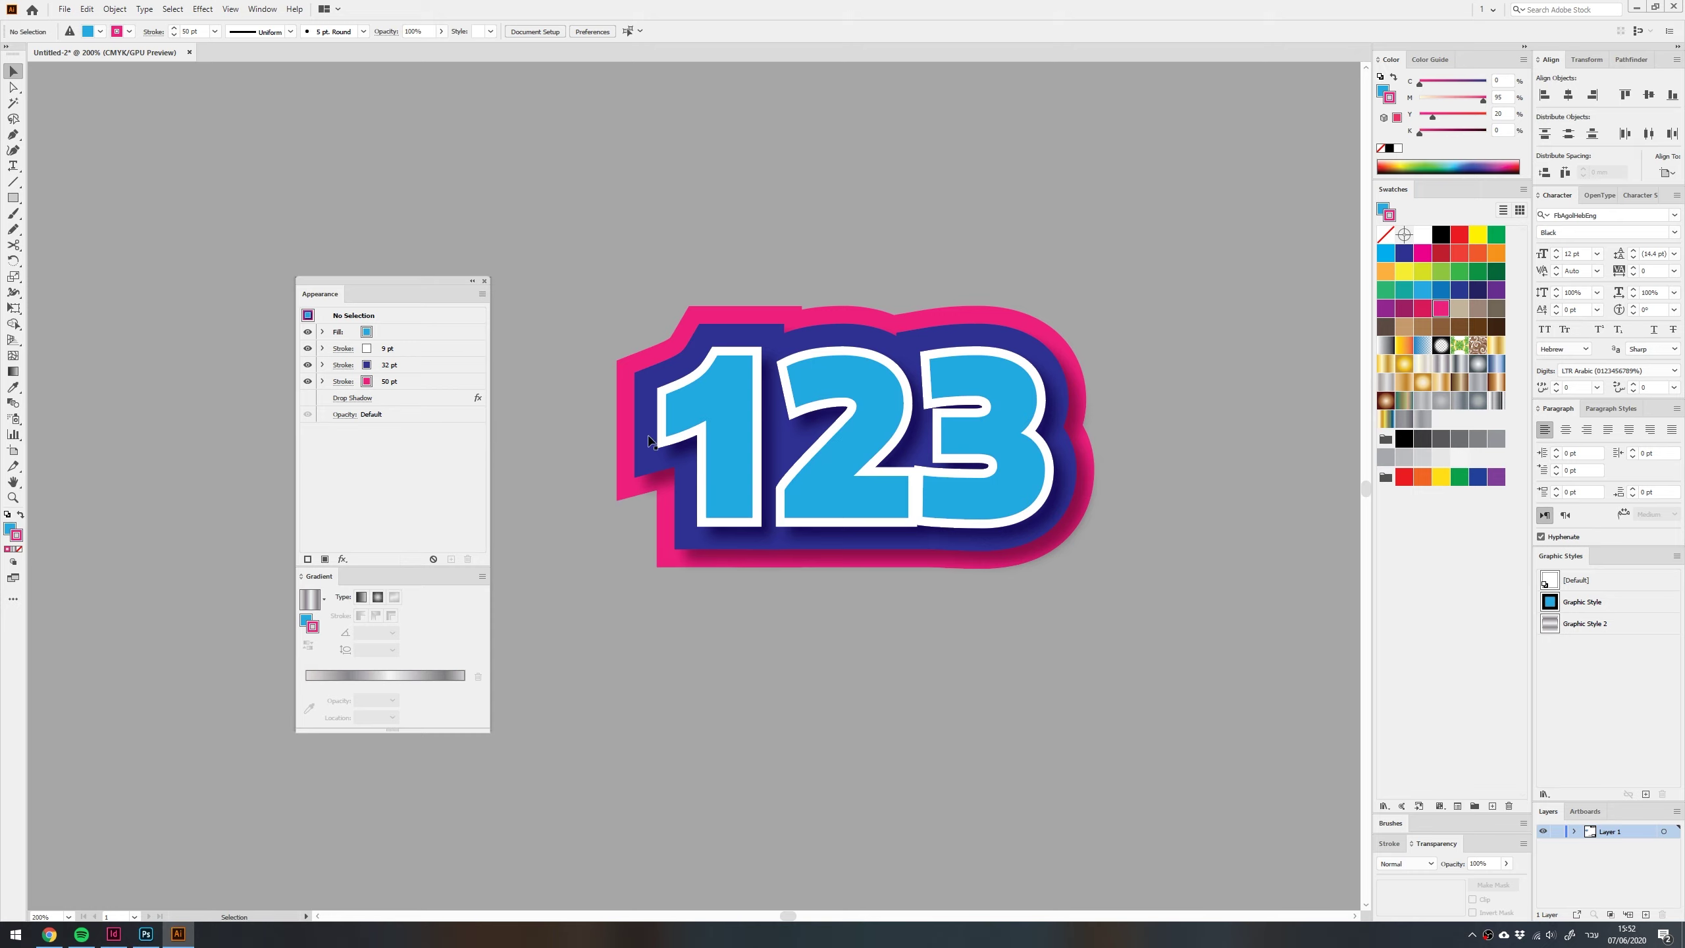
# Show a larger drop shadow on the whole "123" text and deselect the text
pyautogui.click(371, 397)
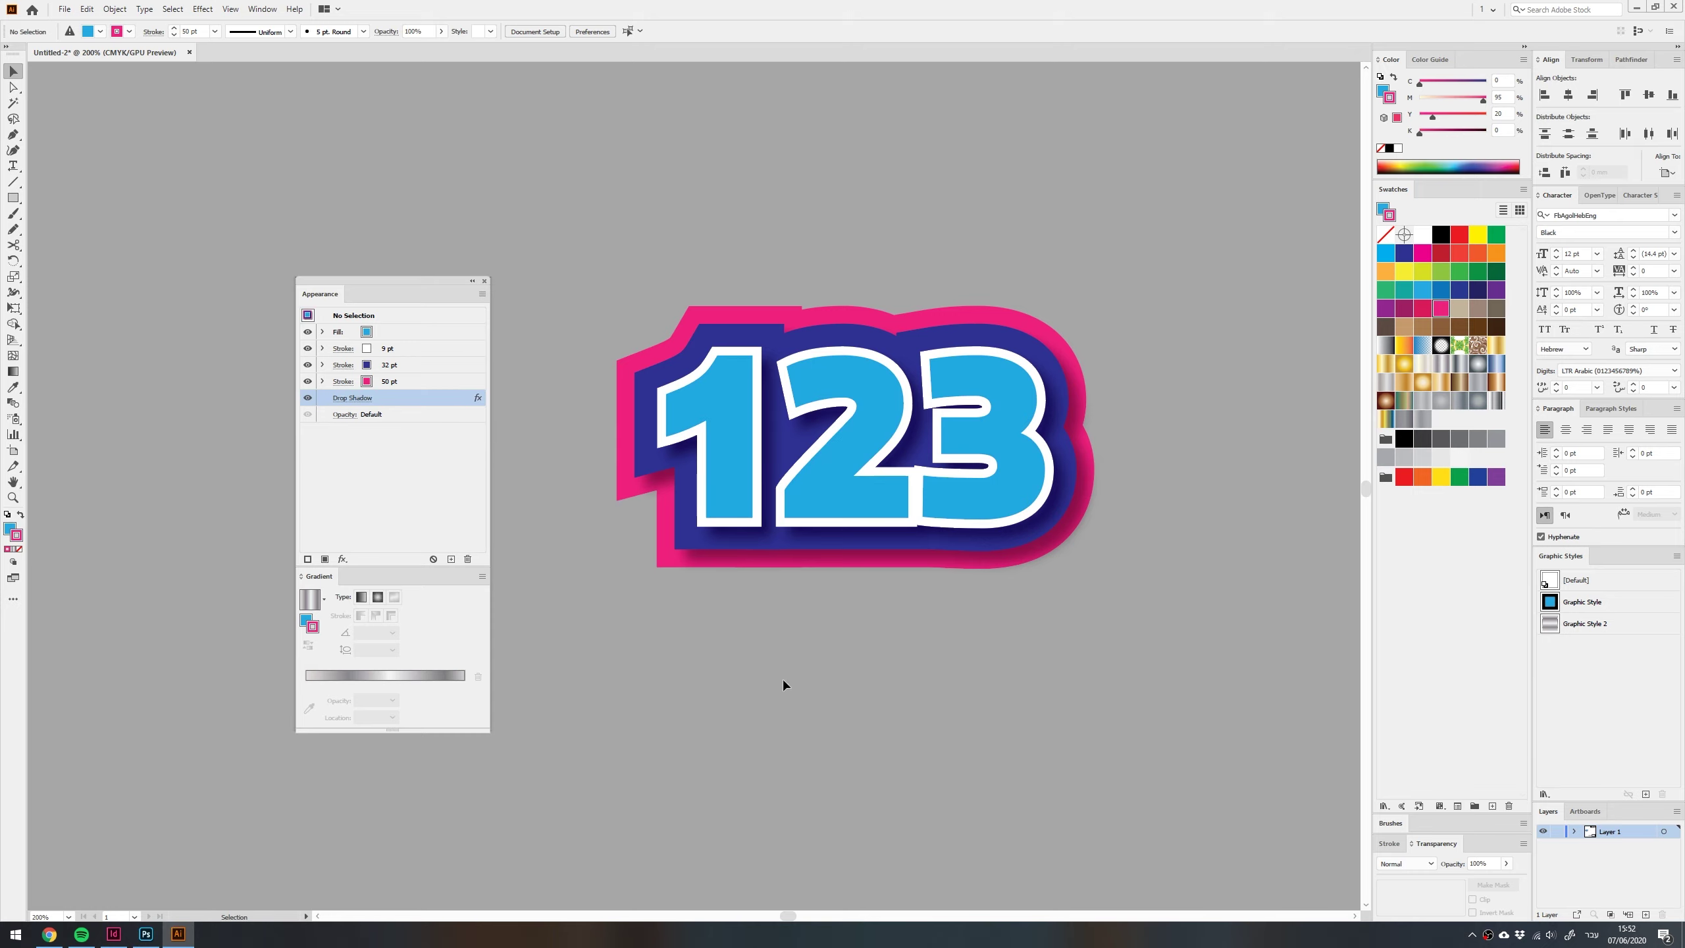
pyautogui.click(1025, 537)
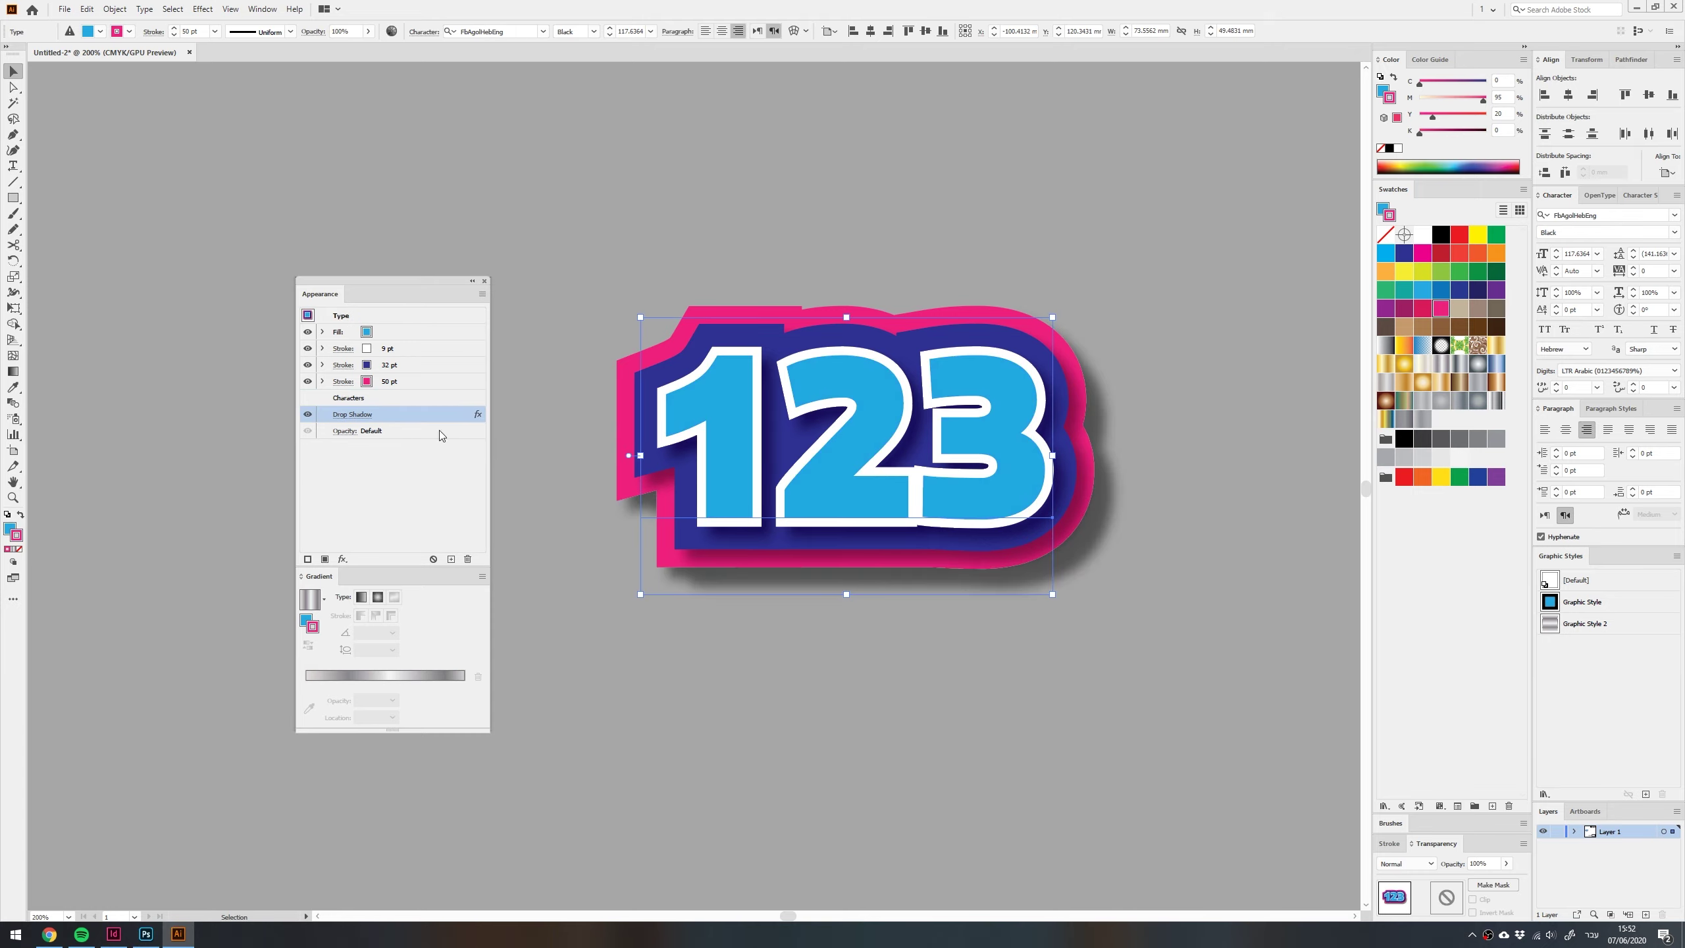
pyautogui.click(1066, 701)
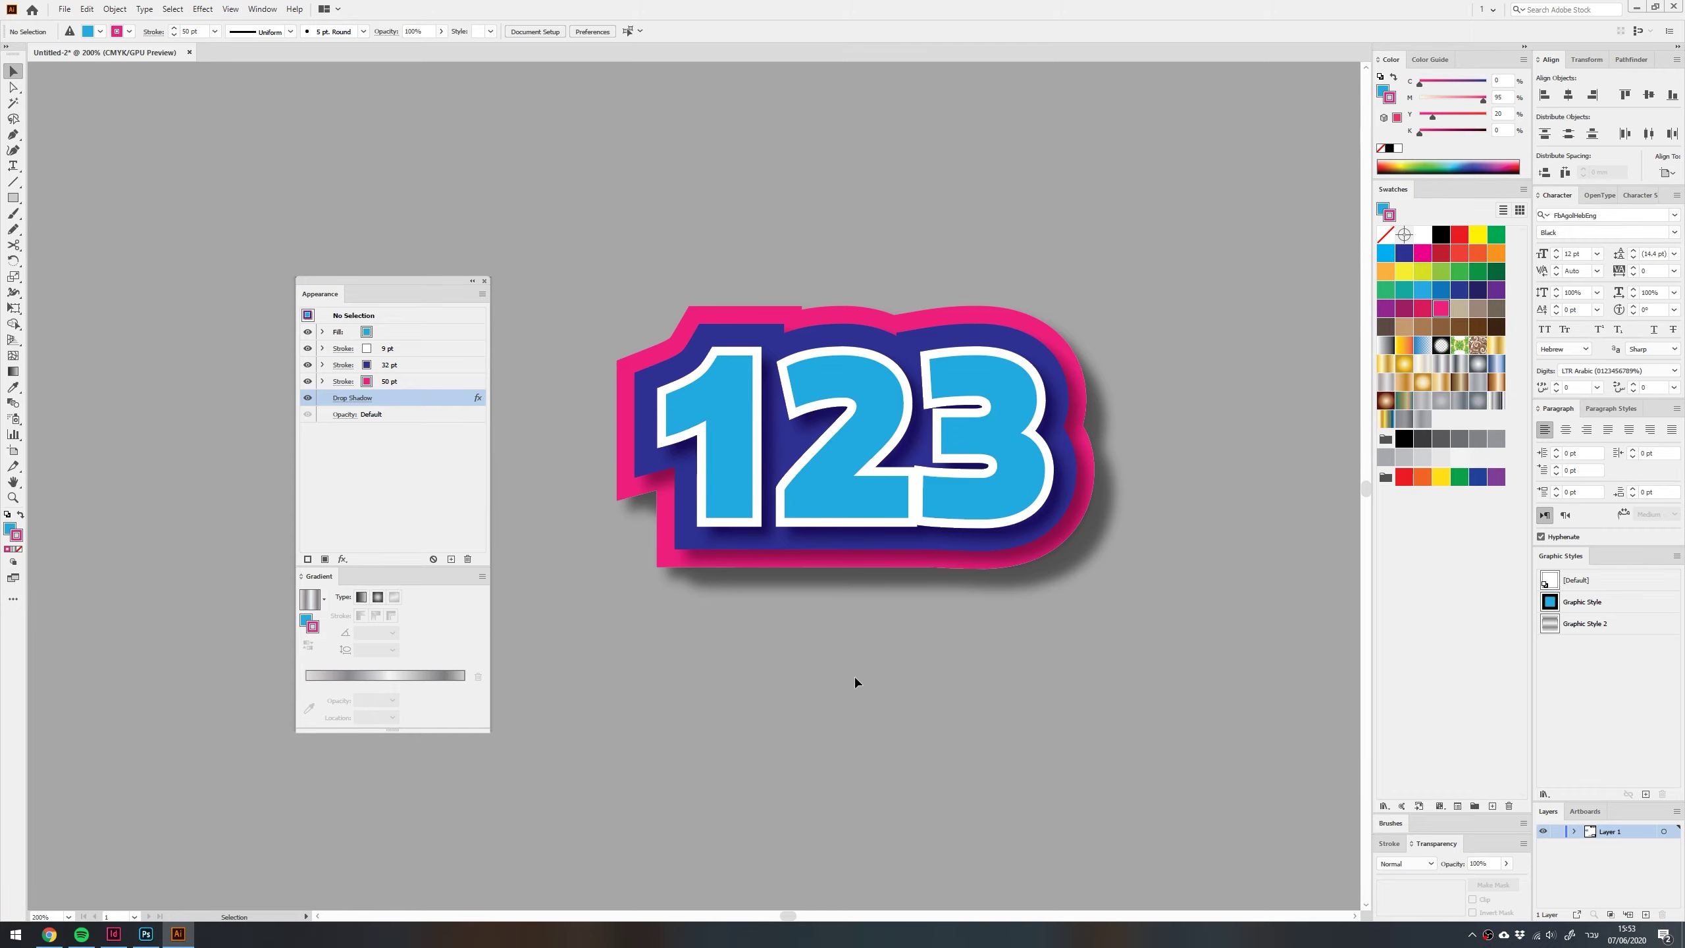
# Delete the styled "123" text, both silver texts and the black rectangle outside the artboard
pyautogui.scroll(-4, 853, 675)
pyautogui.moveTo(835, 656); pyautogui.dragTo(698, 496)
pyautogui.moveTo(607, 326); pyautogui.dragTo(1099, 759)
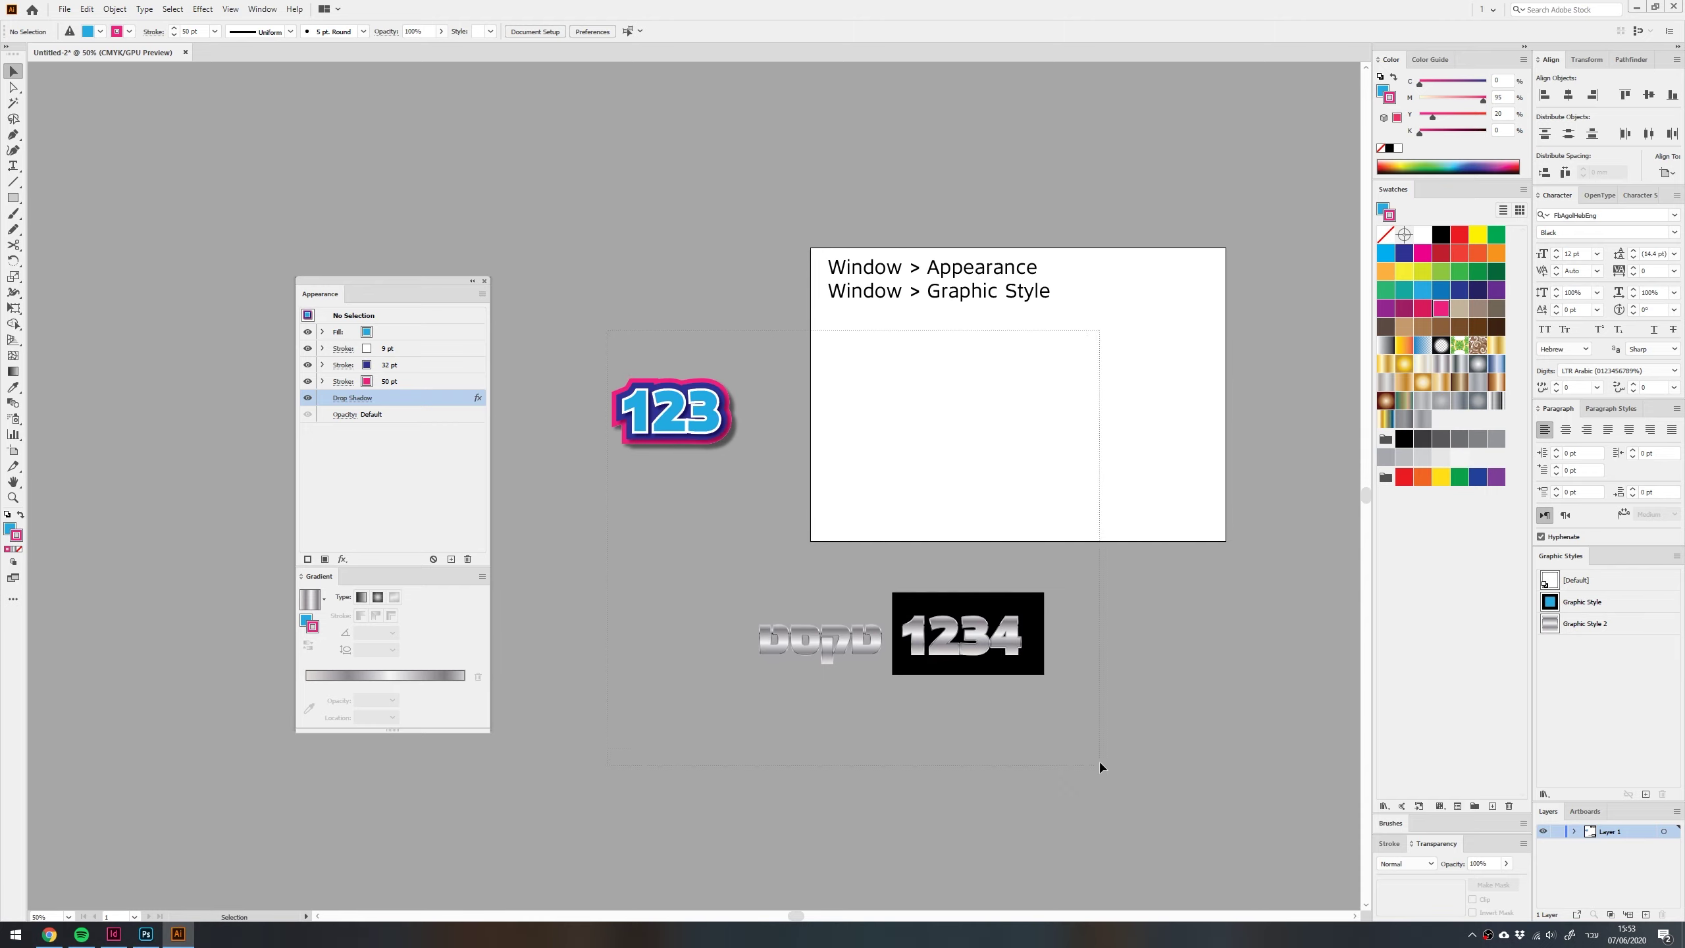
pyautogui.press('Delete')
# Draw a circle about 76 mm in diameter beside the artboard with the default white fill and black 1 pt stroke
pyautogui.press('l')
pyautogui.scroll(3, 631, 388)
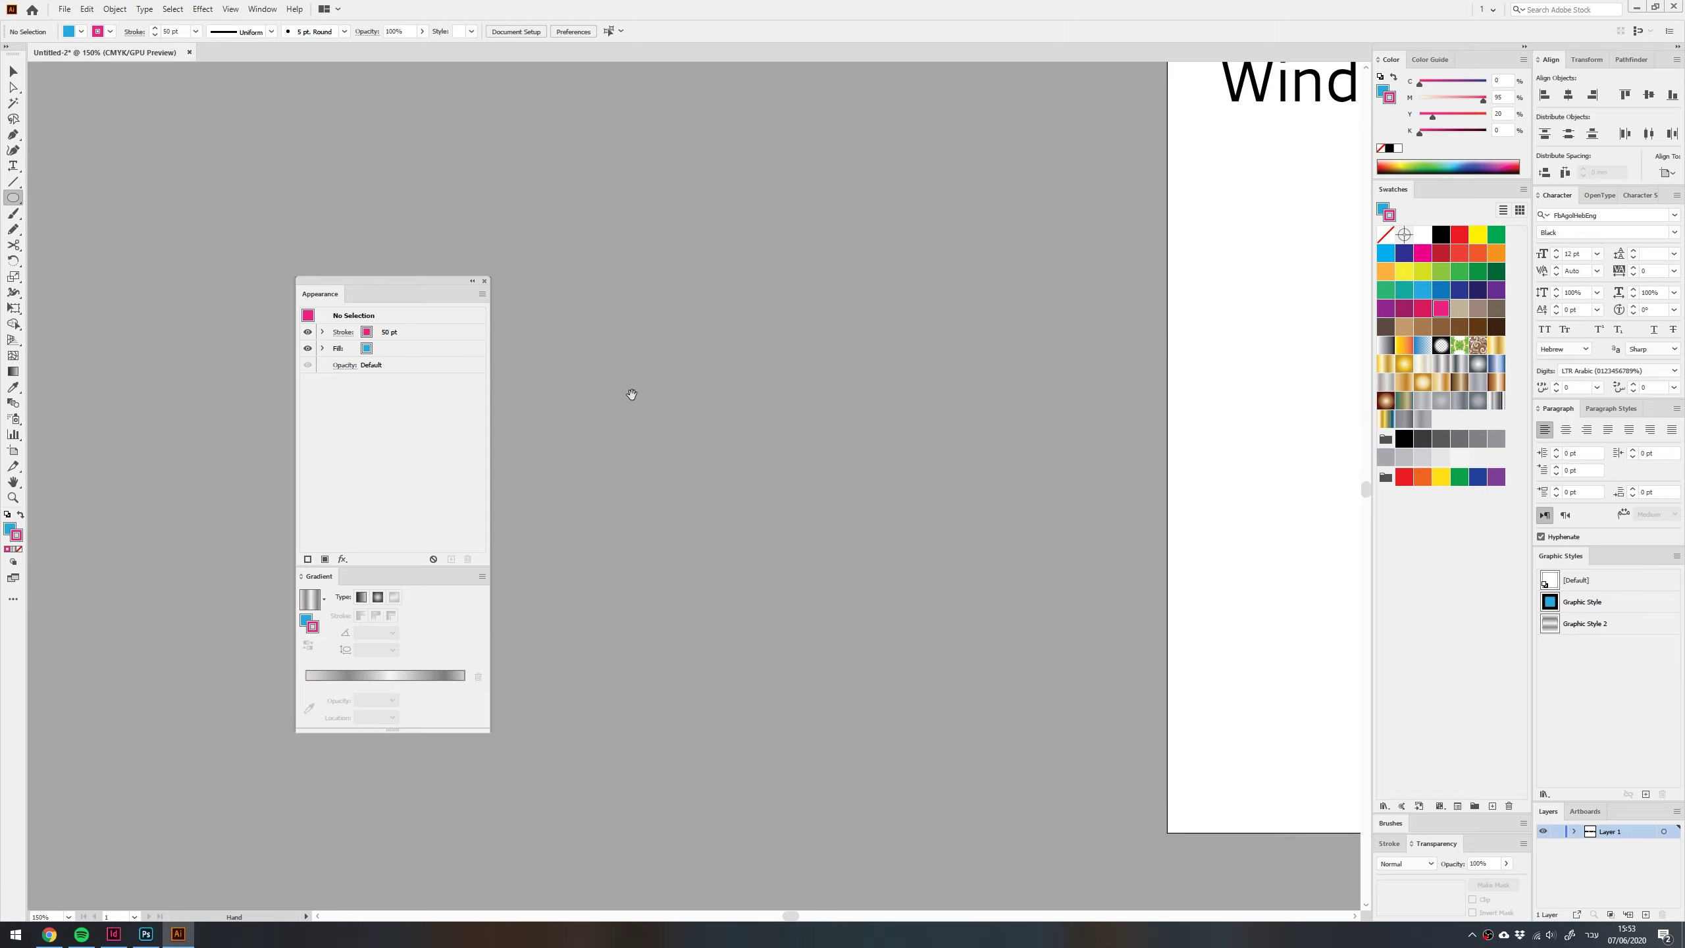
pyautogui.moveTo(632, 388)
pyautogui.mouseDown()
pyautogui.moveTo(823, 463)
pyautogui.moveTo(955, 610)
pyautogui.mouseUp()
pyautogui.hotkey('ctrl', '=')
pyautogui.press('d')
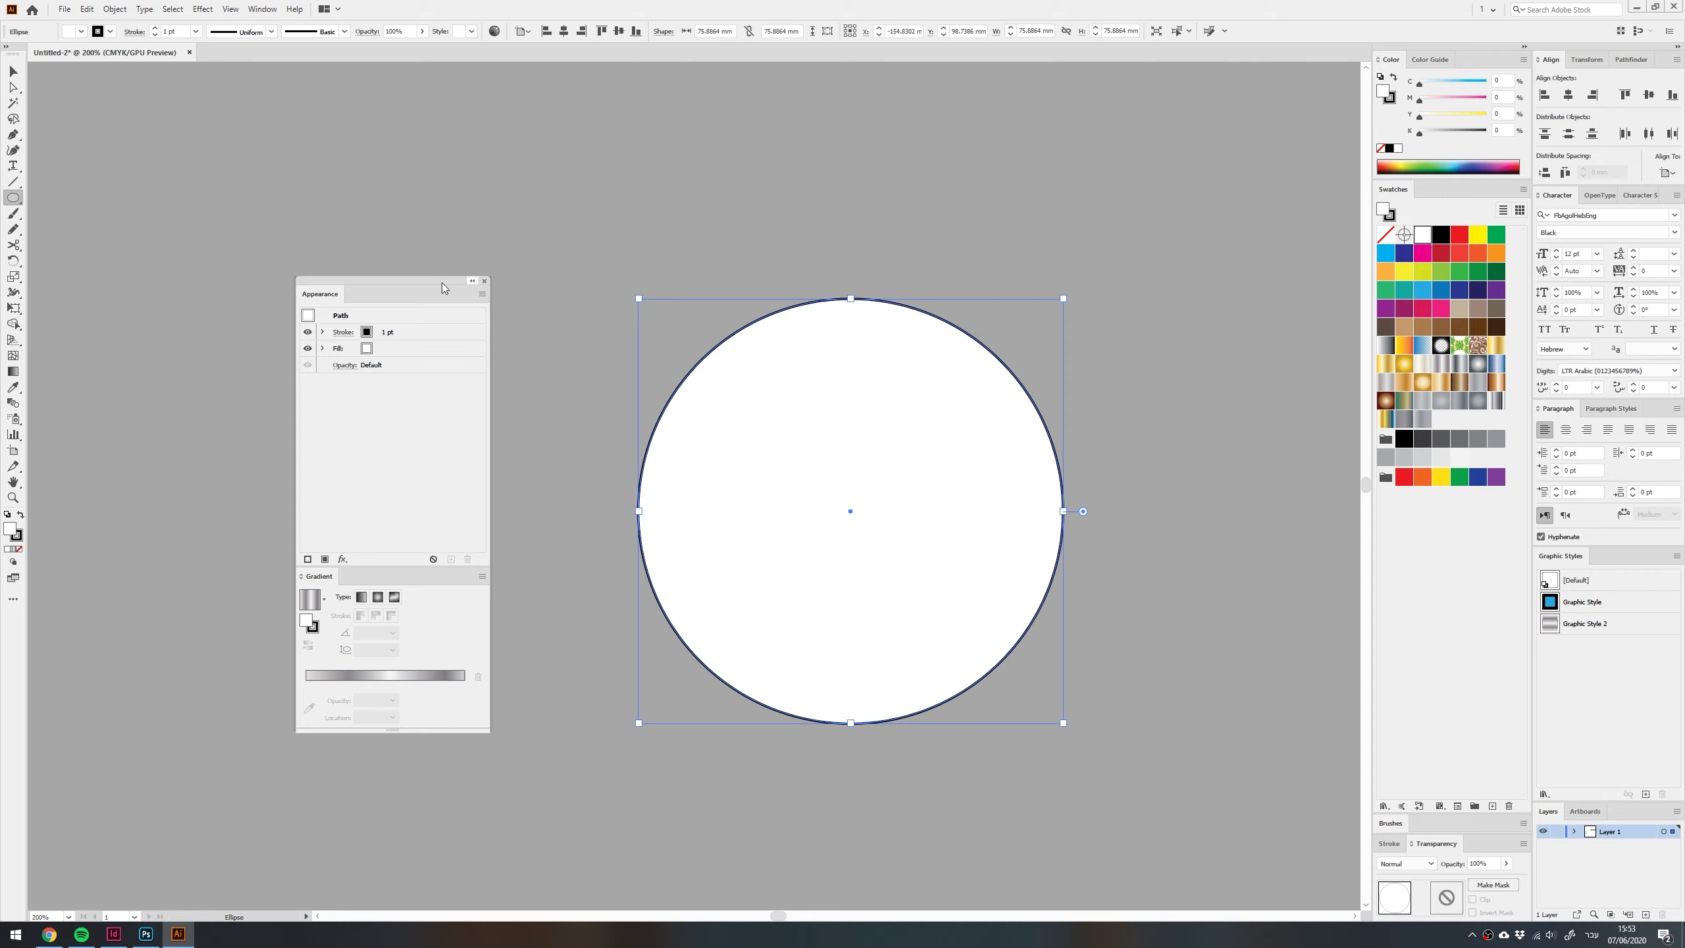
pyautogui.click(358, 332)
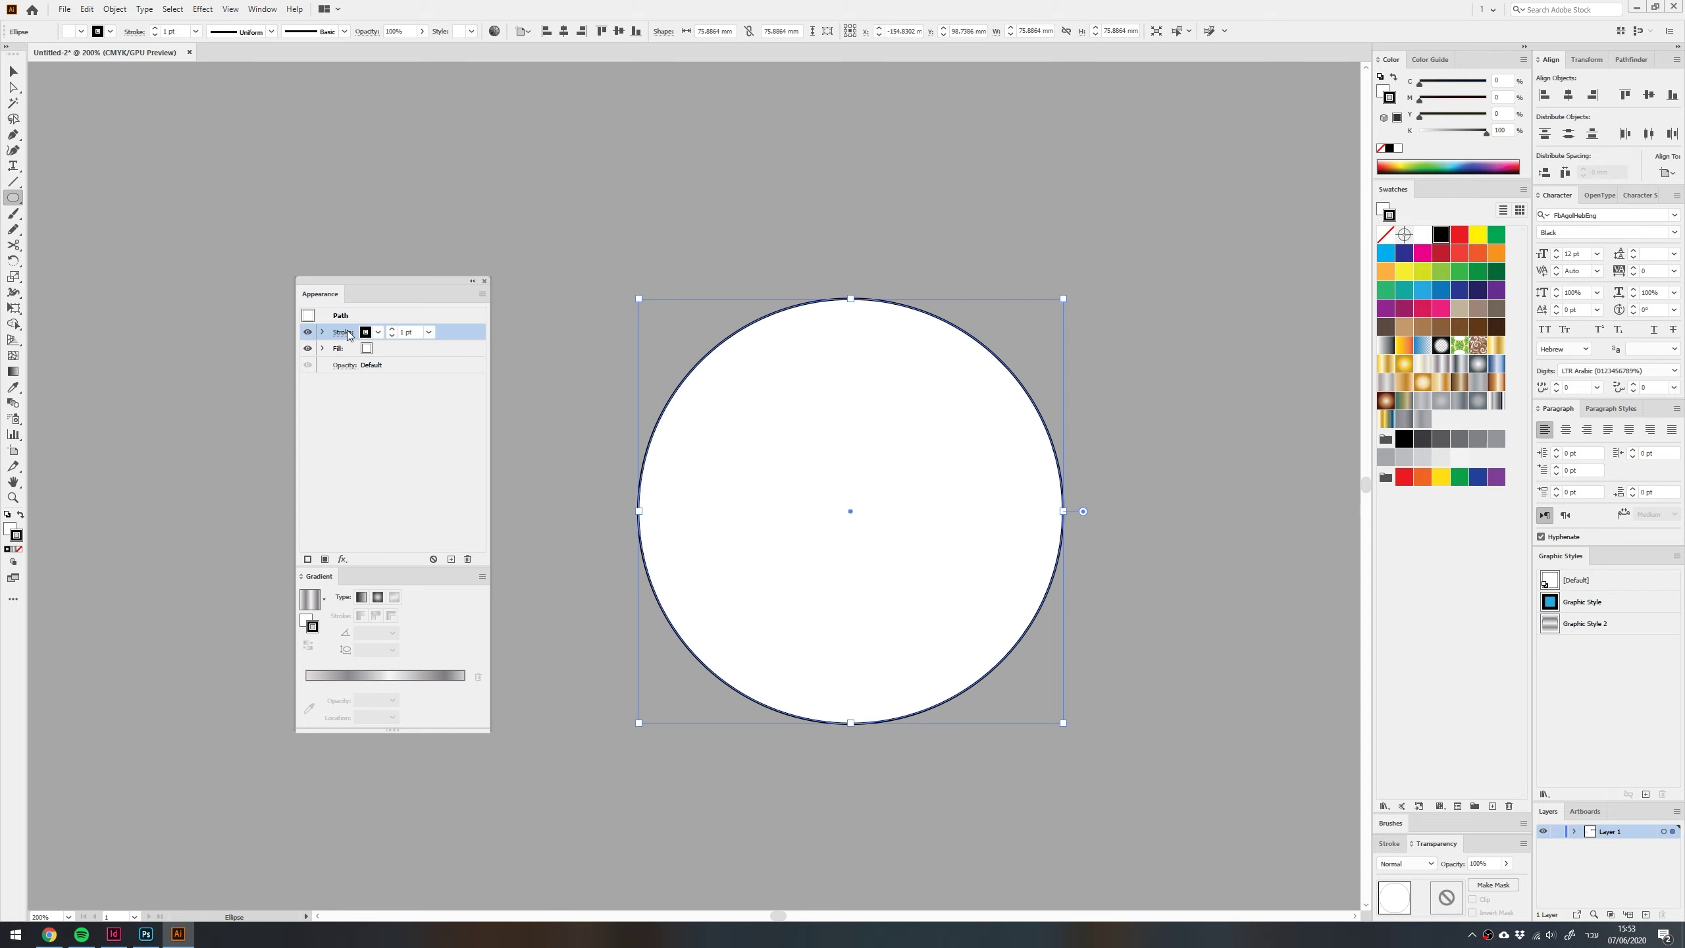
pyautogui.click(411, 352)
pyautogui.click(424, 334)
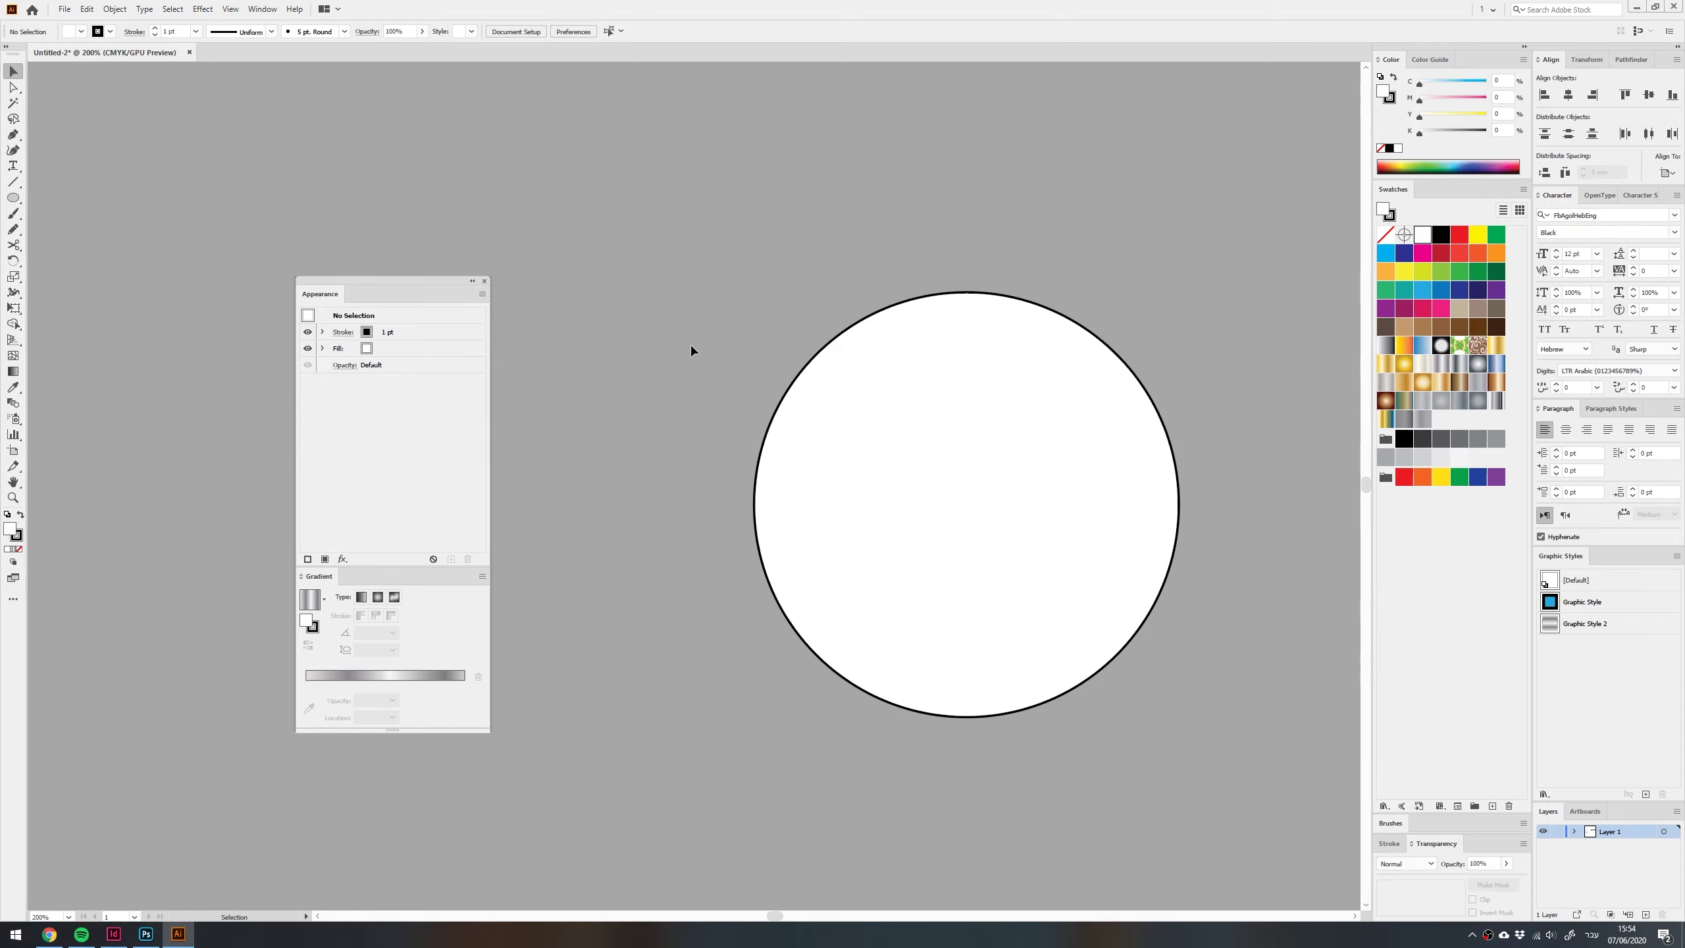
# Set the weight of the circle's black stroke to 20 pt
pyautogui.click(863, 414)
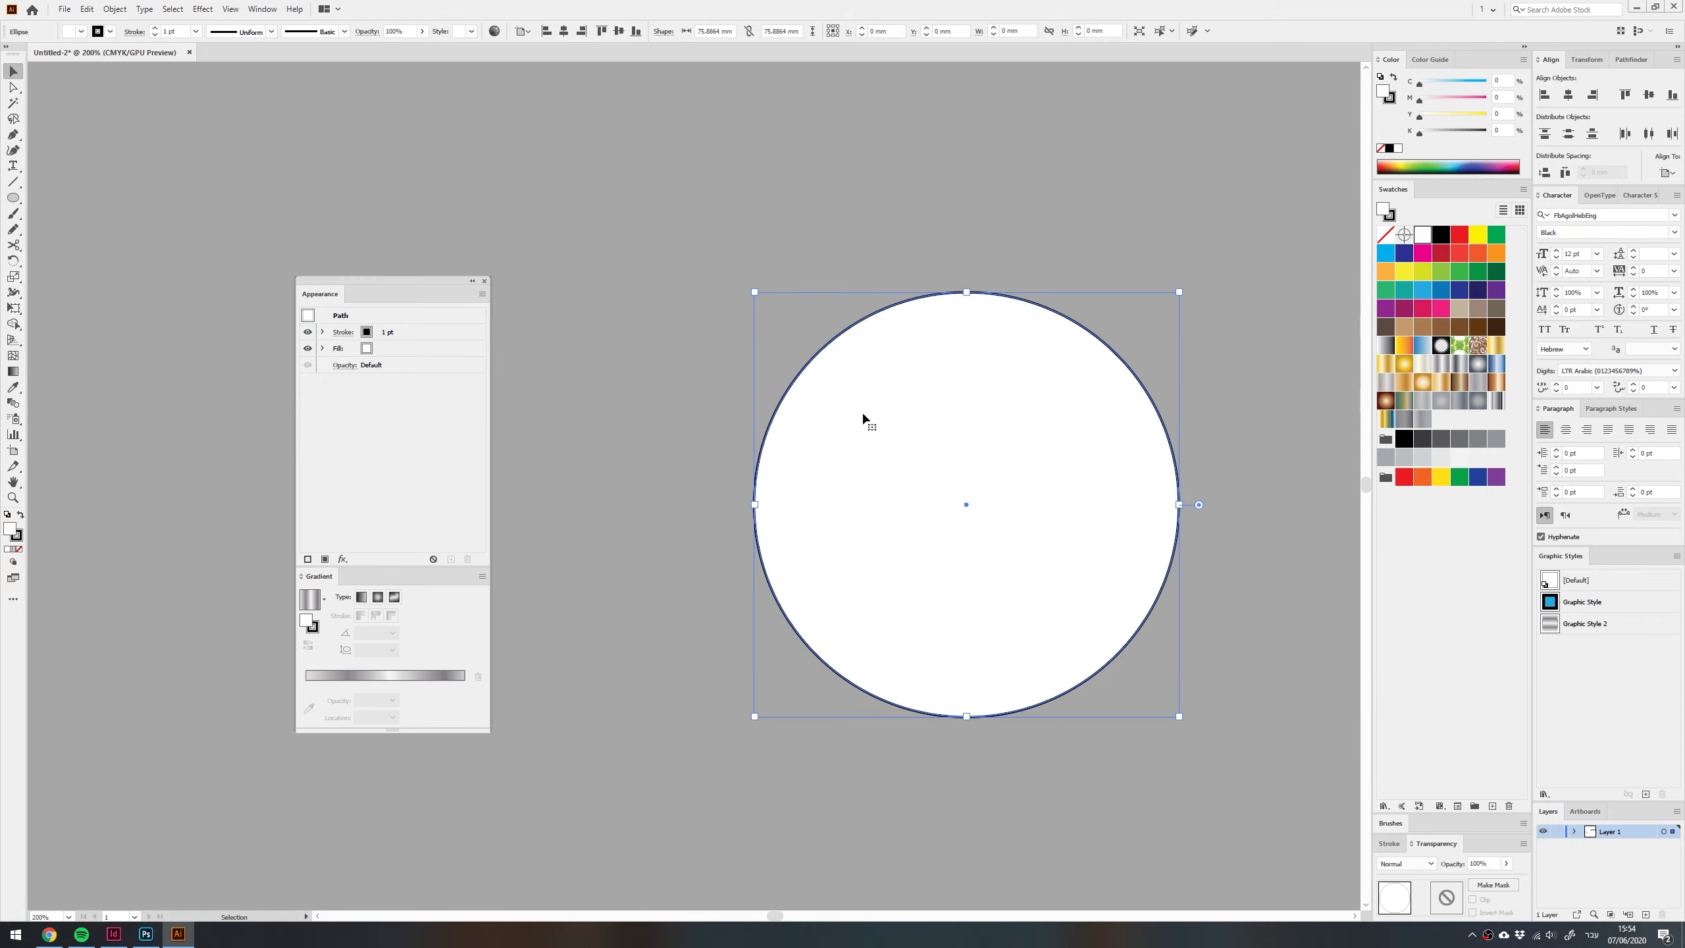
pyautogui.click(422, 333)
pyautogui.doubleClick(392, 330)
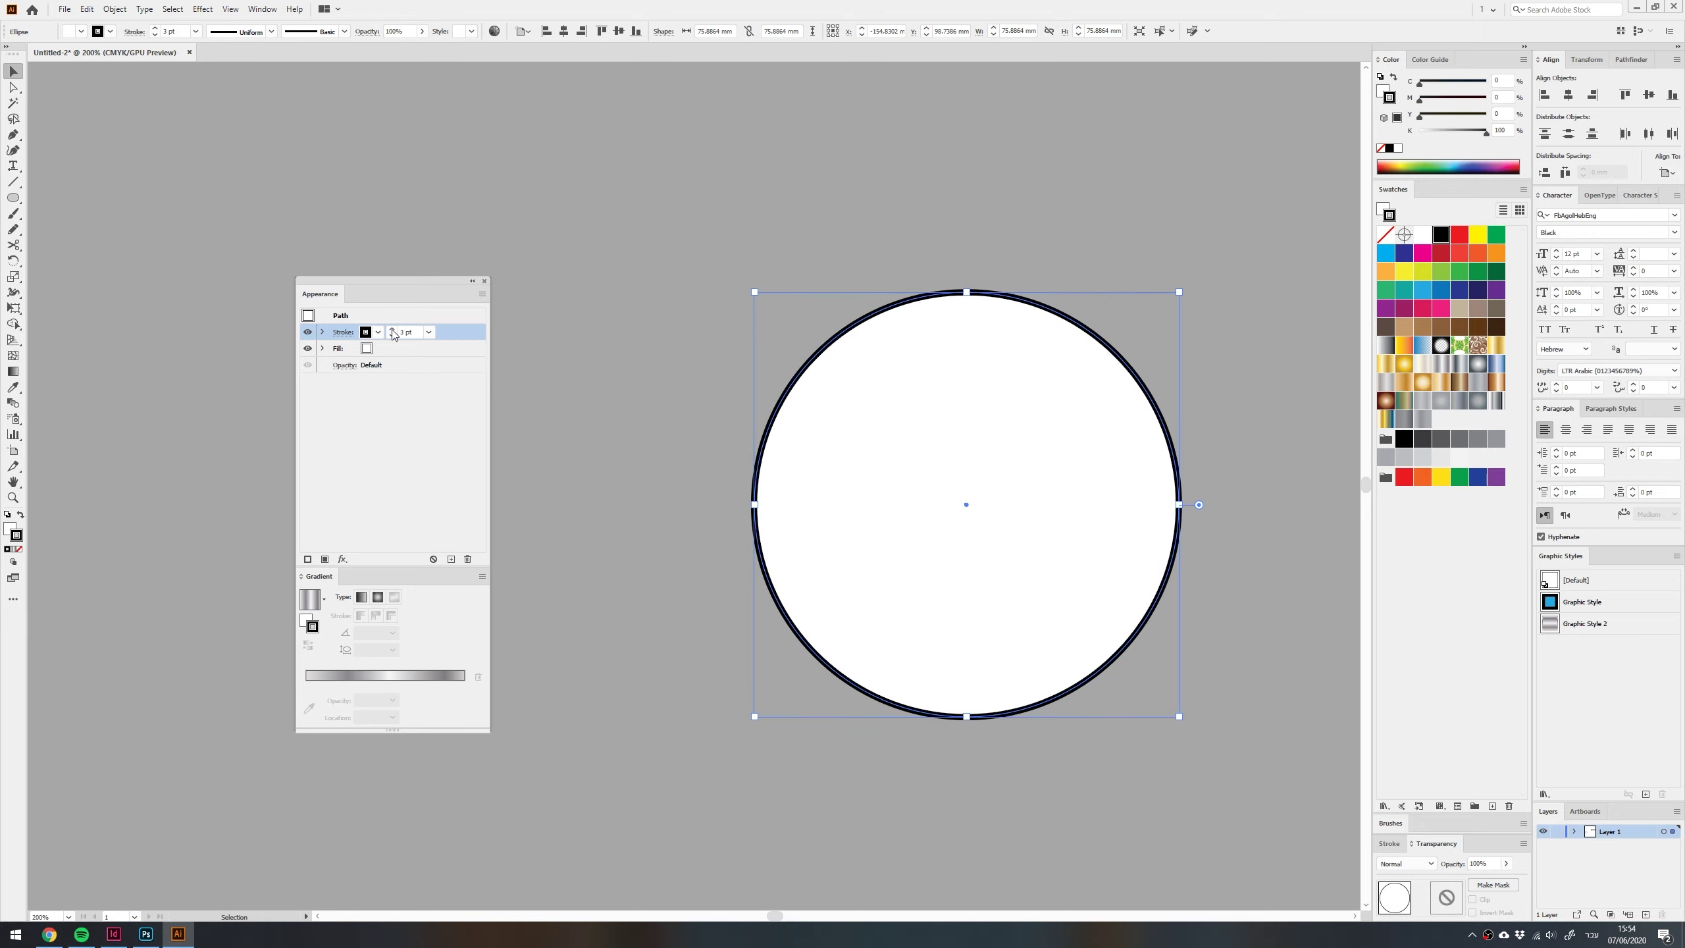
pyautogui.tripleClick(392, 330)
pyautogui.doubleClick(392, 329)
pyautogui.doubleClick(393, 330)
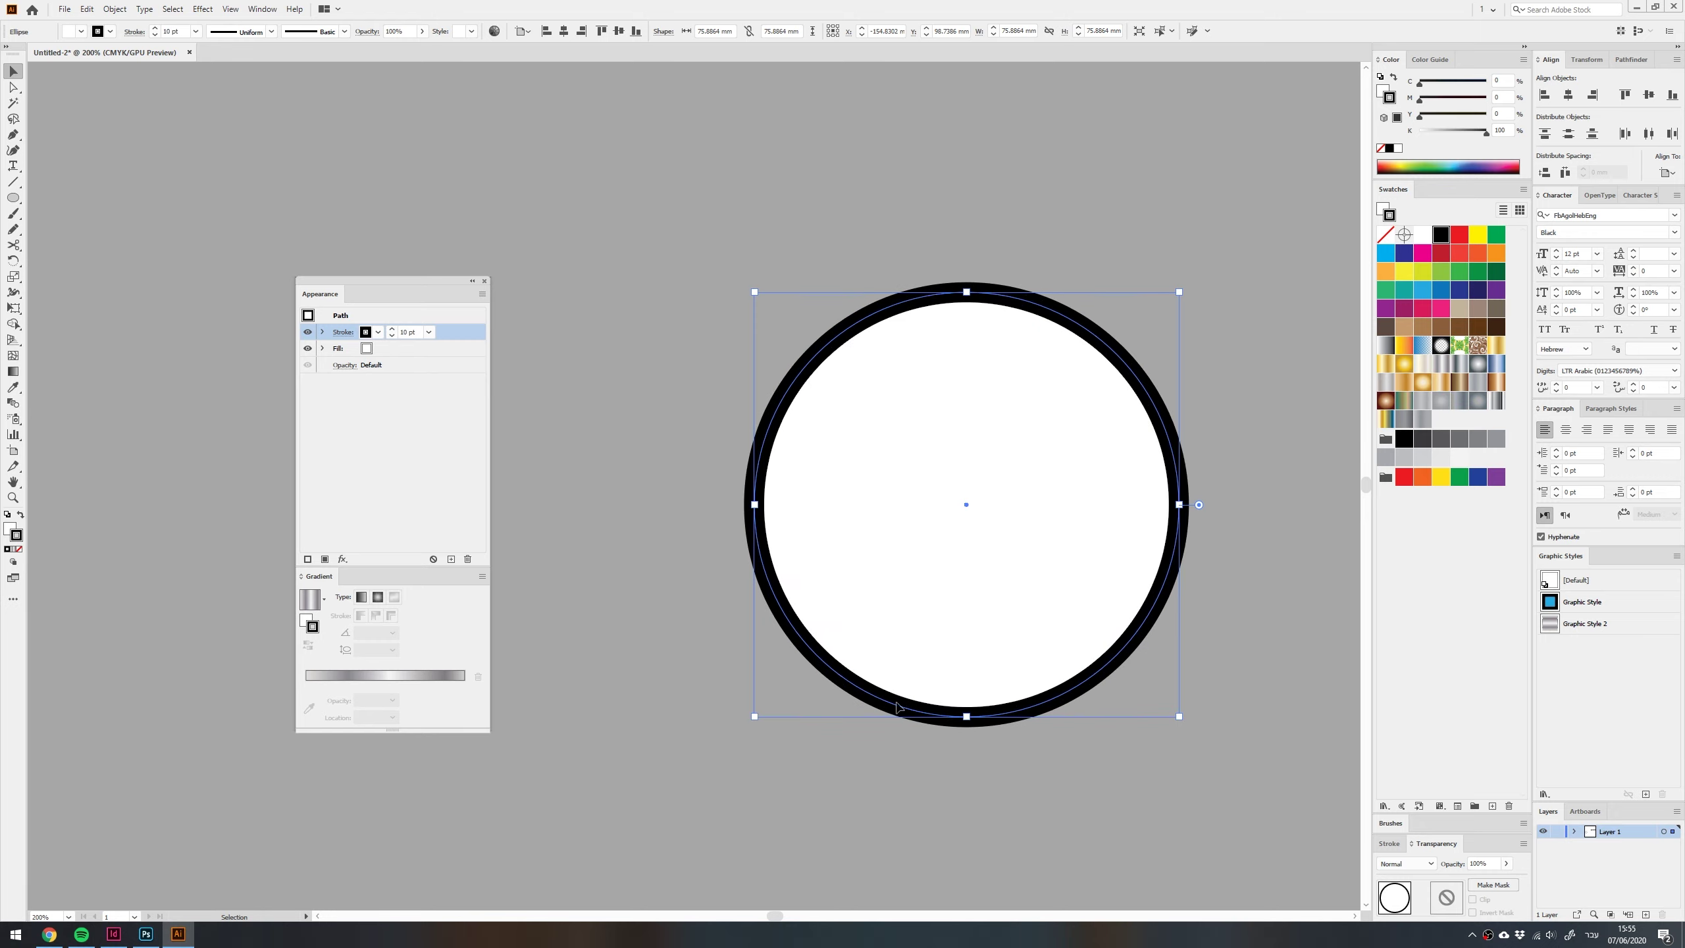
pyautogui.moveTo(415, 332); pyautogui.dragTo(396, 344)
pyautogui.write('20')
pyautogui.press('Return')
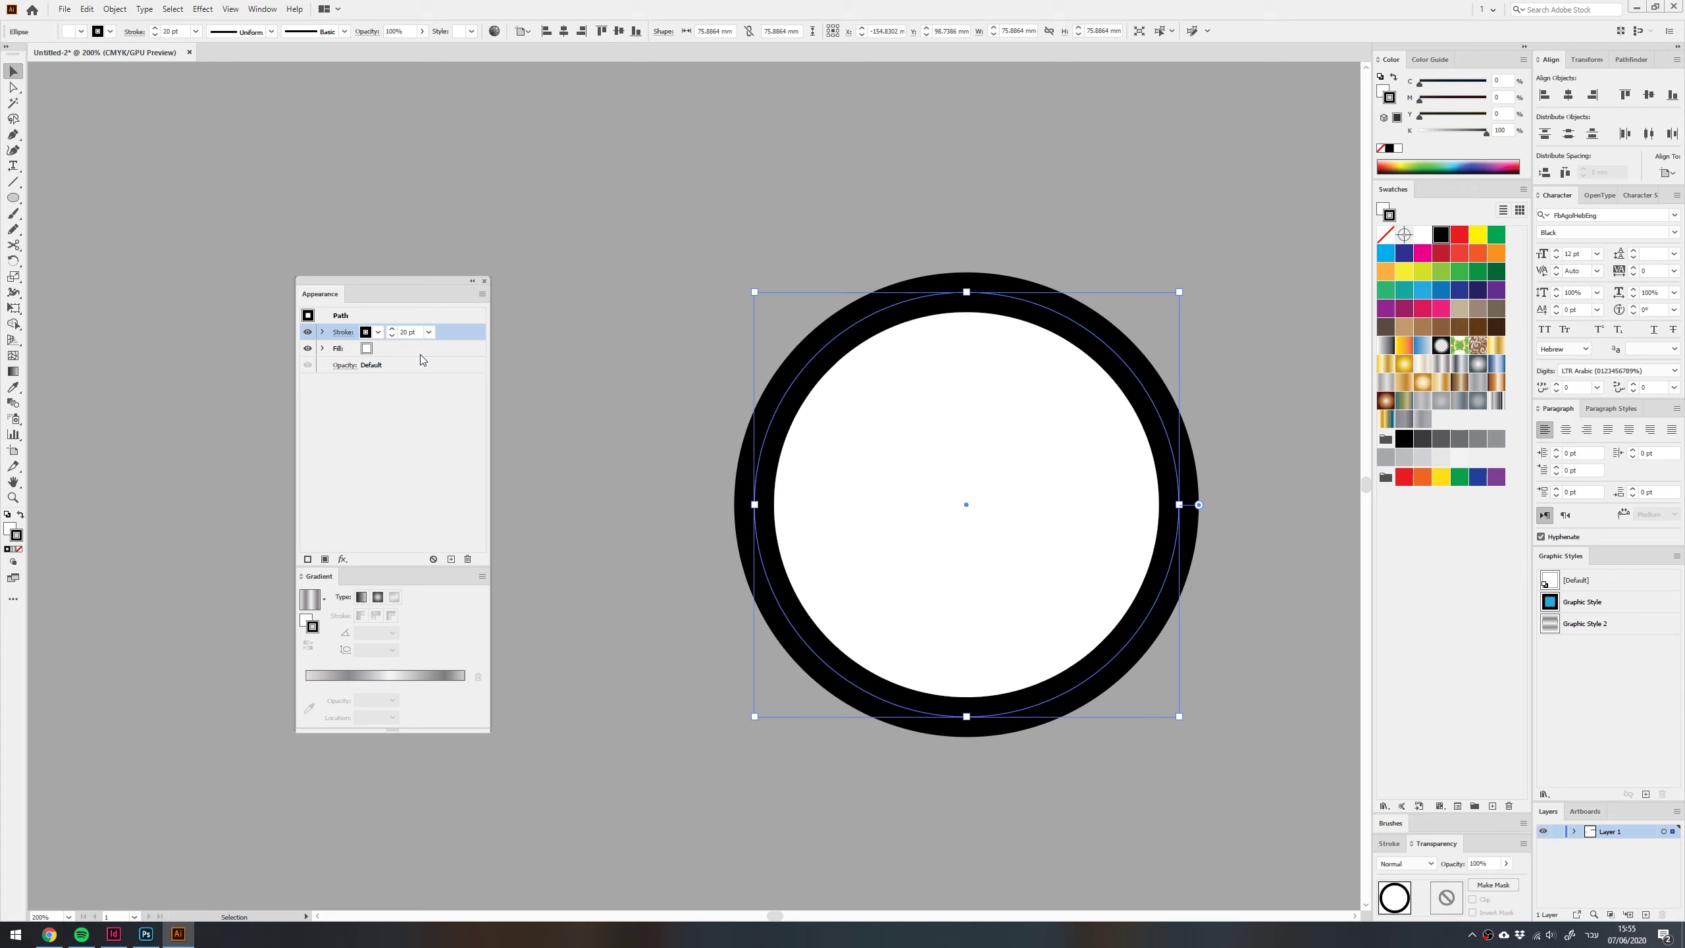
# Duplicate the circle's black stroke and make the upper copy yellow with a 5 pt weight
pyautogui.click(451, 560)
pyautogui.doubleClick(417, 331)
pyautogui.write('5')
pyautogui.press('Return')
pyautogui.click(1471, 237)
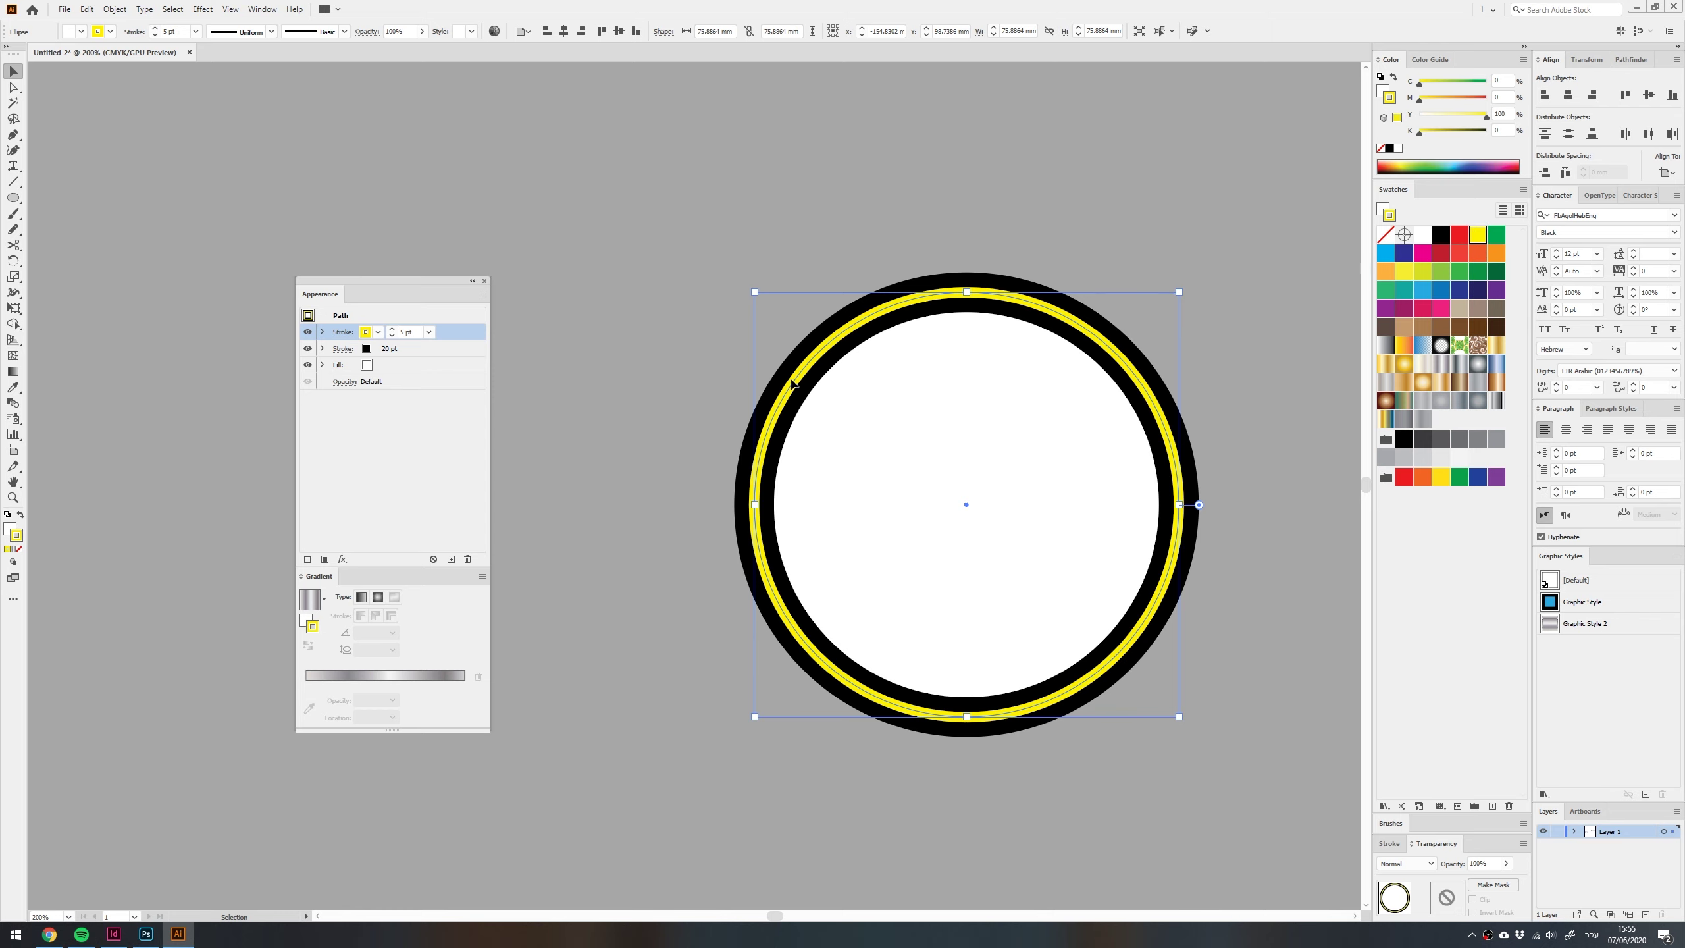
# Dock the stroke settings beside the gradient settings and turn the yellow stroke into a dashed line with 20 pt dashes
pyautogui.click(1389, 843)
pyautogui.moveTo(1394, 704)
pyautogui.mouseDown()
pyautogui.moveTo(517, 570)
pyautogui.moveTo(355, 576)
pyautogui.mouseUp()
pyautogui.click(320, 672)
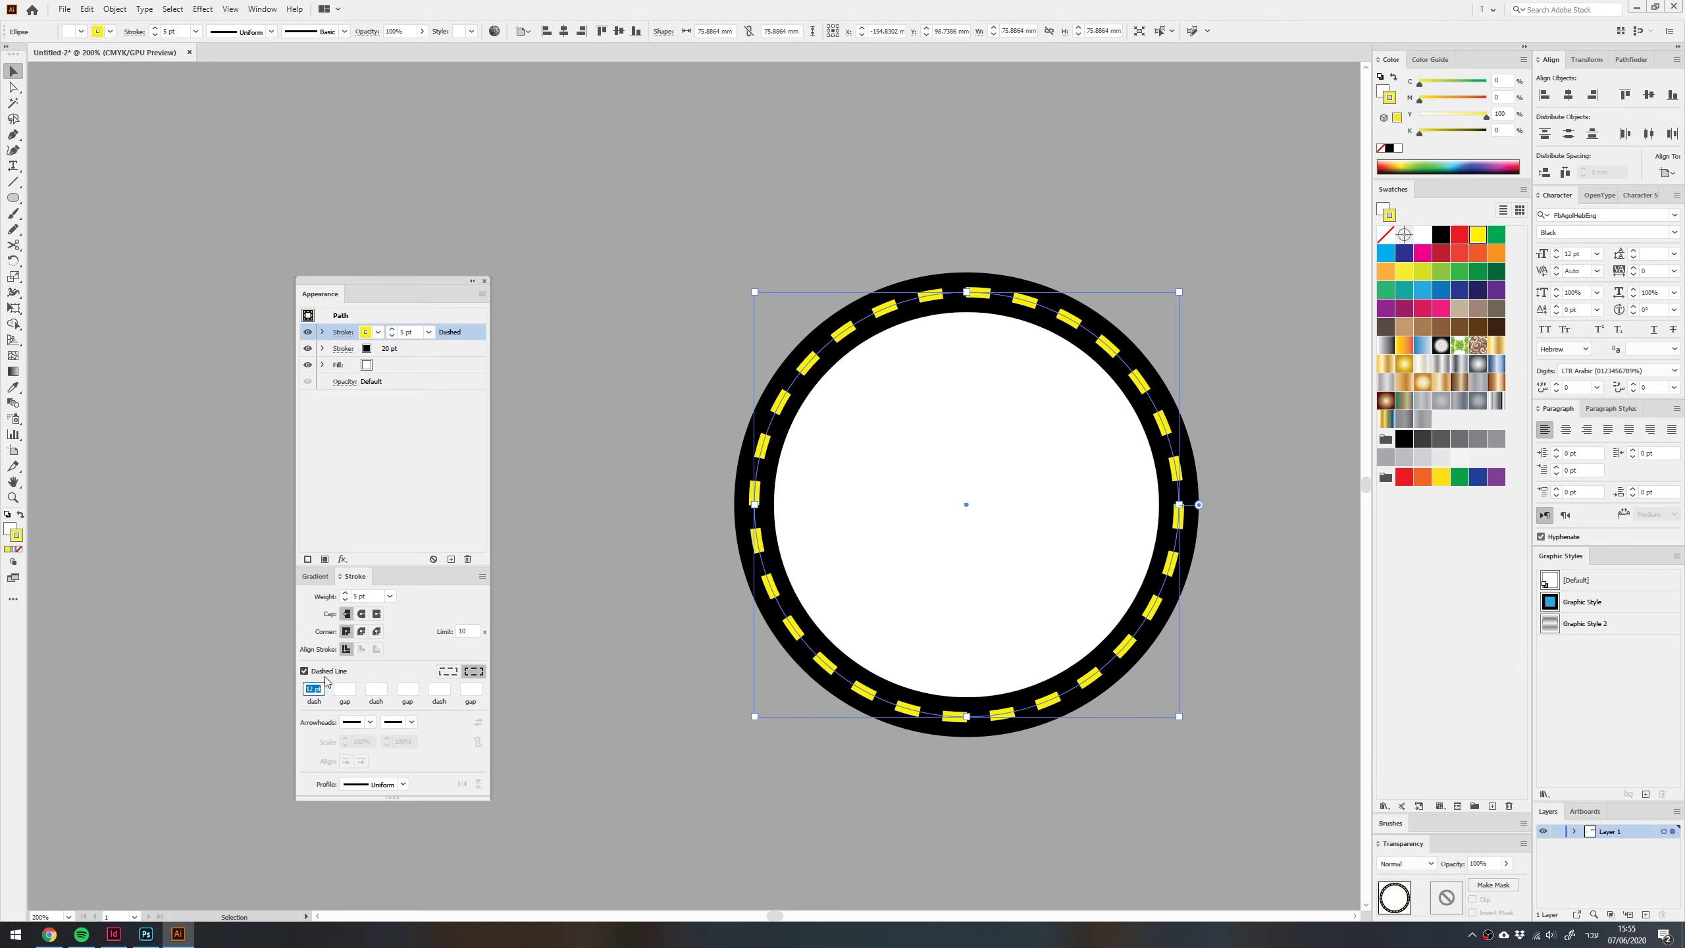
pyautogui.write('17')
pyautogui.press('Return')
pyautogui.press('Up')
pyautogui.press('Up')
pyautogui.press('Up')
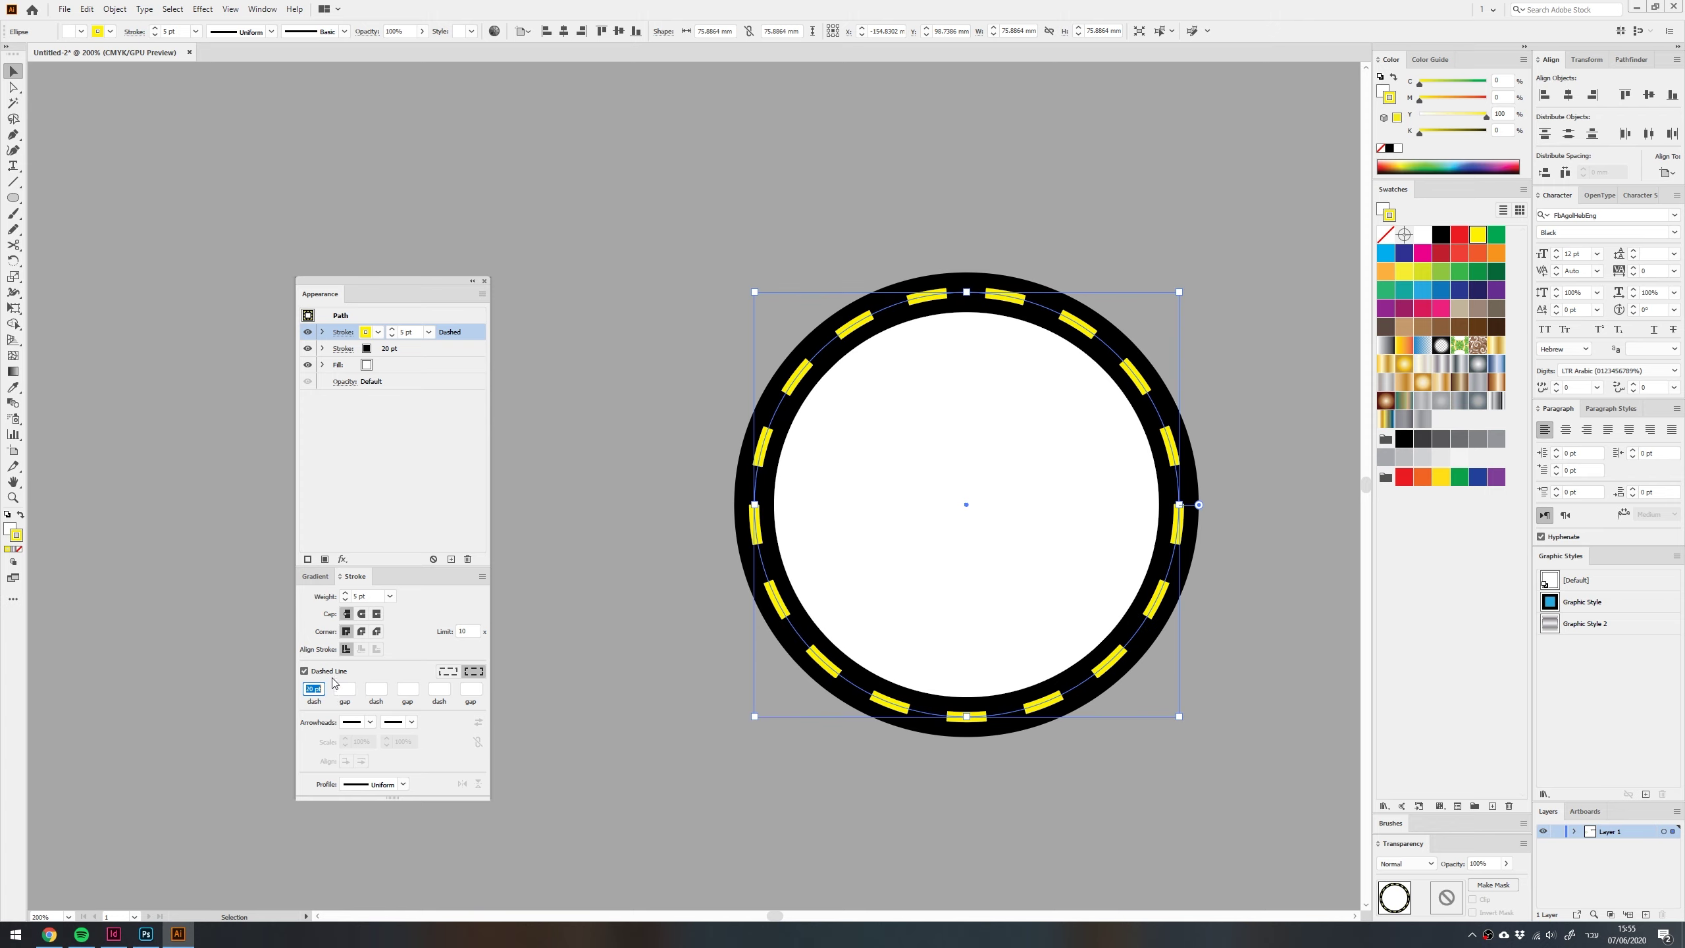
# Set the yellow dashed stroke to 3 pt with round caps and deselect the circle
pyautogui.click(392, 335)
pyautogui.click(392, 335)
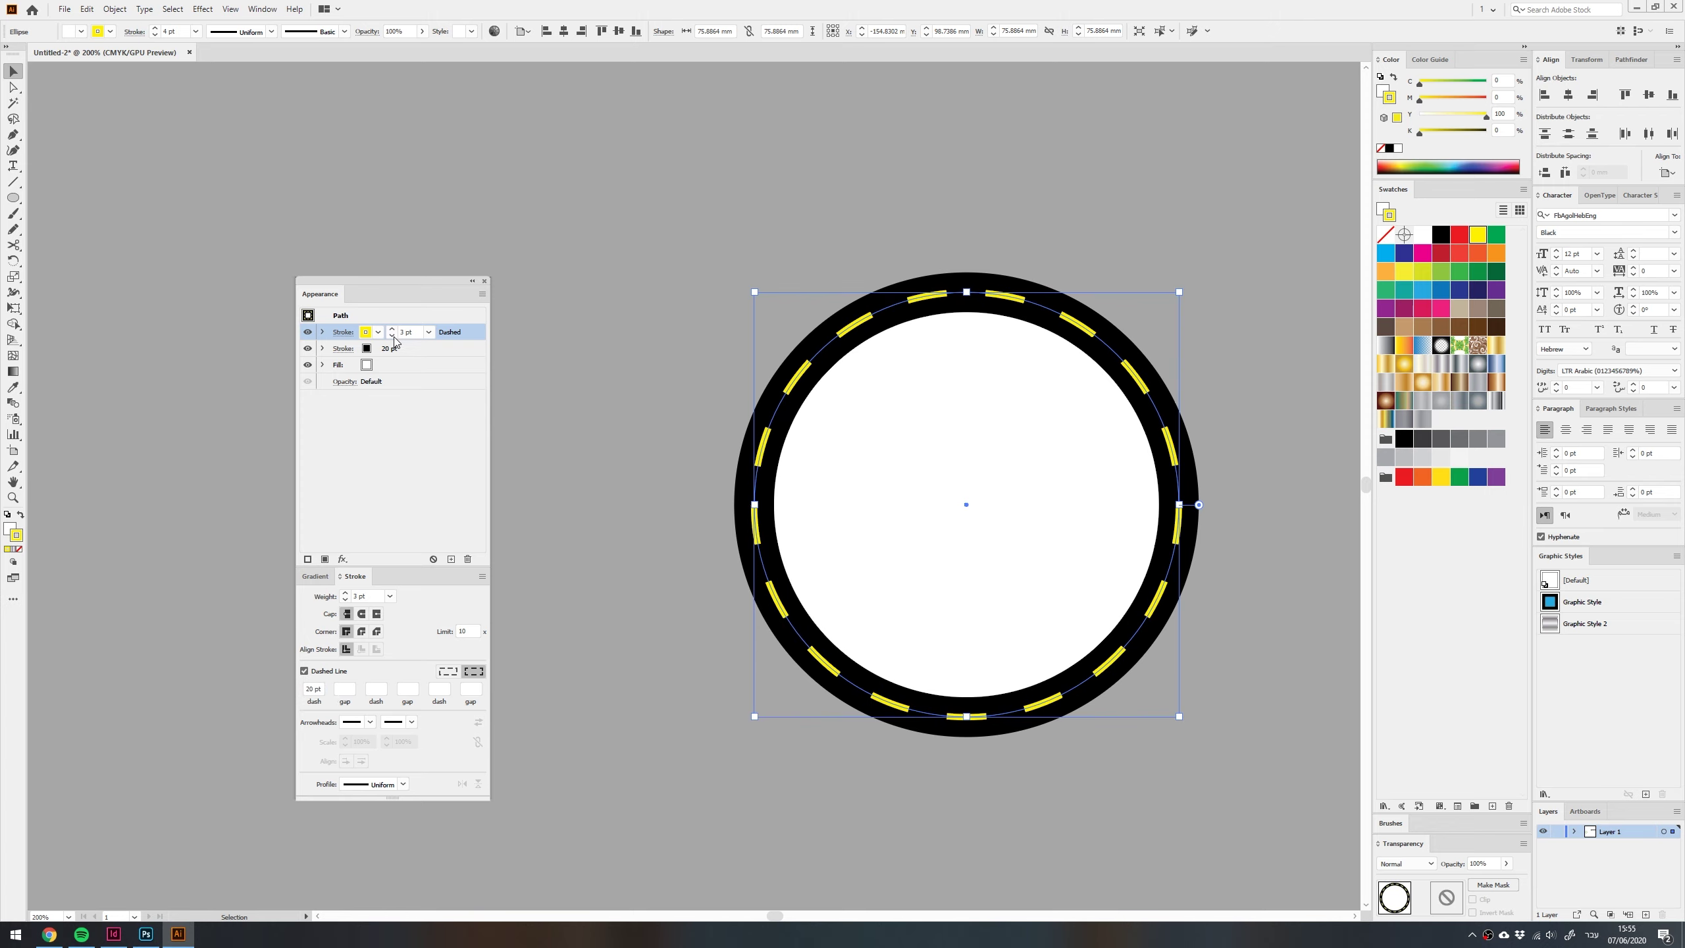
pyautogui.click(392, 335)
pyautogui.click(393, 335)
pyautogui.click(392, 328)
pyautogui.click(392, 329)
pyautogui.click(363, 615)
pyautogui.click(614, 508)
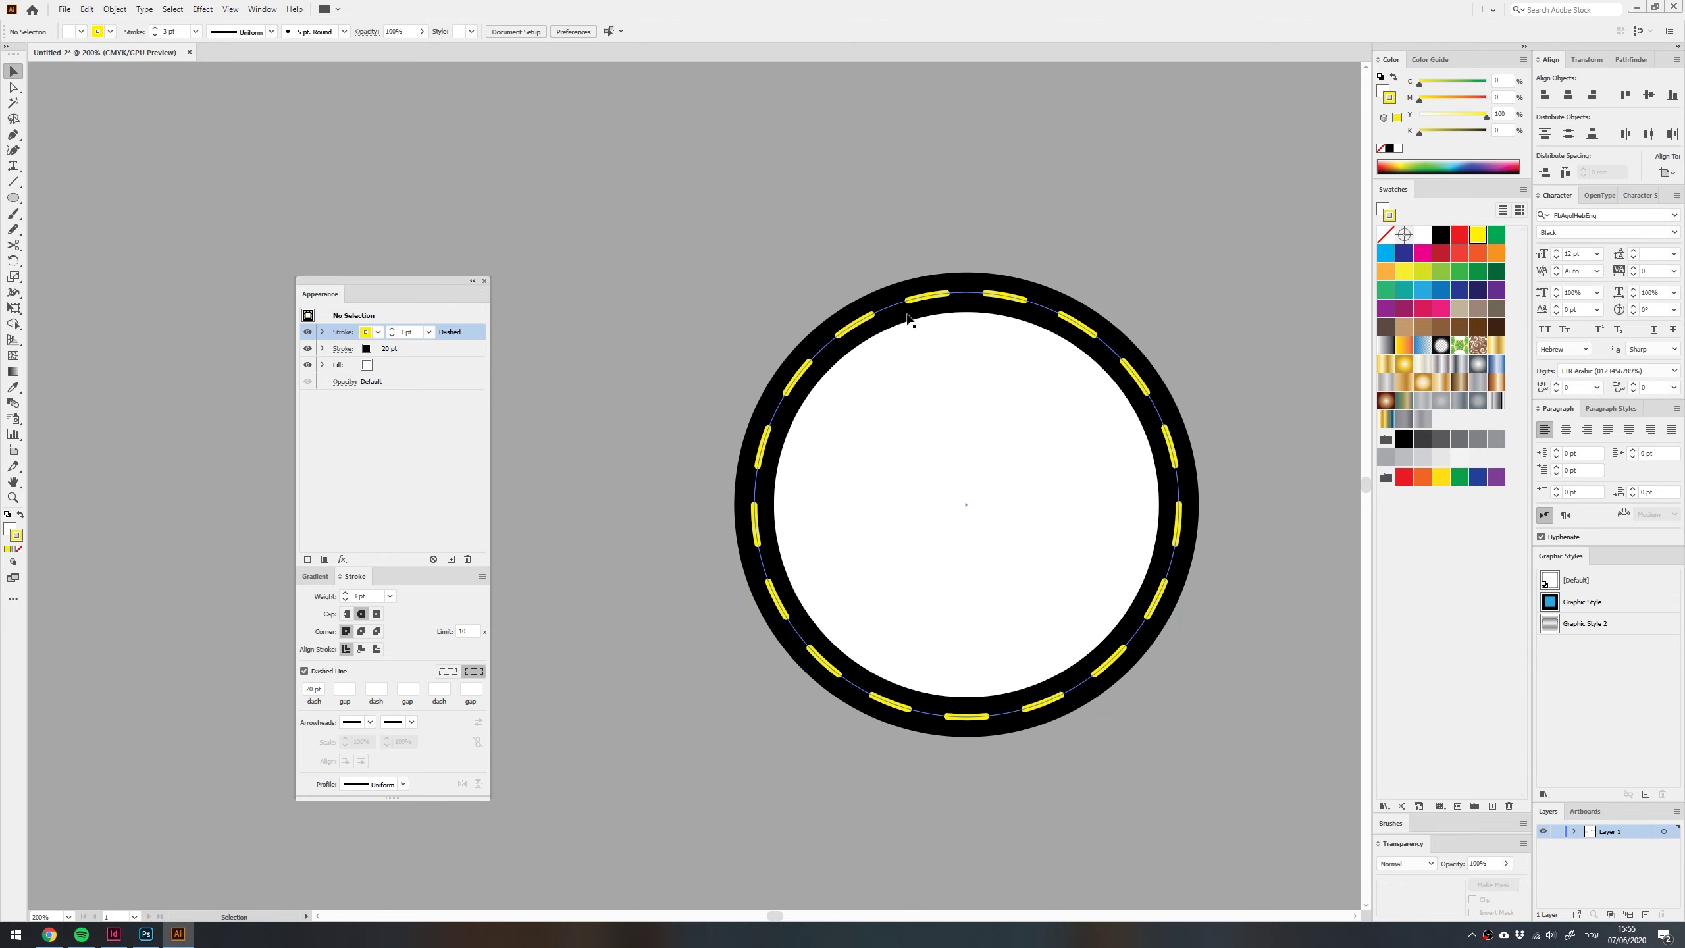
# Duplicate the circle's white fill and color the lower copy light orange
pyautogui.click(916, 368)
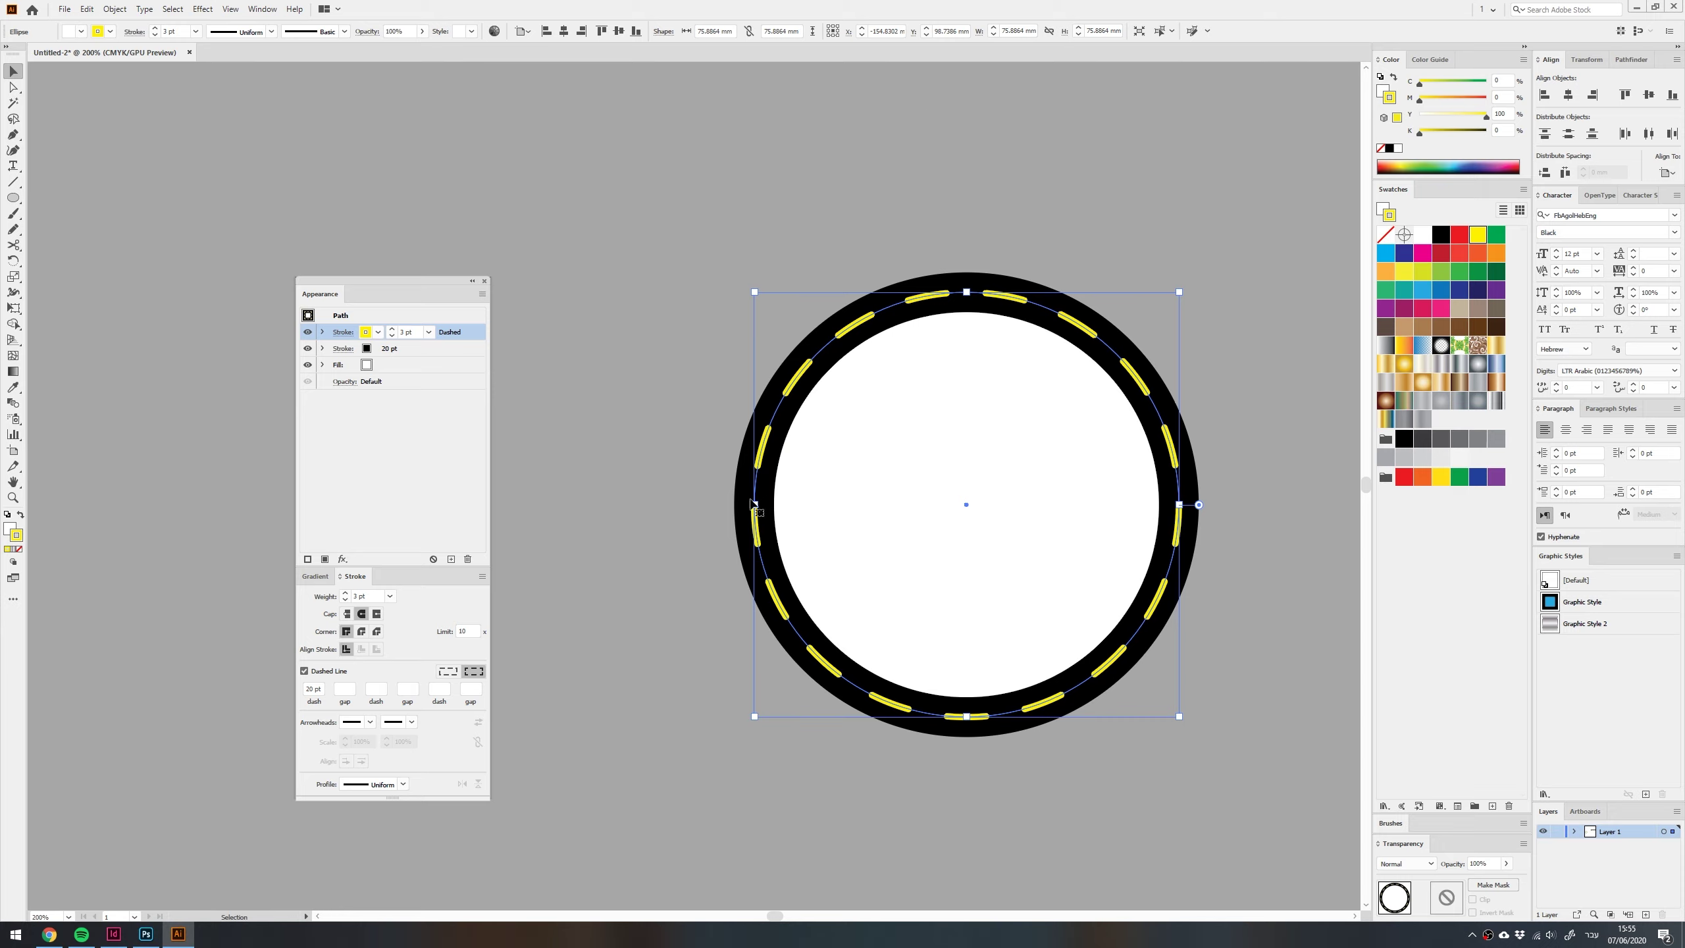
pyautogui.click(412, 370)
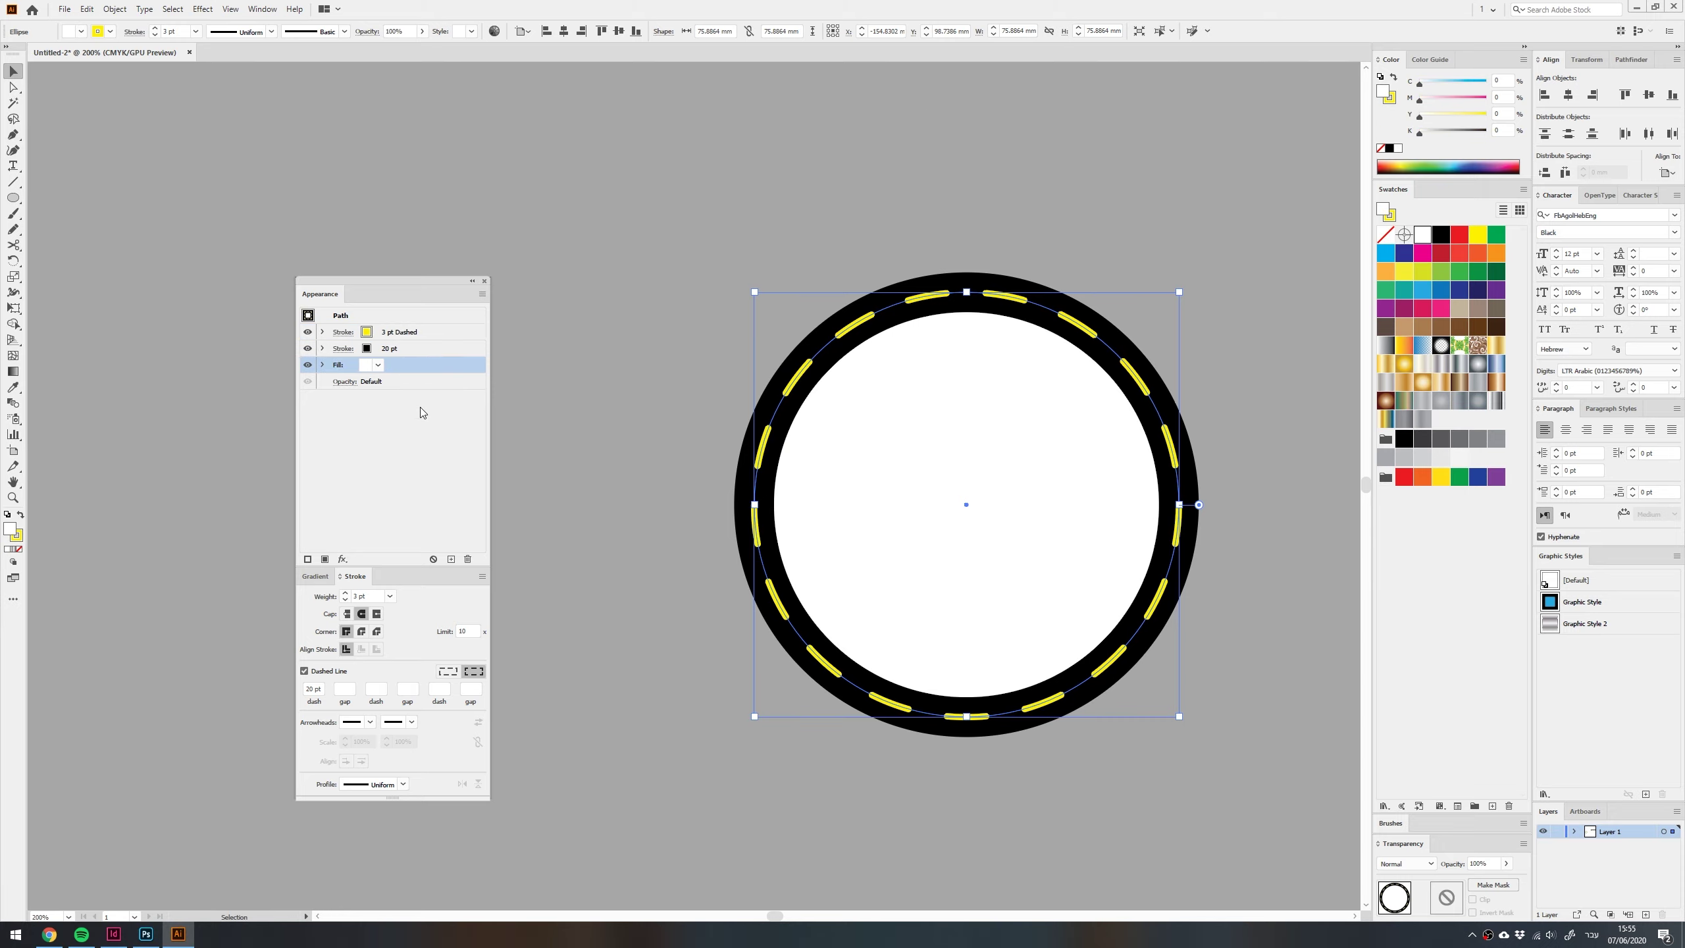
pyautogui.click(450, 559)
pyautogui.click(377, 381)
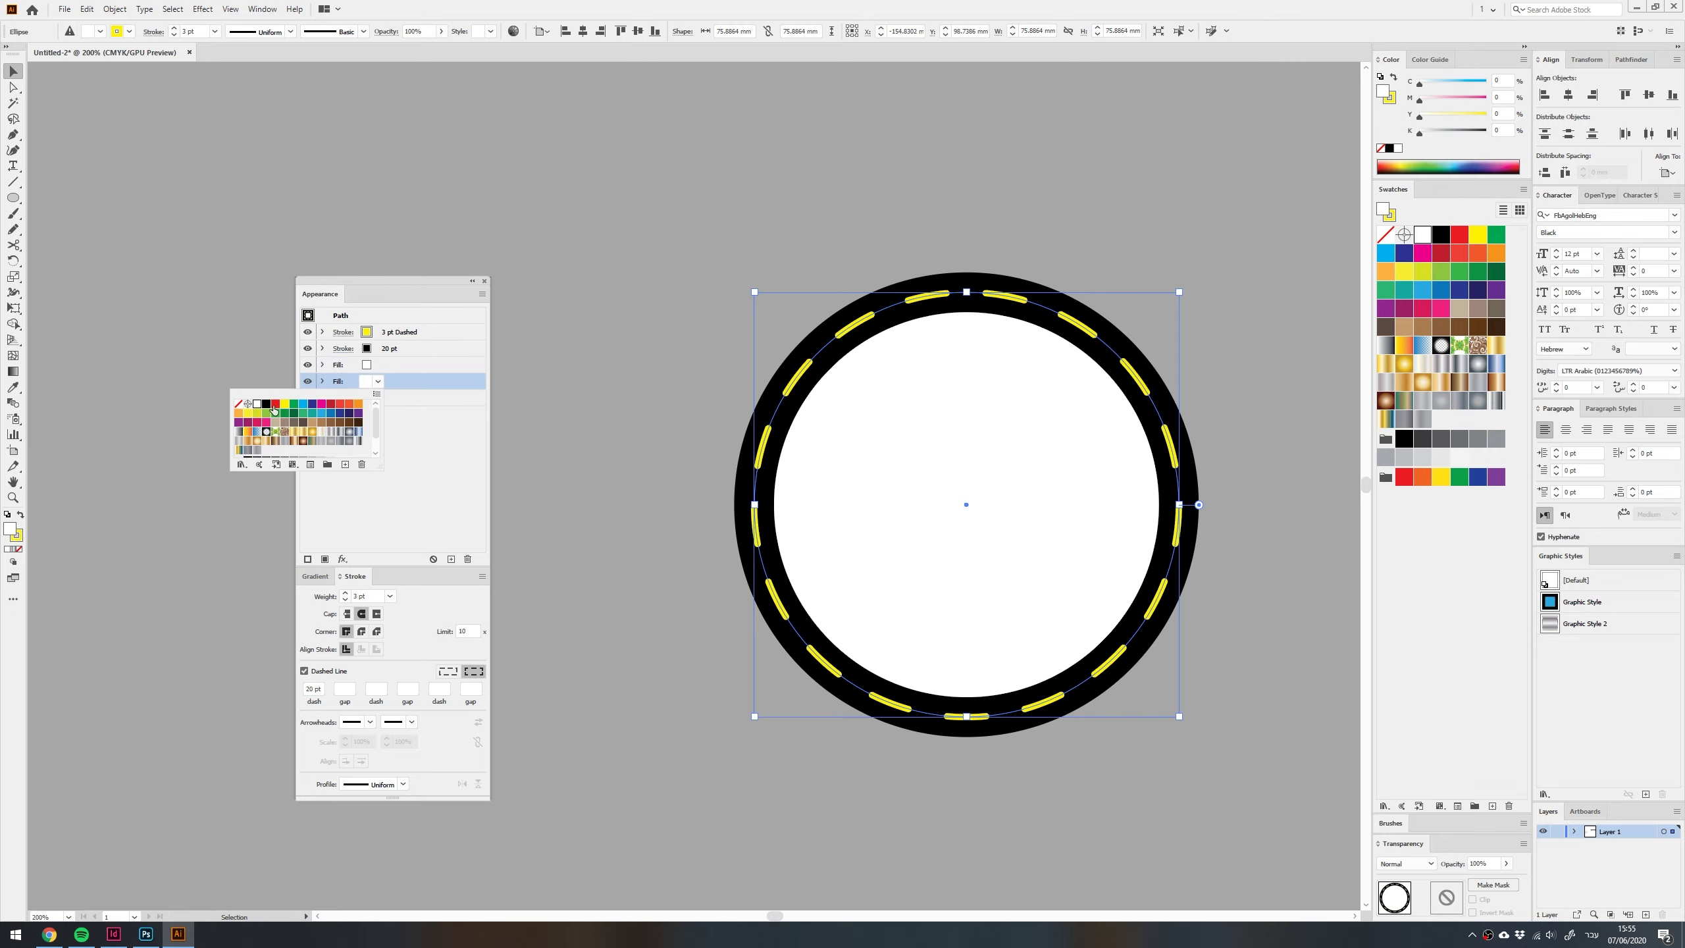
pyautogui.click(358, 405)
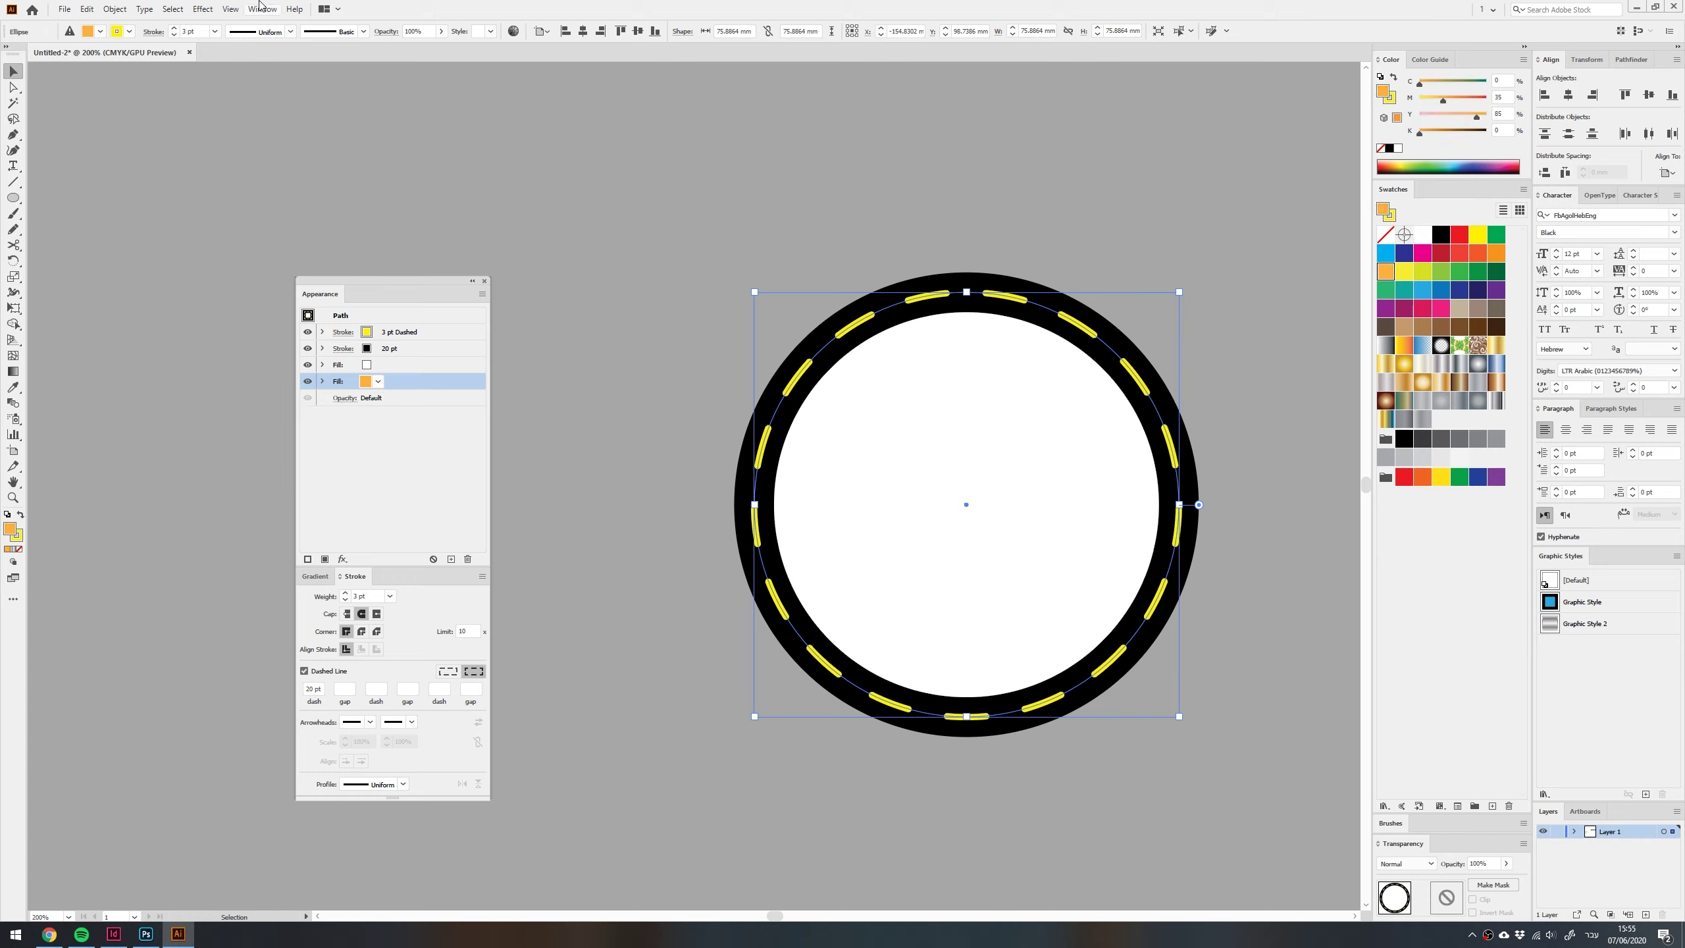
# Apply an Offset Path effect of 15 mm to the circle's lower orange fill
pyautogui.click(202, 9)
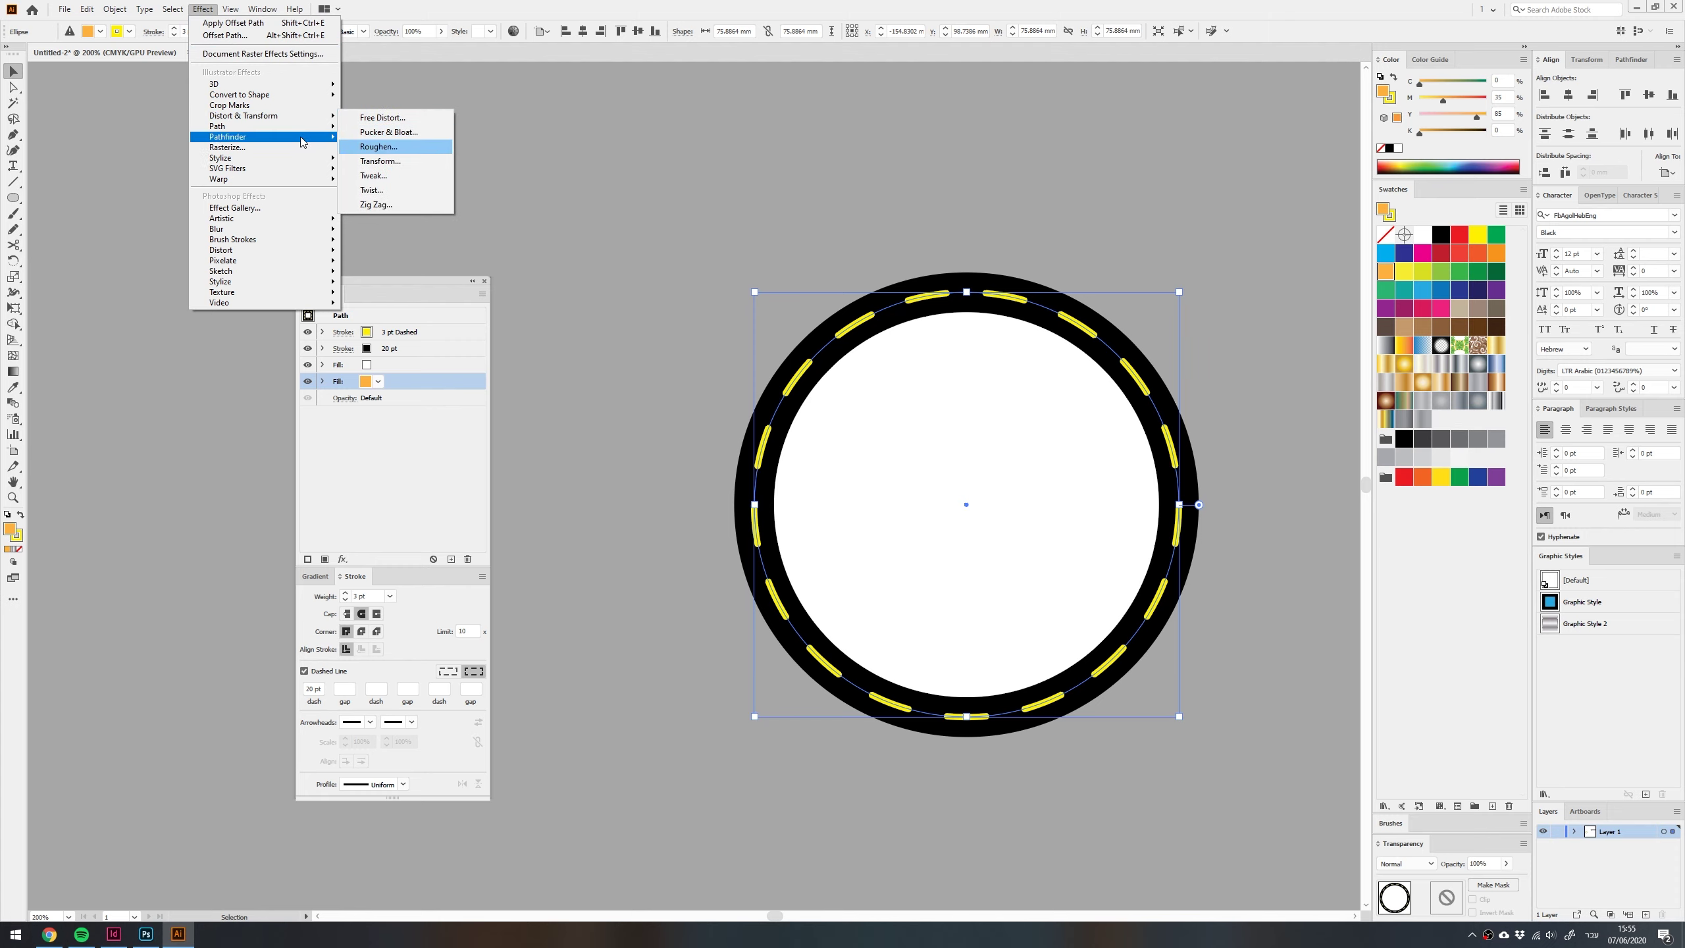
pyautogui.moveTo(306, 127)
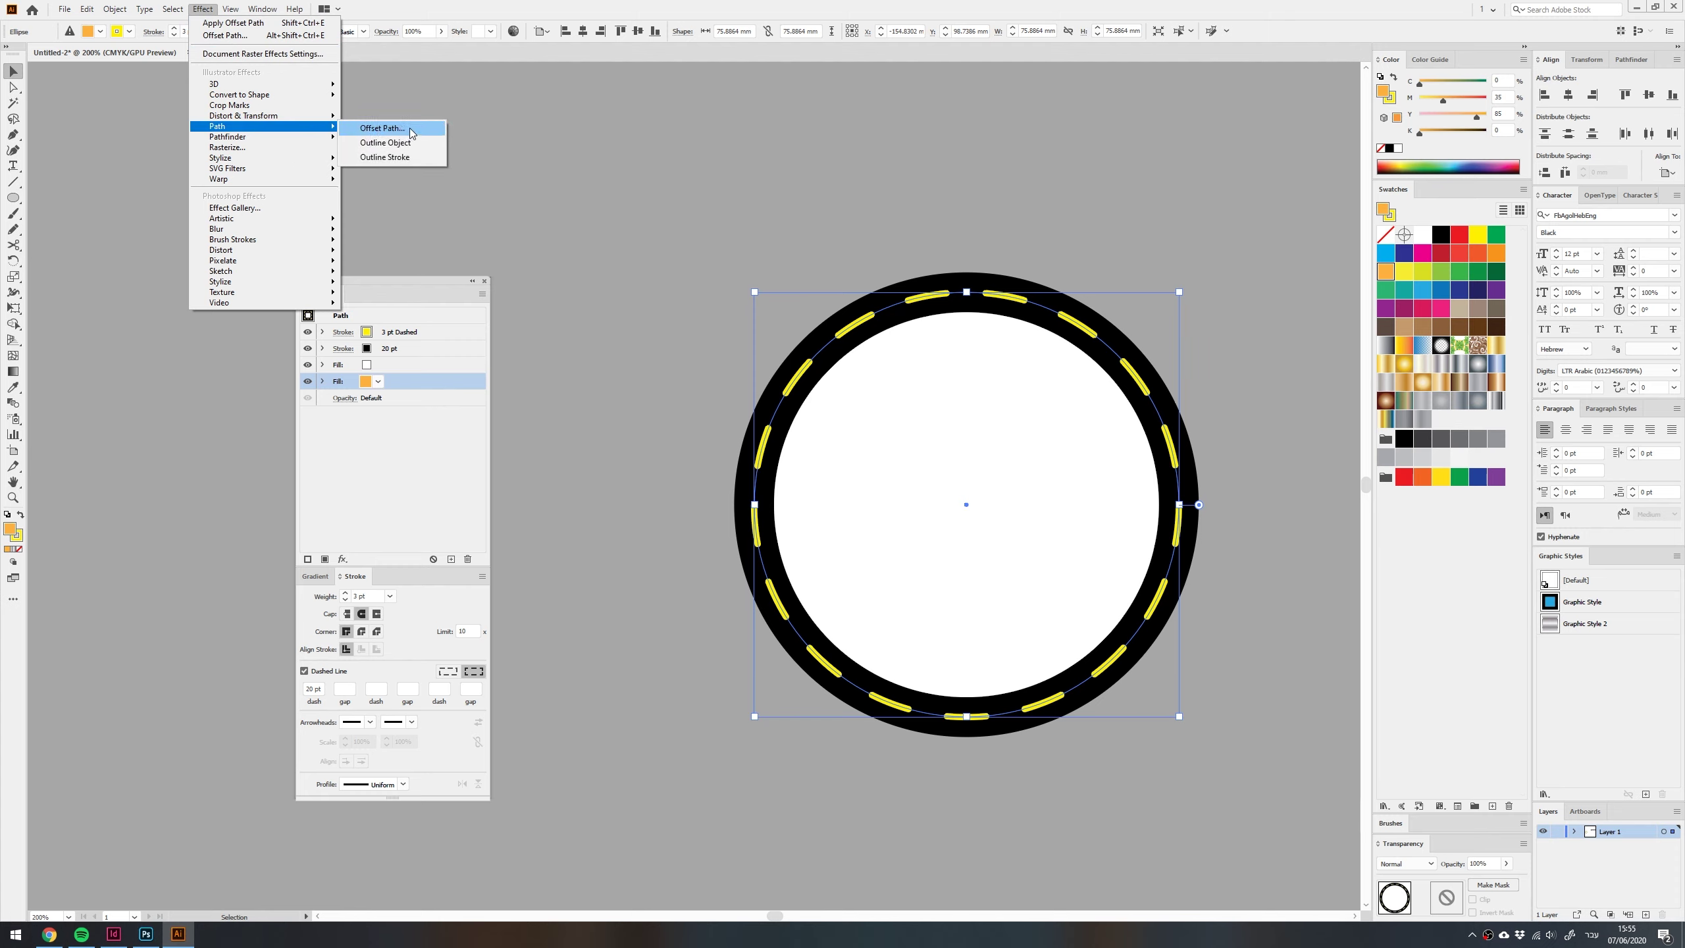
pyautogui.click(419, 130)
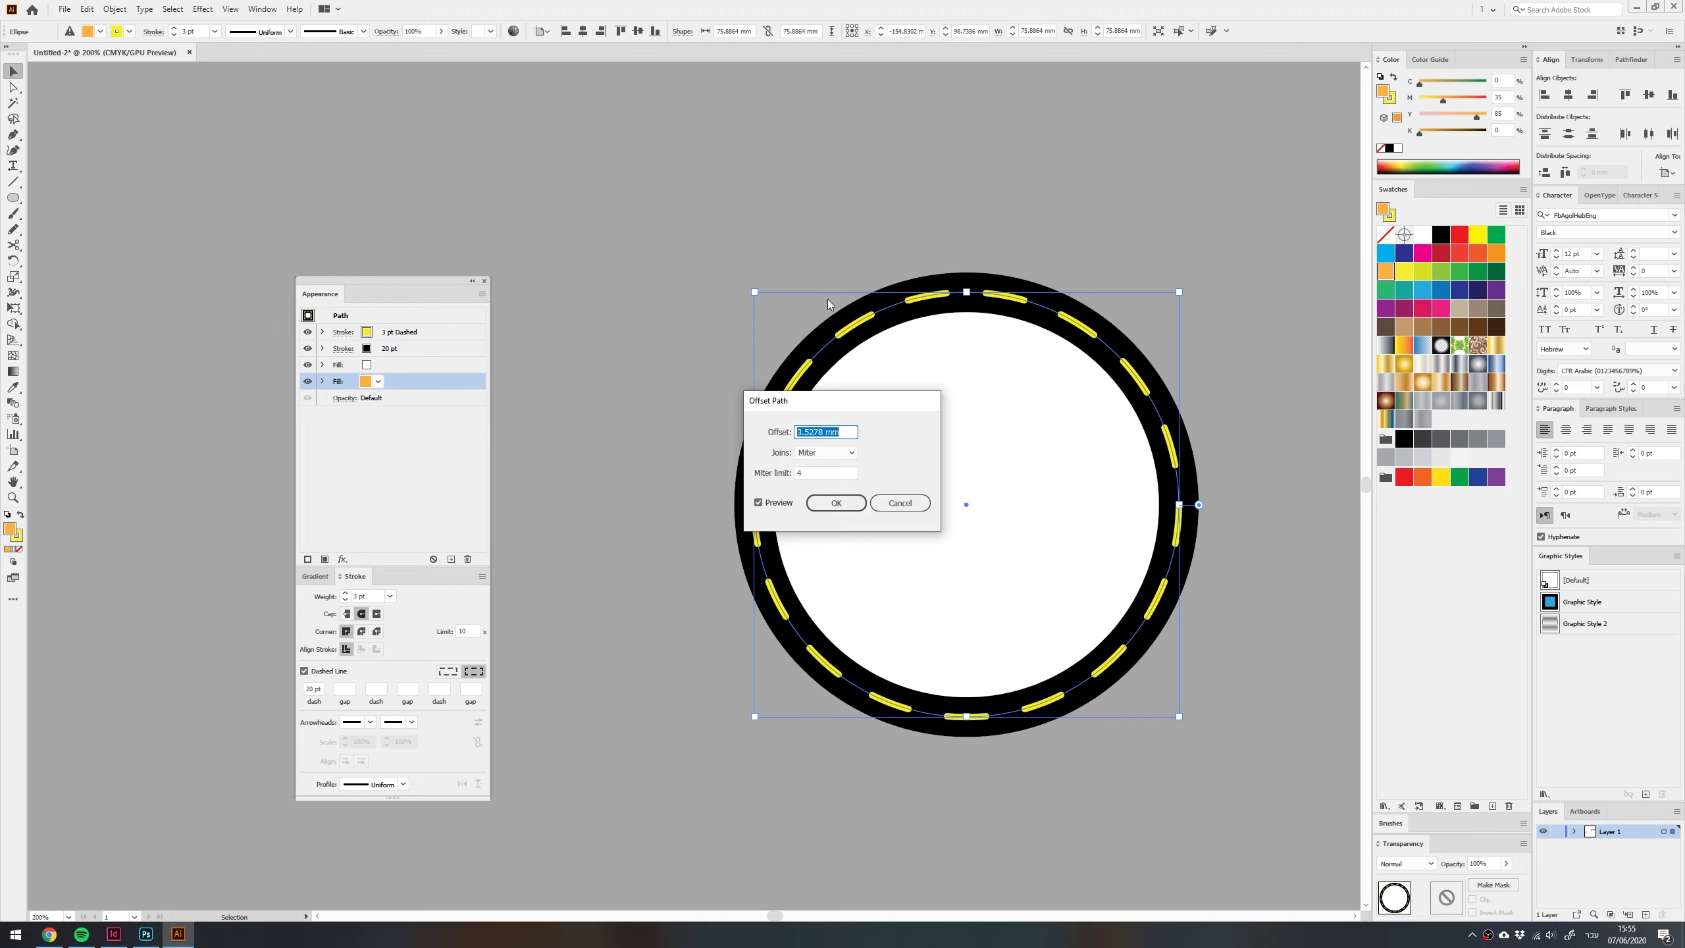
pyautogui.moveTo(841, 397); pyautogui.dragTo(555, 205)
pyautogui.write('8')
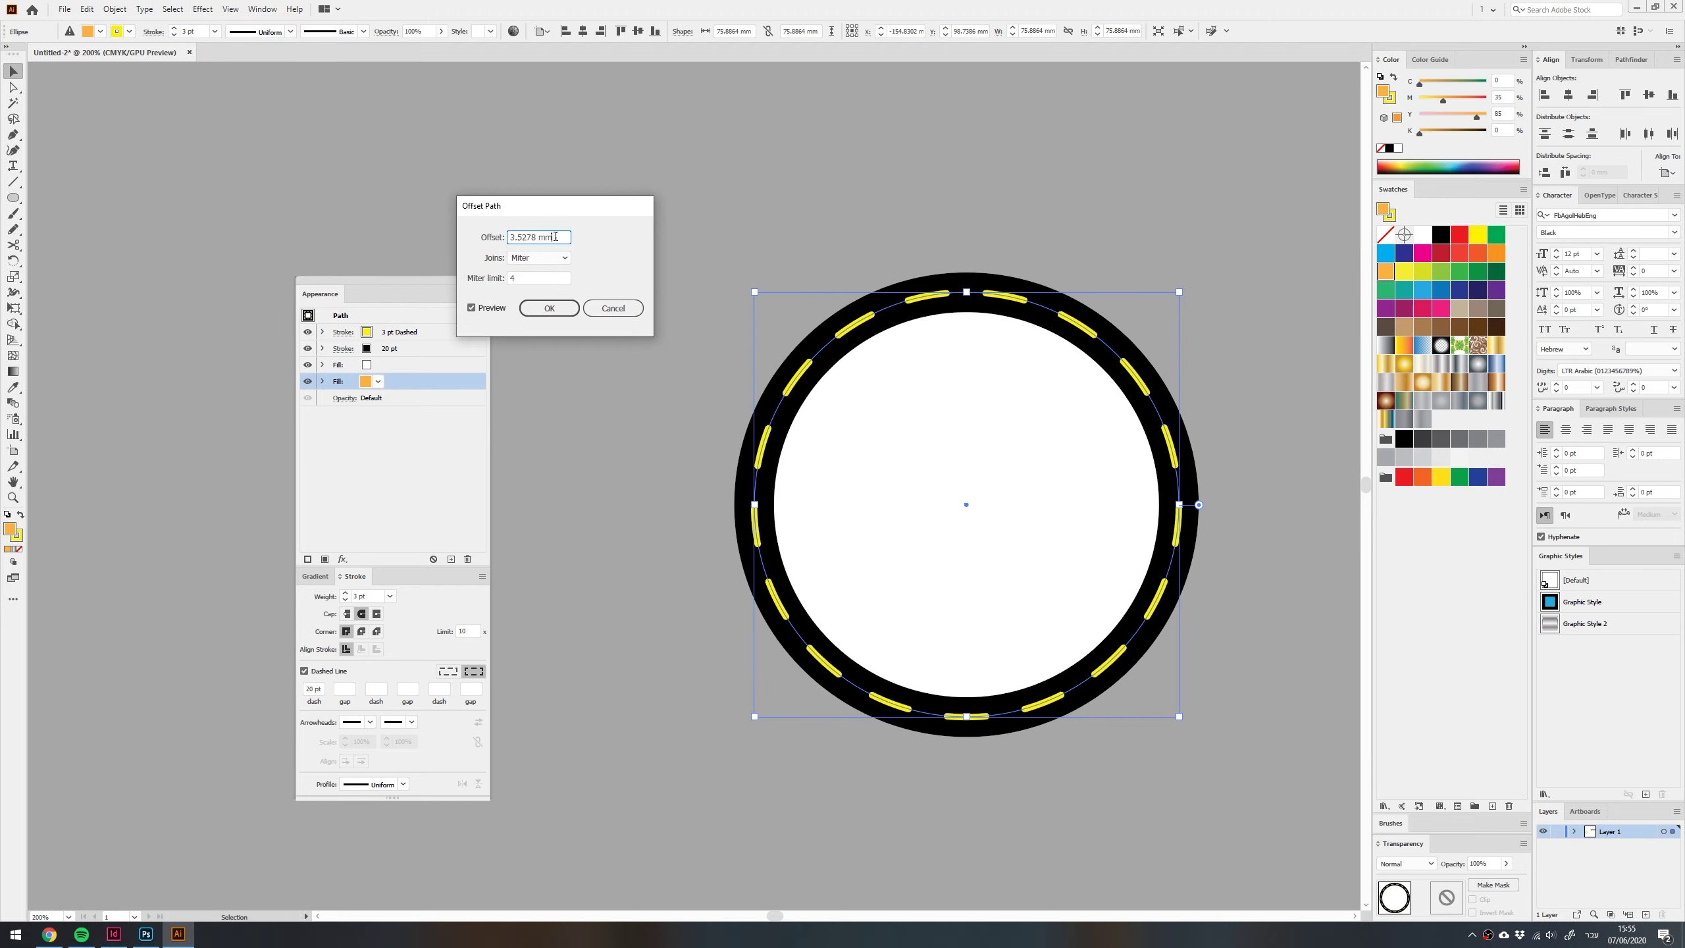
pyautogui.write('10')
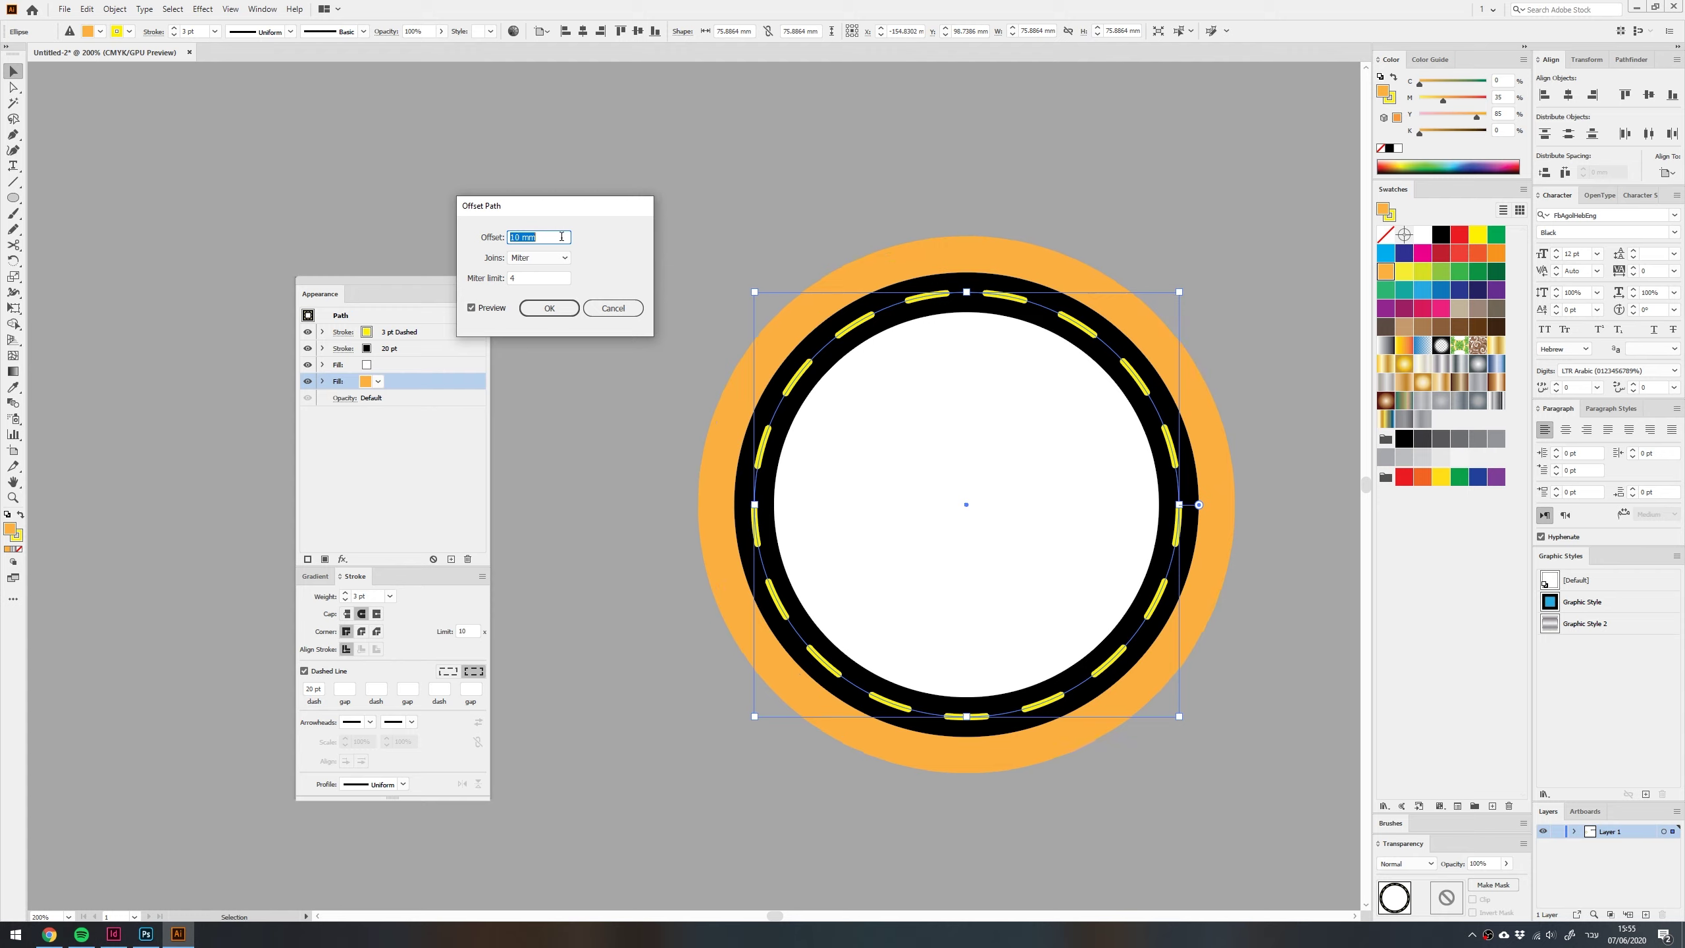
pyautogui.moveTo(569, 210); pyautogui.dragTo(622, 178)
pyautogui.press('Up')
pyautogui.press('Up')
pyautogui.press('Up')
pyautogui.press('Up')
pyautogui.press('Up')
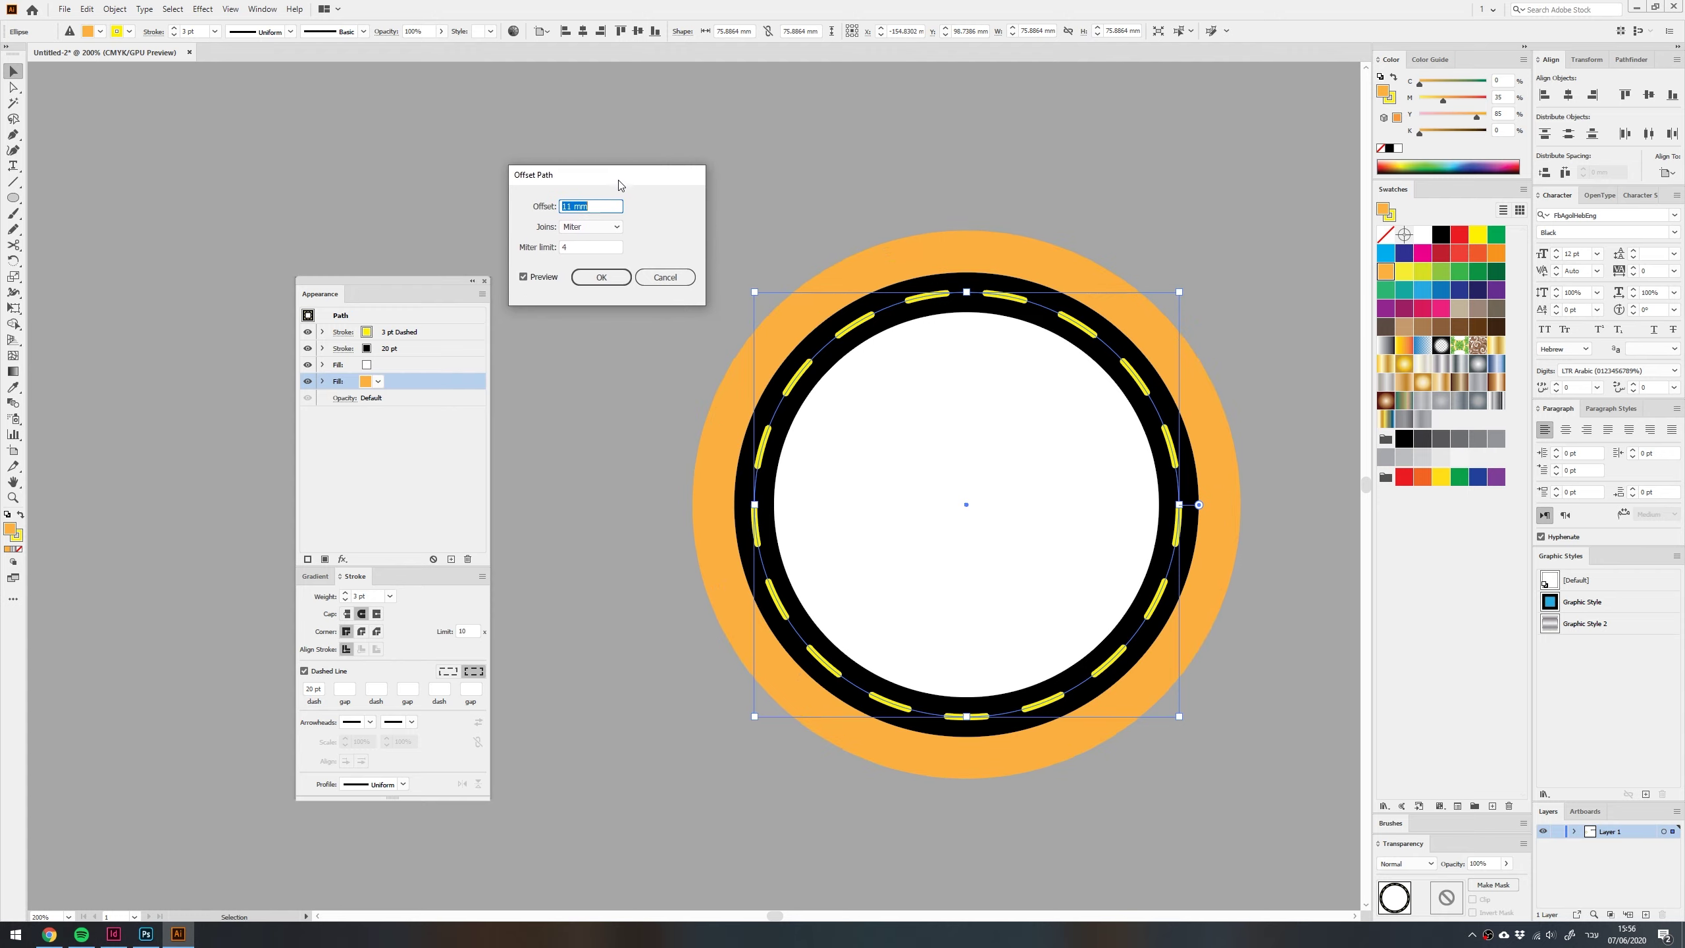
pyautogui.click(610, 279)
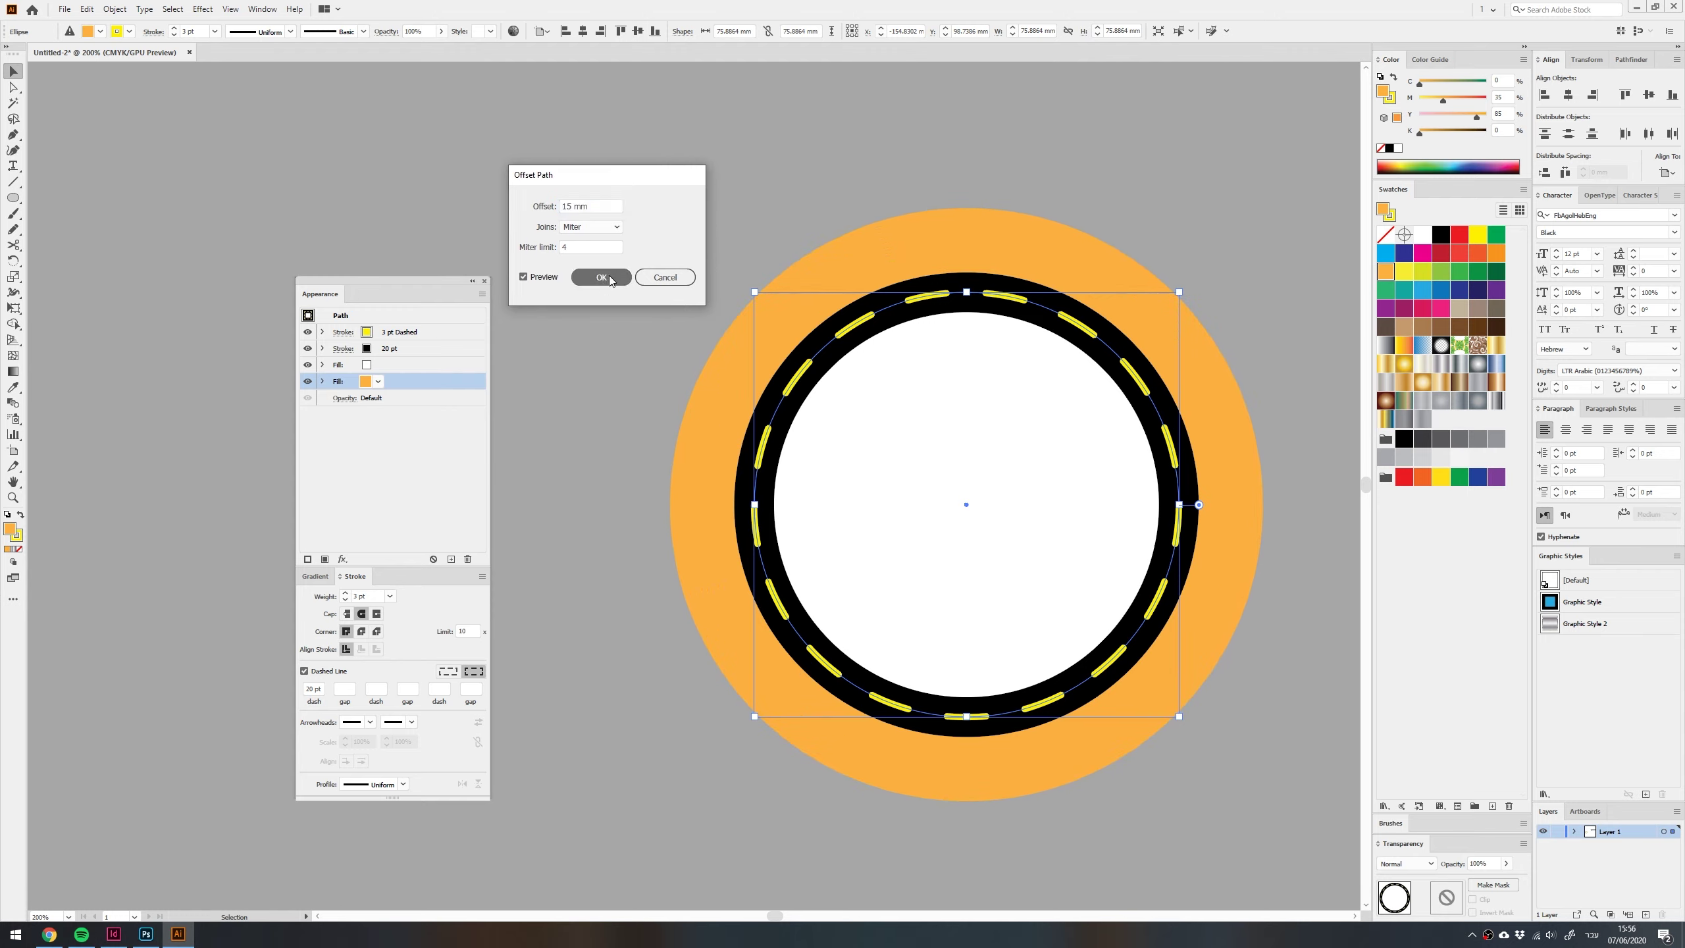
# Add a Zig Zag effect to the orange fill with 2 mm absolute size, 10 ridges per segment and smooth points
pyautogui.click(208, 10)
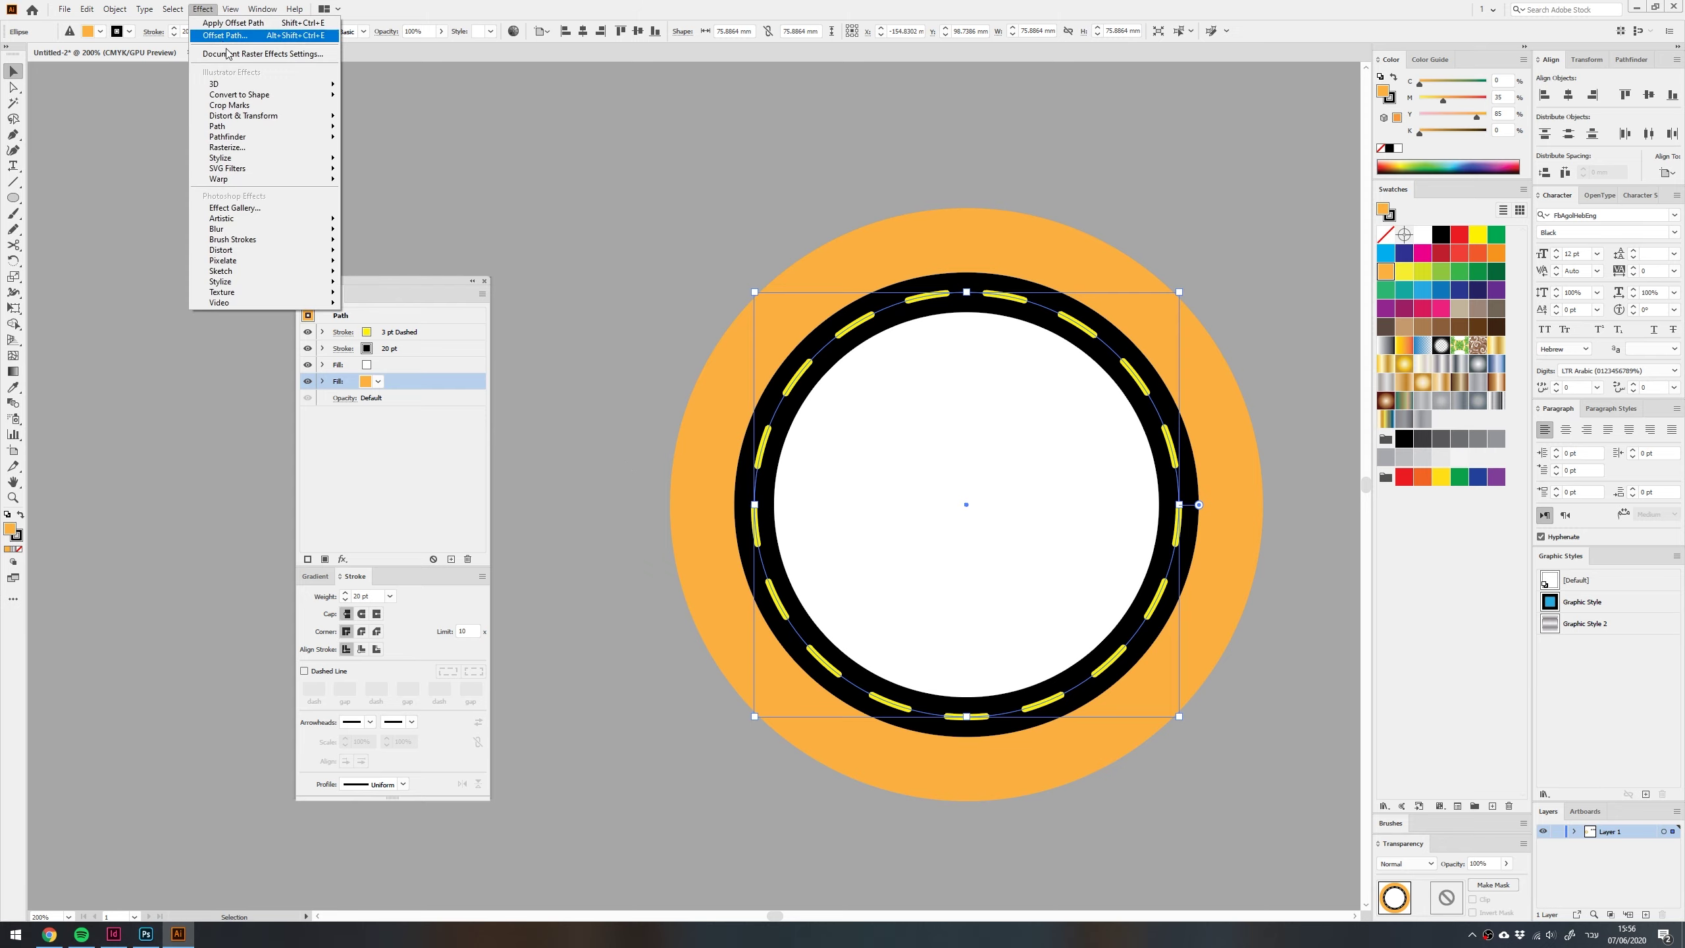
pyautogui.moveTo(312, 116)
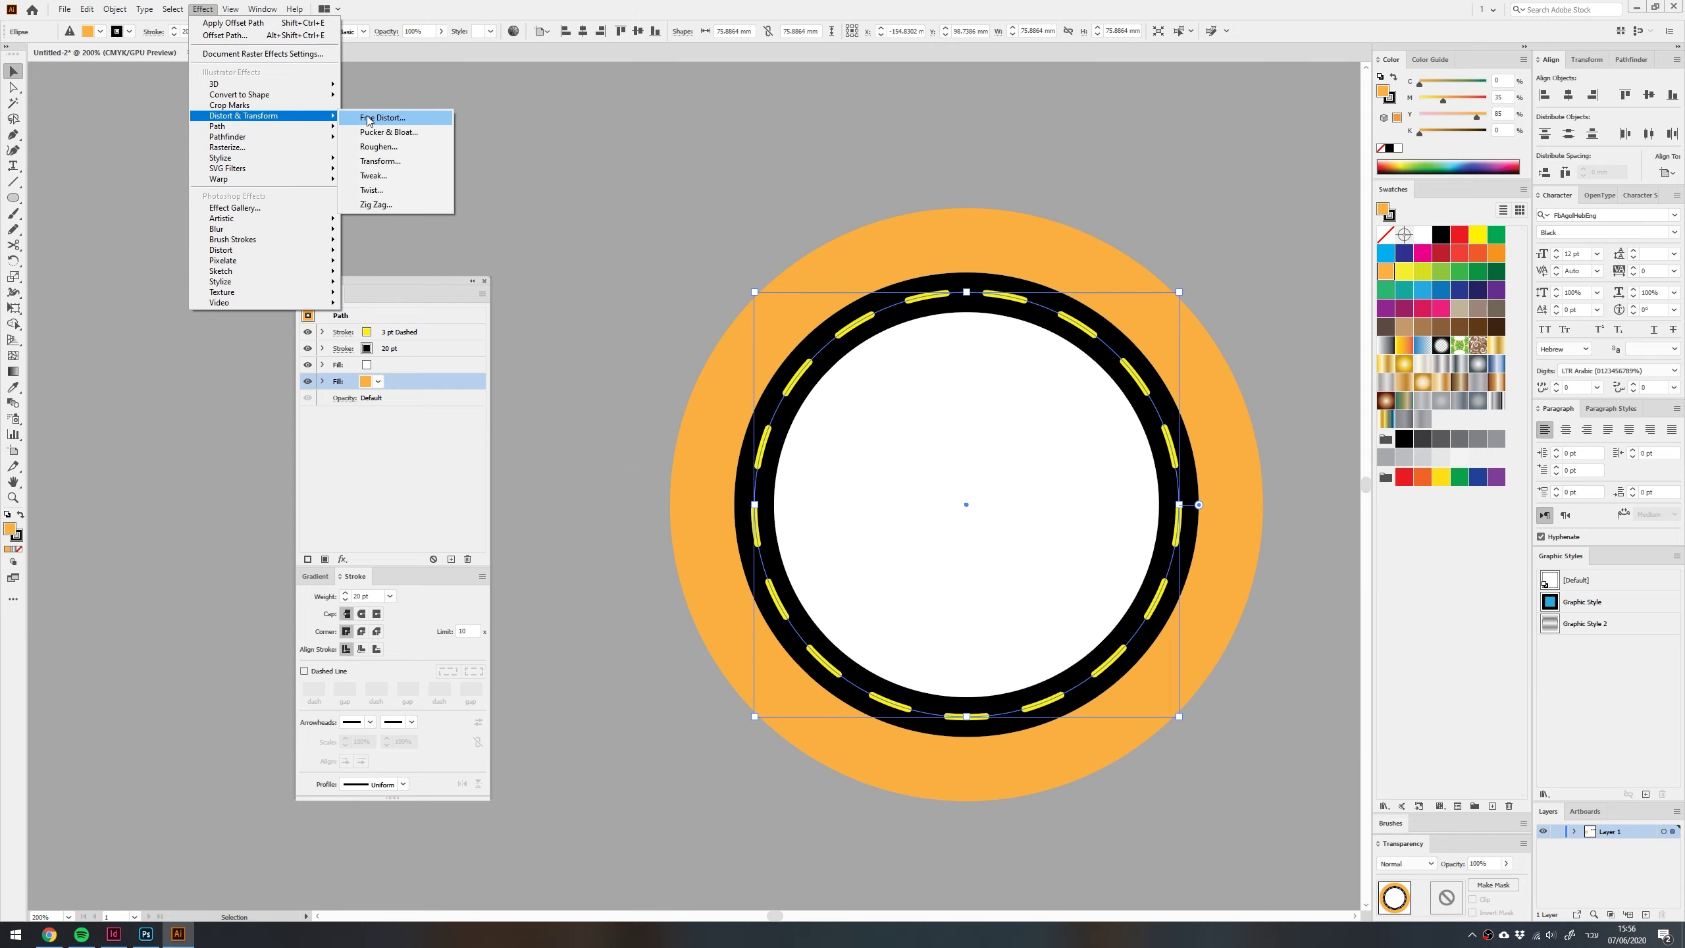
pyautogui.click(388, 206)
pyautogui.write('5')
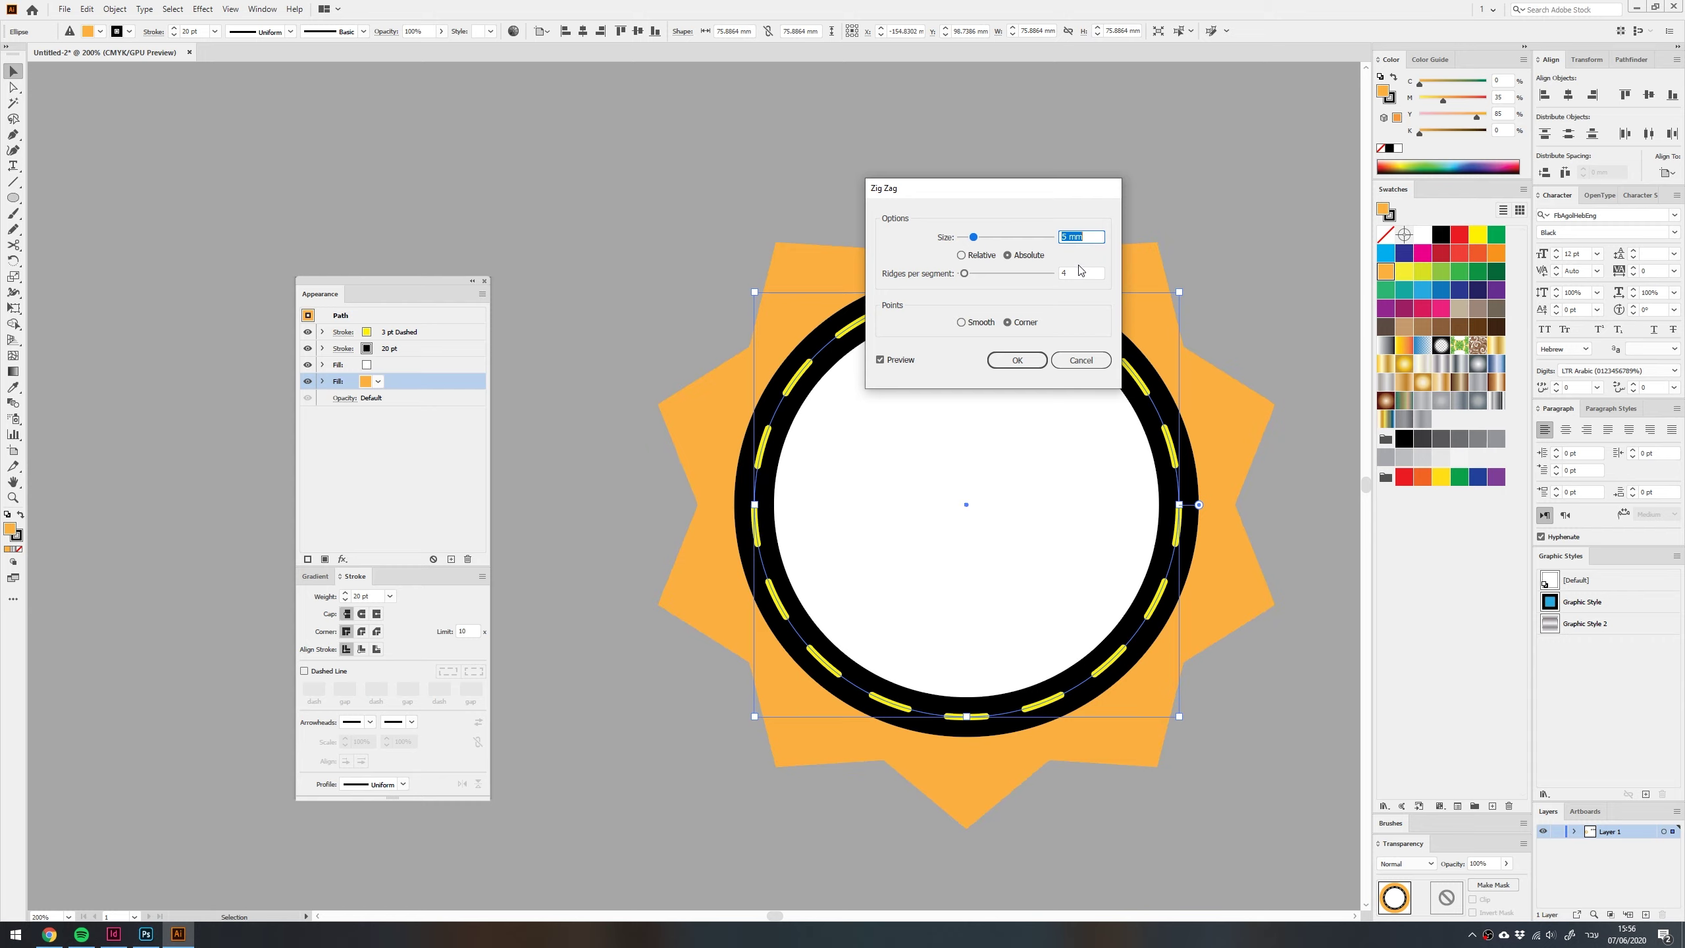
pyautogui.press('Down')
pyautogui.press('Down')
pyautogui.click(1076, 273)
pyautogui.press('Up')
pyautogui.press('Up')
pyautogui.press('Up')
pyautogui.press('Up')
pyautogui.press('Up')
pyautogui.press('Up')
pyautogui.press('Up')
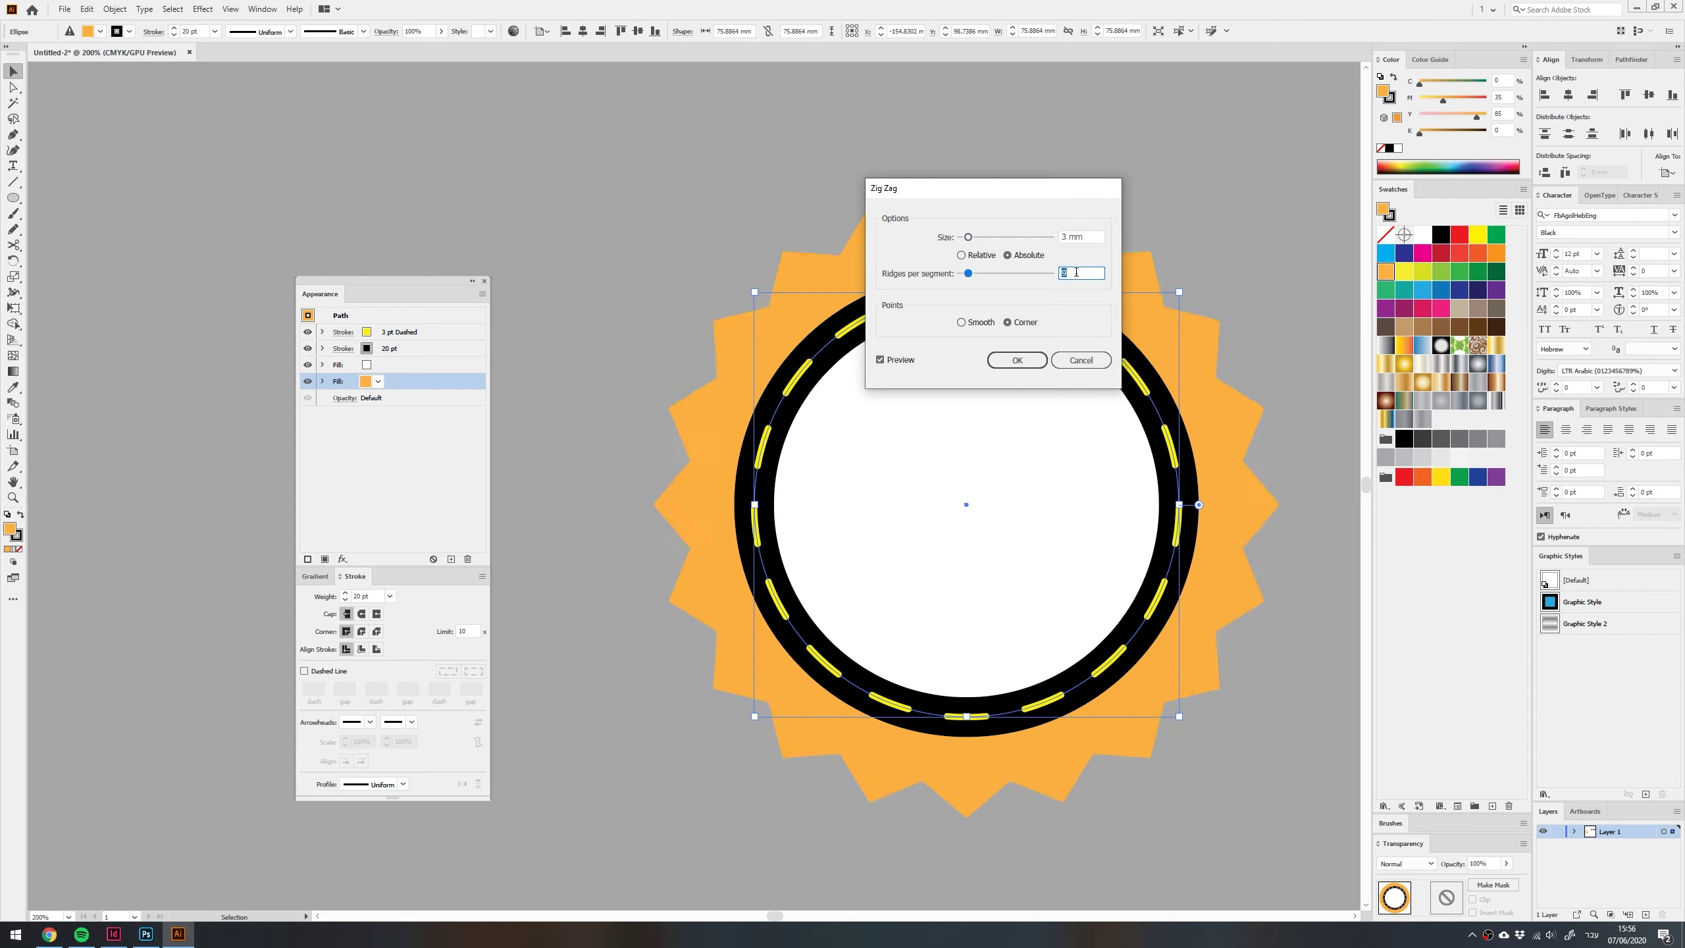
pyautogui.press('Down')
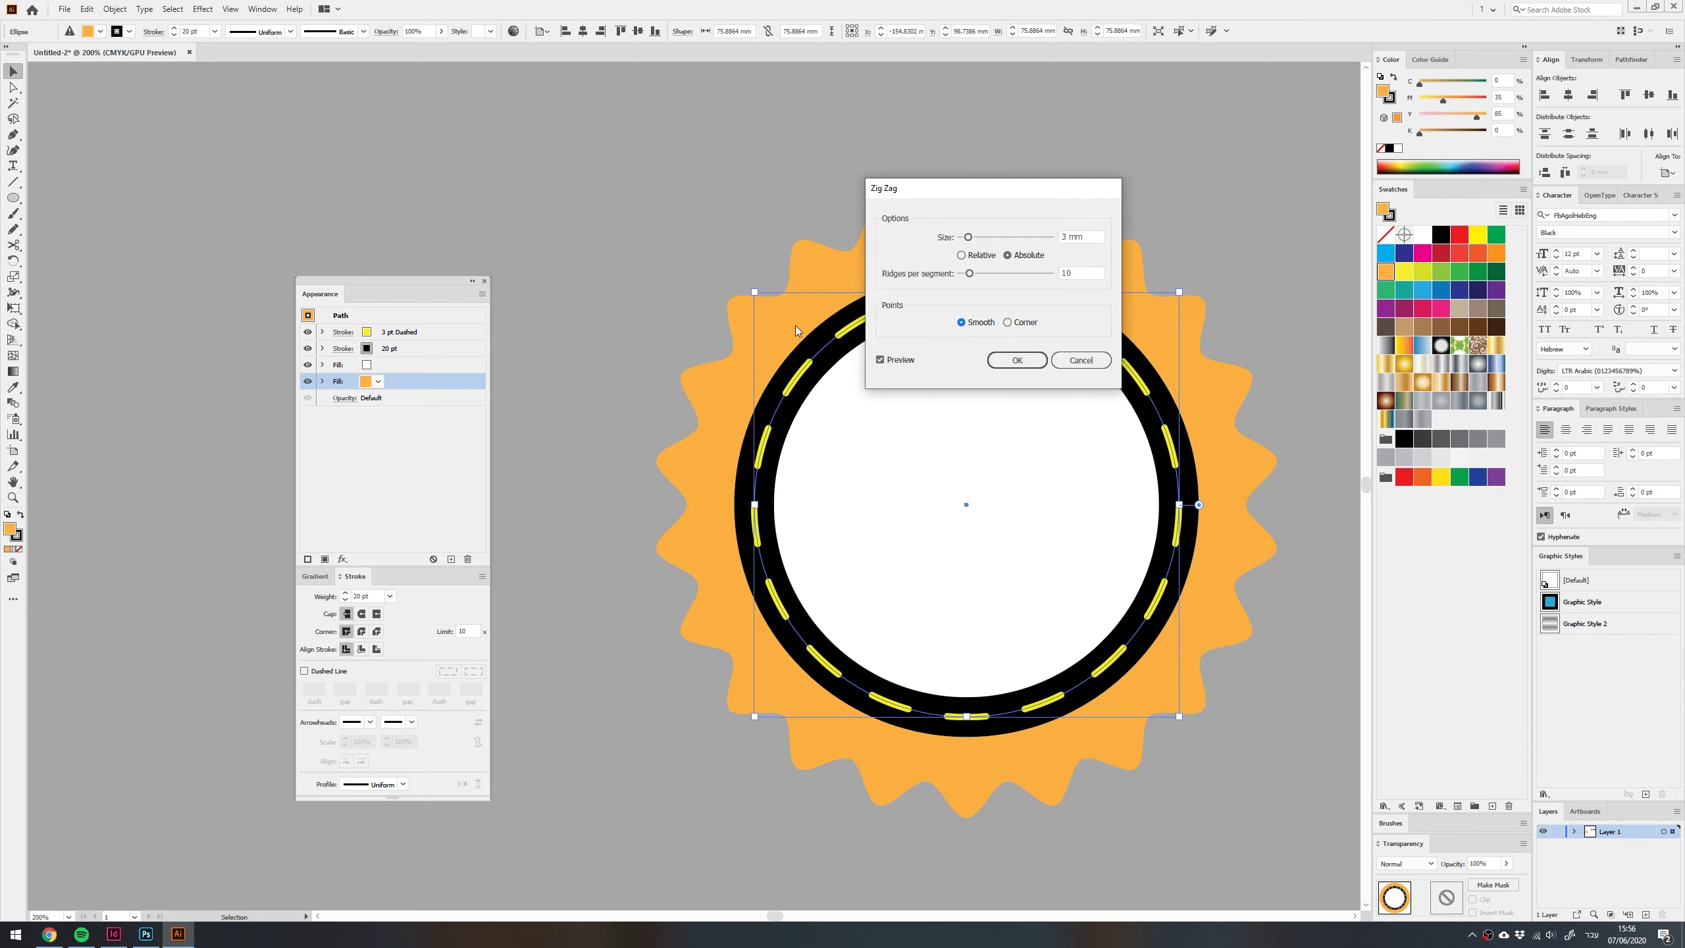
pyautogui.moveTo(1080, 191); pyautogui.dragTo(1027, 186)
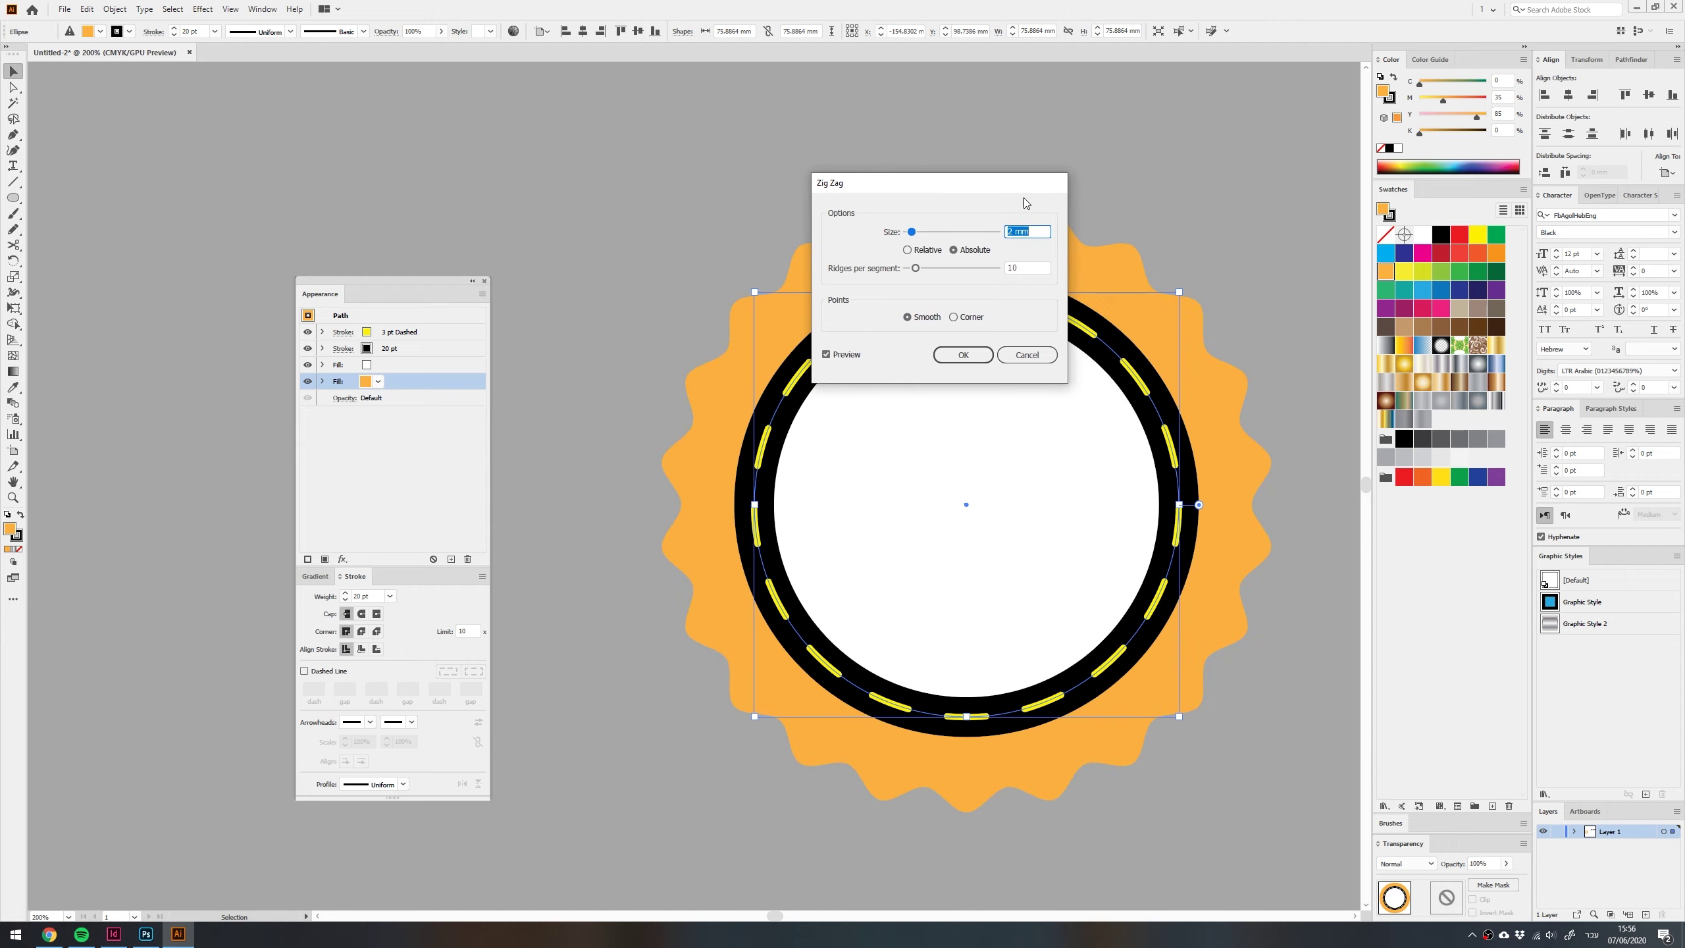
pyautogui.click(965, 354)
# Reopen the orange fill's Offset Path effect and reduce its offset distance
pyautogui.click(323, 382)
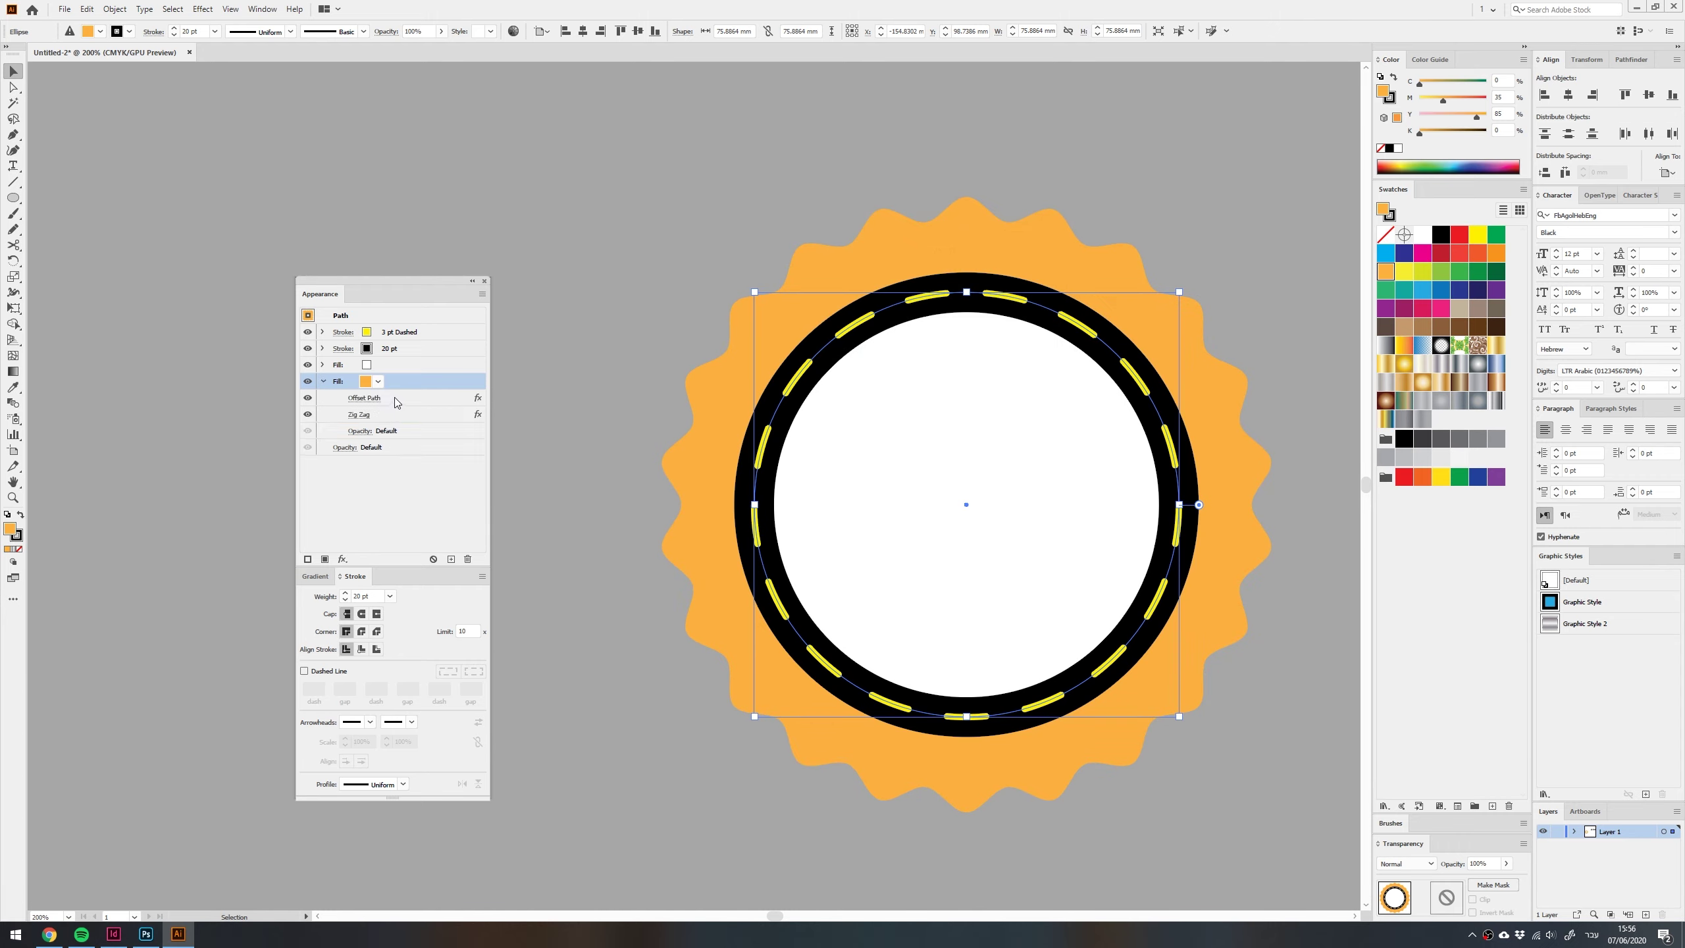
pyautogui.click(404, 415)
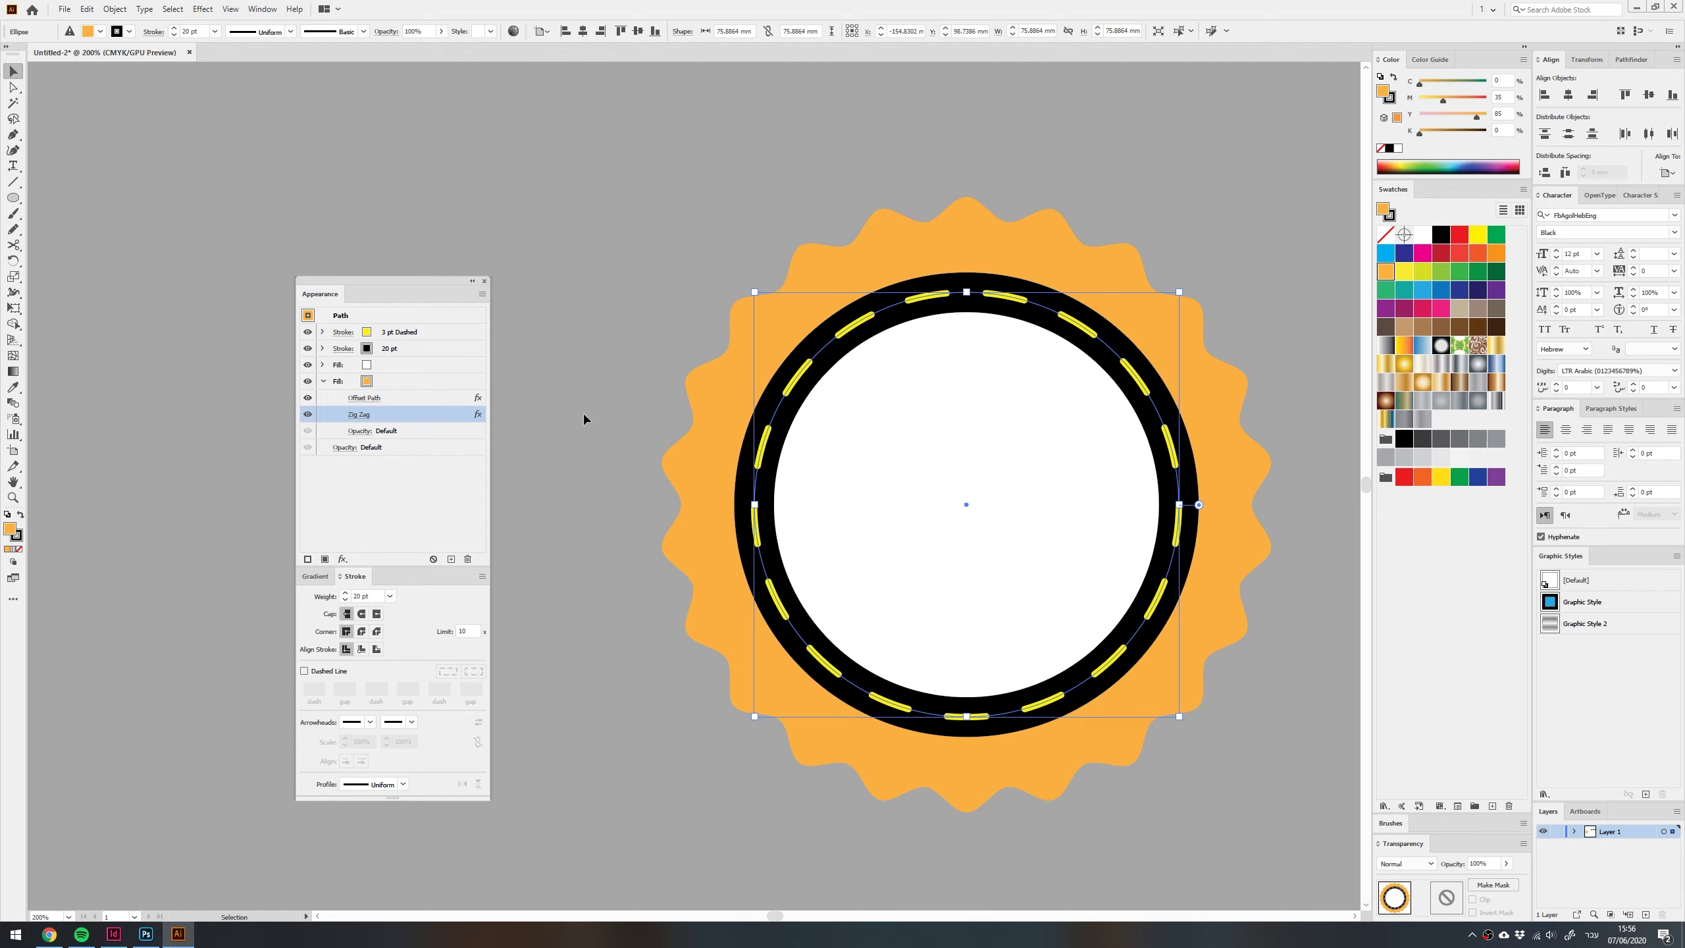
pyautogui.click(371, 398)
pyautogui.press('Down')
pyautogui.press('Down')
pyautogui.press('Down')
pyautogui.press('Down')
pyautogui.press('Down')
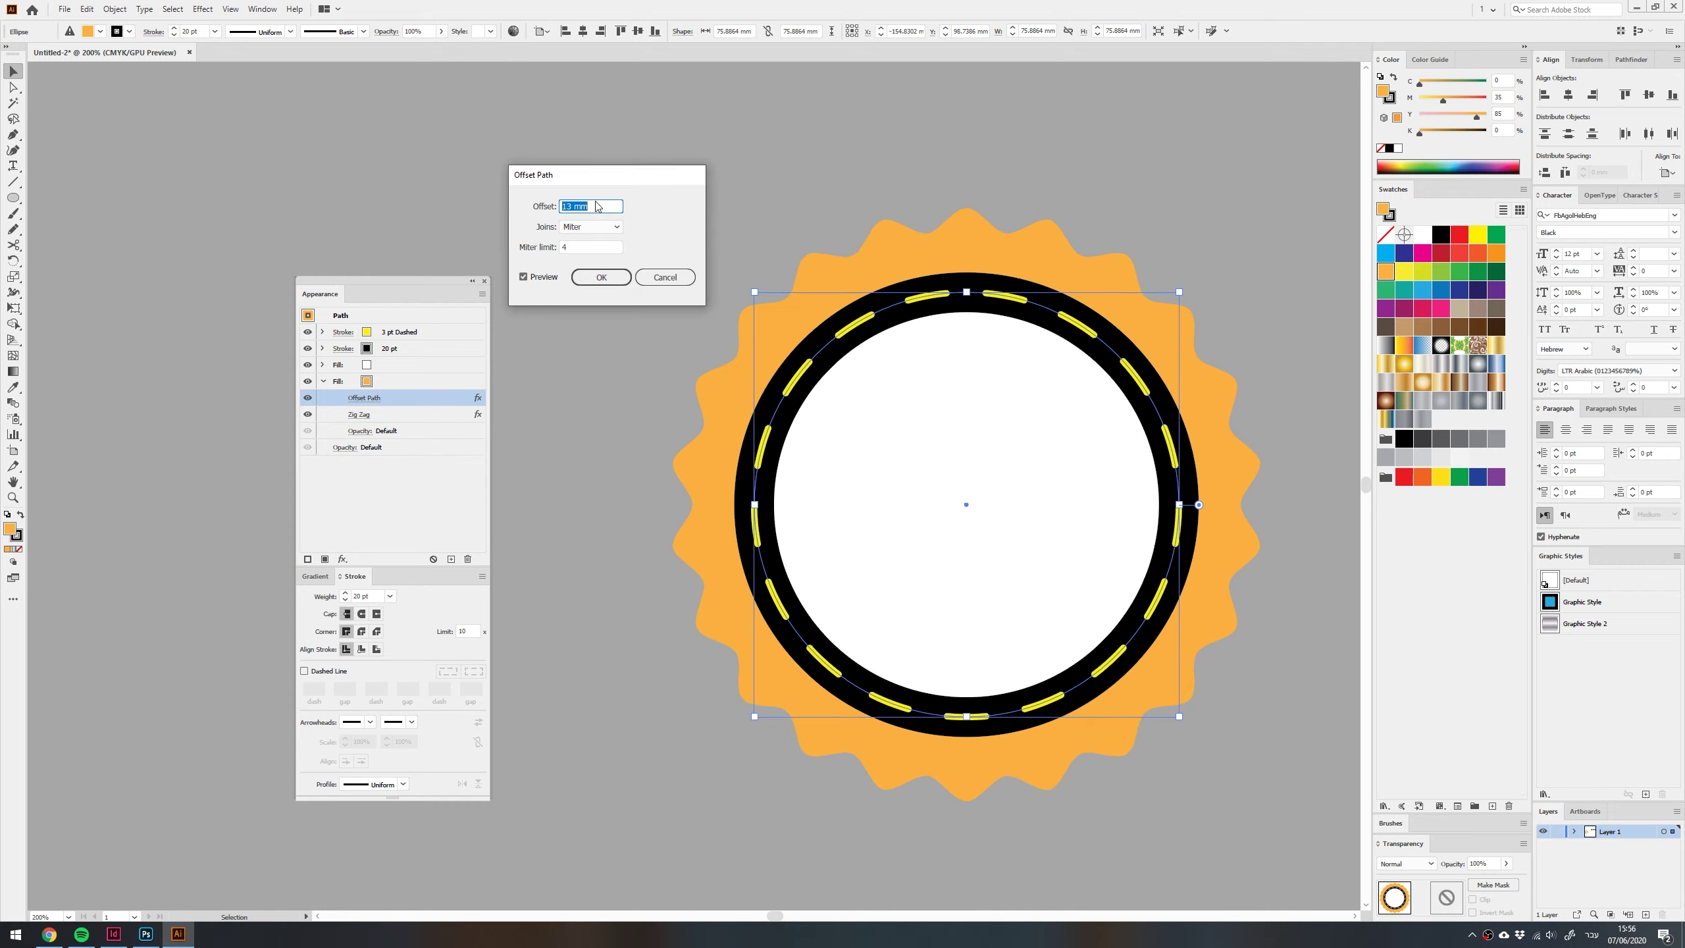
pyautogui.click(601, 277)
# Recolor the wavy outer fill yellow, deselect the badge and collapse the fill's effects
pyautogui.click(1480, 235)
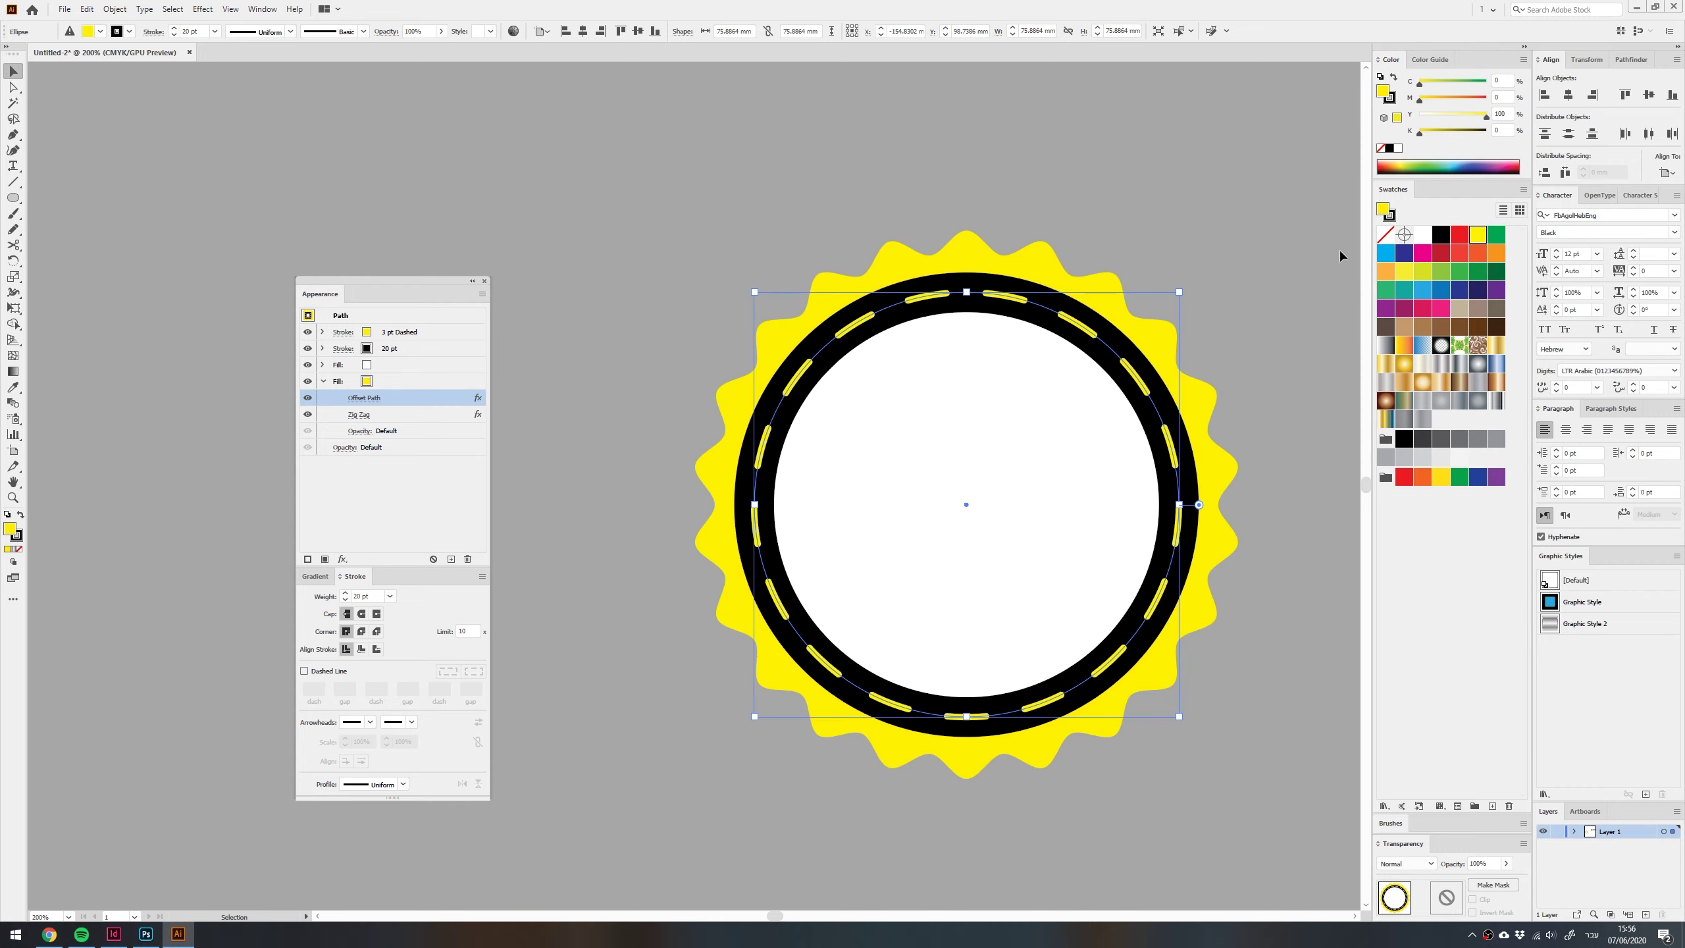
pyautogui.click(691, 263)
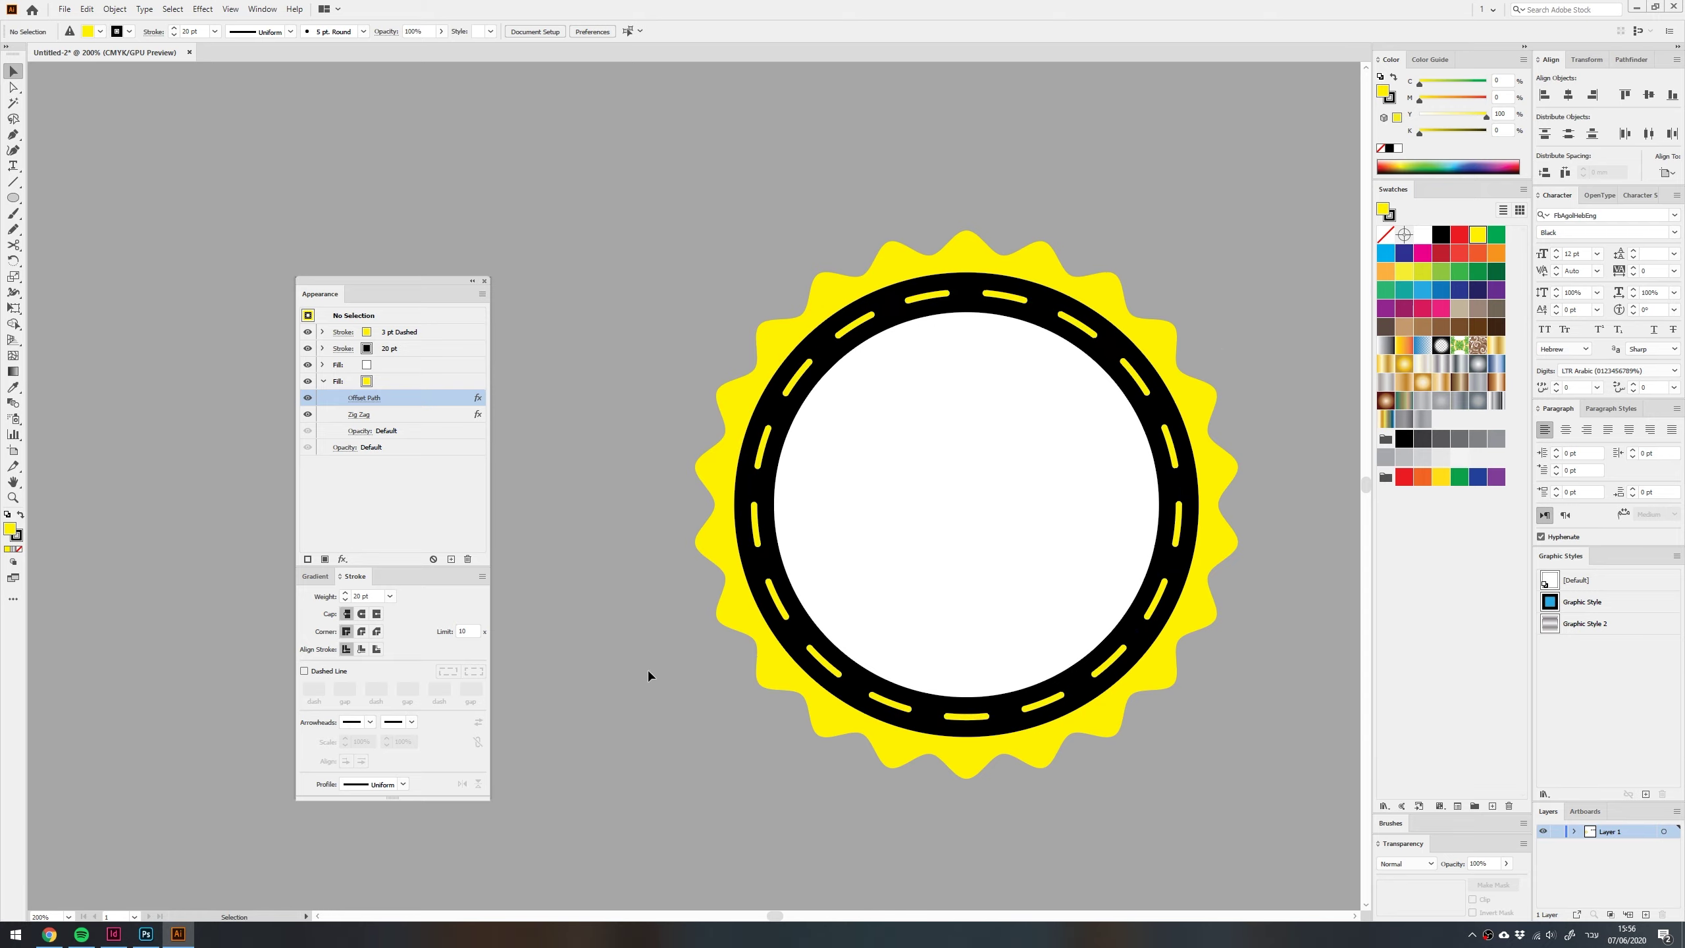
pyautogui.click(323, 382)
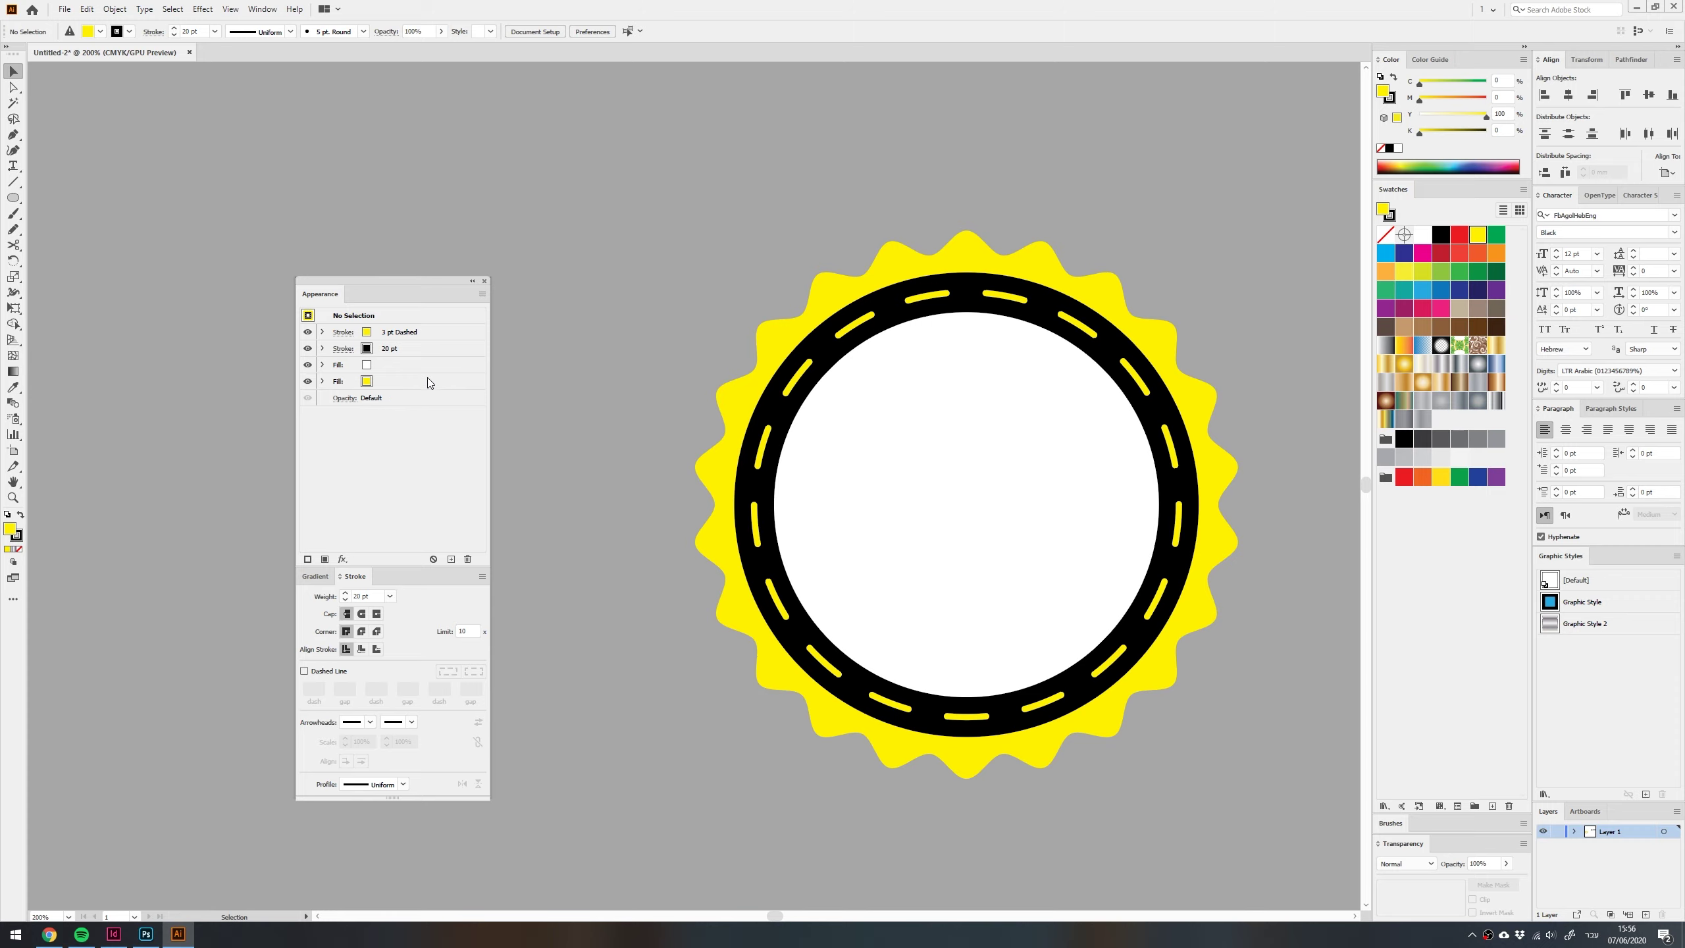
pyautogui.click(307, 560)
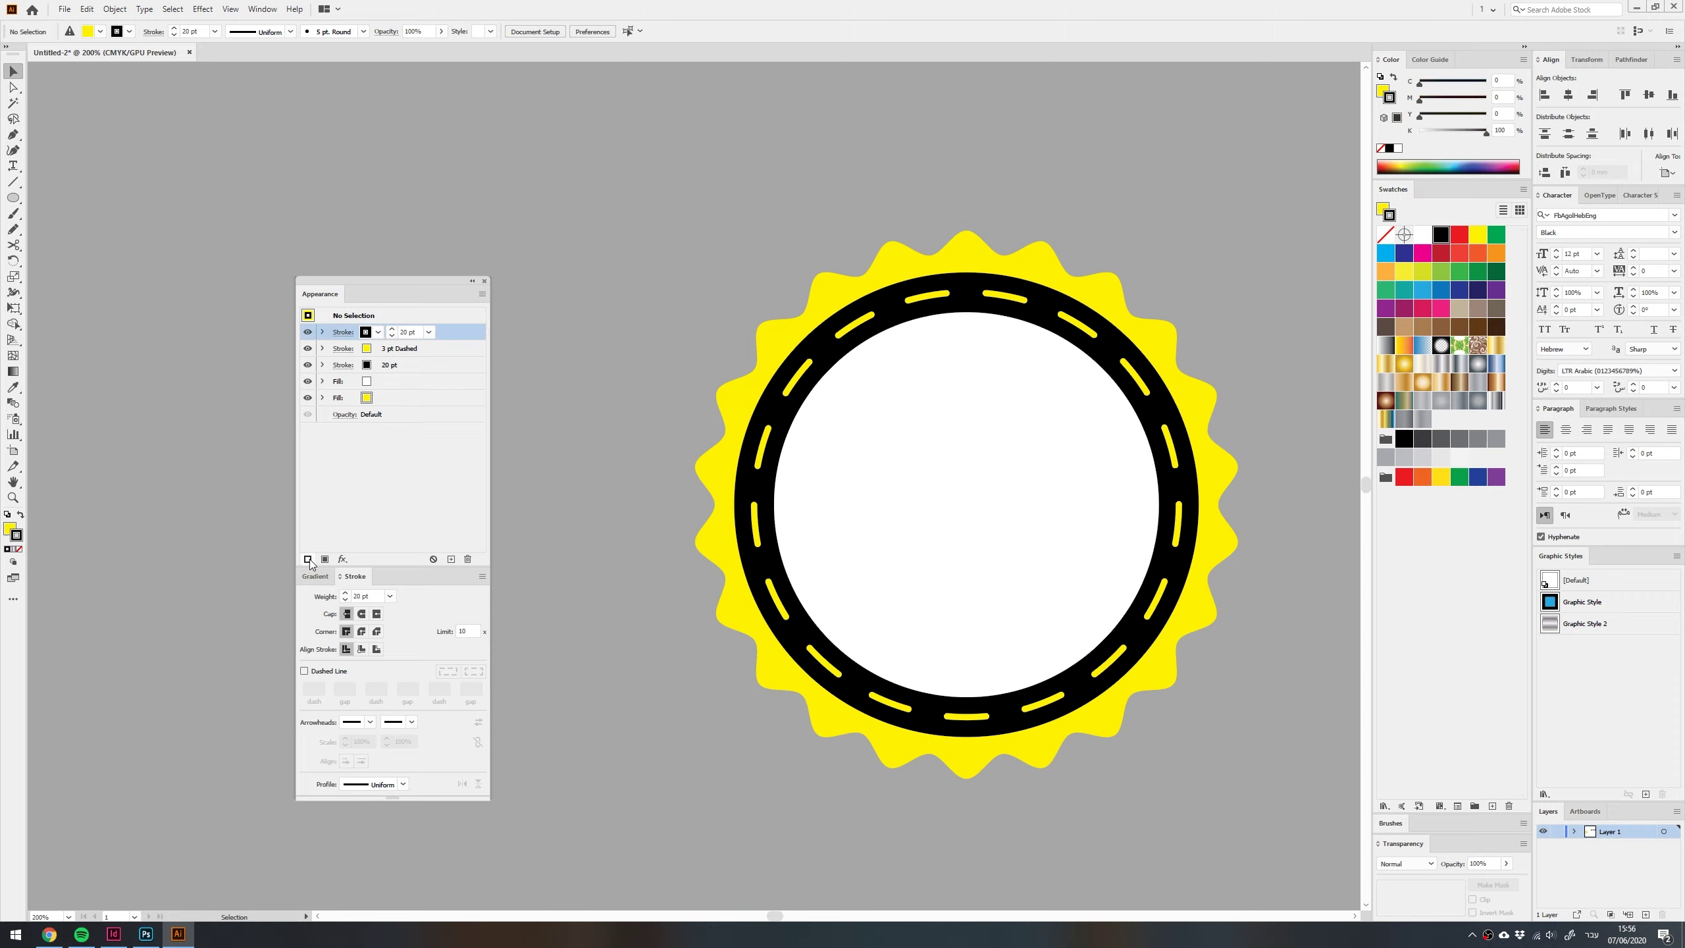
pyautogui.moveTo(452, 329)
pyautogui.mouseDown()
pyautogui.moveTo(424, 414)
pyautogui.moveTo(421, 398)
pyautogui.mouseUp()
pyautogui.click(421, 398)
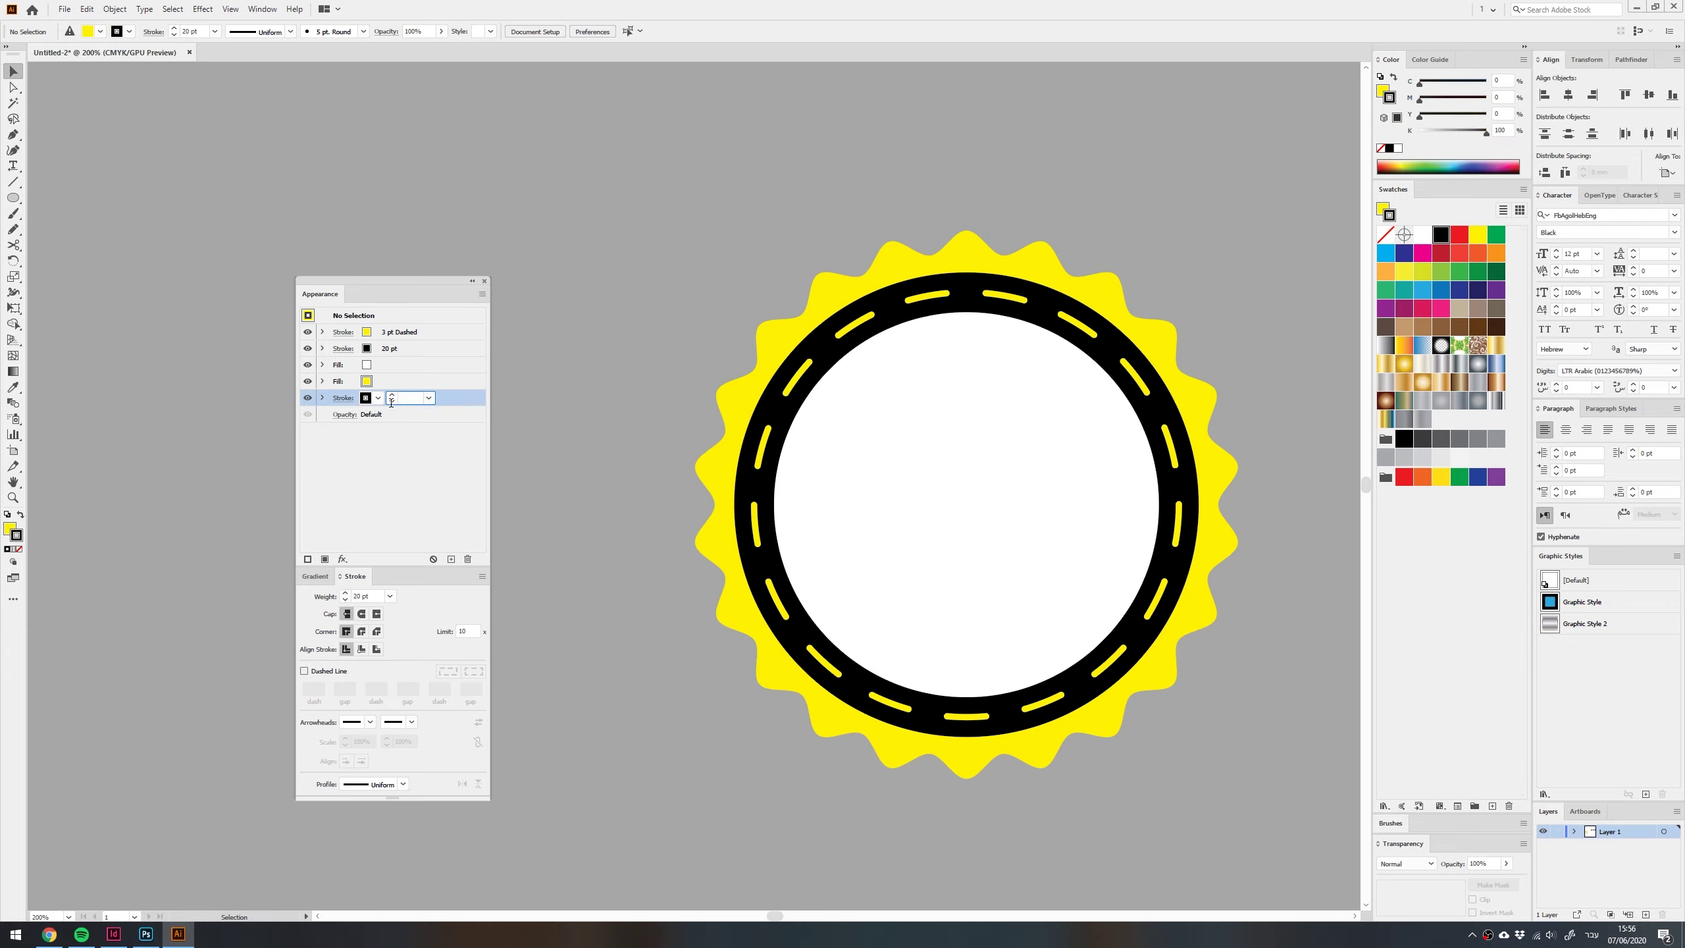
pyautogui.write('50')
pyautogui.press('Return')
pyautogui.click(413, 398)
pyautogui.hotkey('shift', 'Up')
pyautogui.hotkey('shift', 'Up')
pyautogui.hotkey('shift', 'Up')
pyautogui.hotkey('shift', 'Up')
pyautogui.hotkey('shift', 'Up')
pyautogui.hotkey('shift', 'Up')
pyautogui.hotkey('shift', 'Up')
pyautogui.hotkey('shift', 'Up')
pyautogui.hotkey('shift', 'Up')
pyautogui.hotkey('shift', 'Up')
pyautogui.hotkey('shift', 'Up')
pyautogui.hotkey('shift', 'Up')
pyautogui.hotkey('shift', 'Up')
pyautogui.hotkey('shift', 'Up')
pyautogui.hotkey('shift', 'Up')
pyautogui.hotkey('shift', 'Up')
pyautogui.hotkey('shift', 'Up')
pyautogui.hotkey('shift', 'Up')
pyautogui.hotkey('shift', 'Up')
pyautogui.hotkey('shift', 'Up')
# Select the circle, add a black stroke beneath the yellow fill and set its weight to 90 pt
pyautogui.click(784, 457)
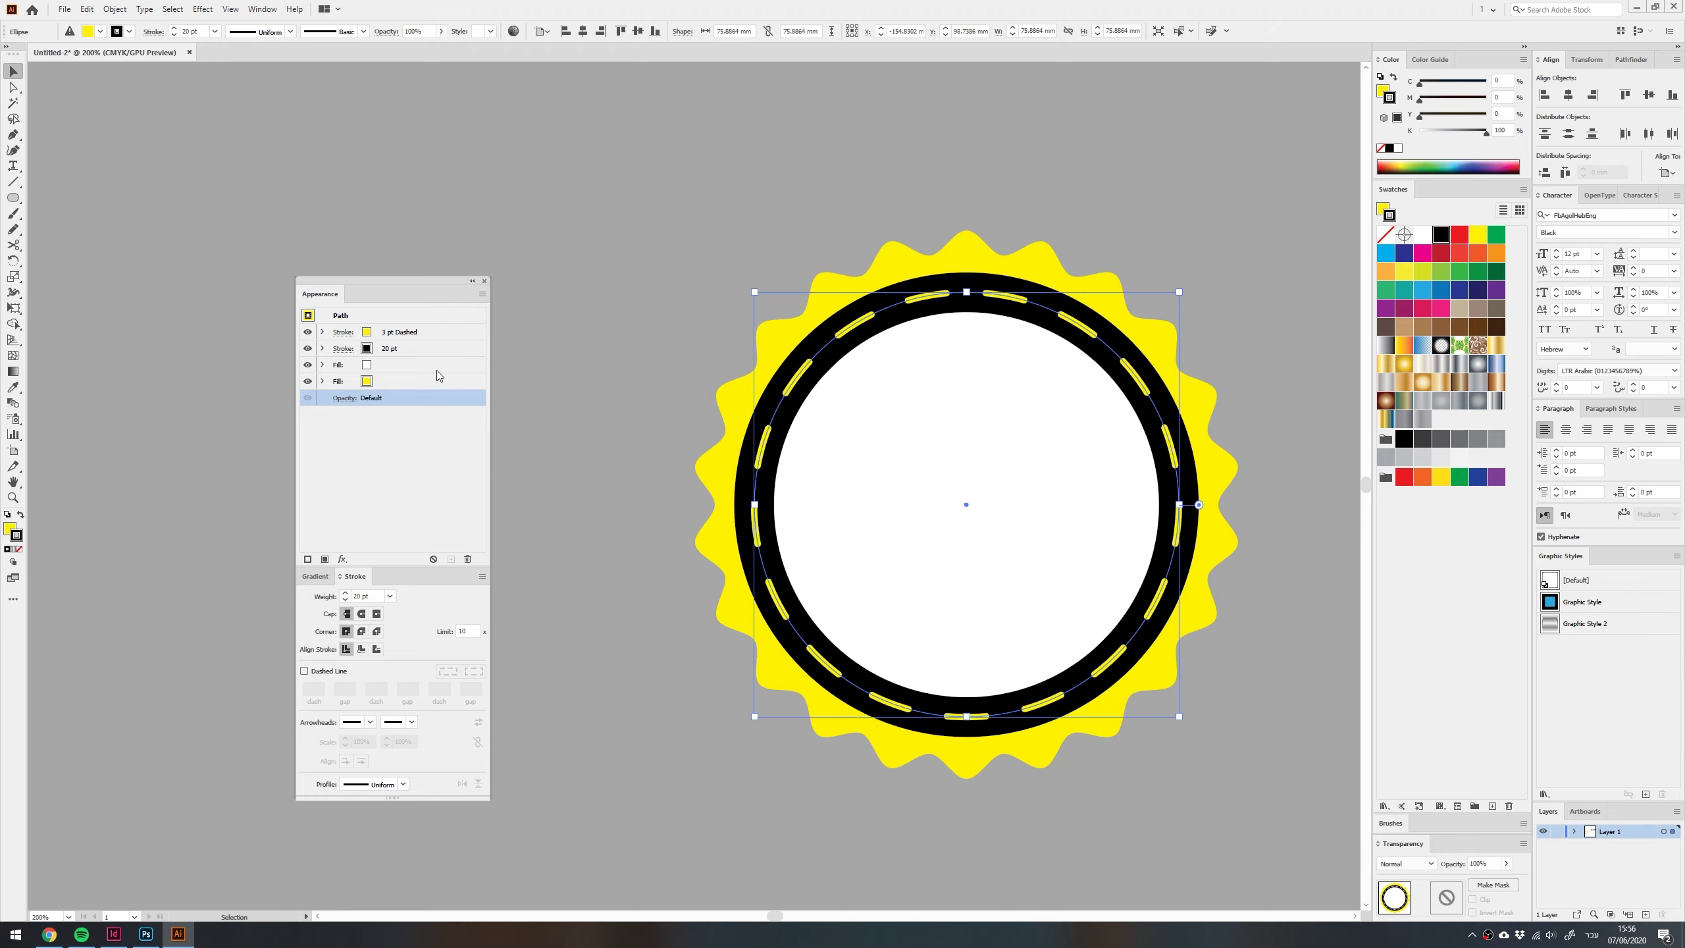
pyautogui.click(308, 559)
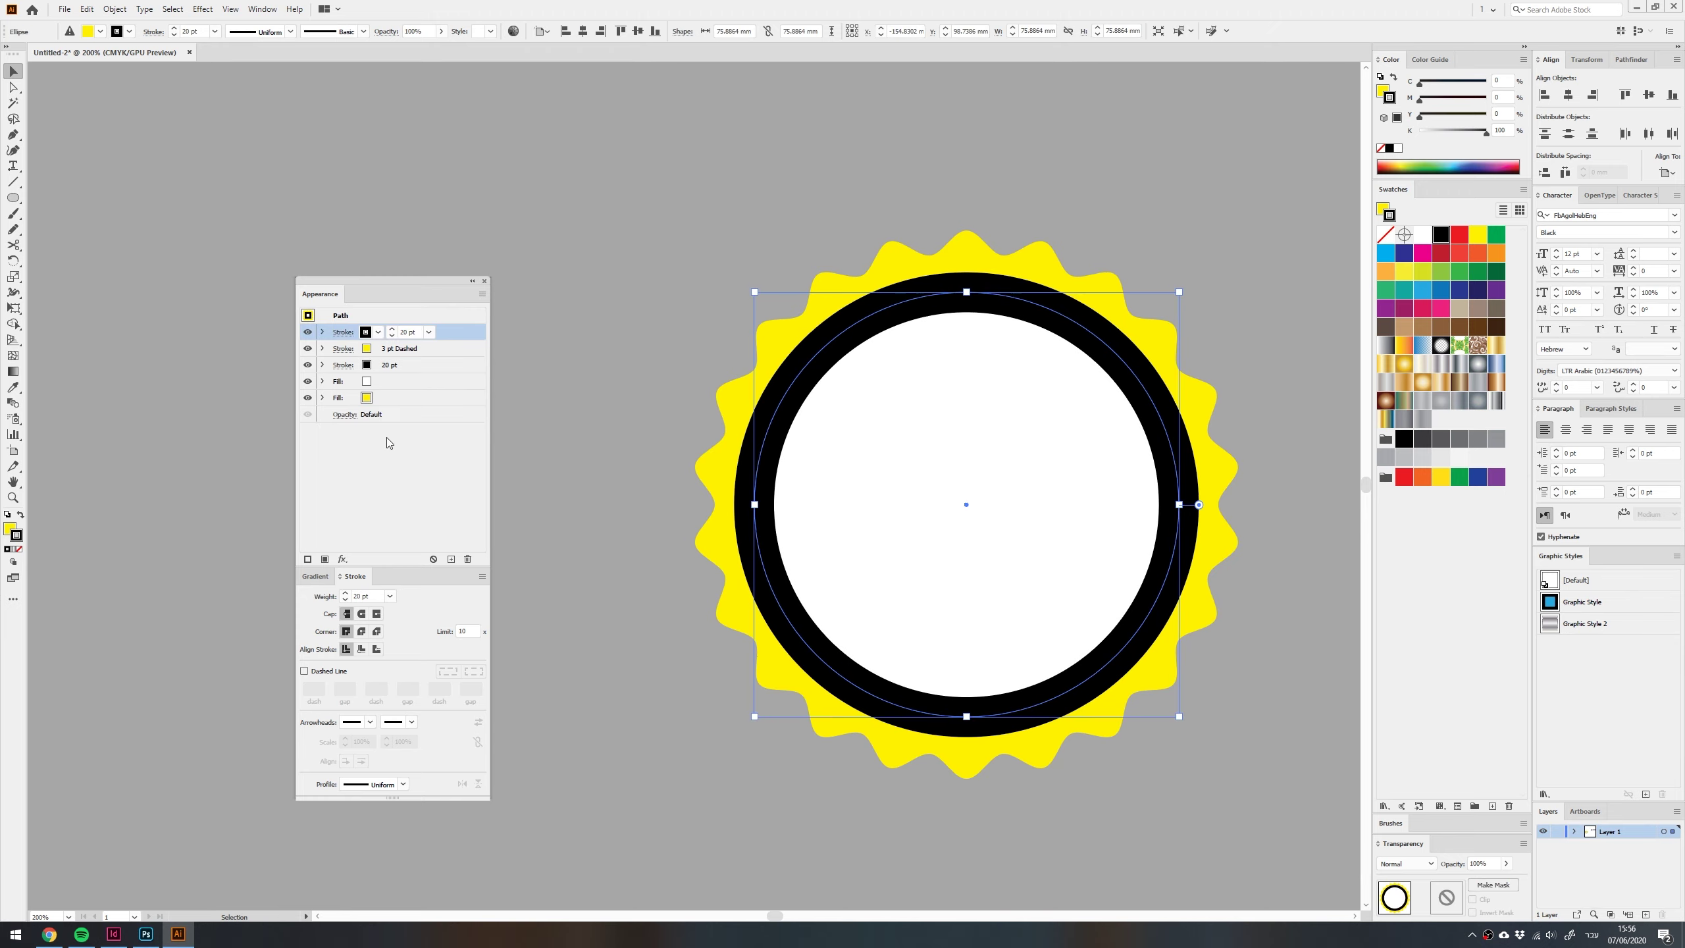
pyautogui.moveTo(455, 332)
pyautogui.mouseDown()
pyautogui.moveTo(431, 406)
pyautogui.moveTo(411, 402)
pyautogui.mouseUp()
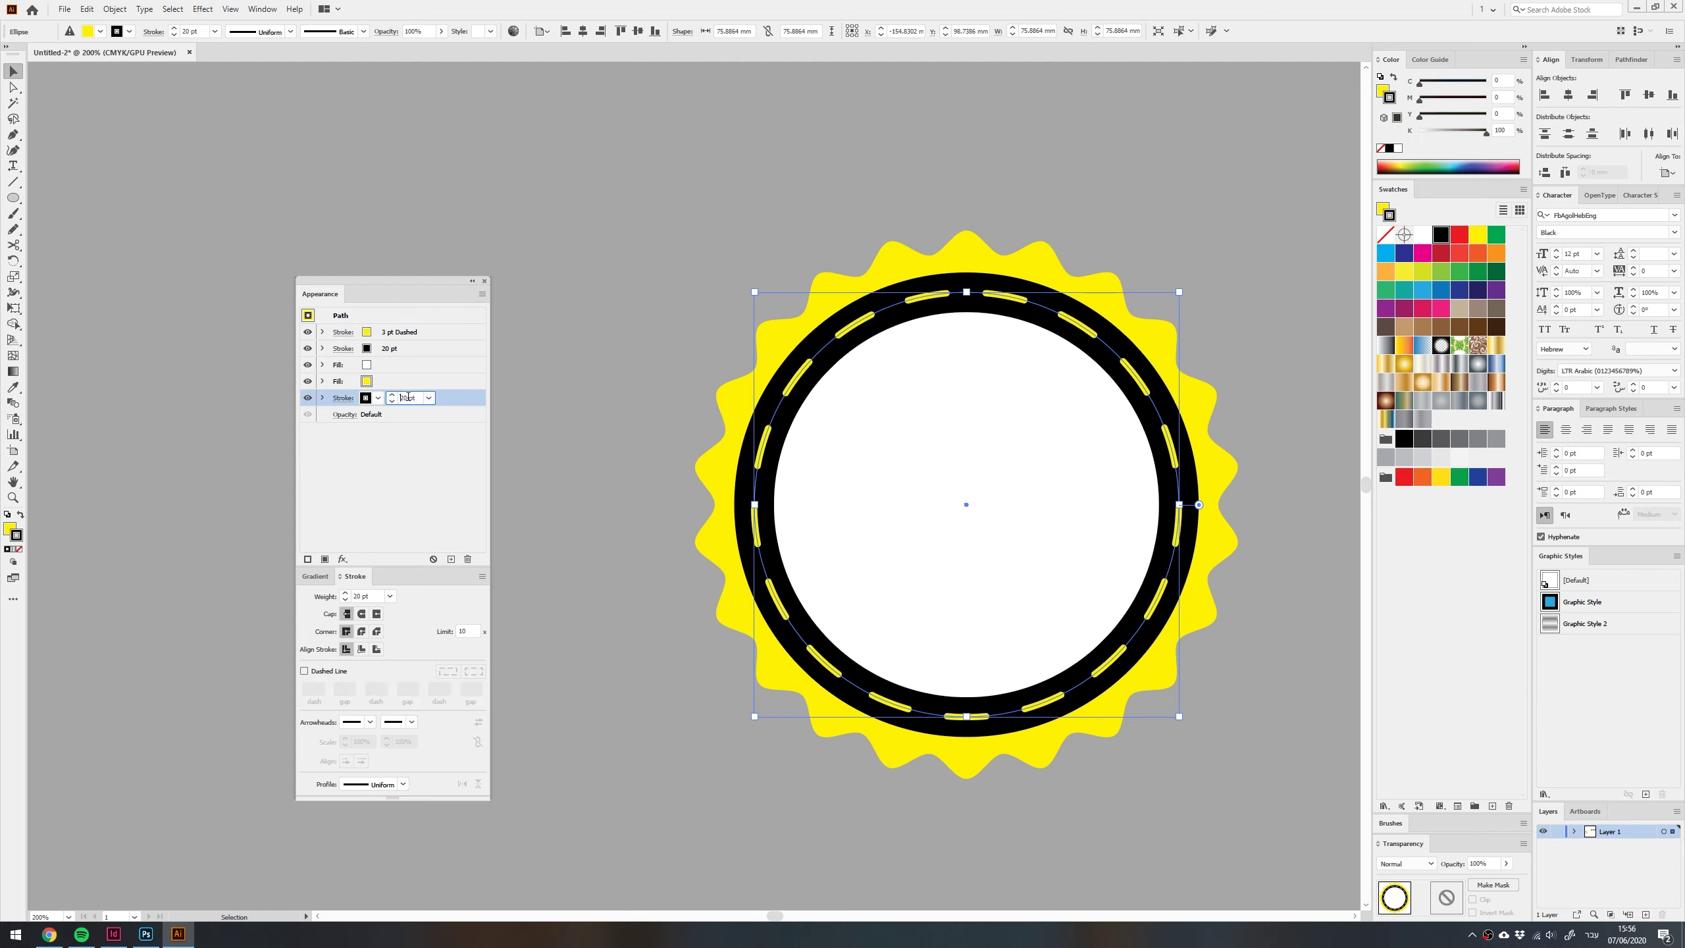
pyautogui.hotkey('shift', 'Up')
pyautogui.hotkey('shift', 'Up')
pyautogui.hotkey('shift', 'Up')
pyautogui.hotkey('shift', 'Up')
pyautogui.hotkey('shift', 'Up')
pyautogui.hotkey('shift', 'Up')
pyautogui.hotkey('shift', 'Up')
pyautogui.hotkey('shift', 'Up')
pyautogui.hotkey('shift', 'Up')
pyautogui.hotkey('shift', 'Up')
pyautogui.hotkey('shift', 'Up')
pyautogui.hotkey('shift', 'Up')
pyautogui.hotkey('shift', 'Up')
pyautogui.hotkey('shift', 'Down')
pyautogui.hotkey('shift', 'Down')
pyautogui.hotkey('shift', 'Down')
pyautogui.hotkey('shift', 'Down')
pyautogui.hotkey('shift', 'Down')
pyautogui.hotkey('shift', 'Down')
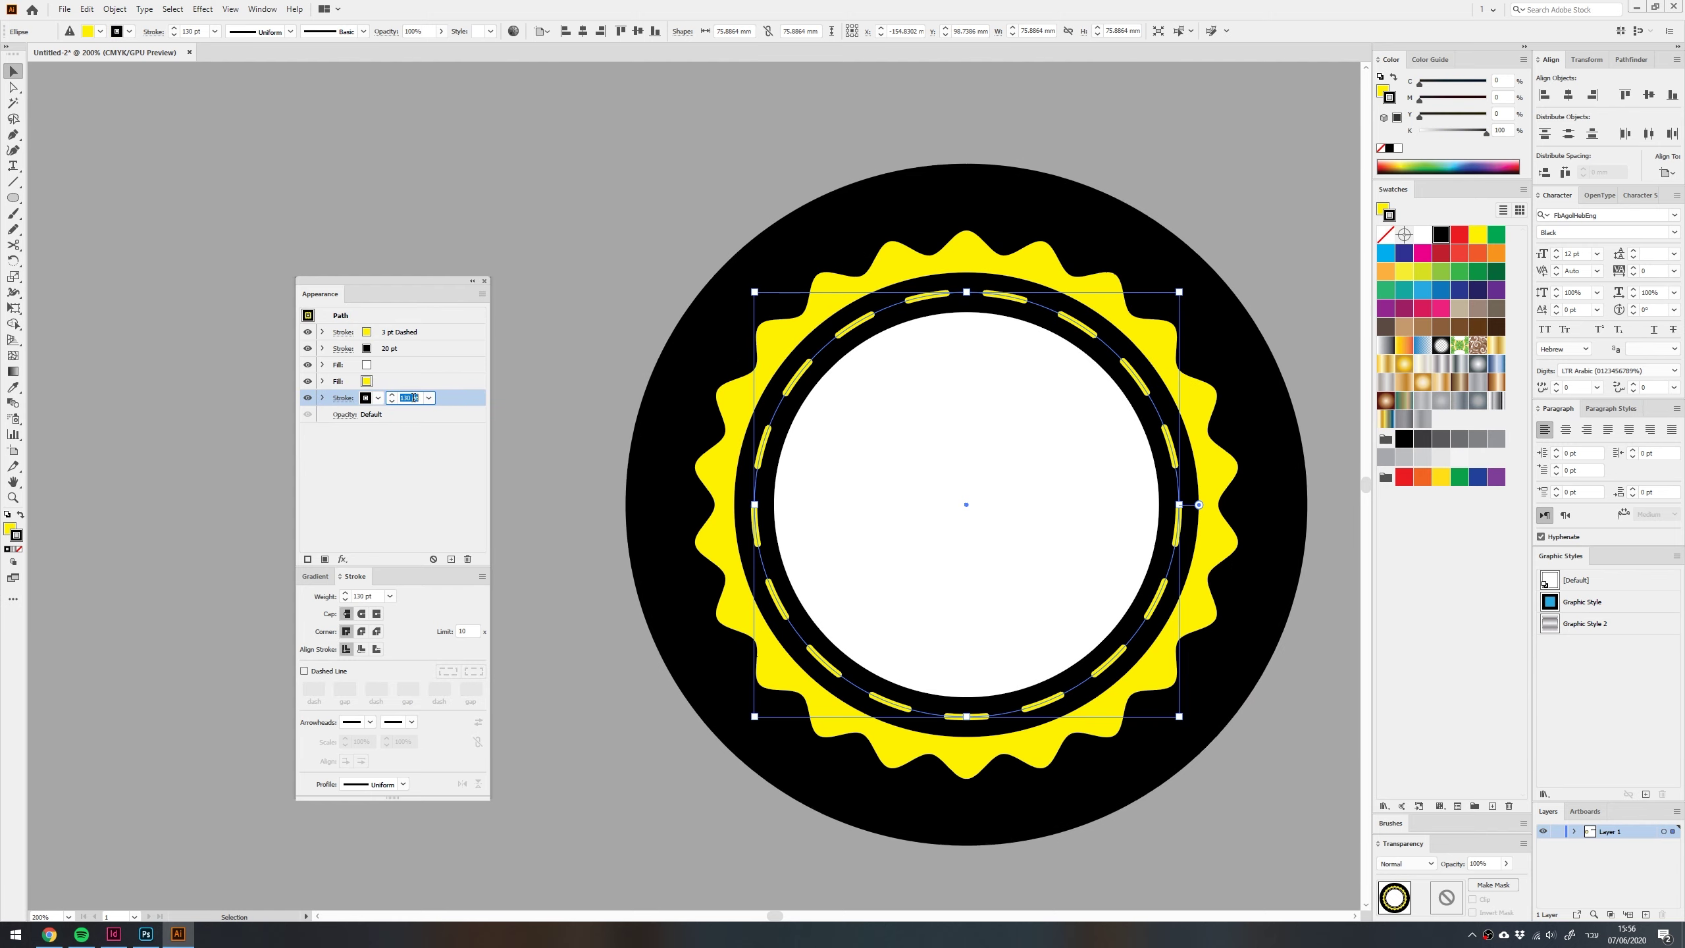
pyautogui.hotkey('shift', 'Down')
pyautogui.hotkey('shift', 'Down')
pyautogui.hotkey('shift', 'Down')
pyautogui.hotkey('shift', 'Down')
pyautogui.hotkey('shift', 'Down')
pyautogui.hotkey('shift', 'Up')
pyautogui.hotkey('shift', 'Up')
pyautogui.hotkey('shift', 'Up')
pyautogui.hotkey('shift', 'Up')
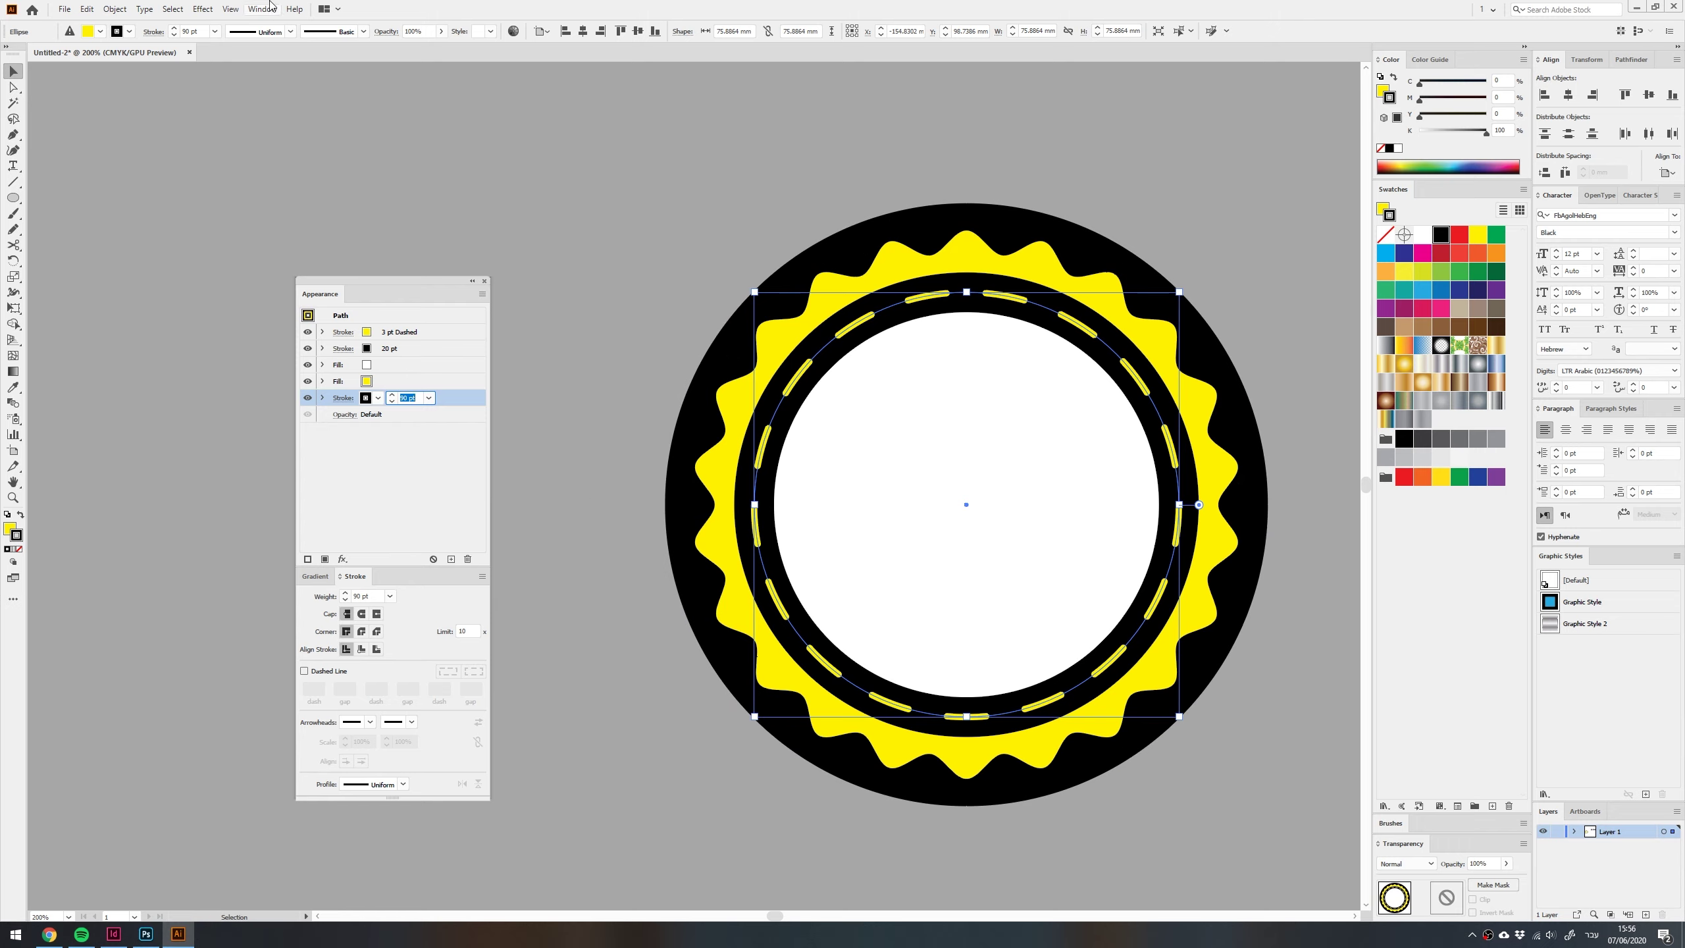
# Apply the same Zig Zag effect to the outer black stroke and compare its settings with the yellow fill's Zig Zag
pyautogui.click(202, 8)
pyautogui.click(219, 25)
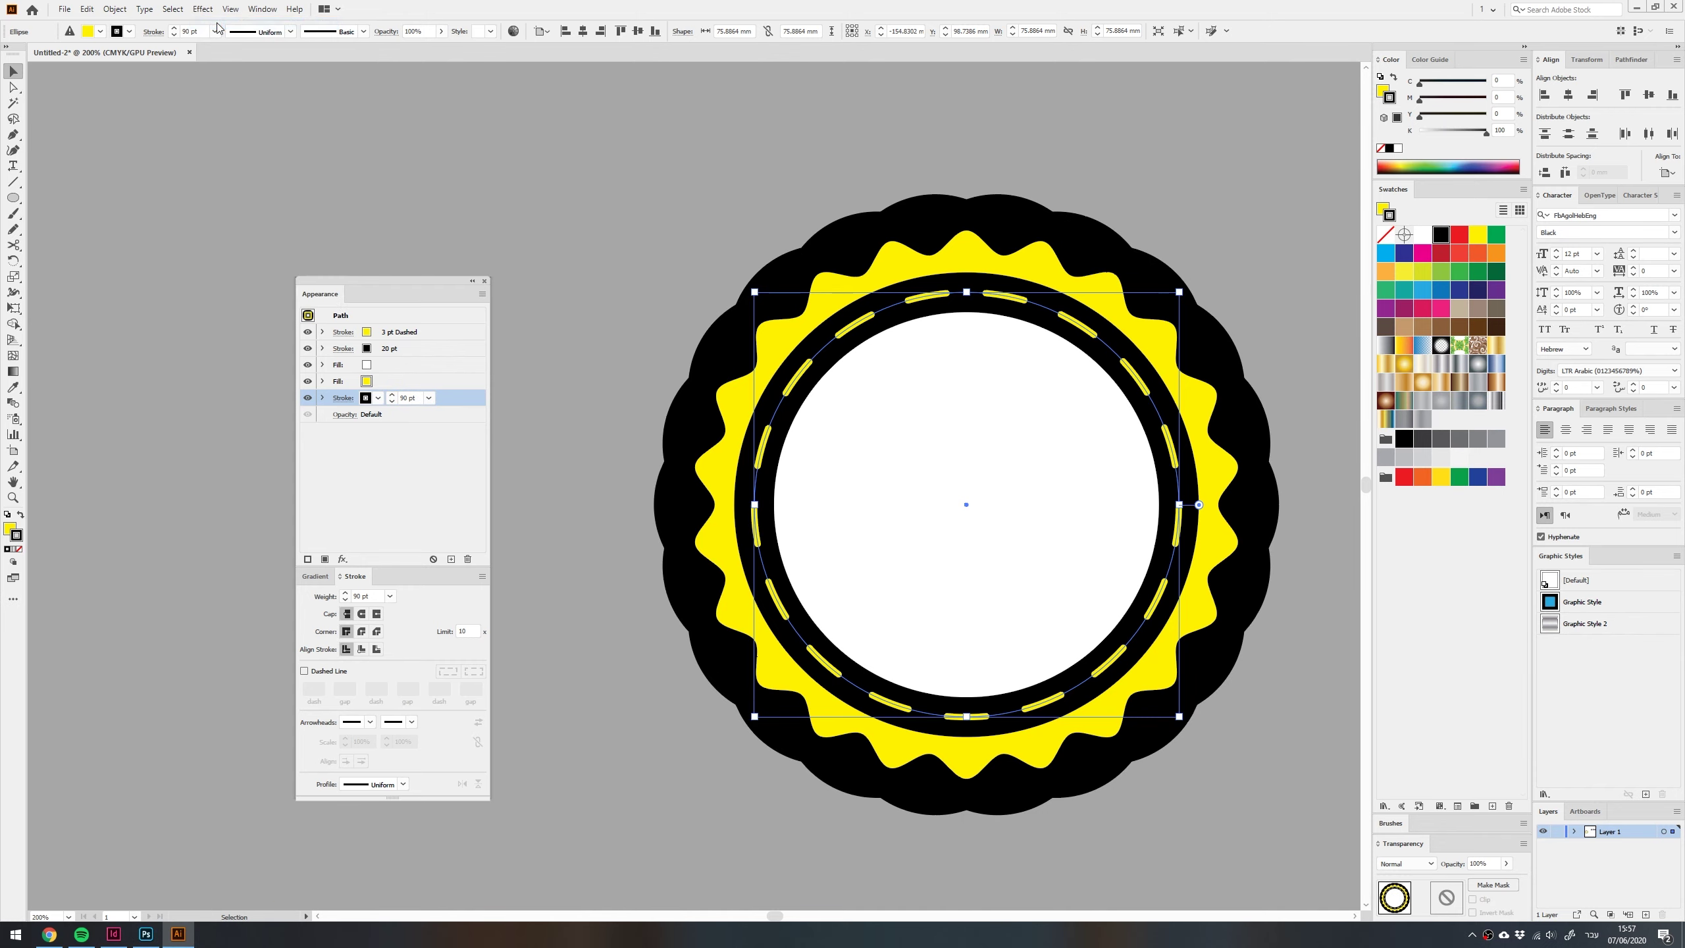
pyautogui.click(323, 397)
pyautogui.click(323, 381)
pyautogui.click(403, 413)
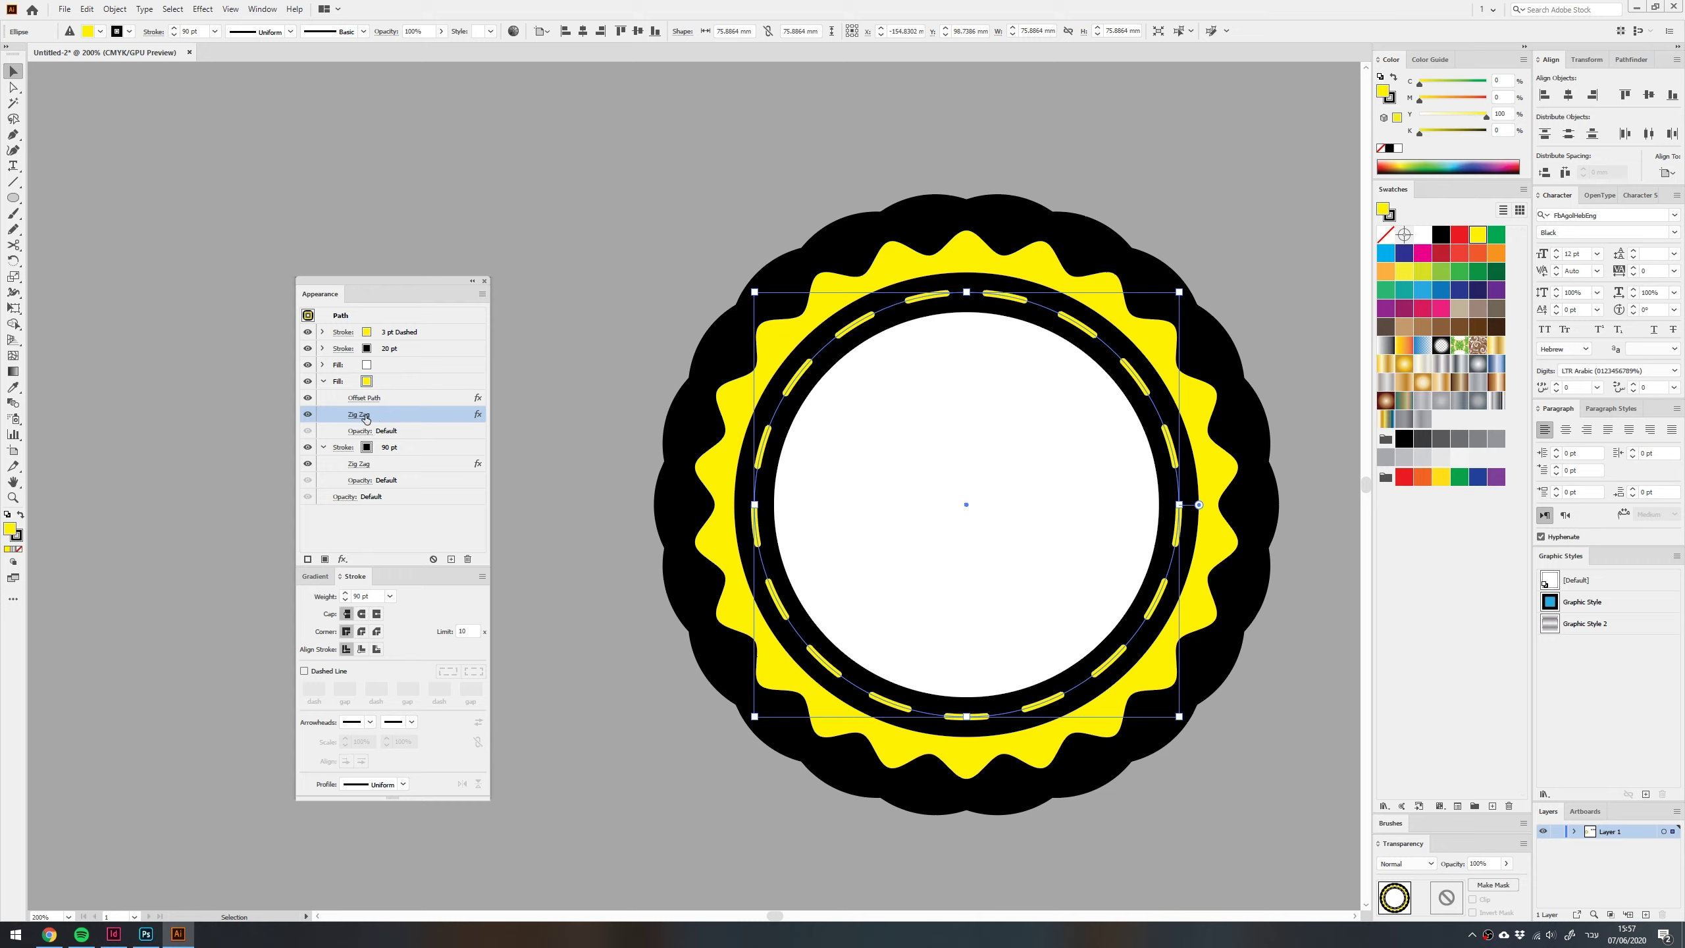
pyautogui.click(363, 417)
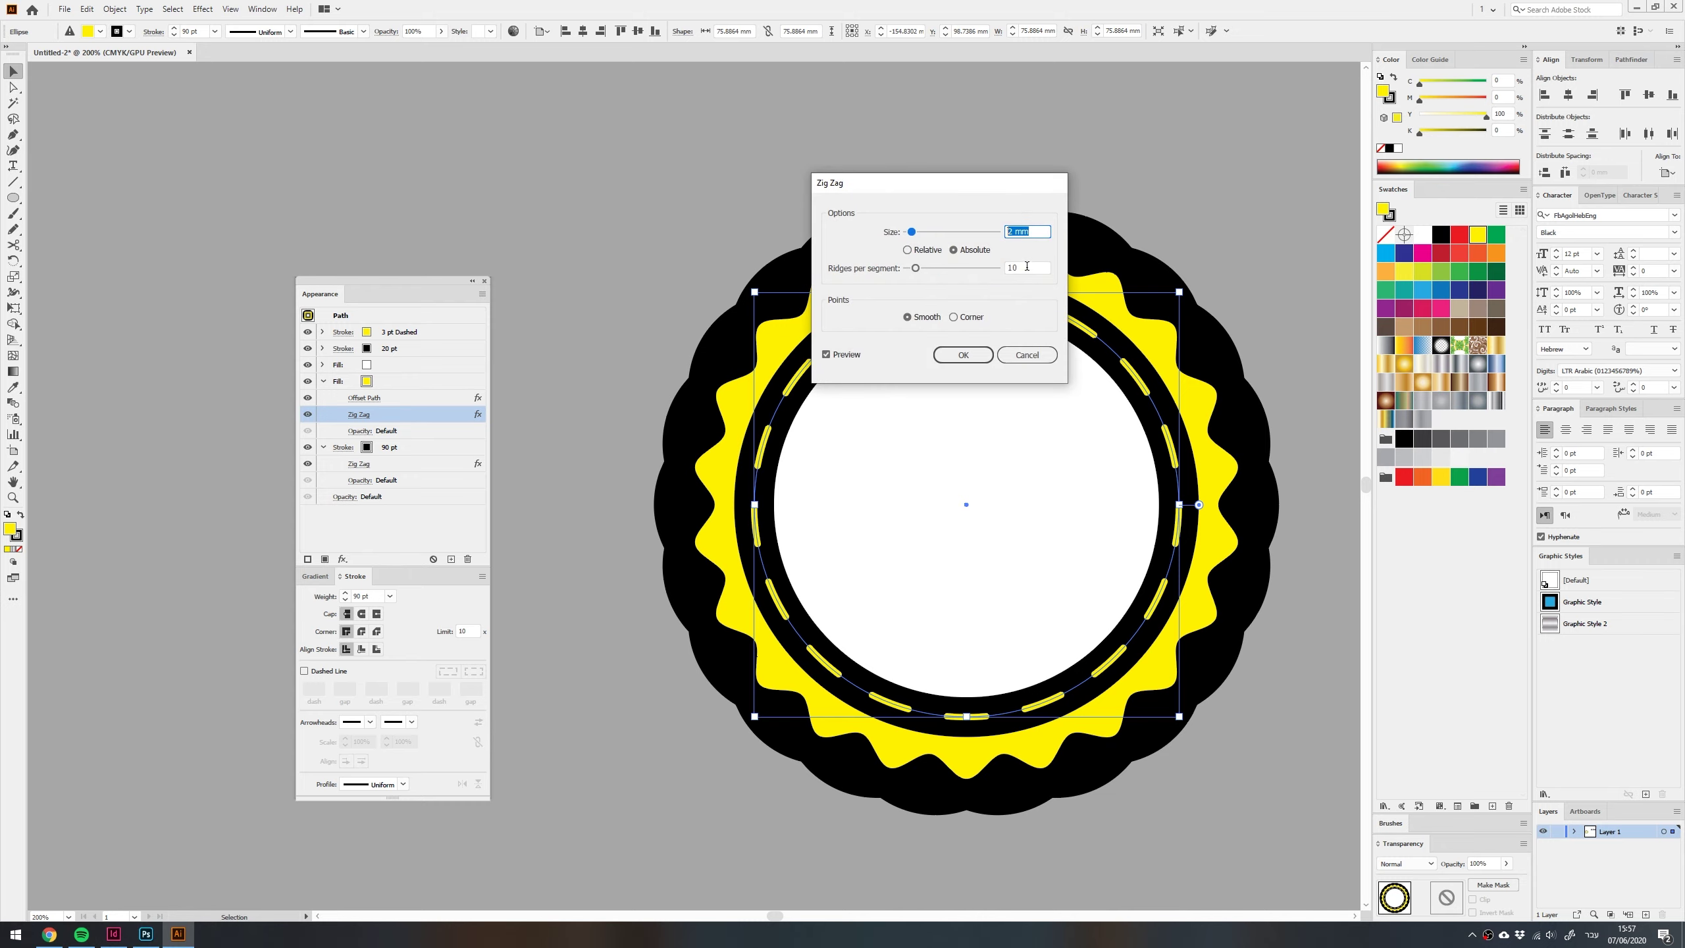
pyautogui.doubleClick(1027, 267)
pyautogui.click(1027, 356)
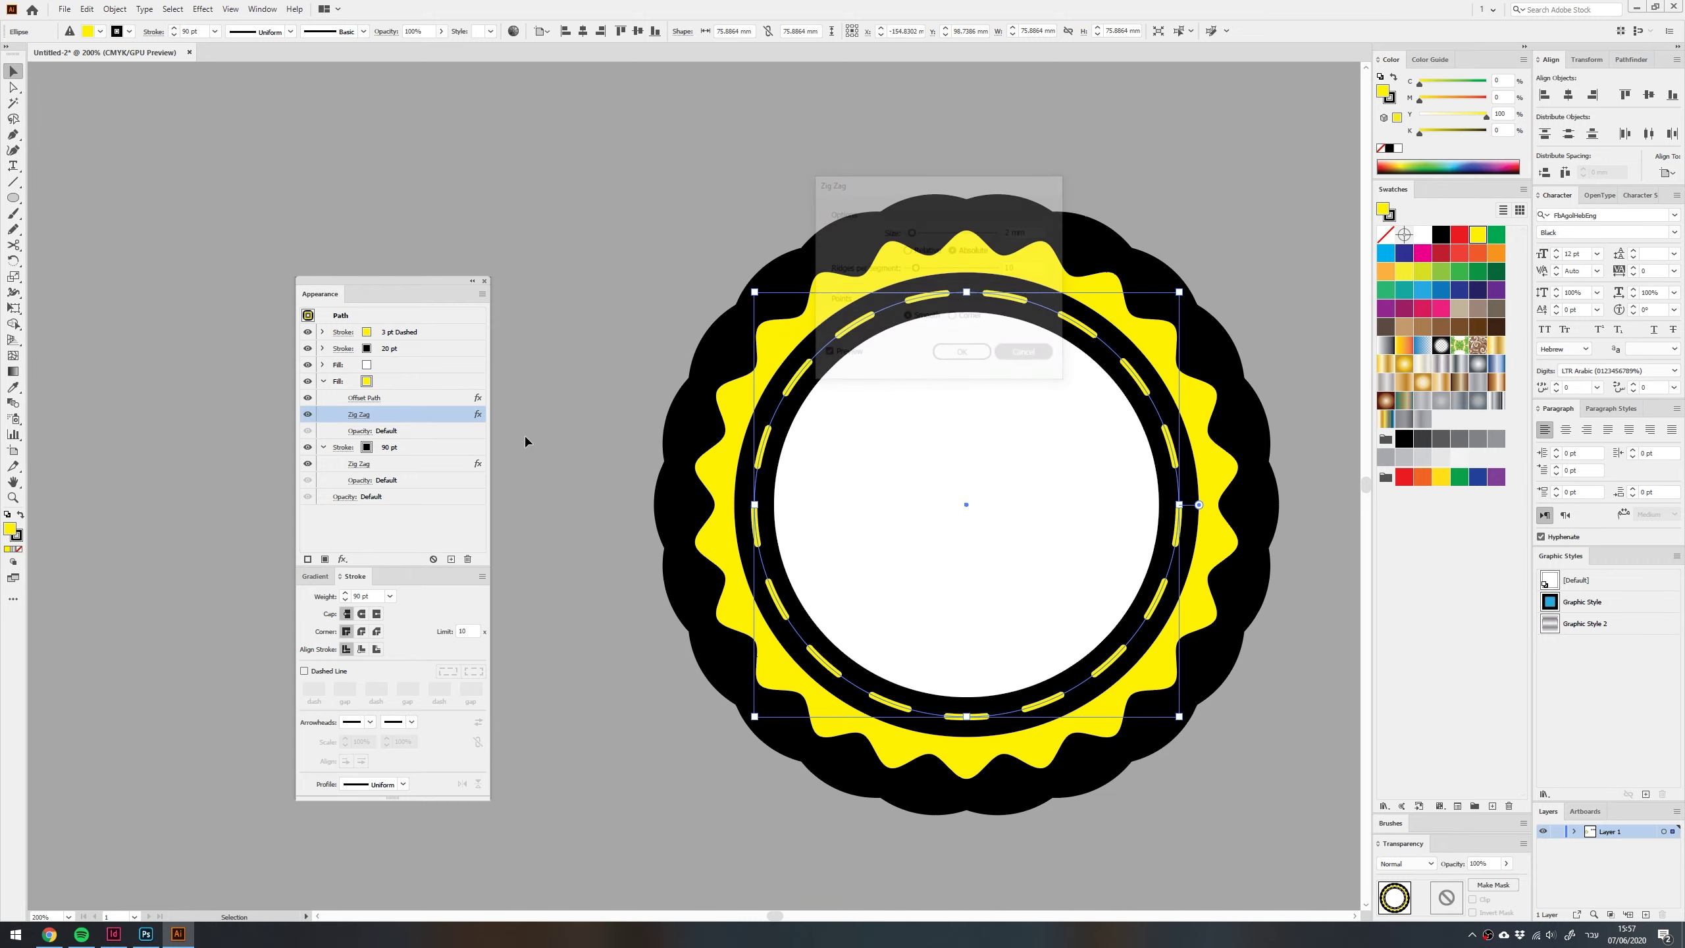
pyautogui.click(359, 463)
pyautogui.click(1014, 268)
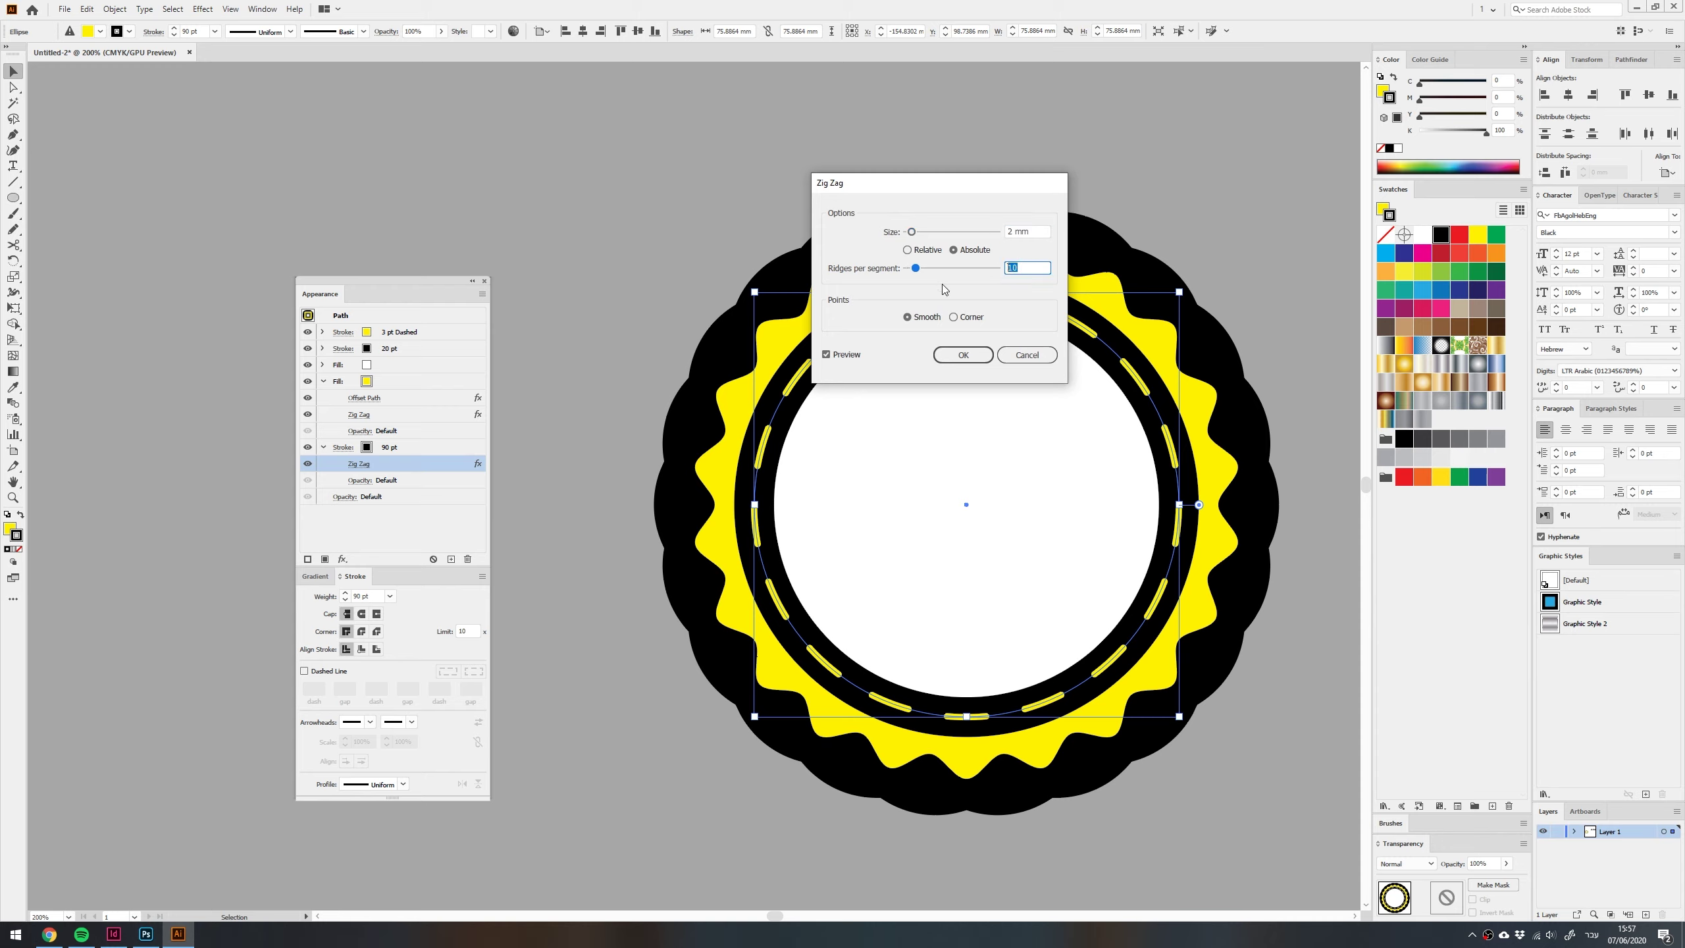
pyautogui.click(963, 356)
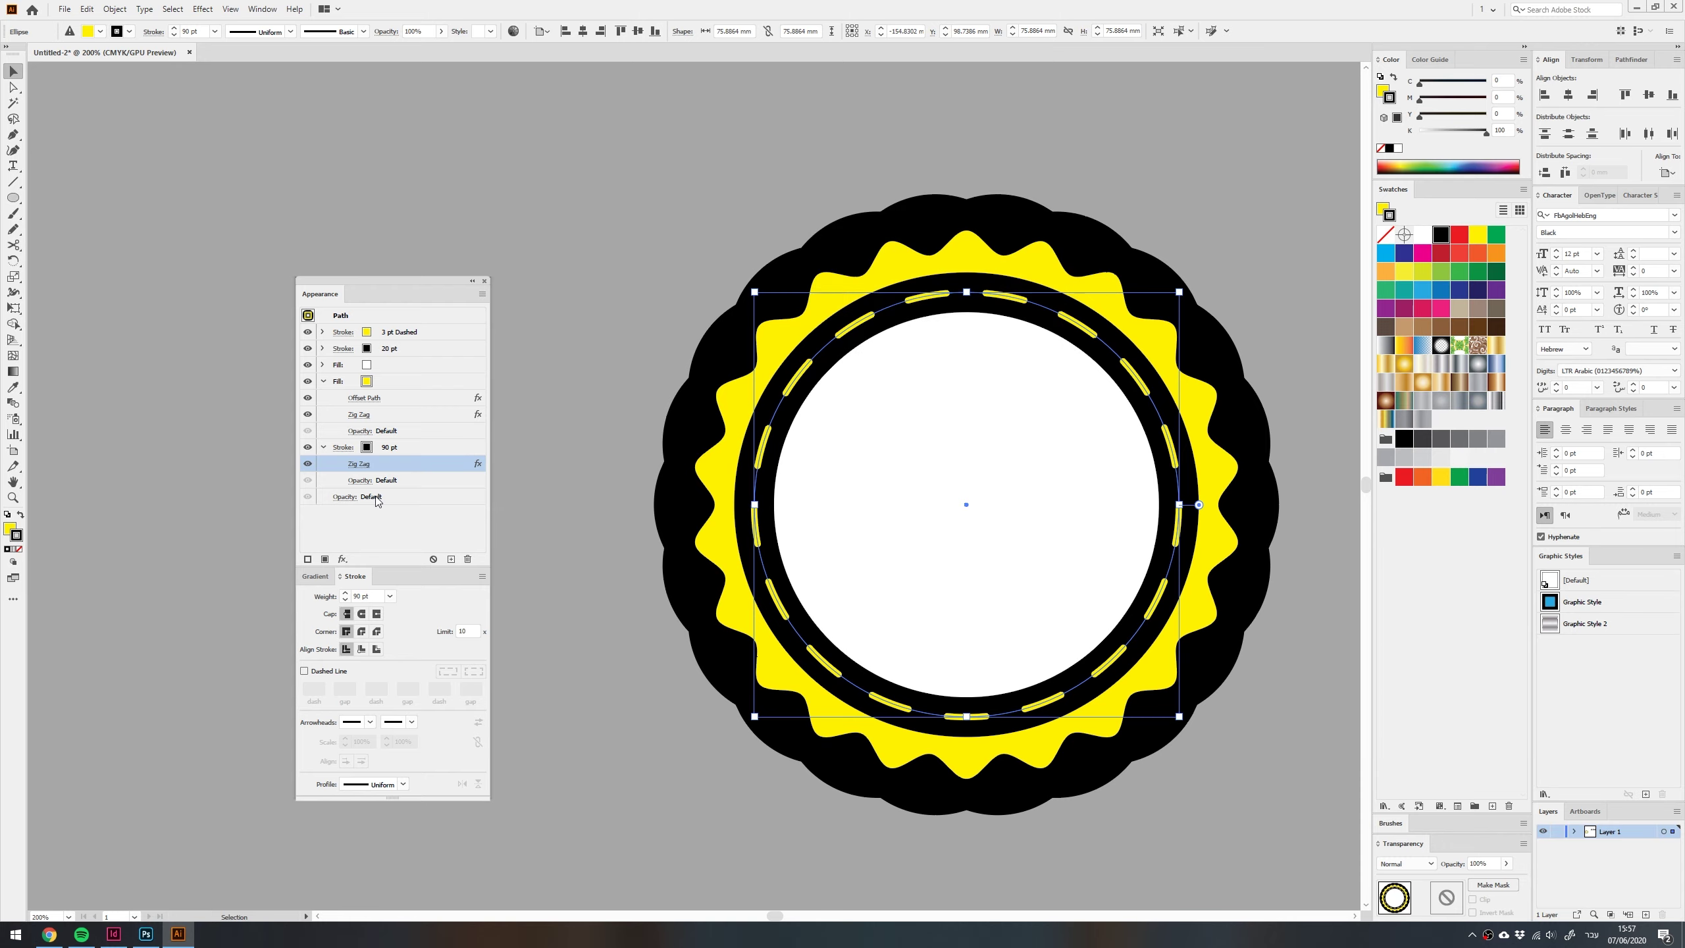
# Reduce the outer black stroke's weight to 70 pt
pyautogui.click(396, 449)
pyautogui.click(411, 447)
pyautogui.hotkey('shift', 'Down')
pyautogui.hotkey('shift', 'Down')
pyautogui.hotkey('shift', 'Down')
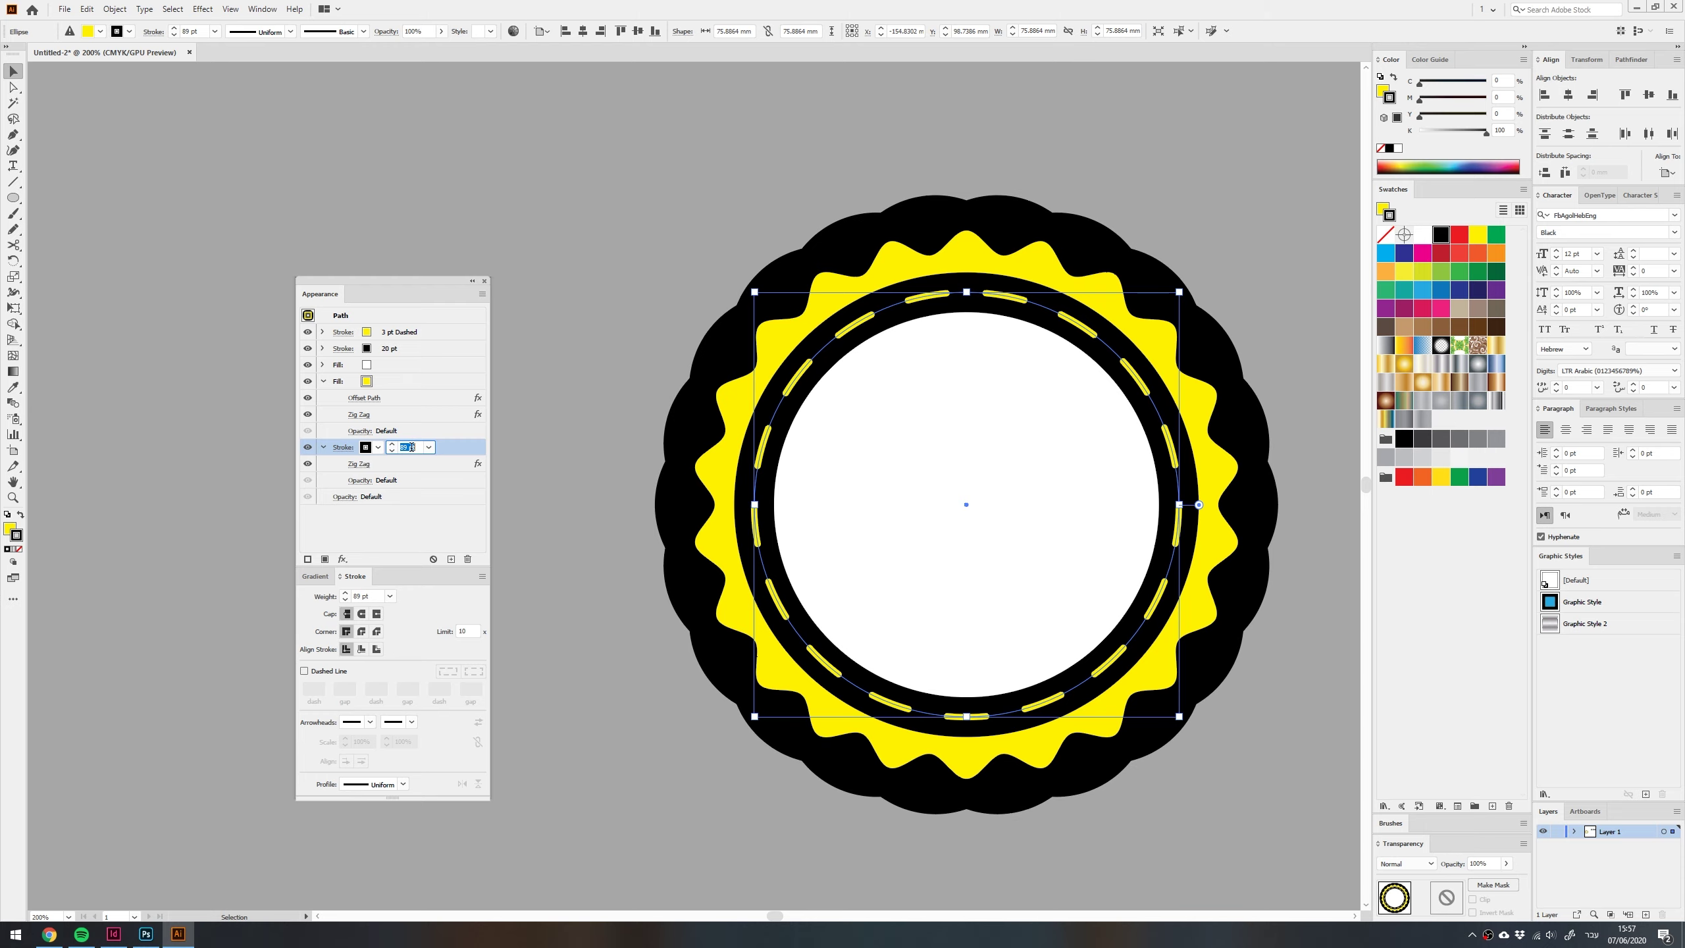
pyautogui.hotkey('shift', 'Up')
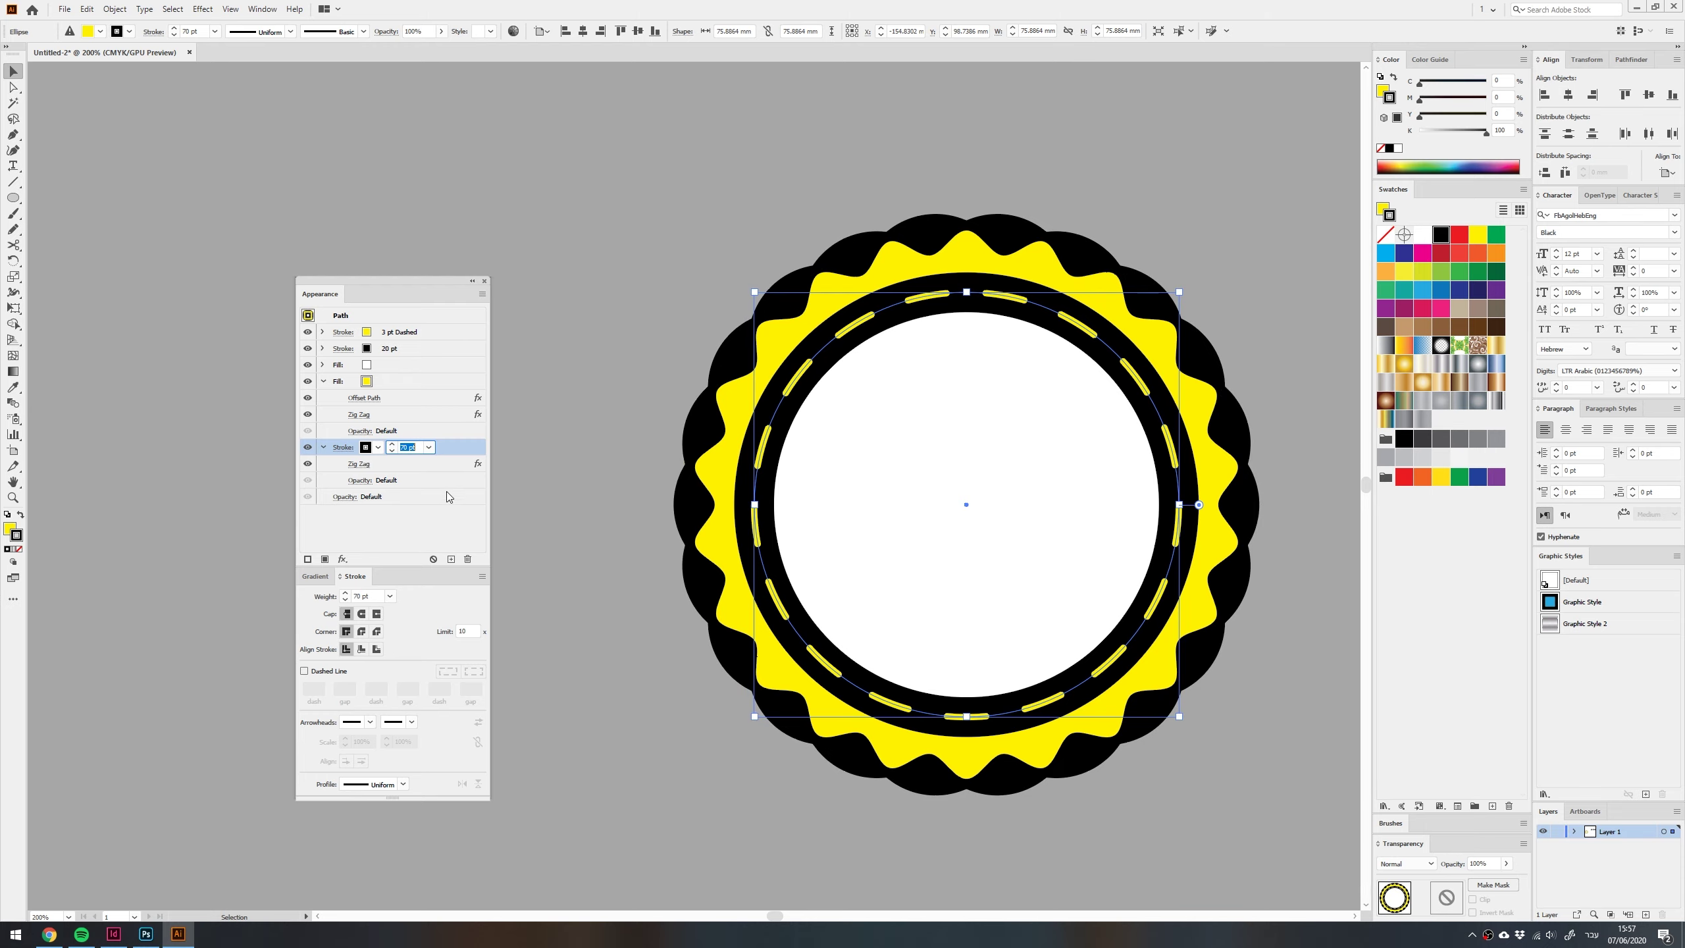
# Delete the outer black stroke beneath the yellow fill
pyautogui.click(446, 438)
pyautogui.click(441, 450)
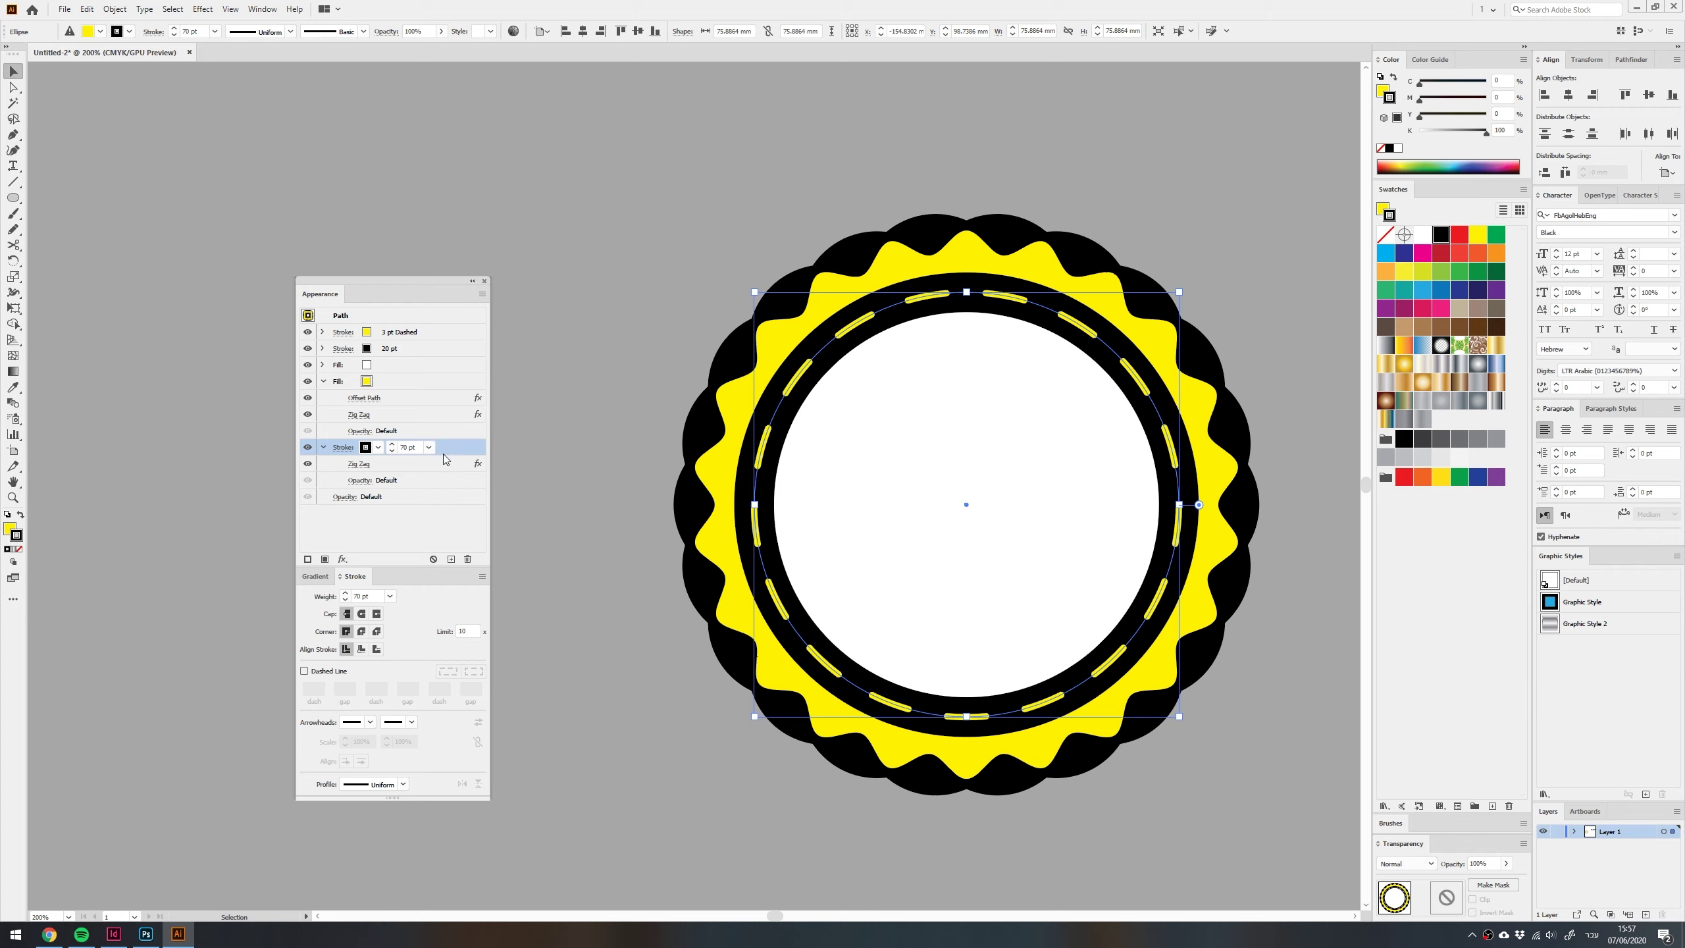
pyautogui.click(467, 559)
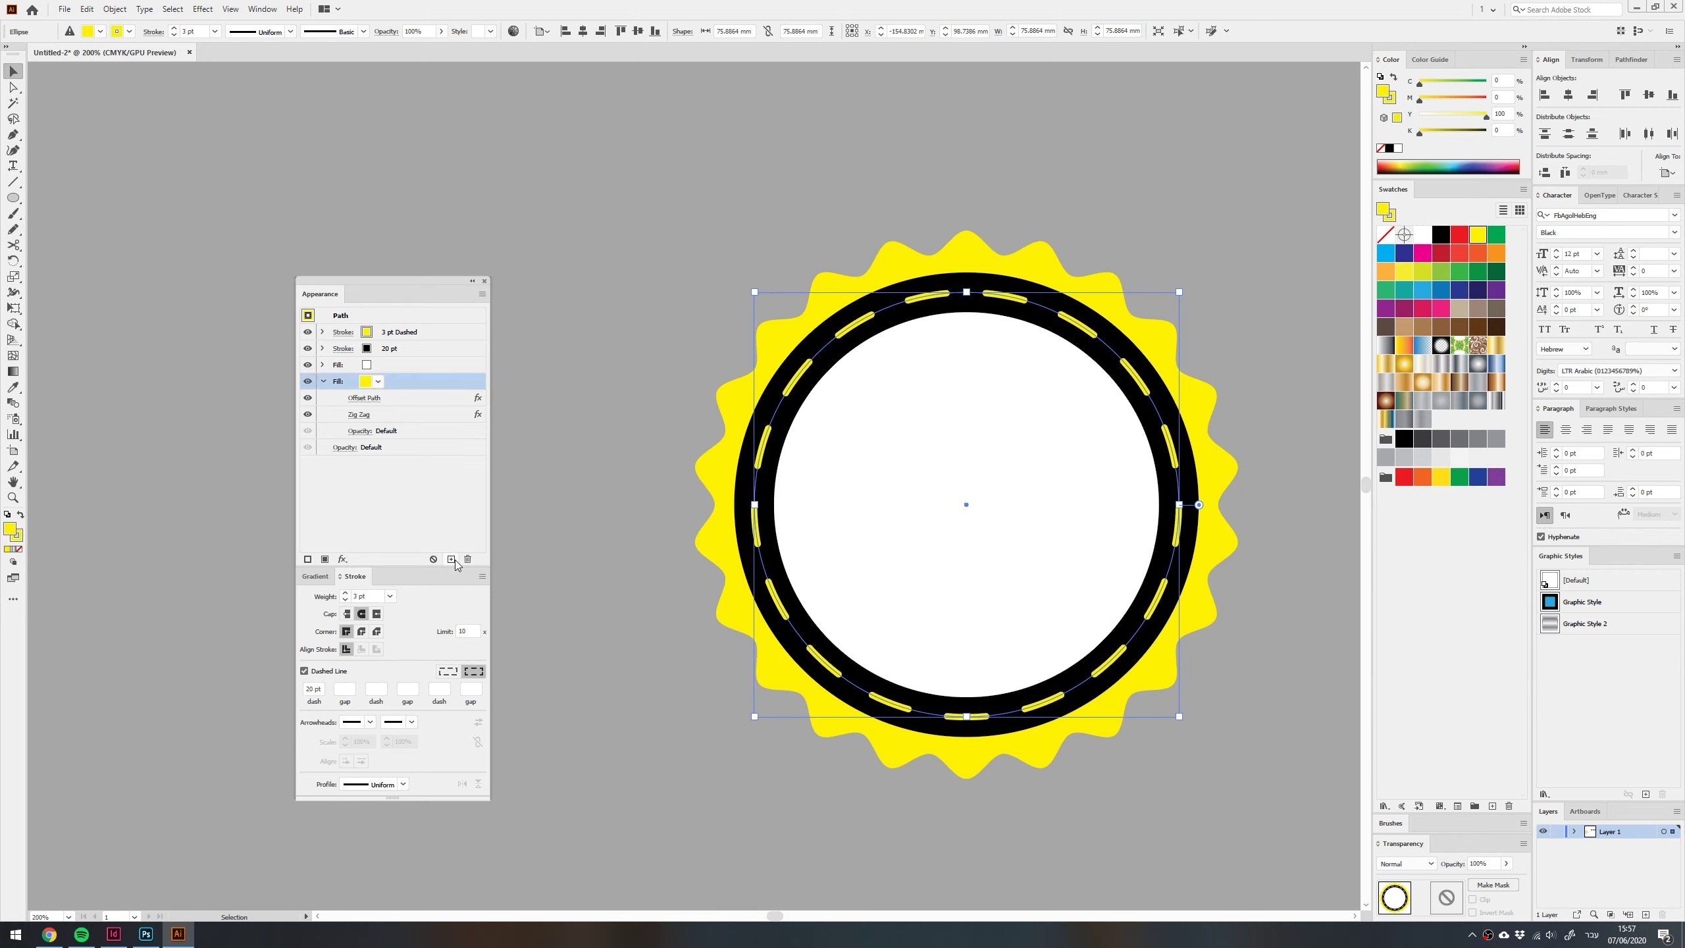
# Duplicate the badge's yellow fill, colour the lower copy black and set that copy's Offset Path to 11 mm
pyautogui.click(451, 559)
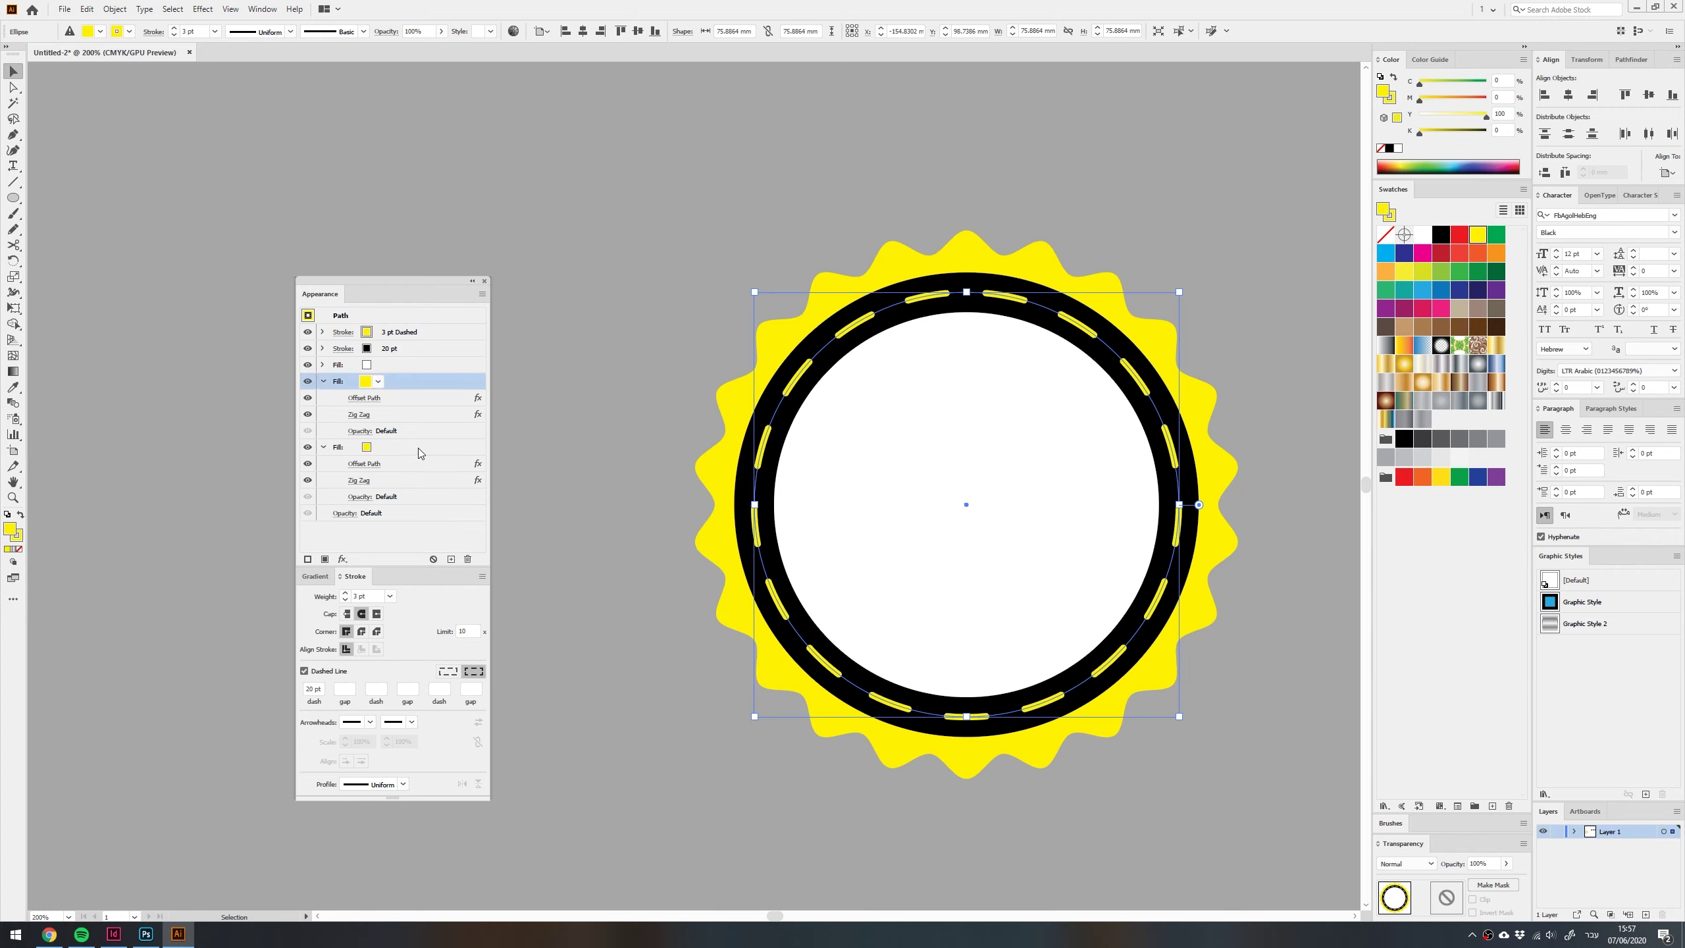
pyautogui.click(378, 448)
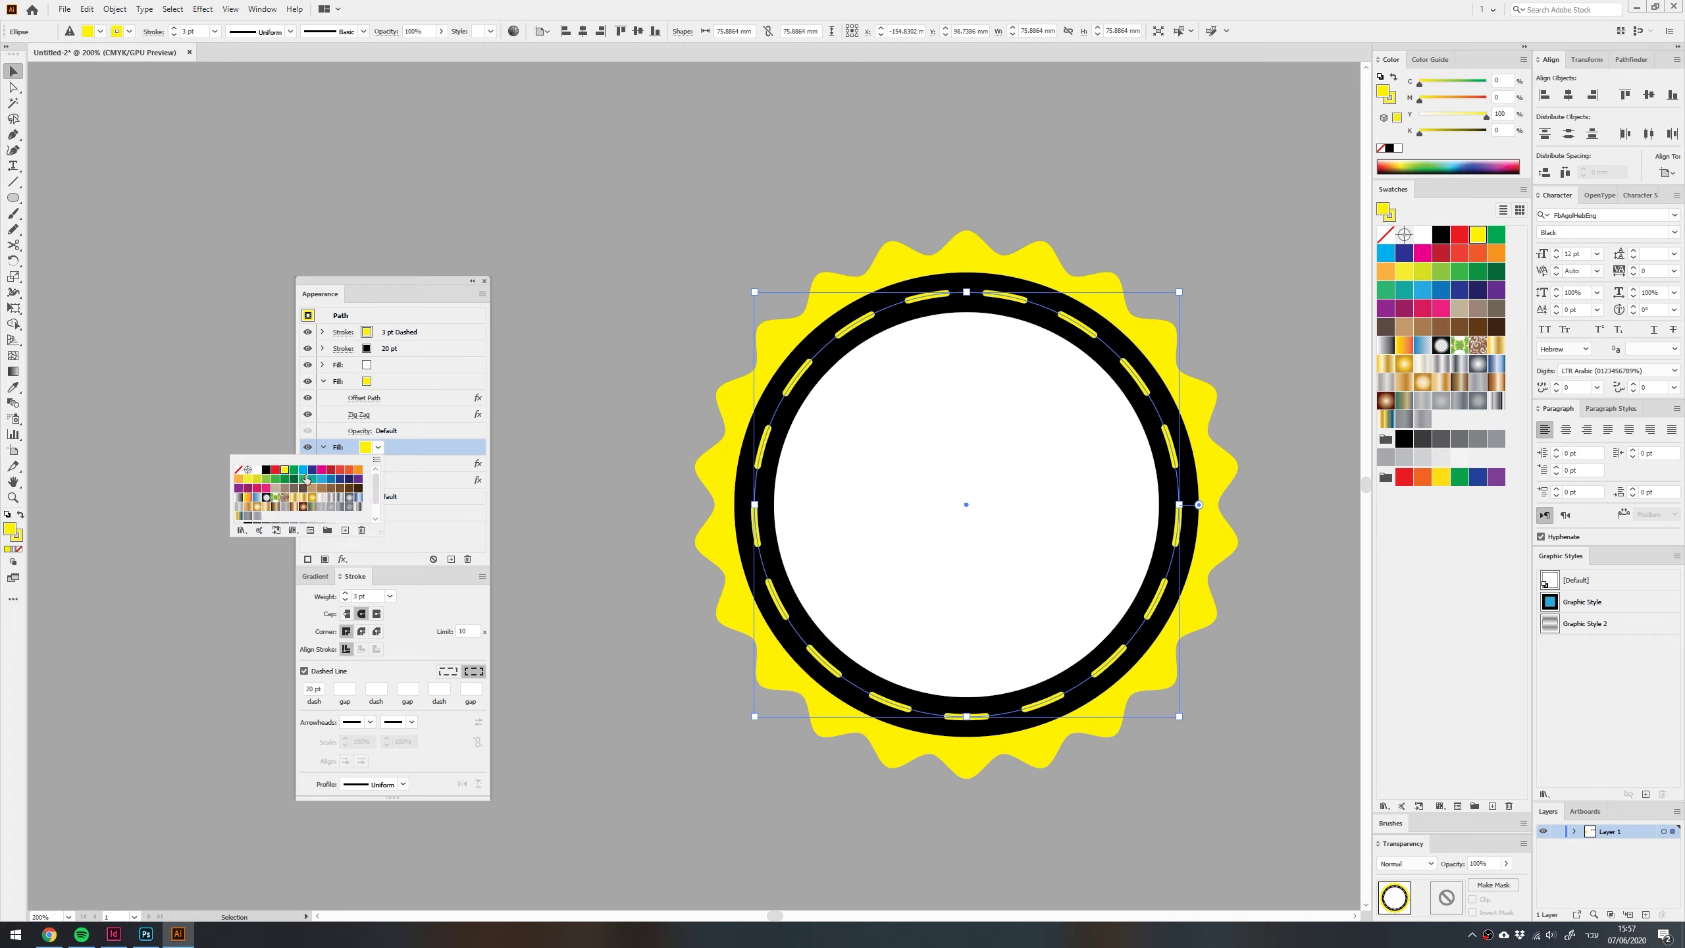
pyautogui.click(266, 469)
pyautogui.click(364, 464)
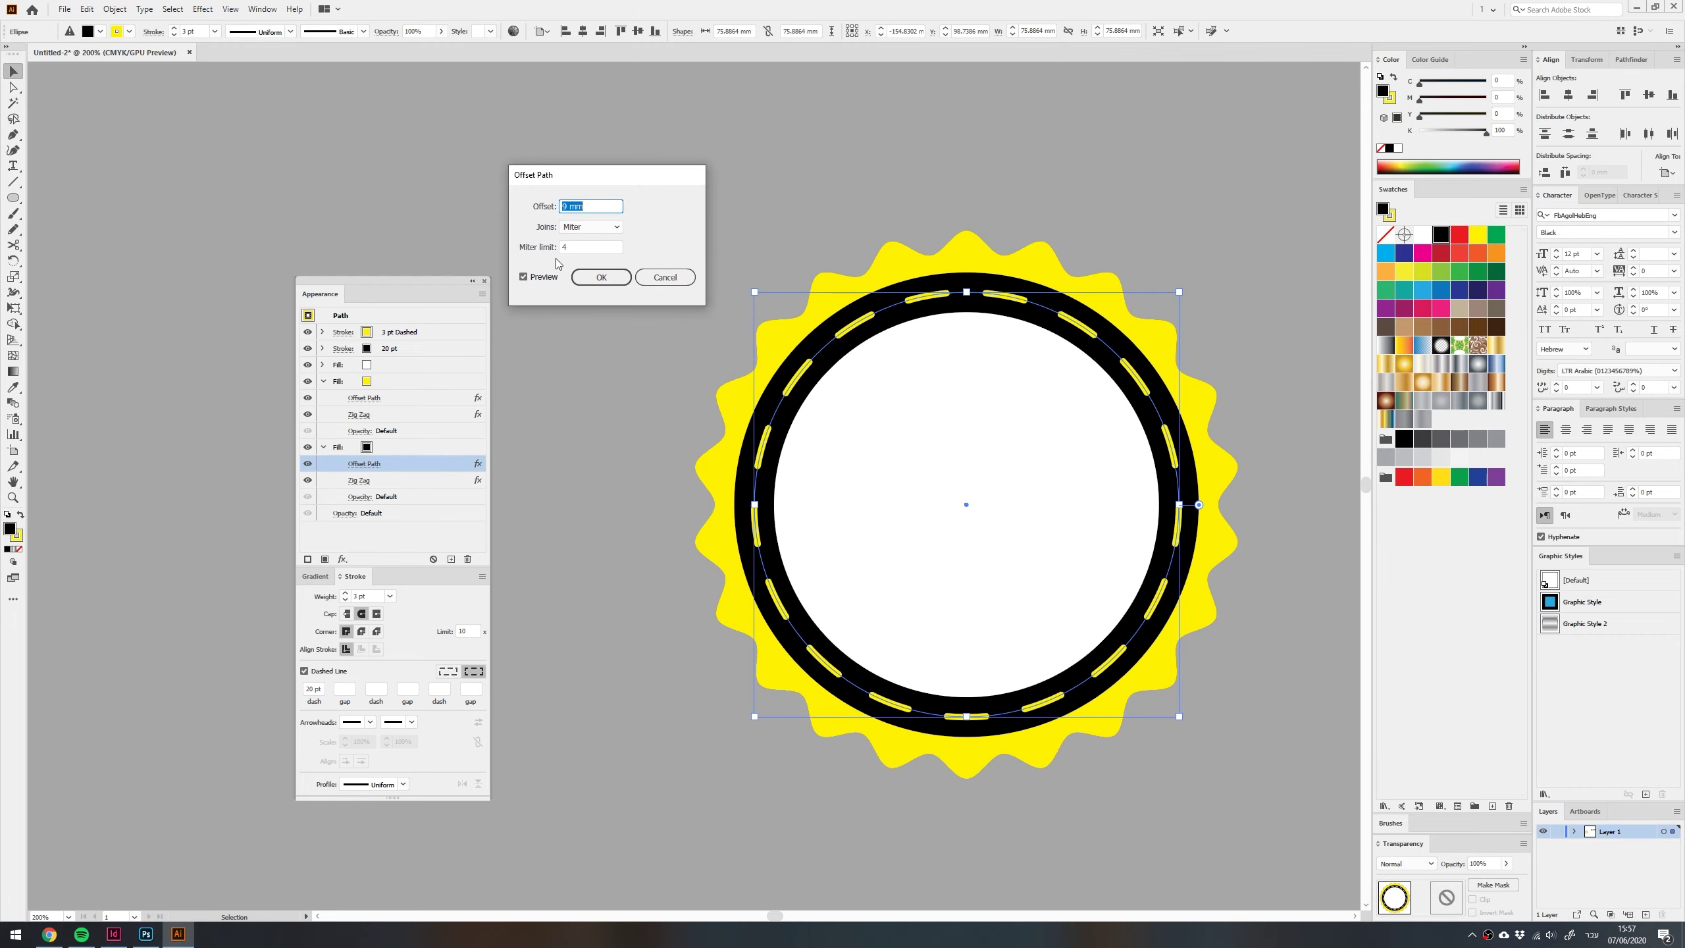
pyautogui.press('Up')
pyautogui.press('Up')
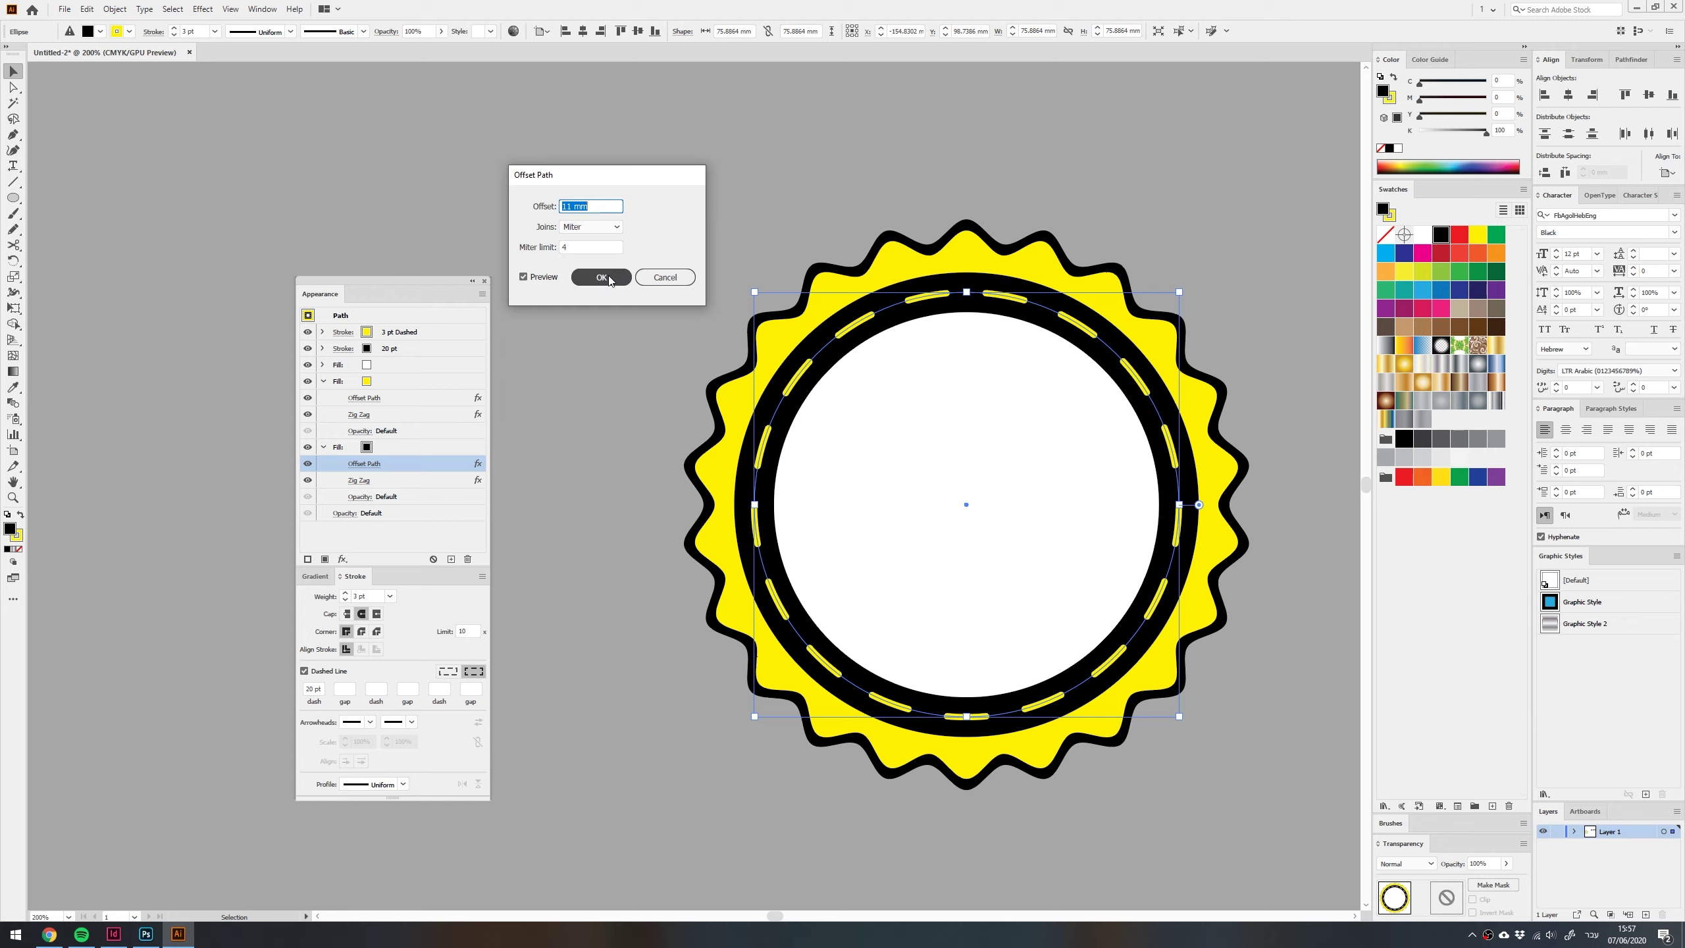
pyautogui.click(601, 278)
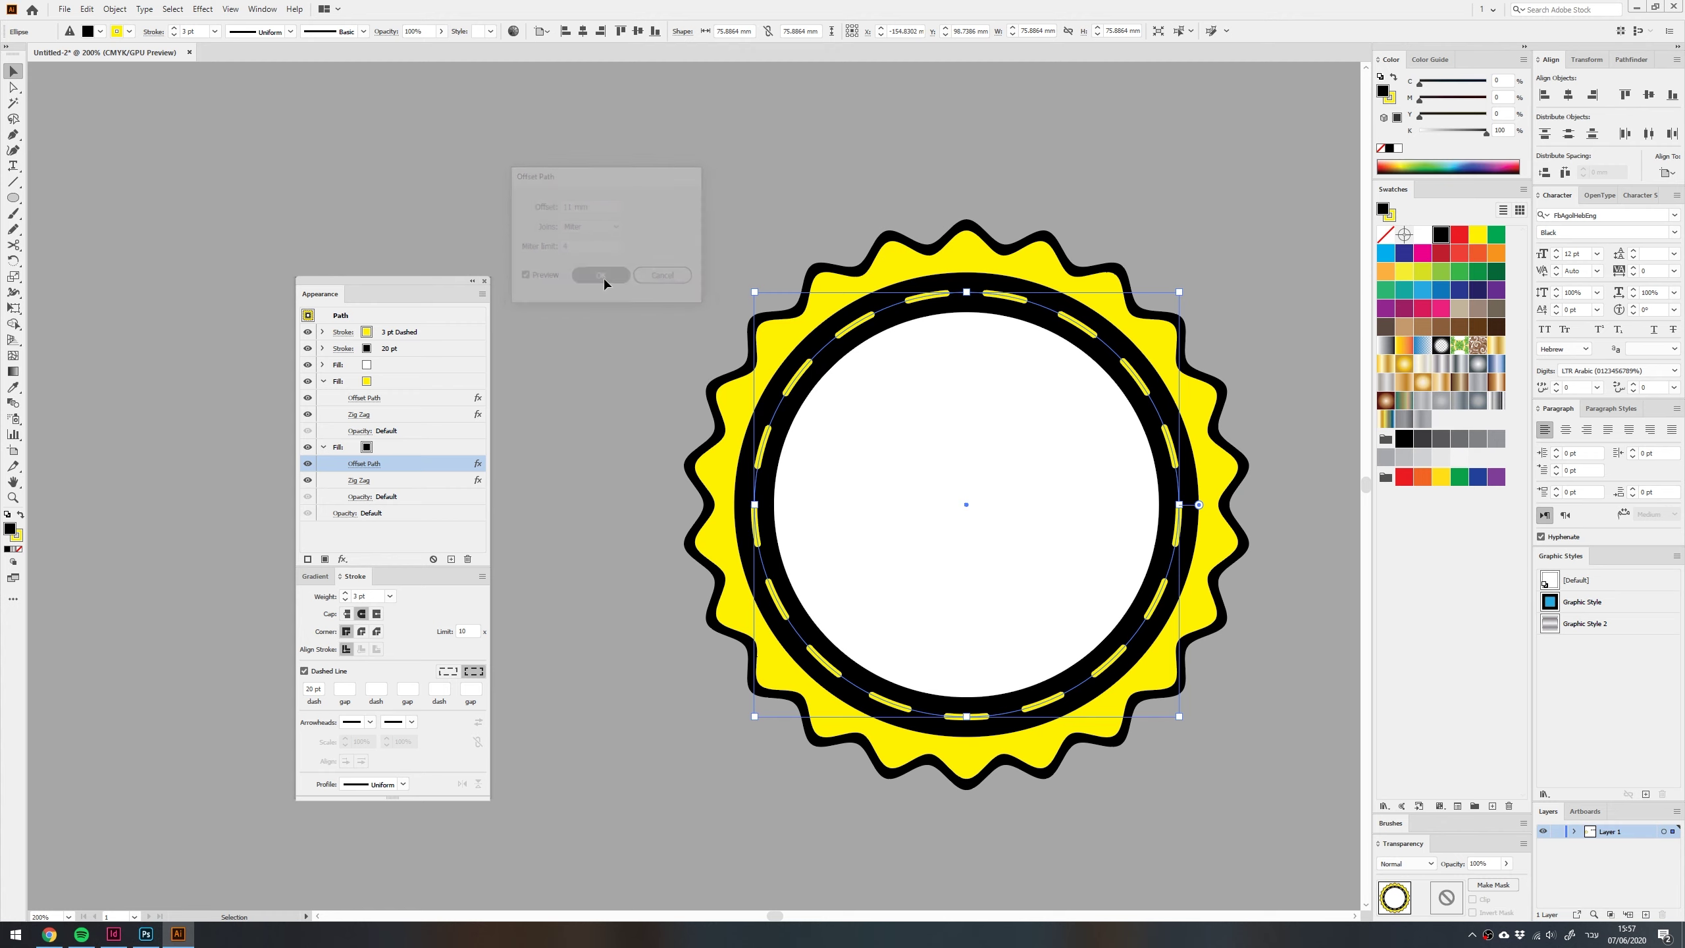
# Move the badge slightly and save its stacked appearance as a new graphic style
pyautogui.moveTo(418, 288); pyautogui.dragTo(549, 283)
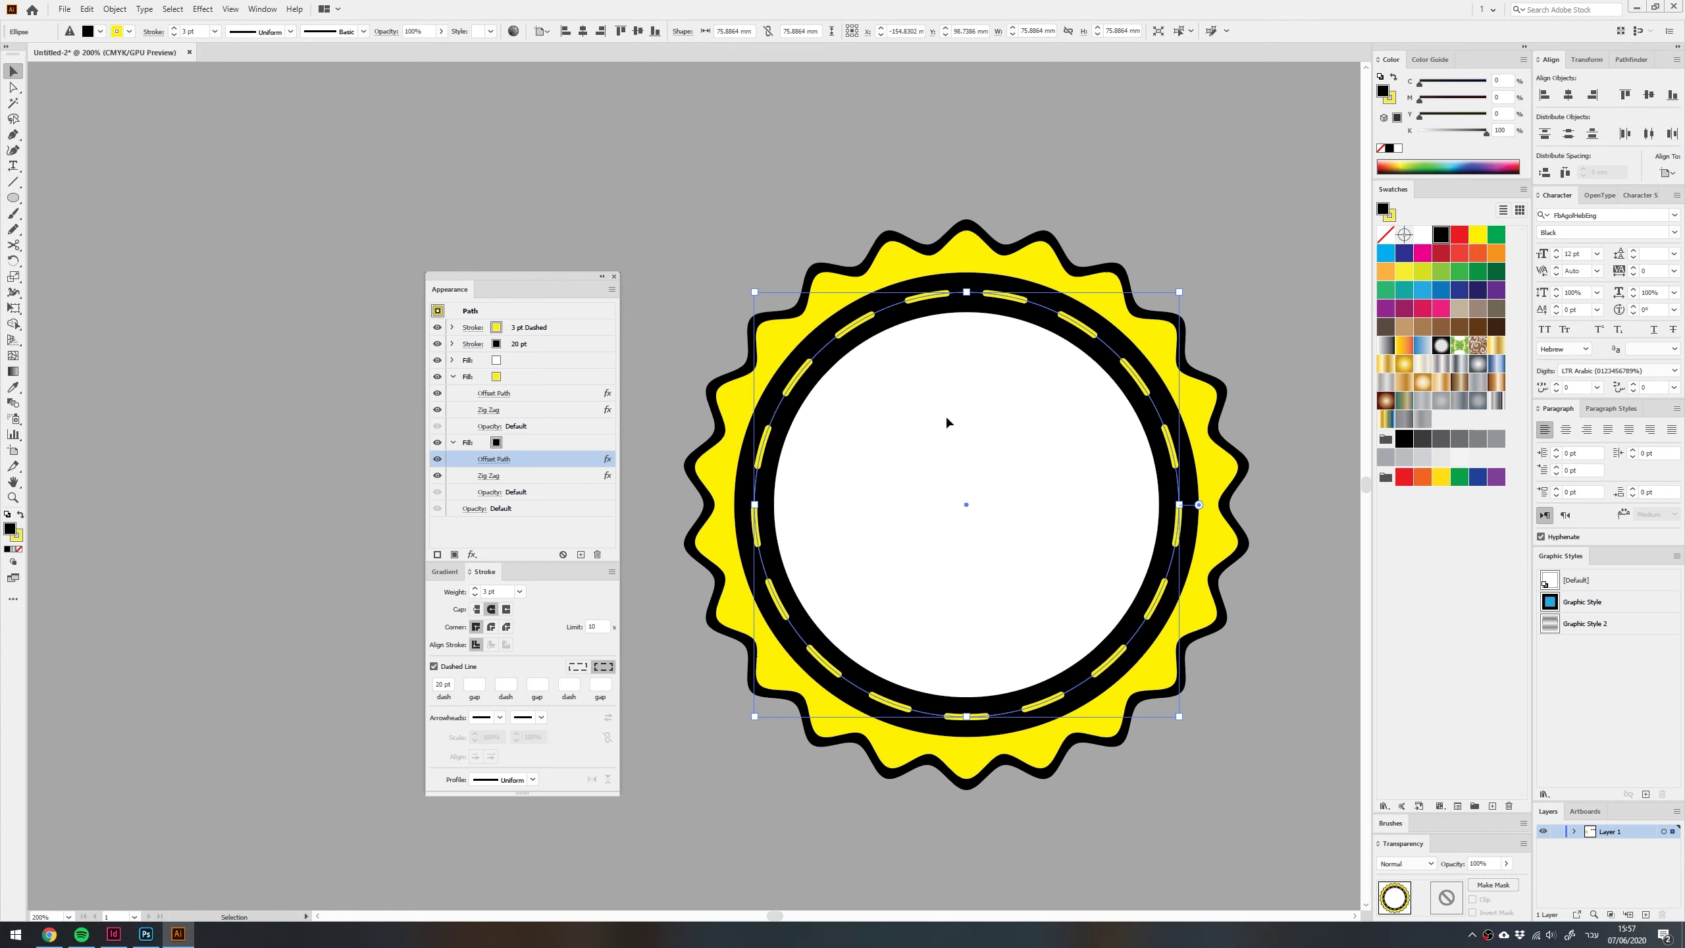
pyautogui.moveTo(946, 414); pyautogui.dragTo(938, 376)
pyautogui.click(681, 546)
pyautogui.click(749, 496)
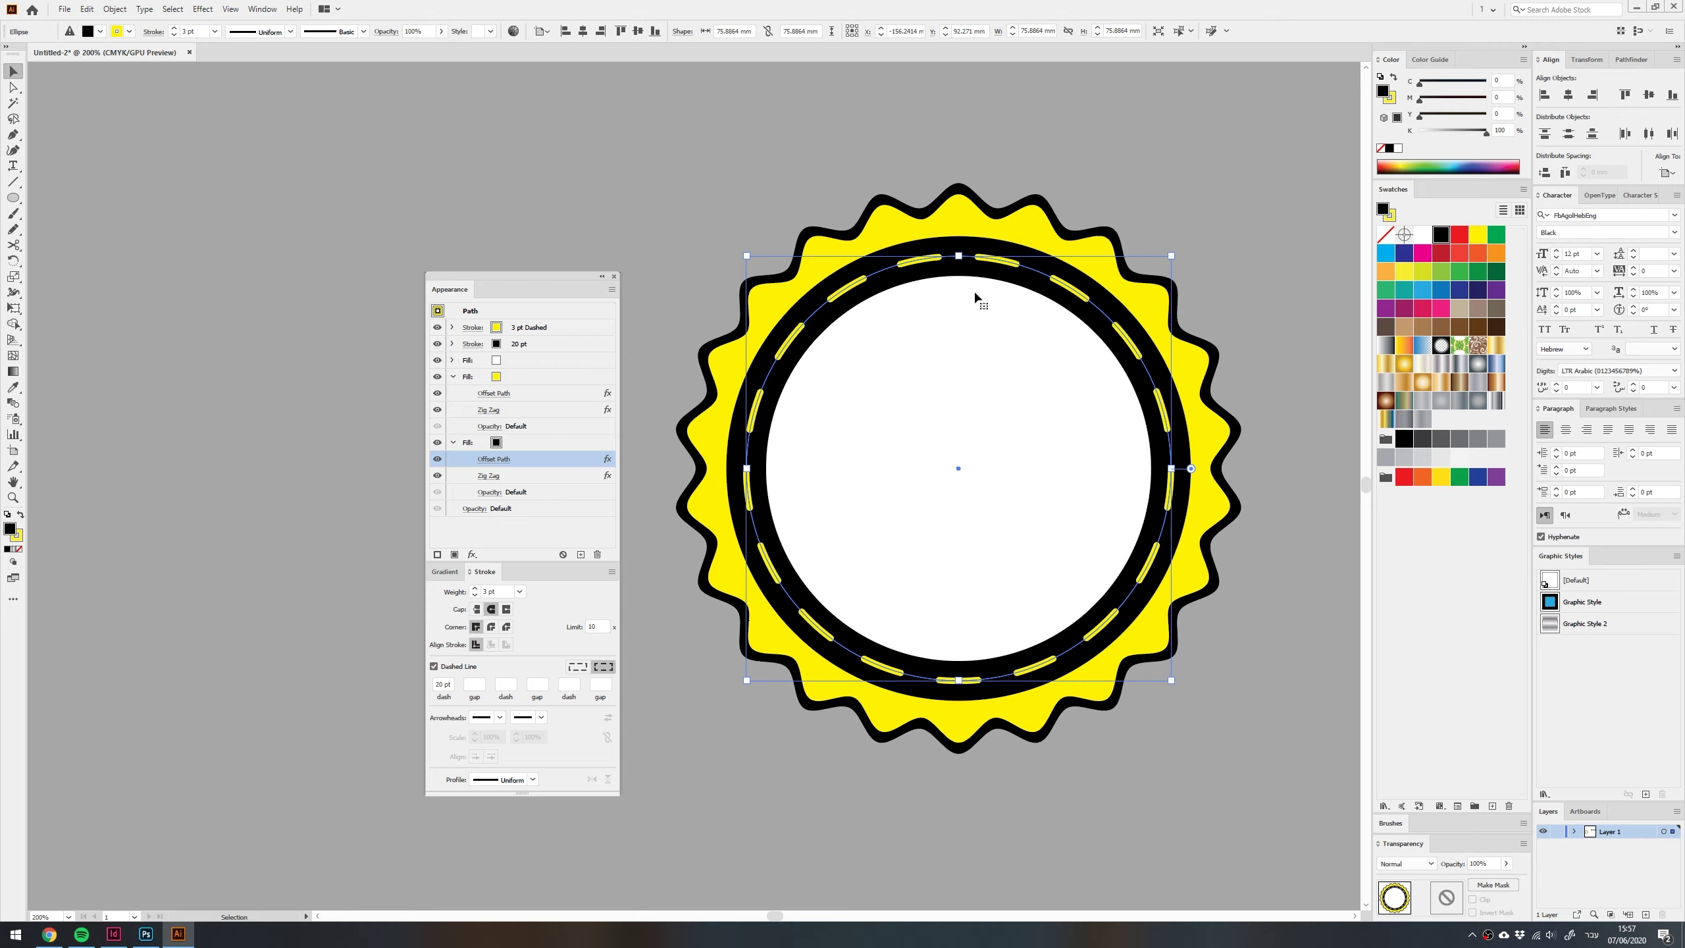
pyautogui.scroll(-3, 975, 290)
pyautogui.scroll(2, 977, 326)
pyautogui.moveTo(1010, 268); pyautogui.dragTo(1038, 350)
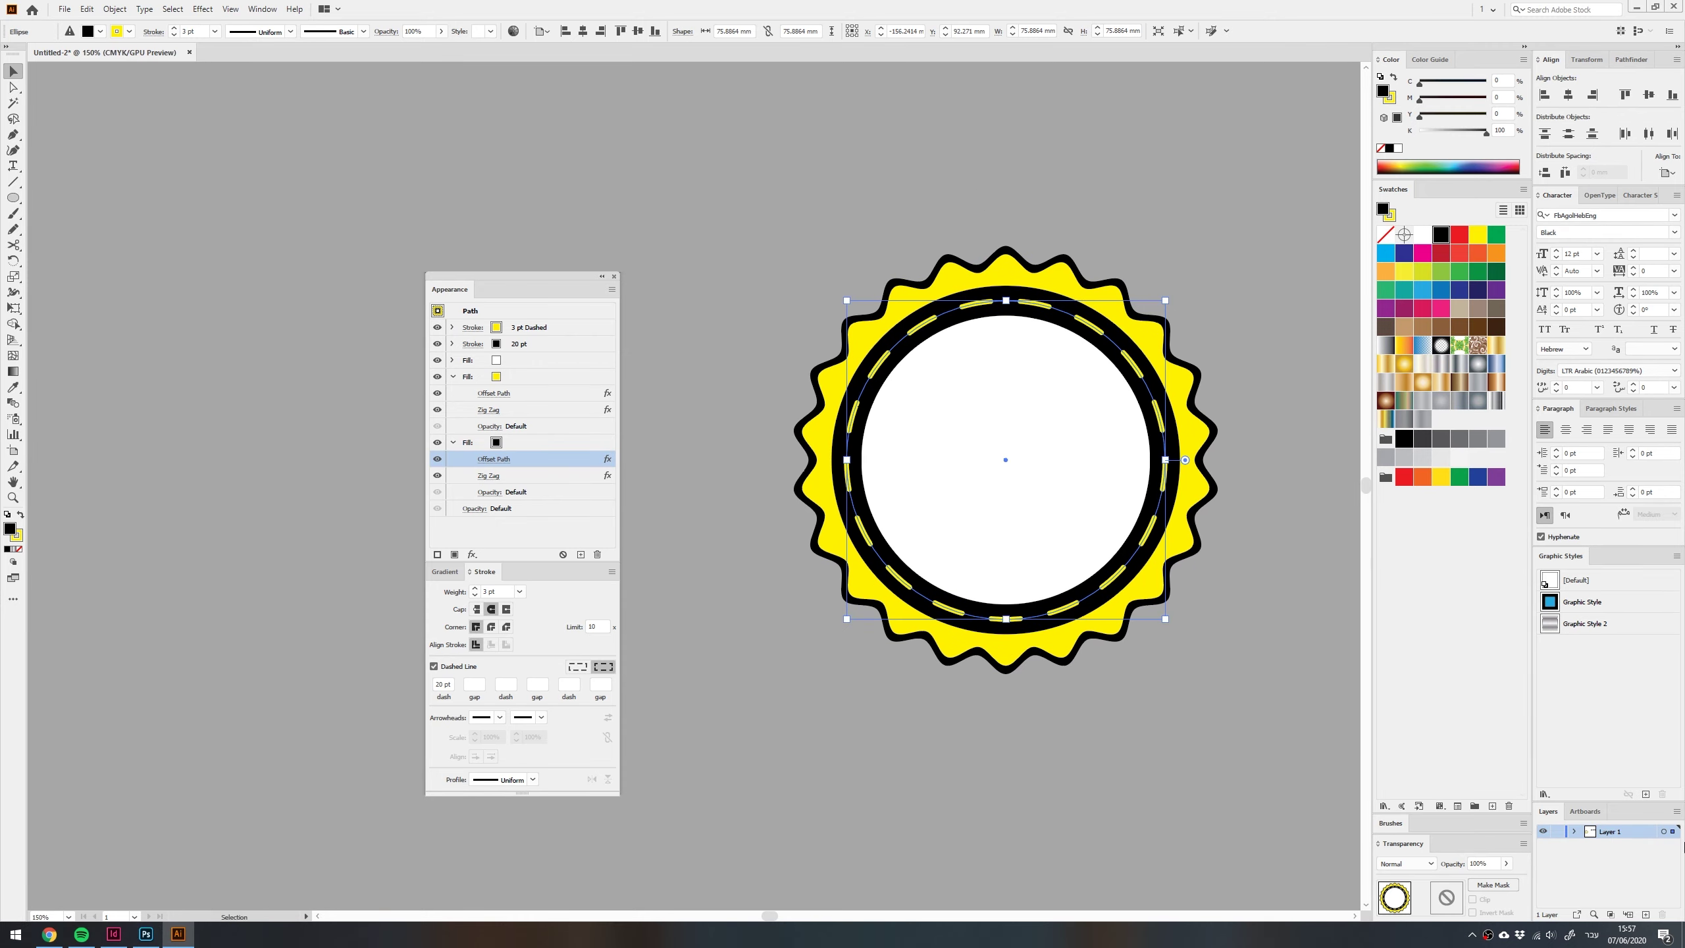
pyautogui.click(1646, 794)
pyautogui.click(1040, 818)
# Draw a circle about 51 mm wide and a slightly smaller square beside it in the empty area above the badge
pyautogui.scroll(-3, 907, 691)
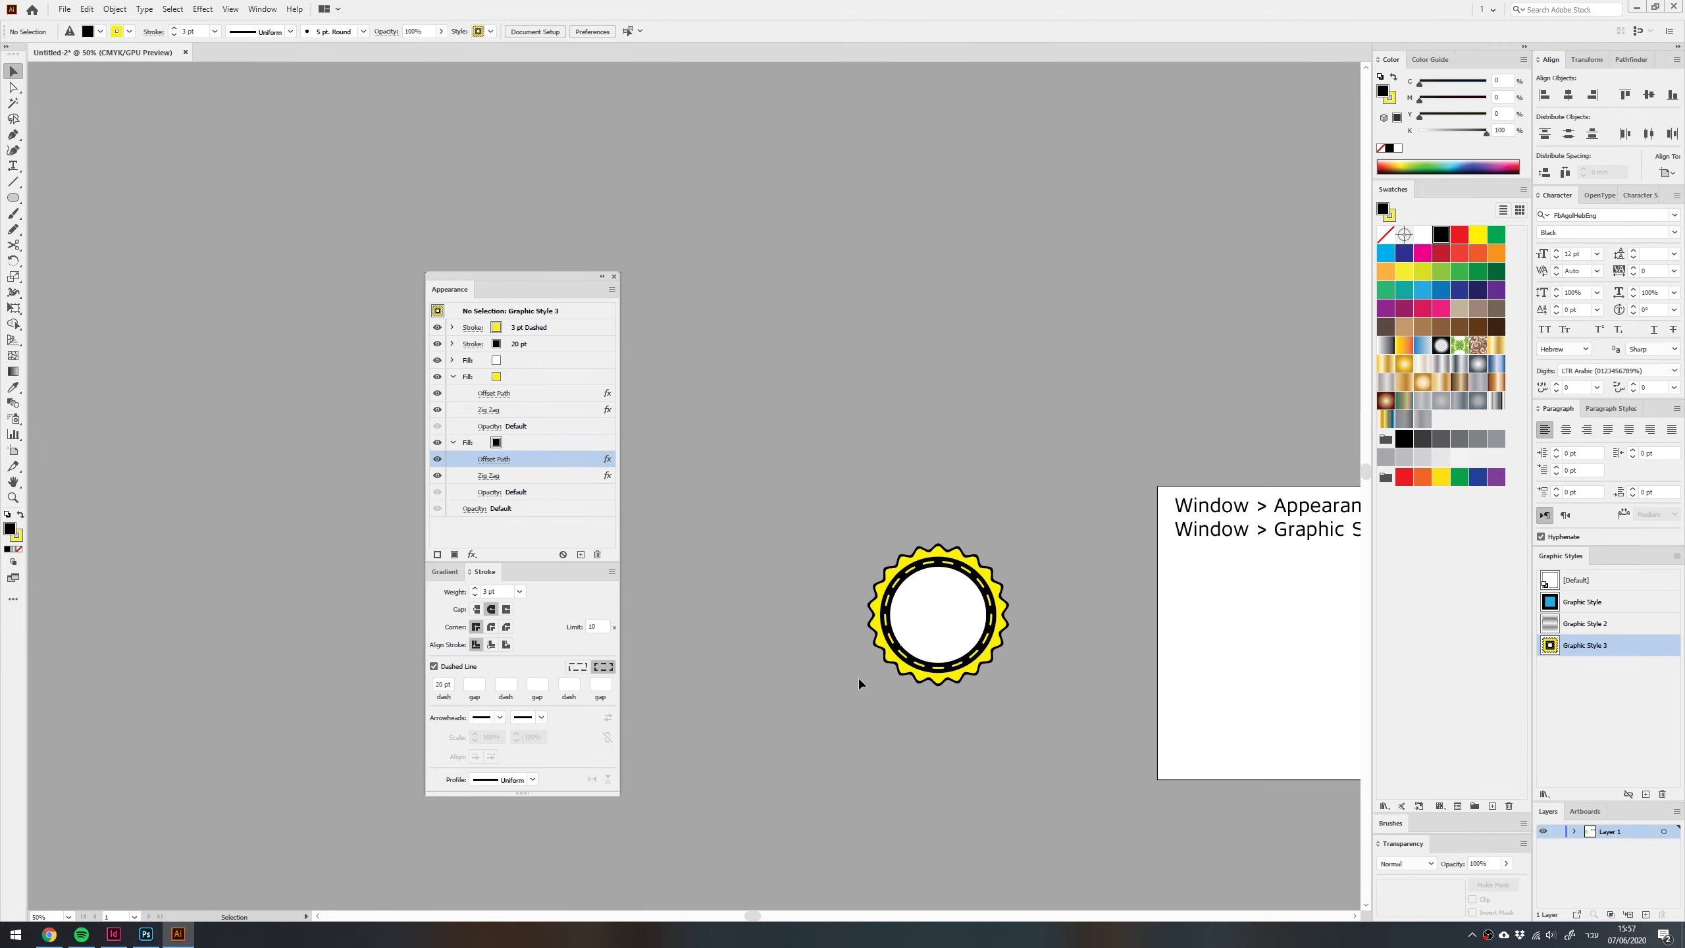
pyautogui.moveTo(856, 676); pyautogui.dragTo(936, 681)
pyautogui.press('l')
pyautogui.moveTo(742, 292); pyautogui.dragTo(805, 364)
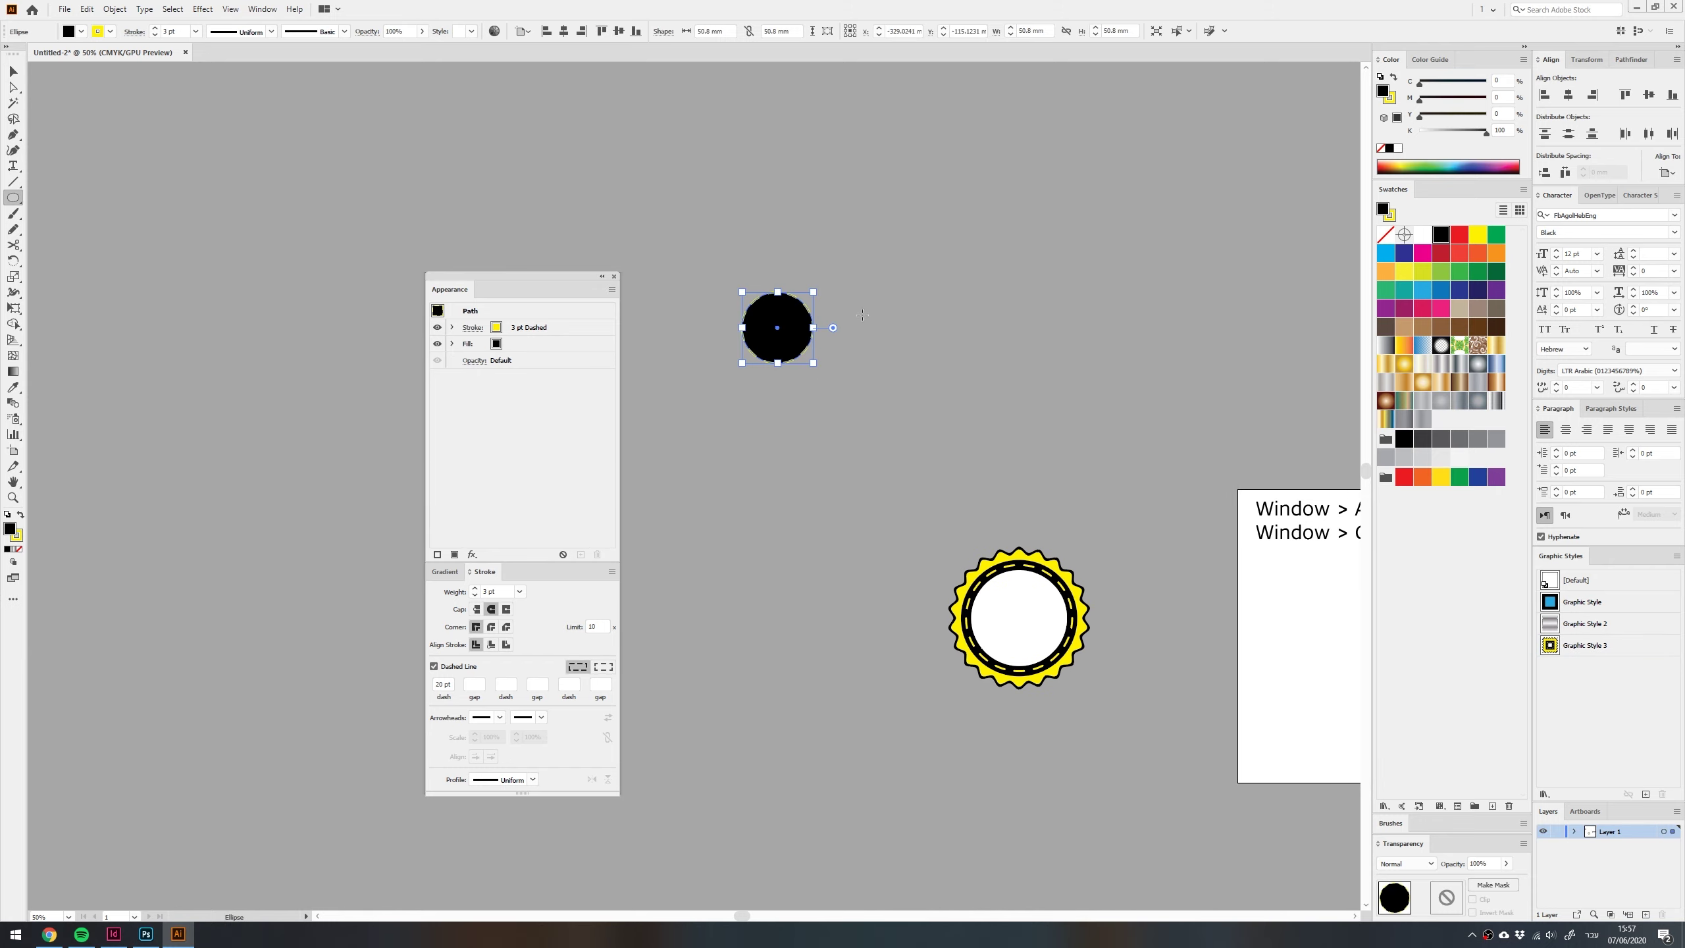
pyautogui.press('m')
pyautogui.moveTo(860, 272); pyautogui.dragTo(917, 327)
pyautogui.press('v')
# Sketch a closed freehand shape about 147 by 154 mm beside the square with the Pencil tool
pyautogui.press('n')
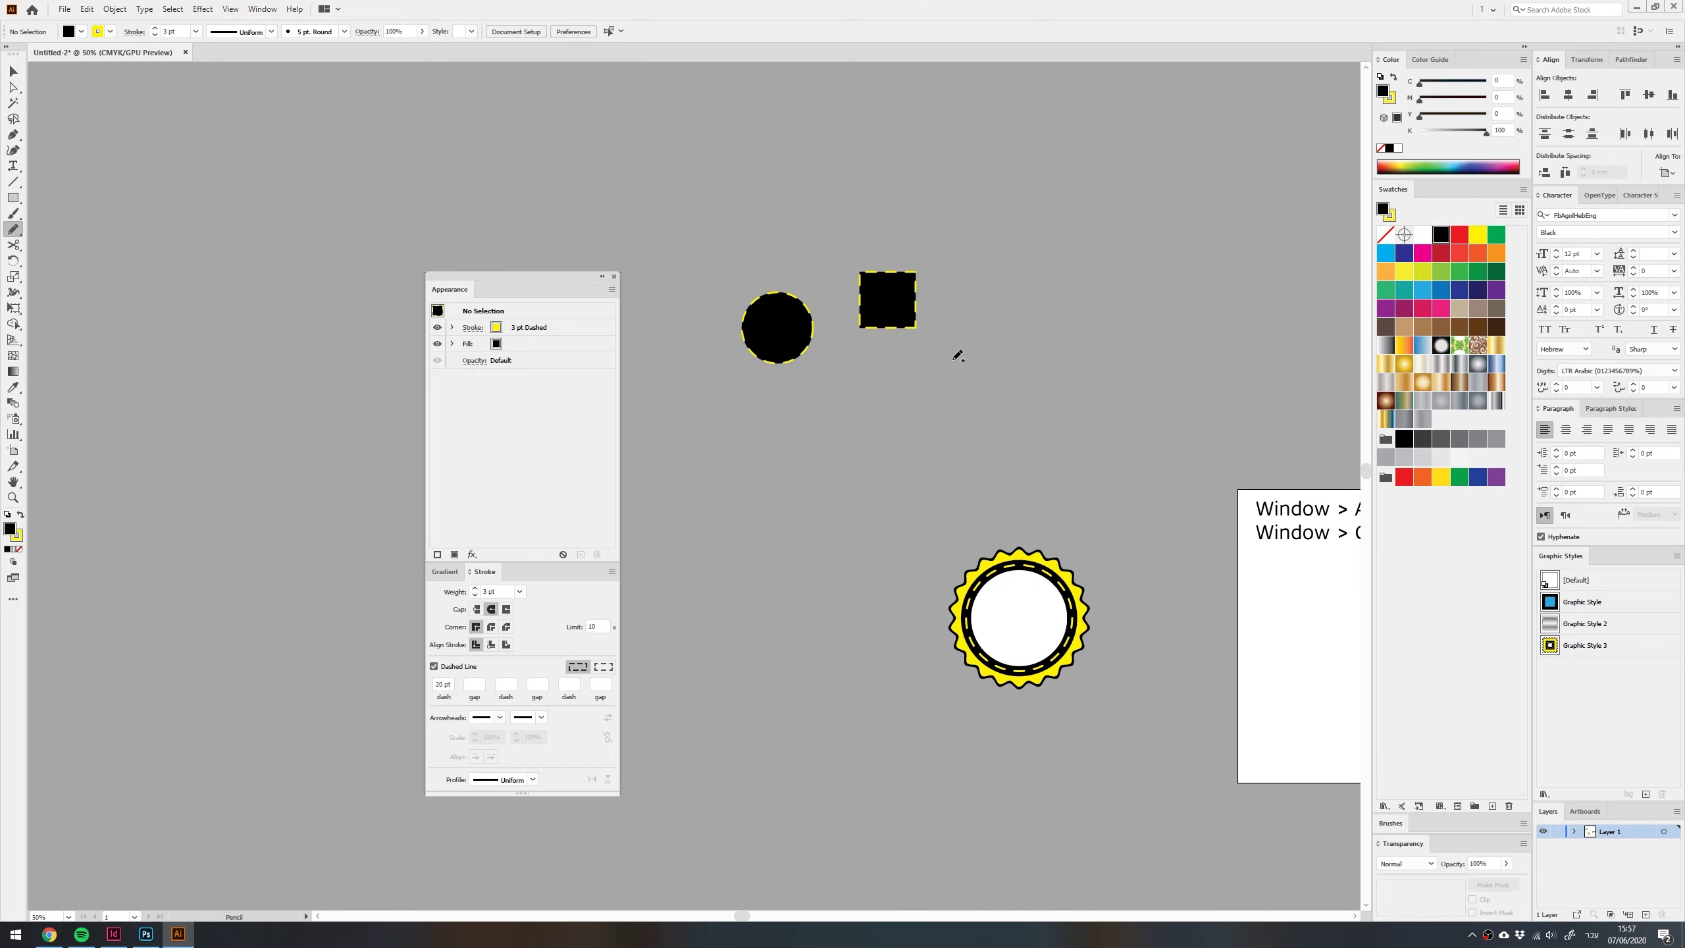
pyautogui.moveTo(1102, 189)
pyautogui.mouseDown()
pyautogui.moveTo(1019, 302)
pyautogui.moveTo(1076, 398)
pyautogui.moveTo(1208, 271)
pyautogui.moveTo(1103, 187)
pyautogui.mouseUp()
pyautogui.press('v')
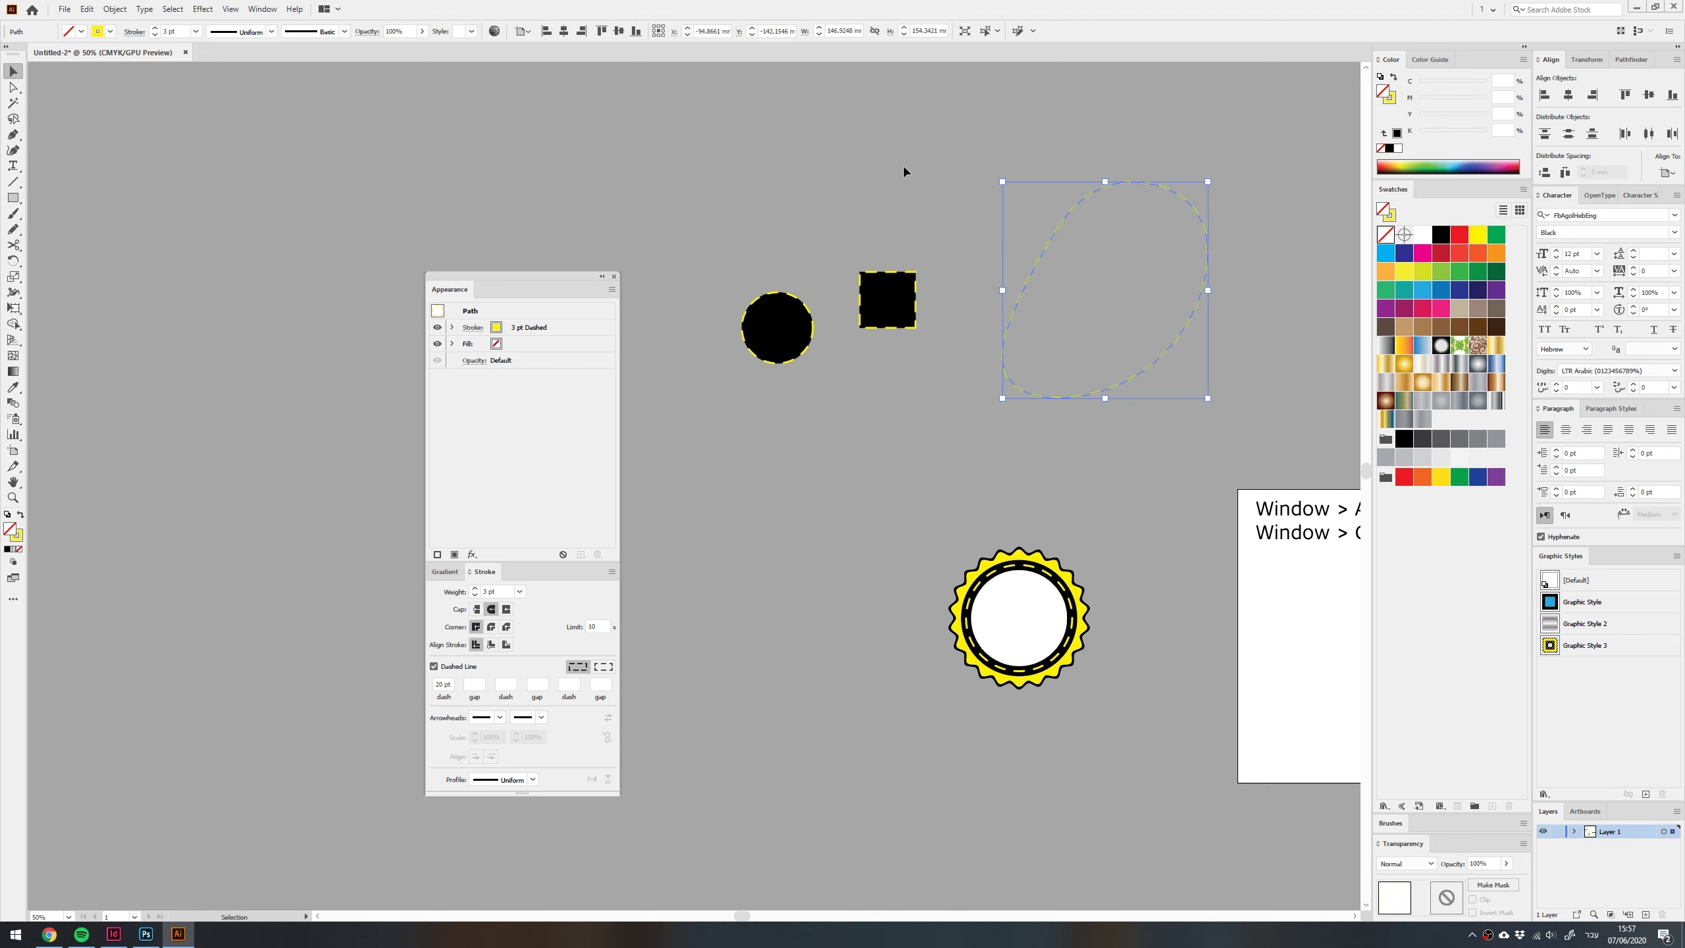
# Apply Graphic Style 3 to the new circle, square and freehand shape together
pyautogui.hotkey('ctrl', 'a')
pyautogui.click(1609, 644)
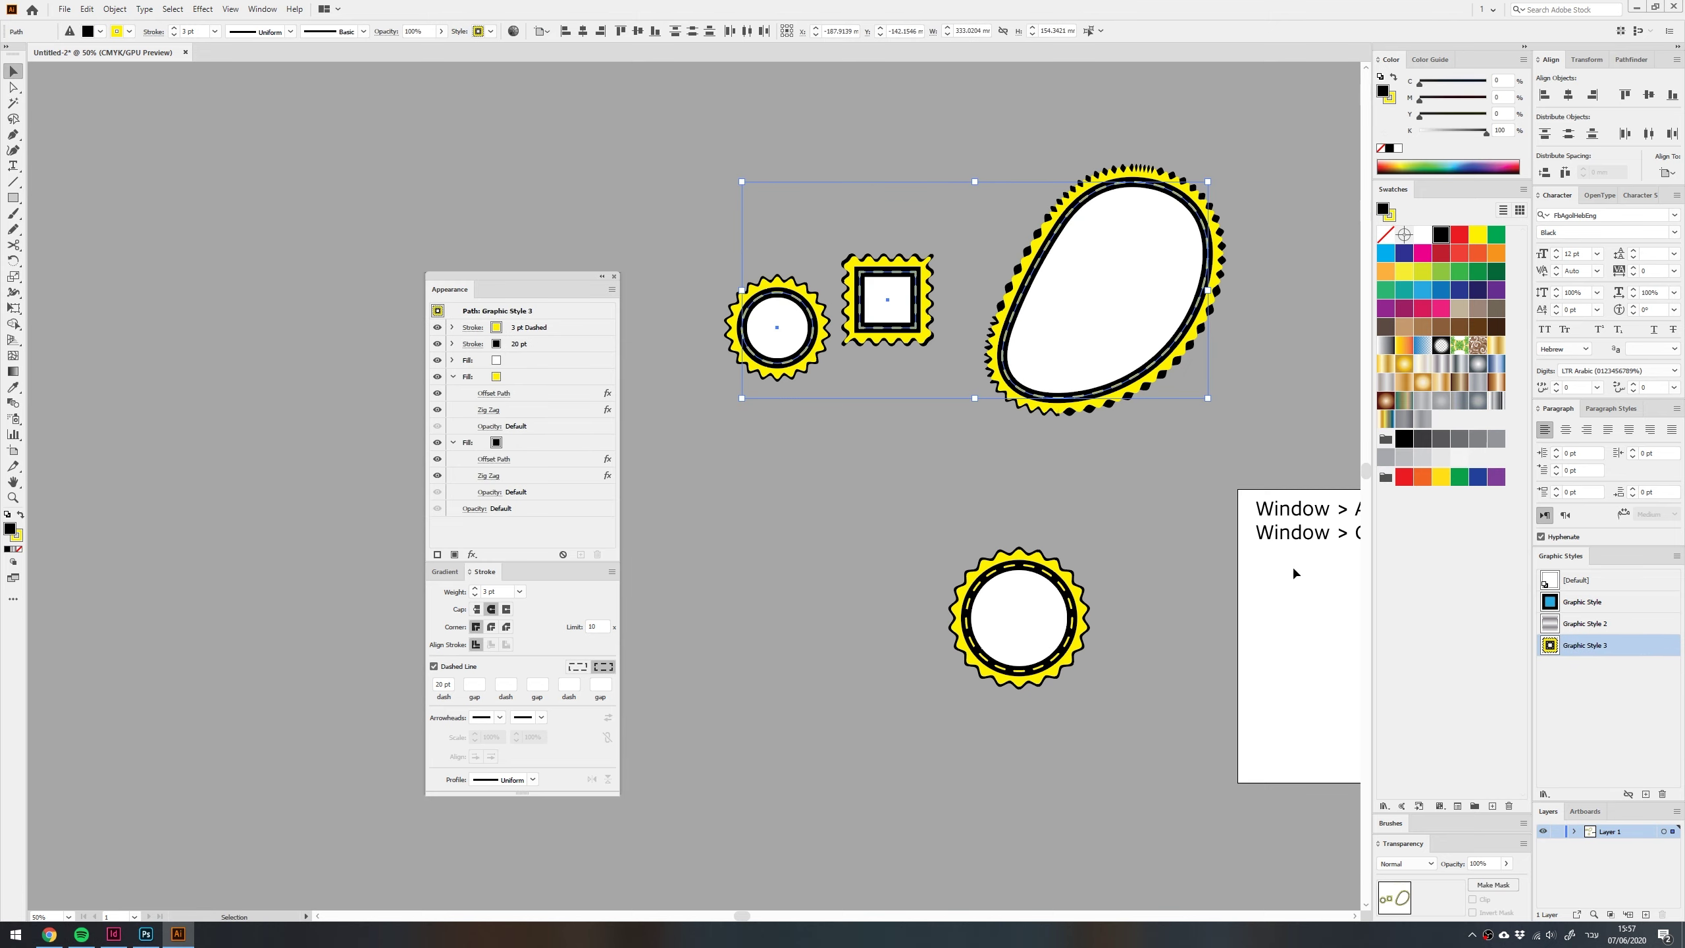
pyautogui.click(882, 212)
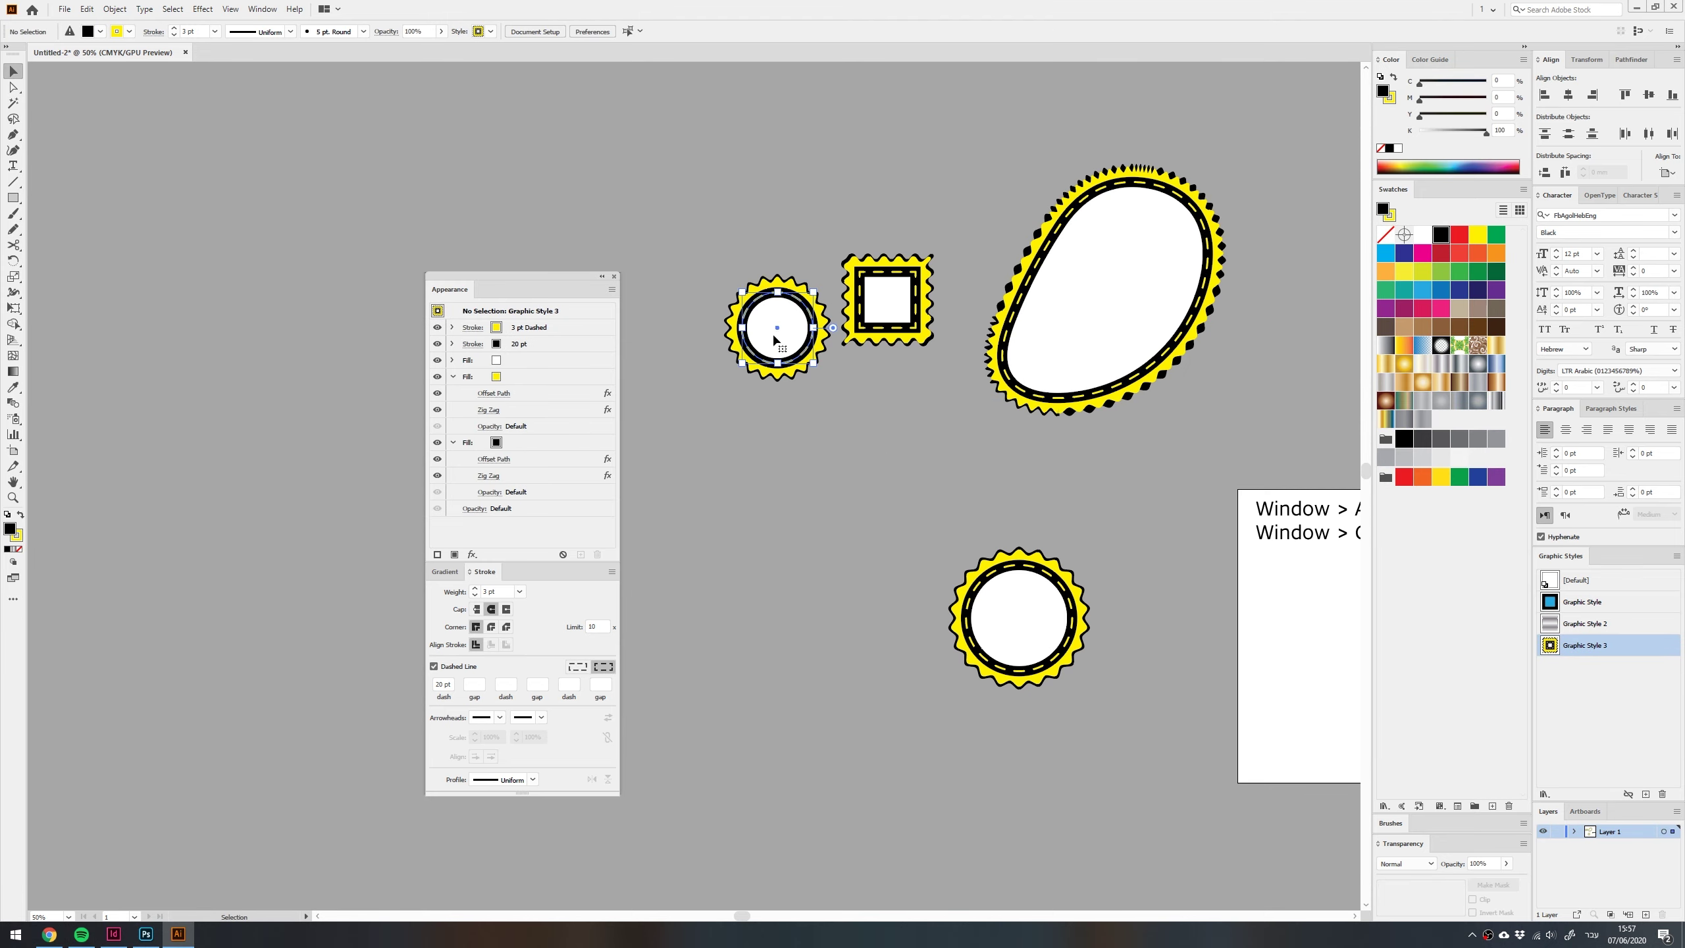
# Move the small styled circle down out of the way and enlarge the square and the freehand shape
pyautogui.moveTo(773, 337); pyautogui.dragTo(747, 437)
pyautogui.moveTo(923, 272); pyautogui.dragTo(876, 180)
pyautogui.click(1059, 288)
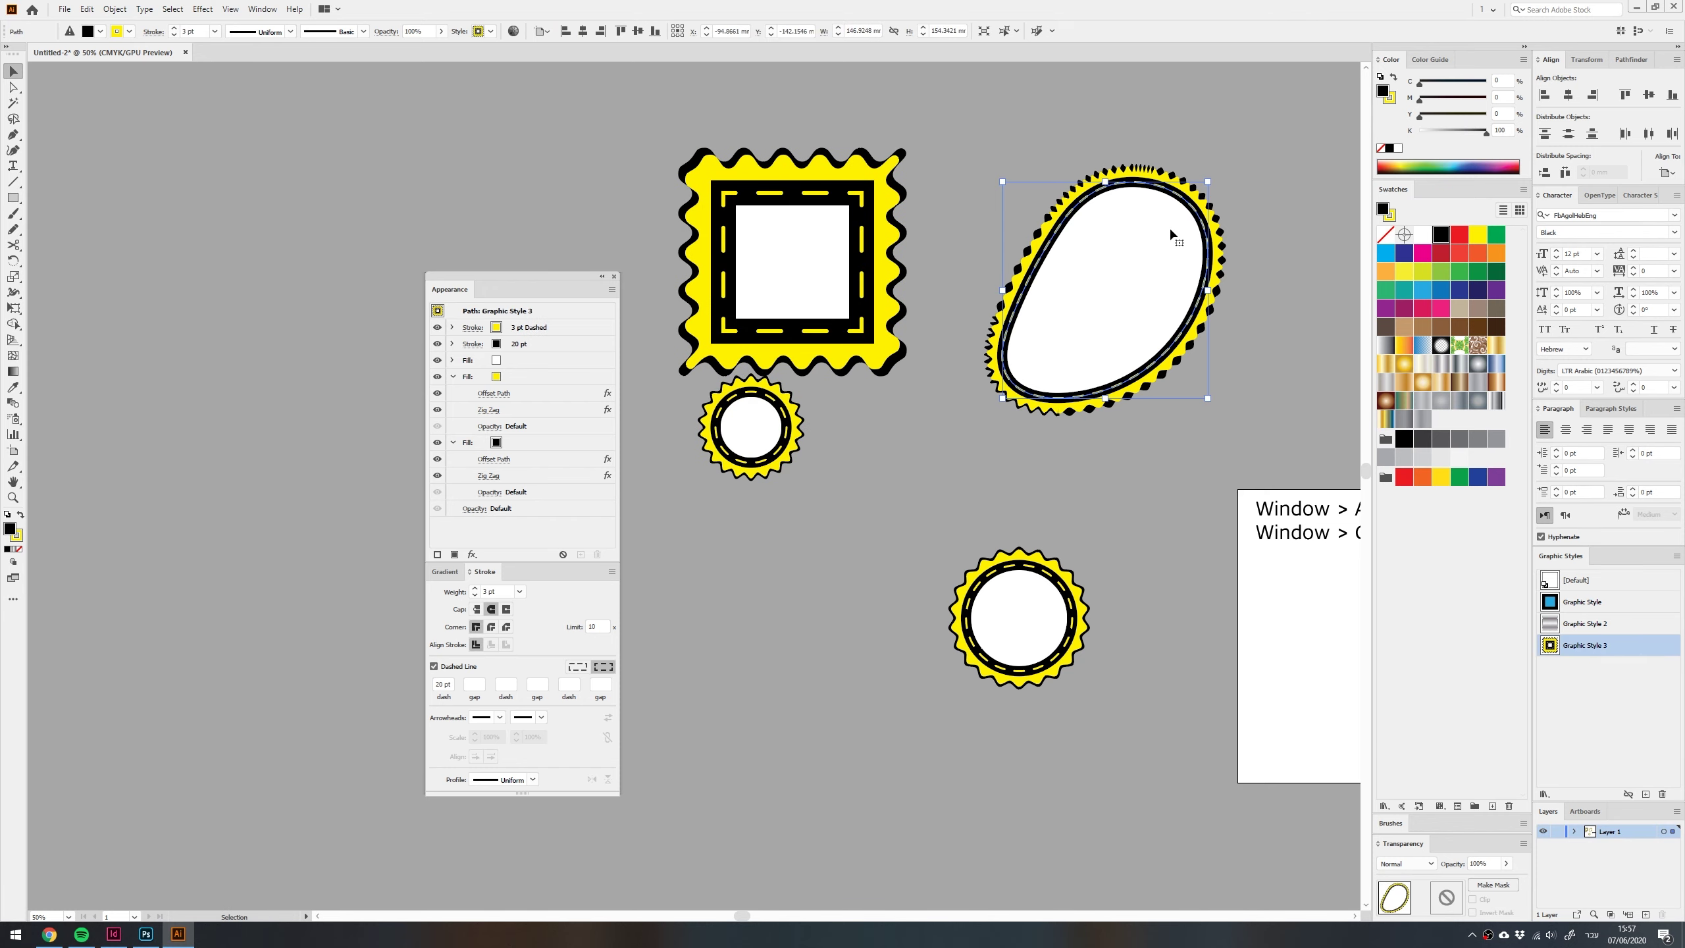
pyautogui.moveTo(1208, 398); pyautogui.dragTo(1223, 427)
pyautogui.hotkey('ctrl', 'shift', 'a')
# Enlarge the small styled circle proportionally to about 116 mm in diameter
pyautogui.moveTo(753, 431)
pyautogui.mouseDown()
pyautogui.moveTo(760, 564)
pyautogui.moveTo(865, 484)
pyautogui.mouseUp()
pyautogui.hotkey('ctrl', 'shift', 'a')
pyautogui.click(794, 561)
pyautogui.keyDown('shift'); pyautogui.click(798, 527); pyautogui.keyUp('shift')
pyautogui.click(798, 539)
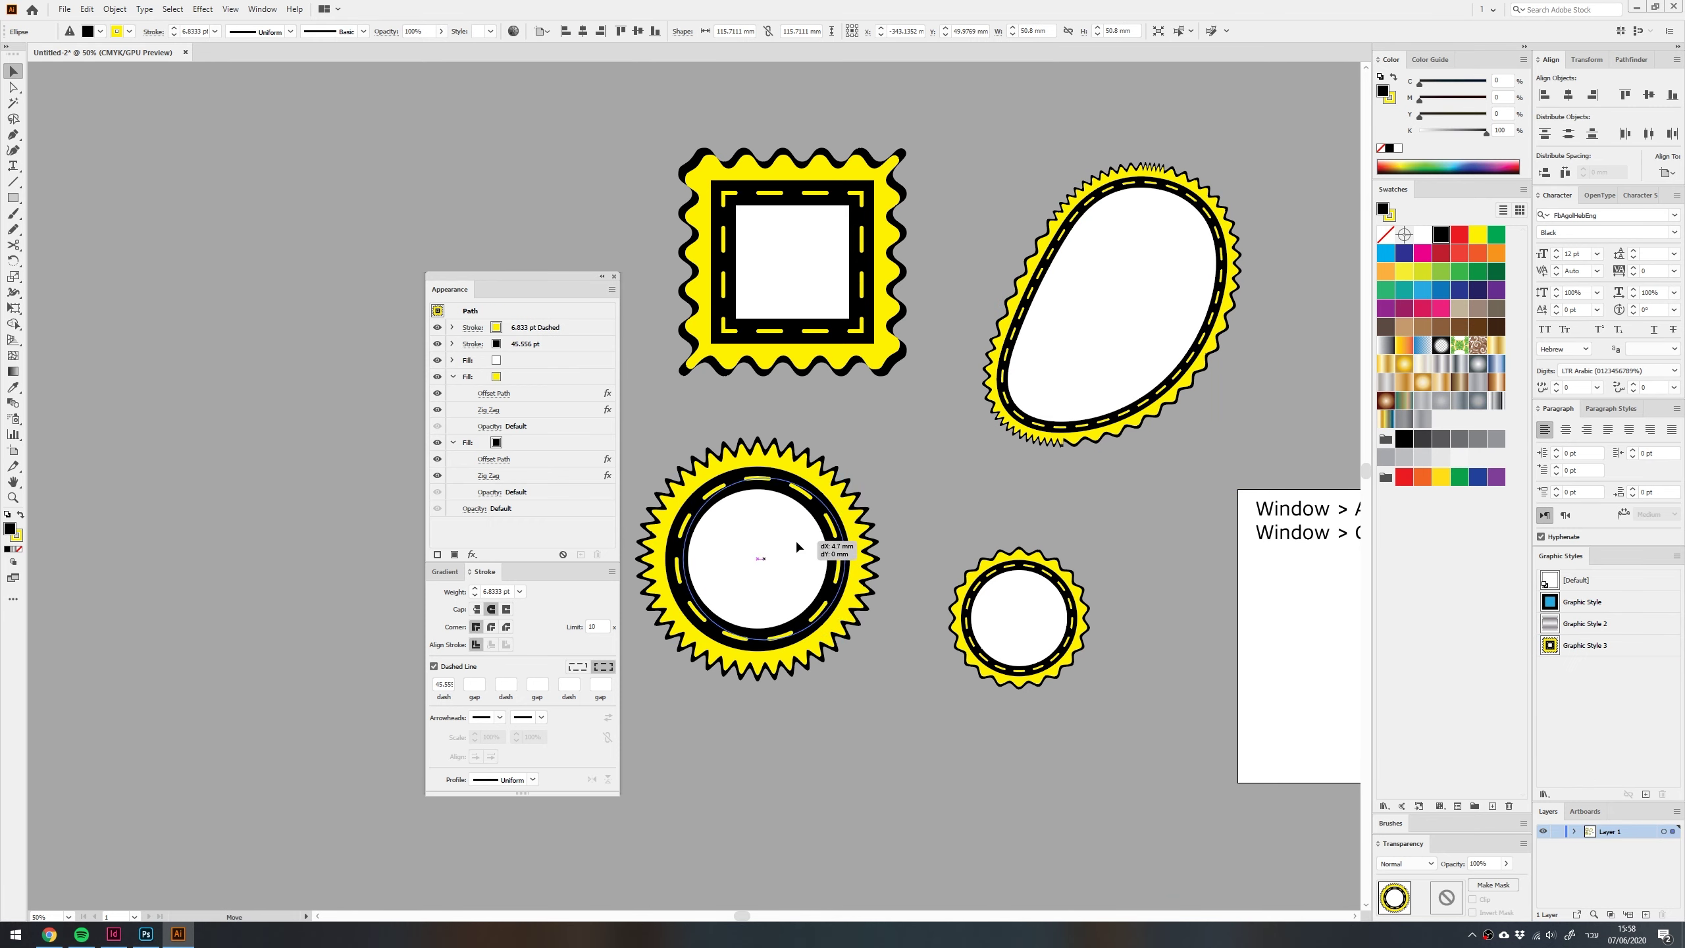
pyautogui.click(939, 498)
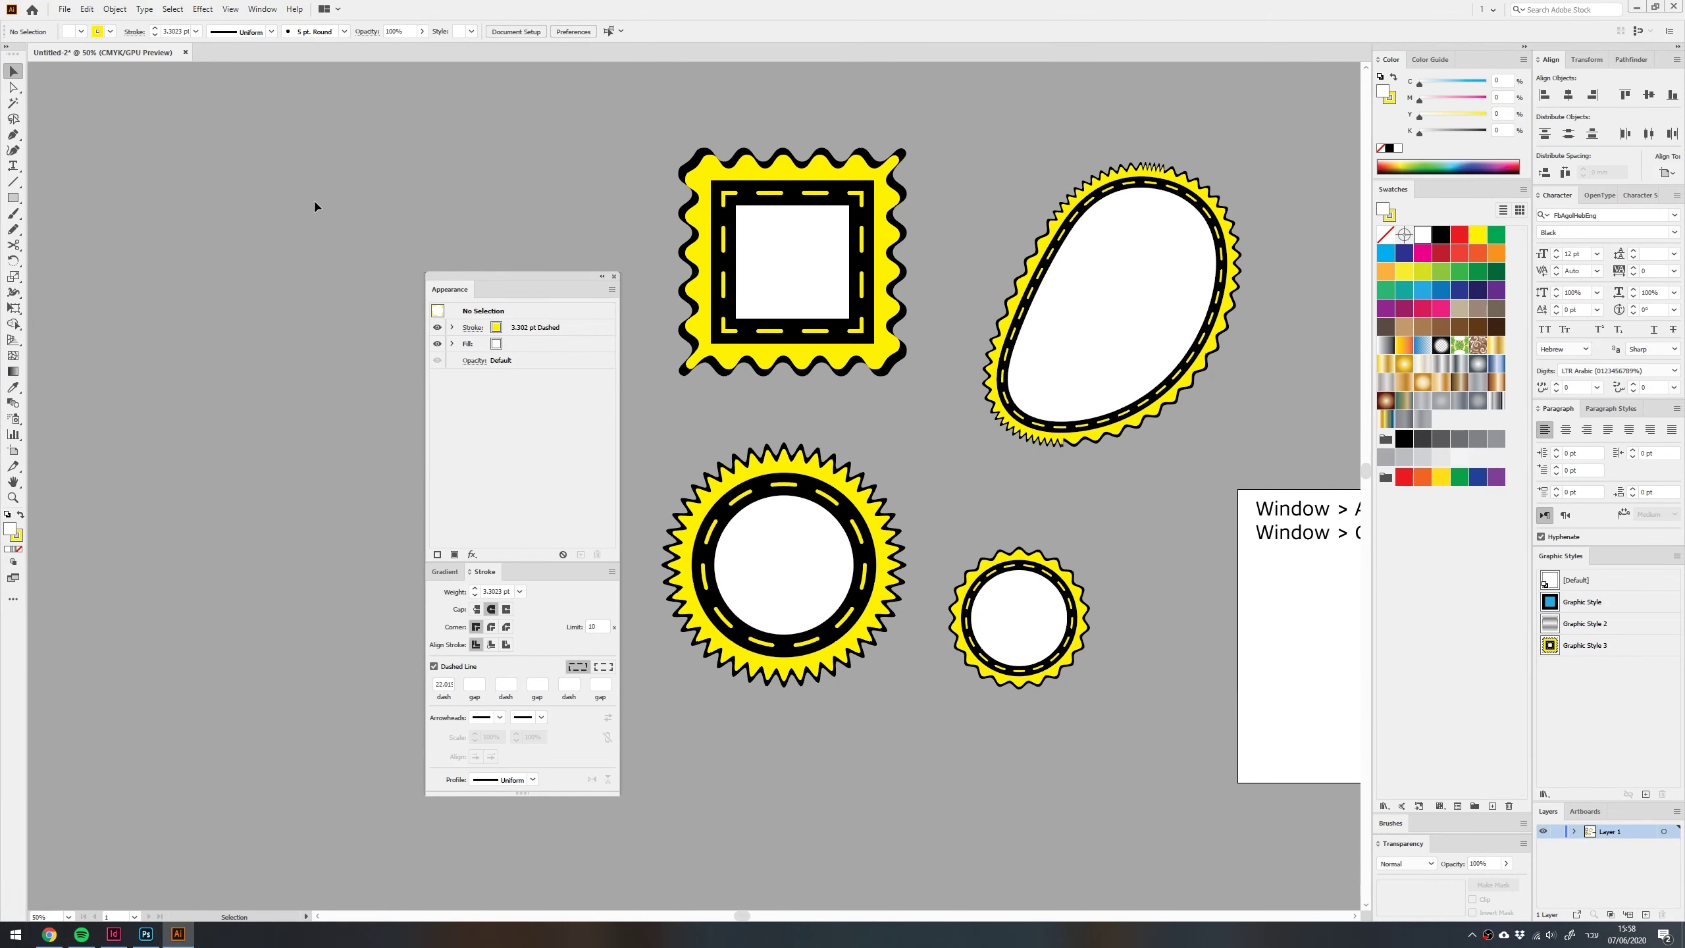
# Reset workspace 1 and detach the Transform panel so it floats beside the artwork
pyautogui.click(1487, 9)
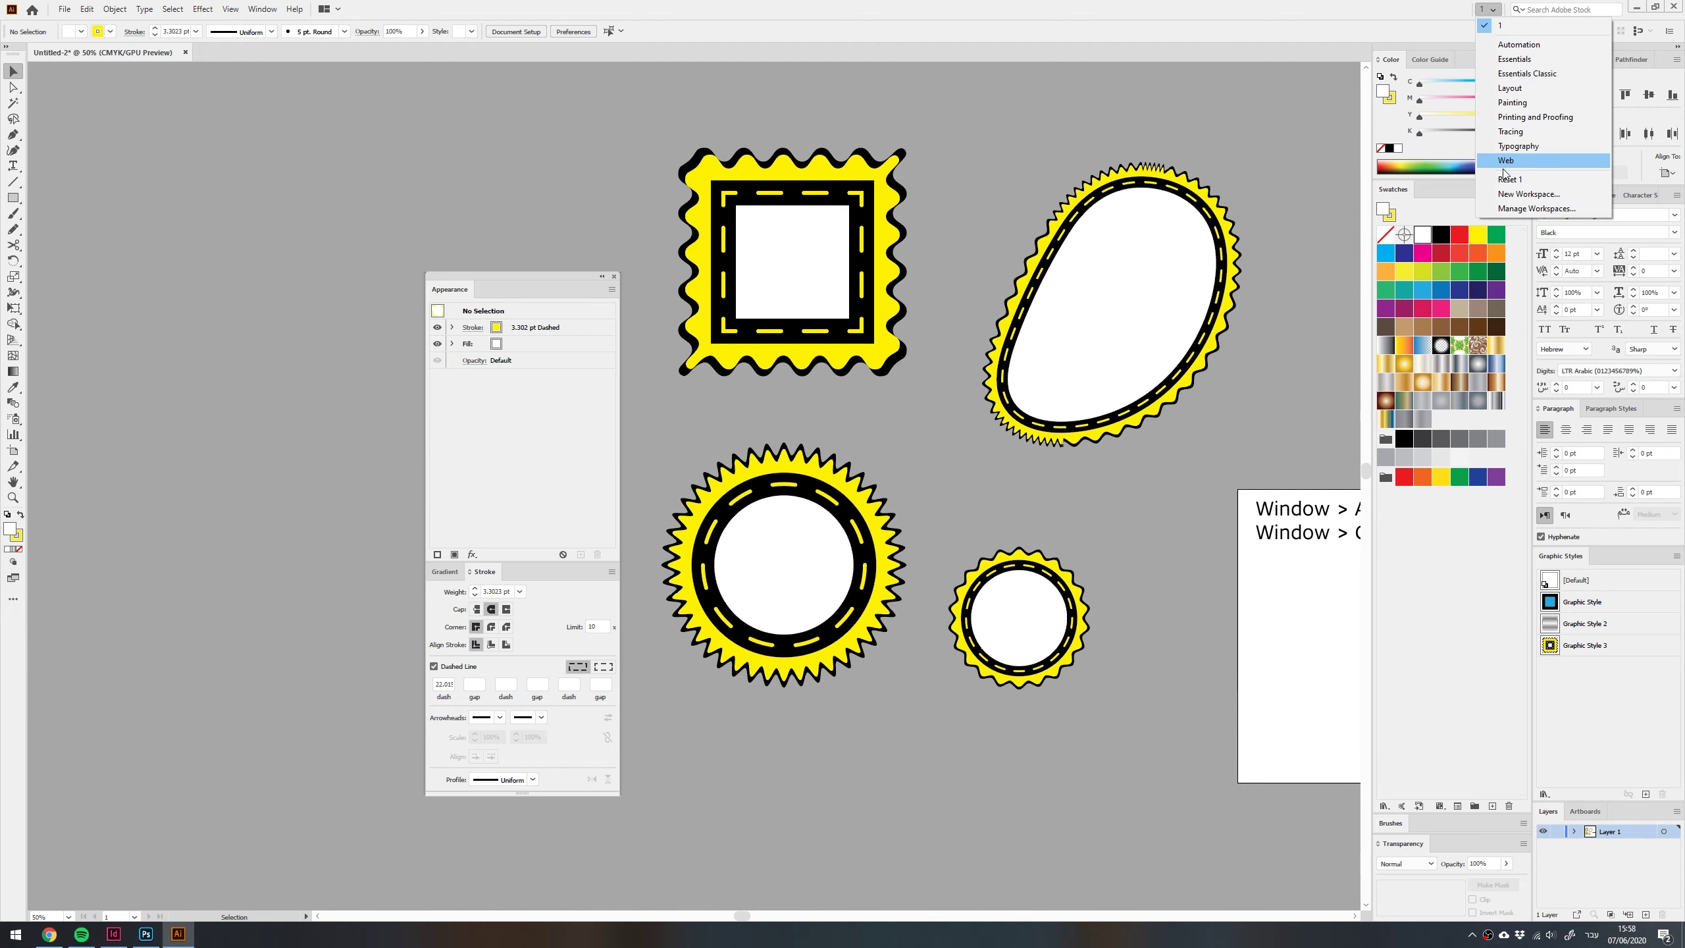
pyautogui.click(1508, 178)
pyautogui.moveTo(1593, 60); pyautogui.dragTo(440, 256)
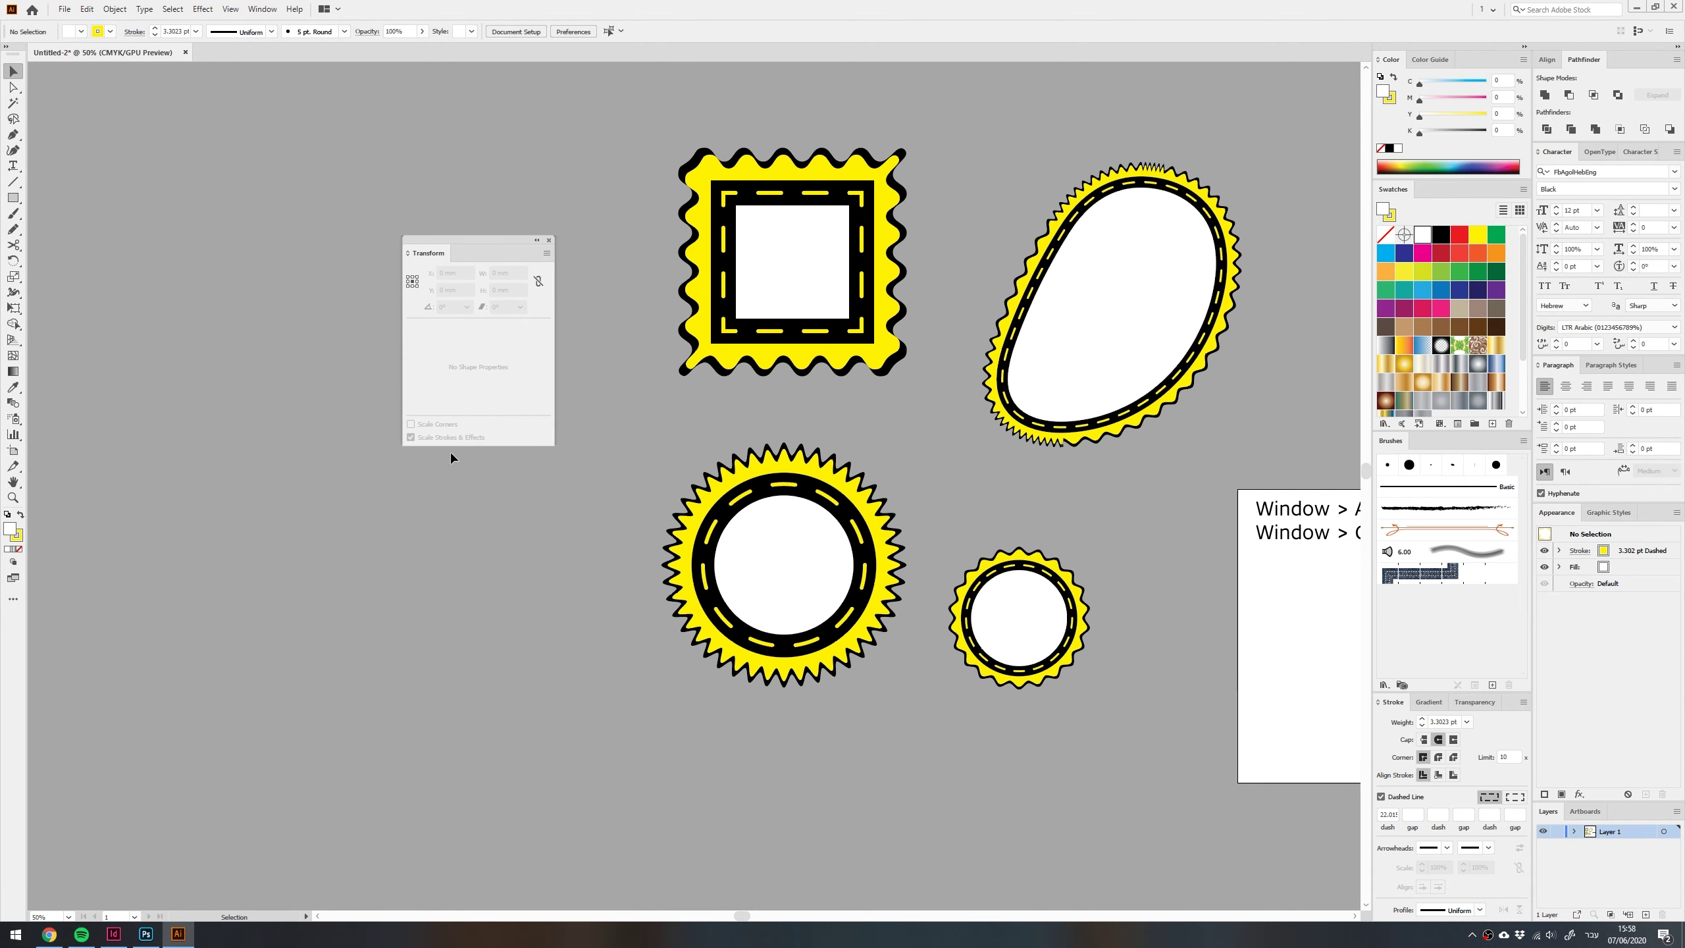
# Try stretching the large circle to about 386 mm wide with Scale Strokes & Effects enabled, and undo it
pyautogui.click(741, 539)
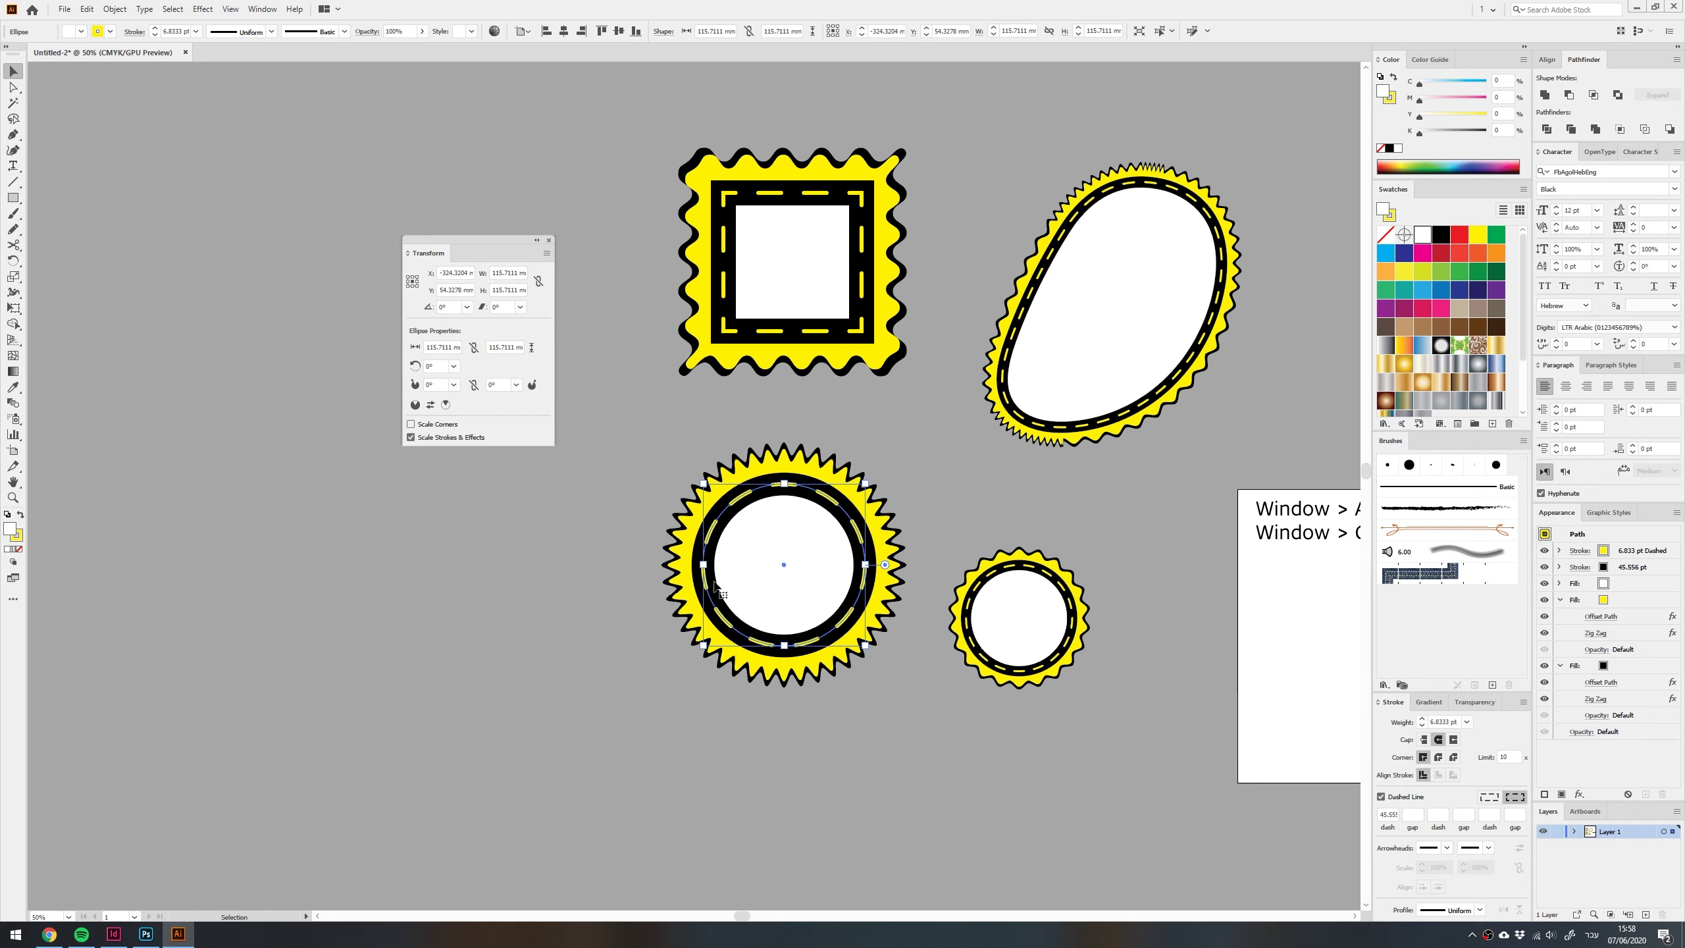
pyautogui.click(617, 497)
pyautogui.click(779, 528)
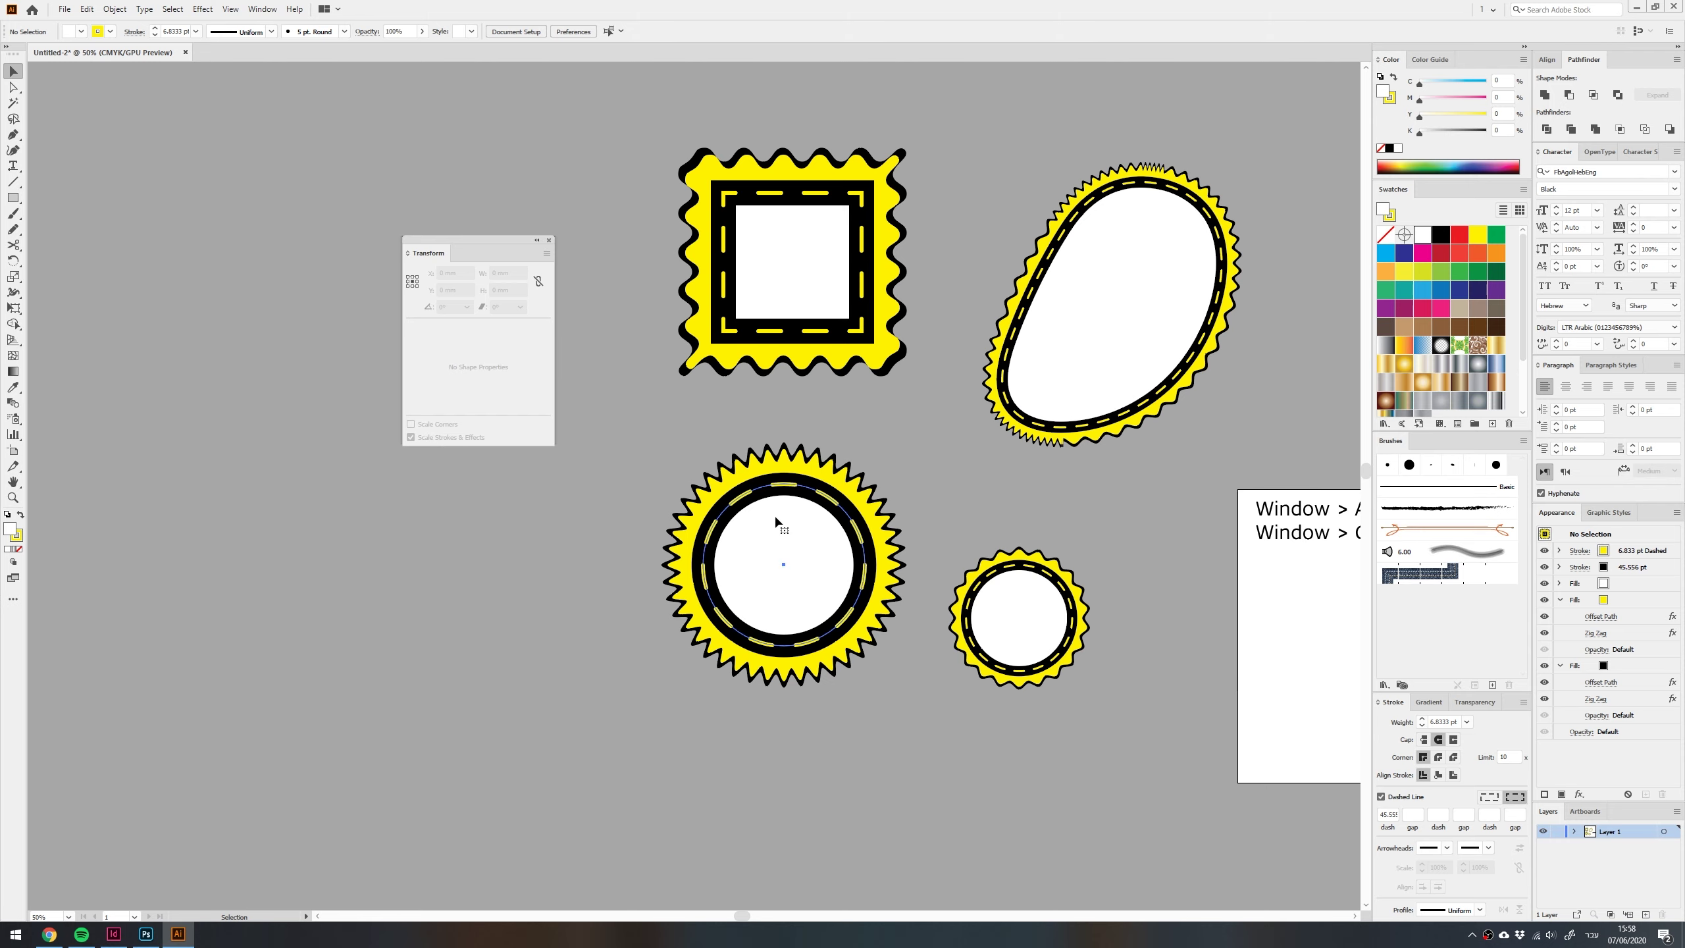
pyautogui.moveTo(703, 564); pyautogui.dragTo(324, 564)
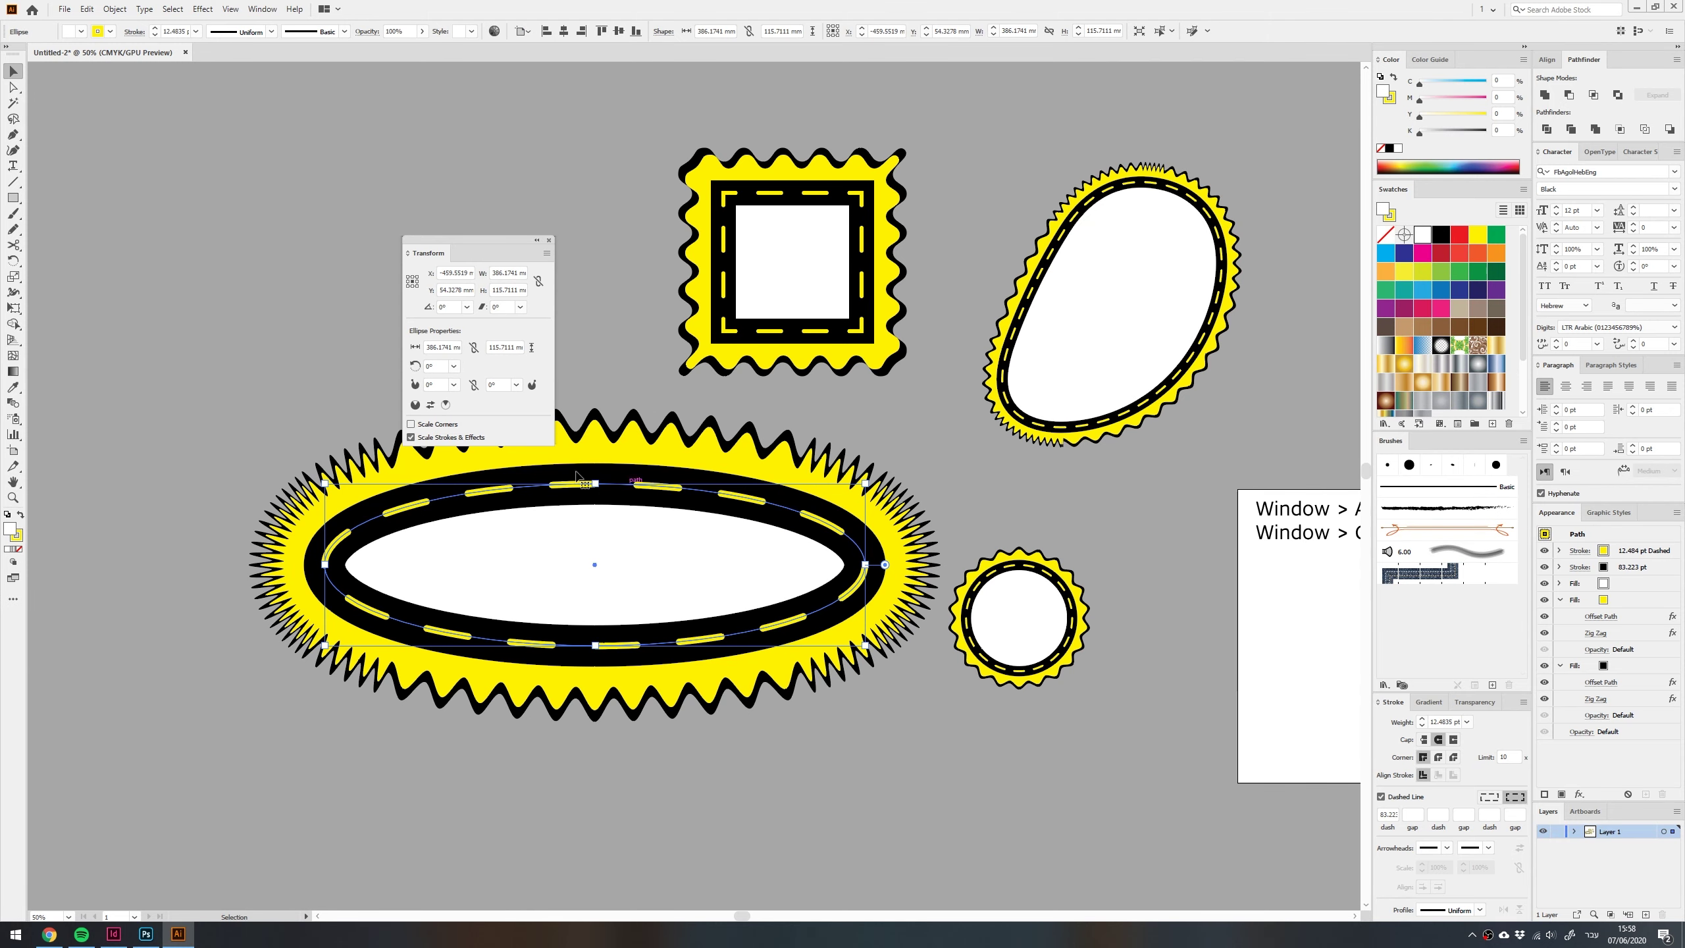
pyautogui.hotkey('ctrl', 'z')
# Turn off Scale Strokes & Effects and reapply Graphic Style 3 to the large circle
pyautogui.click(411, 437)
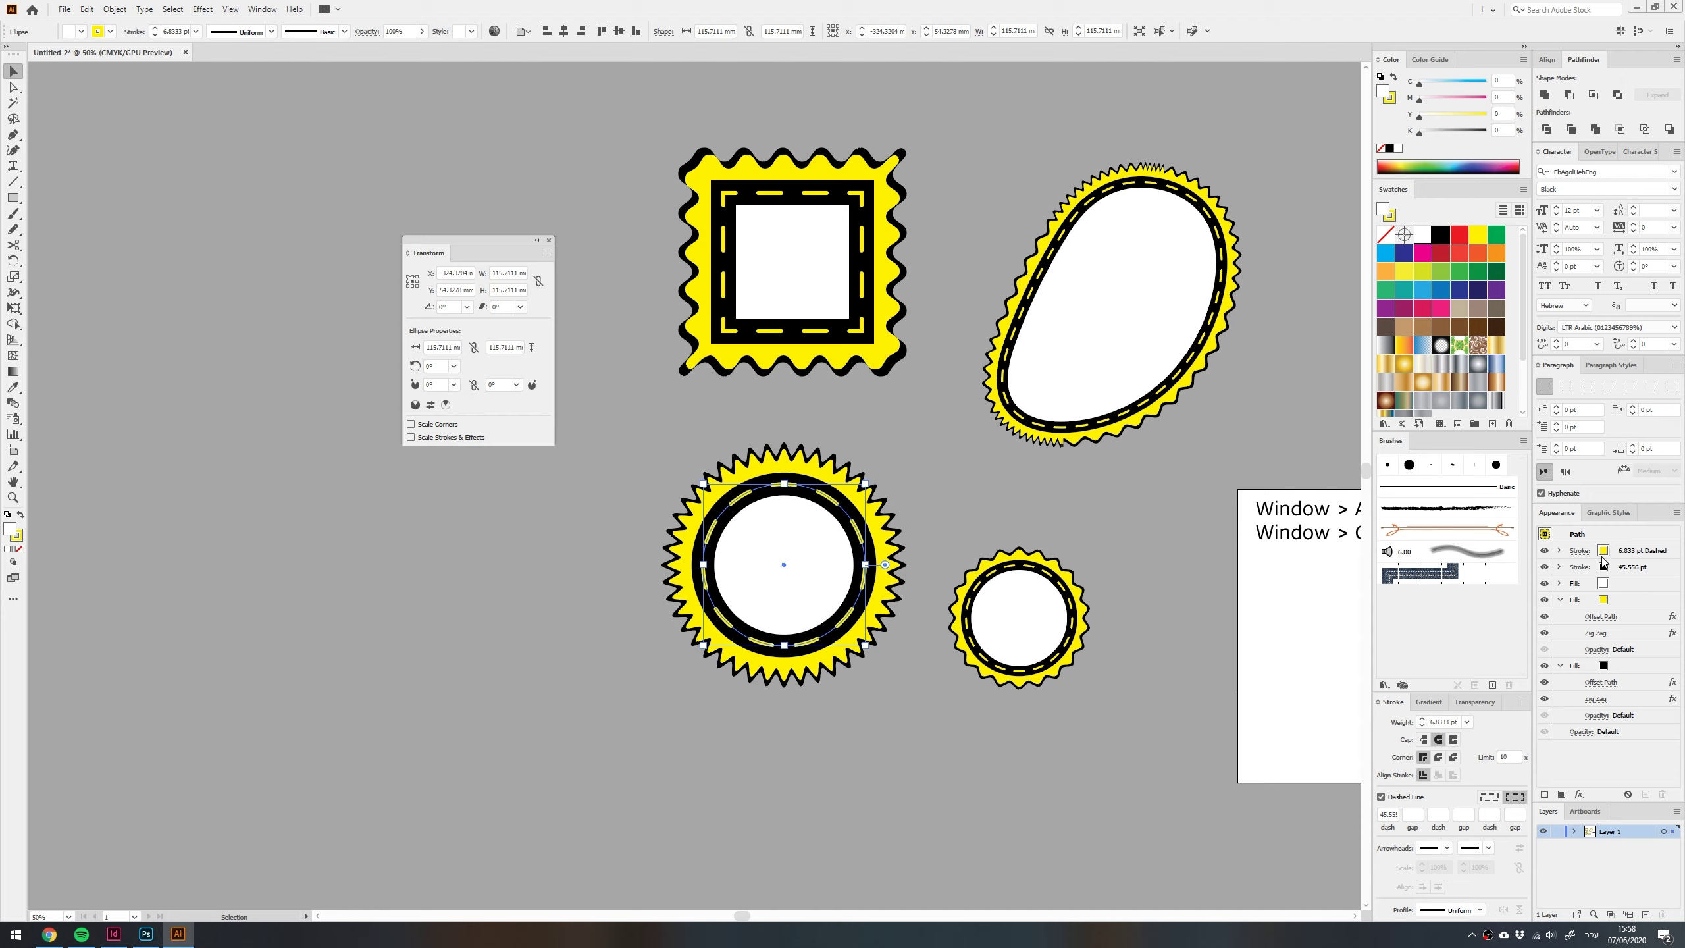
pyautogui.click(1608, 511)
pyautogui.click(1585, 601)
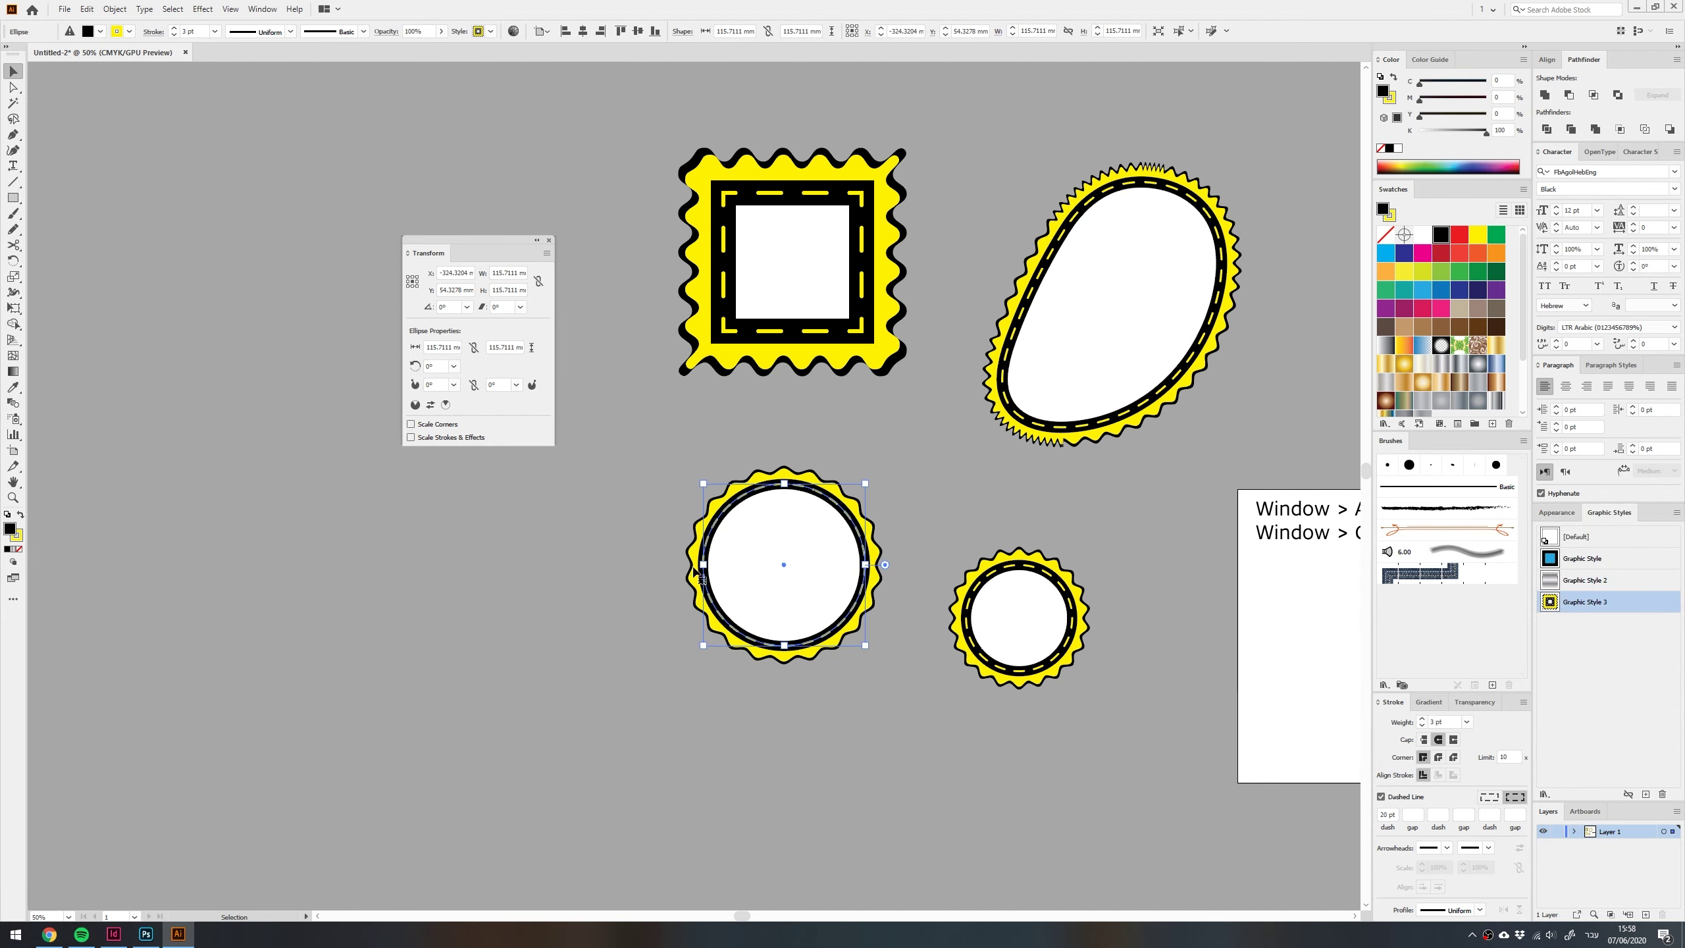
# Stretch the large circle into an ellipse about 282 mm wide and 178 mm high
pyautogui.moveTo(697, 566); pyautogui.dragTo(350, 564)
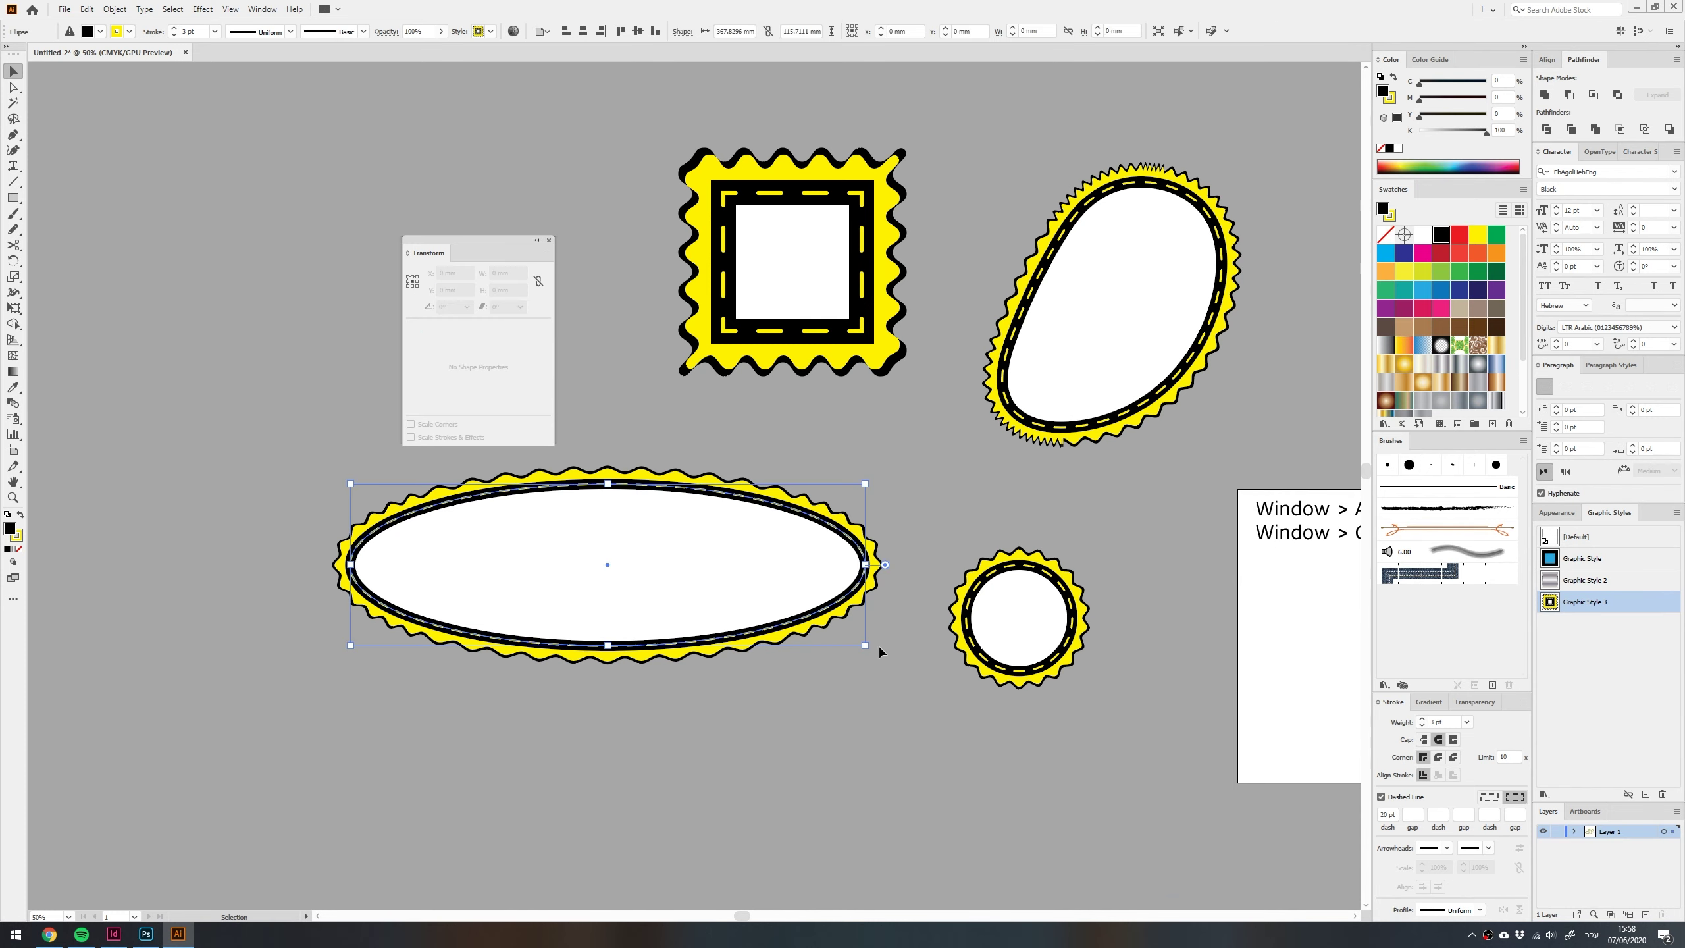
pyautogui.moveTo(864, 647); pyautogui.dragTo(746, 732)
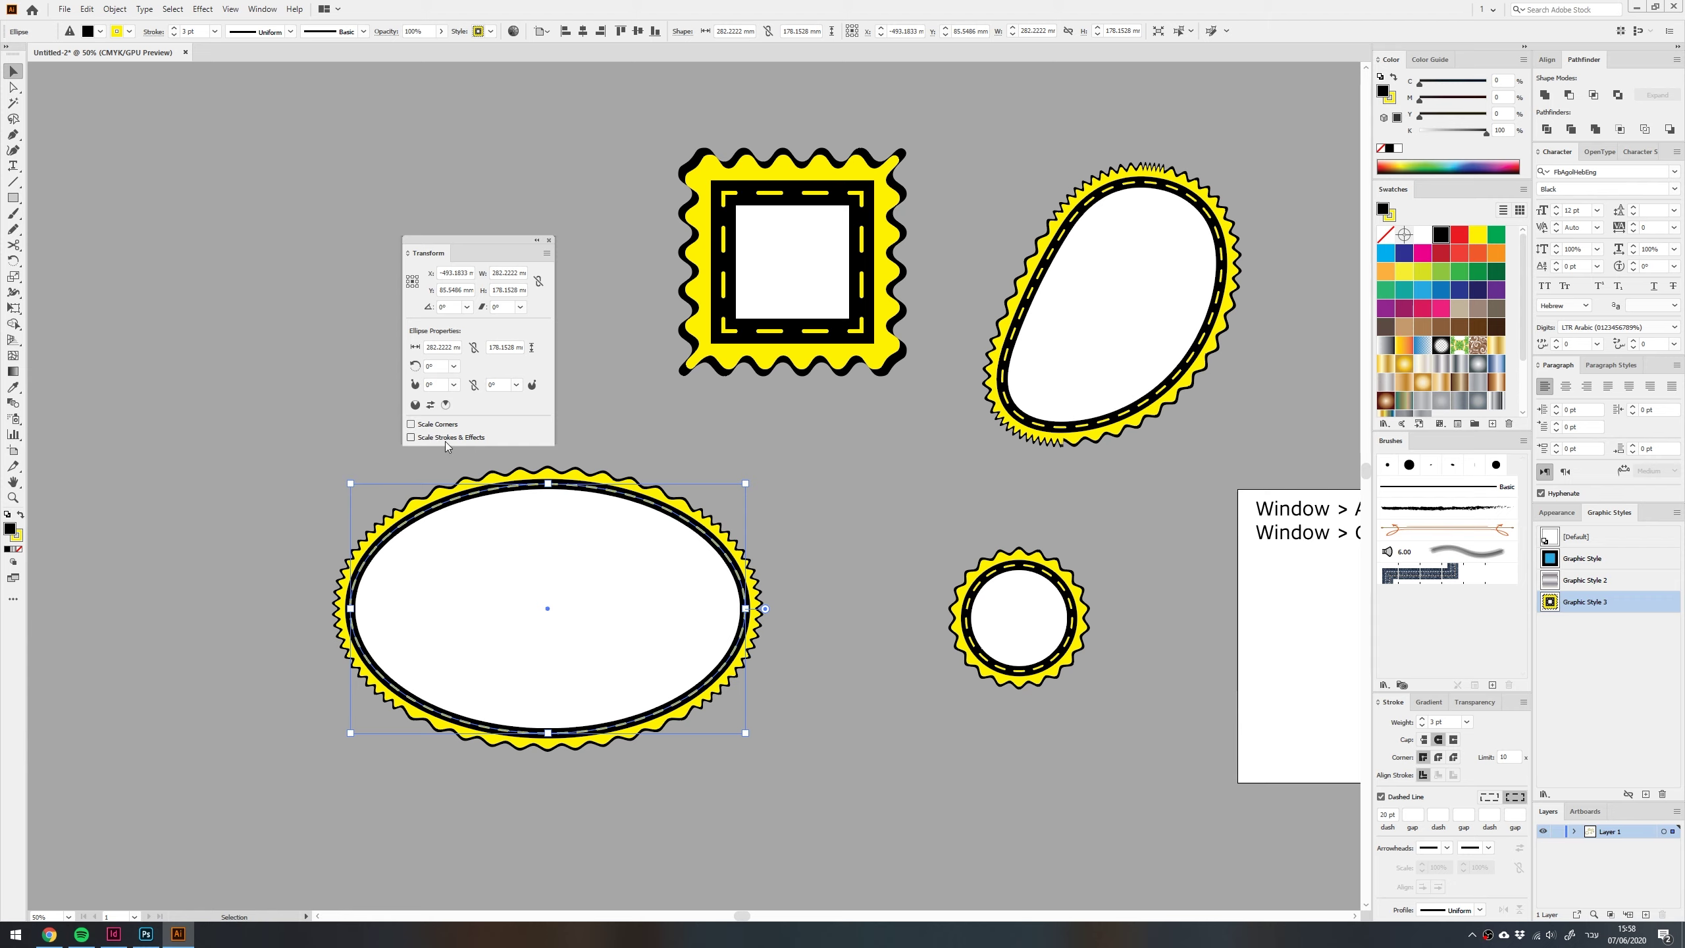
pyautogui.click(921, 530)
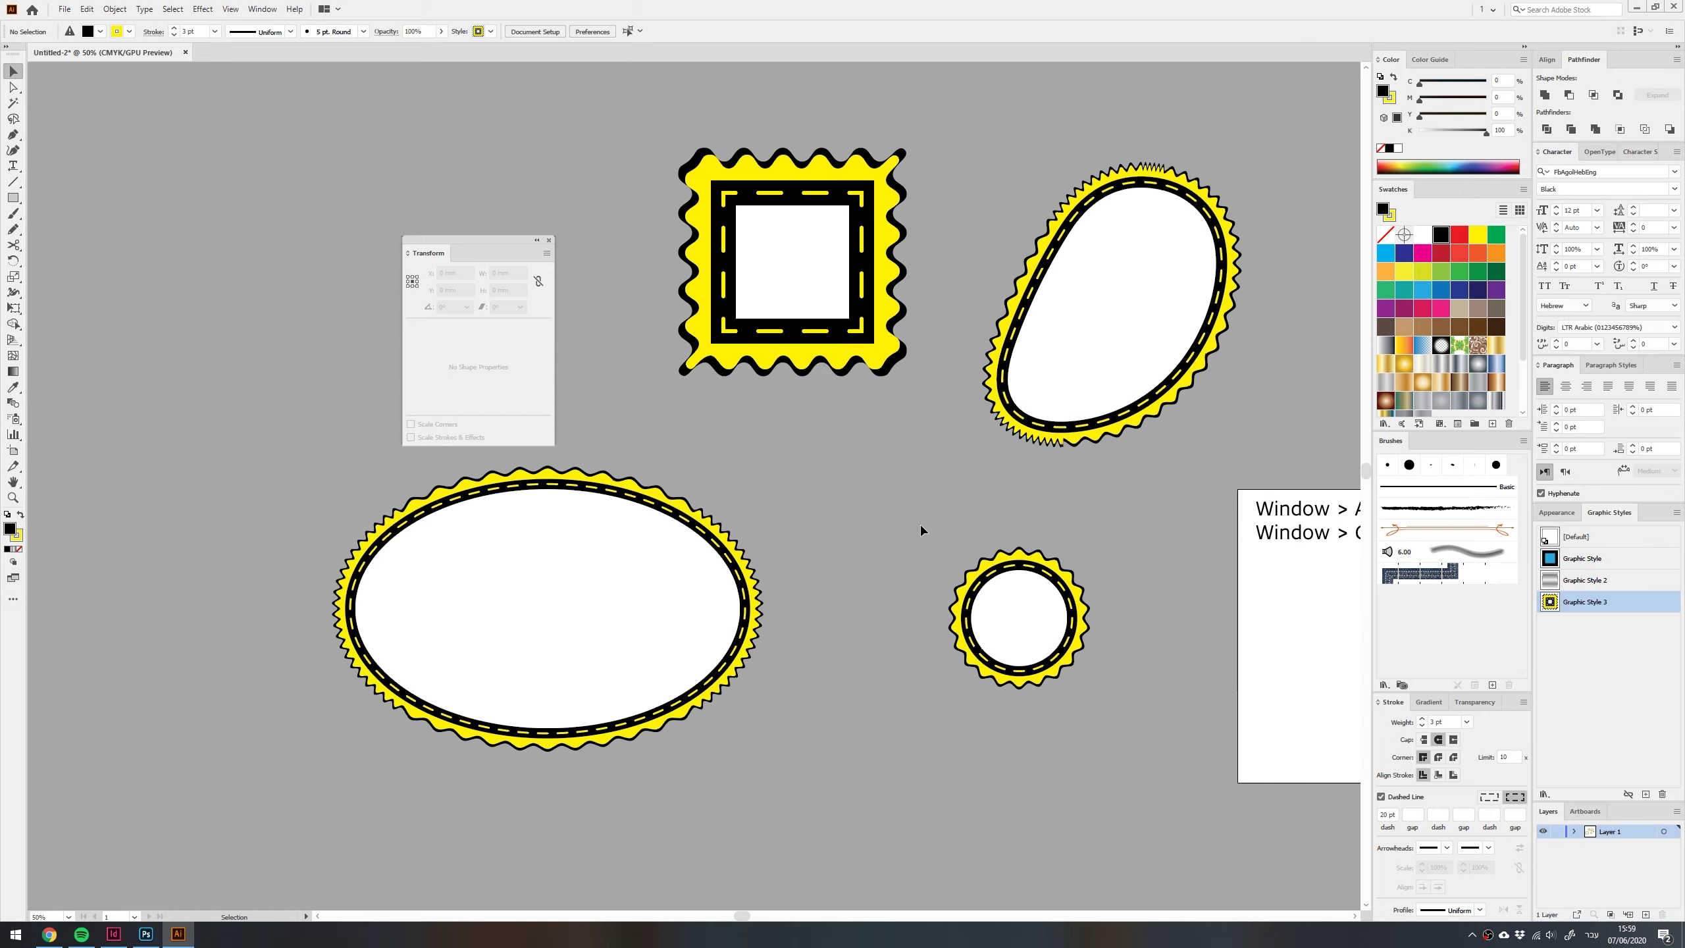
# Add the point text "123" between the ellipse and the small badge and fill it white
pyautogui.press('t')
pyautogui.click(862, 526)
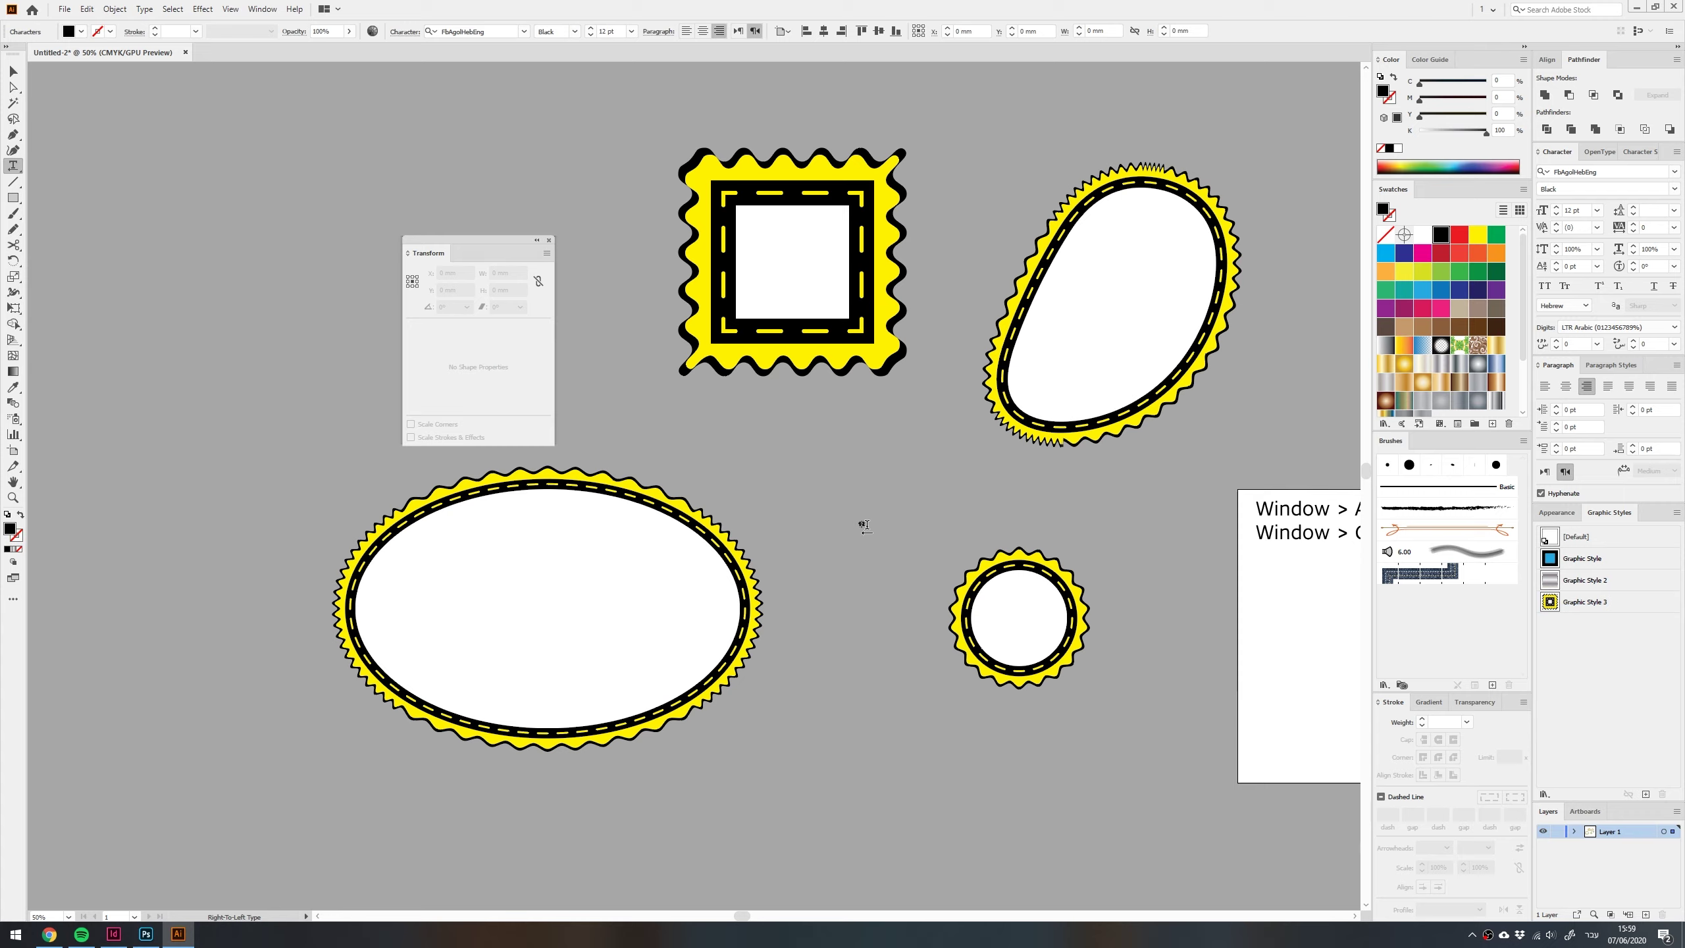
pyautogui.write('123')
pyautogui.press('Escape')
pyautogui.scroll(7, 864, 524)
pyautogui.click(1422, 235)
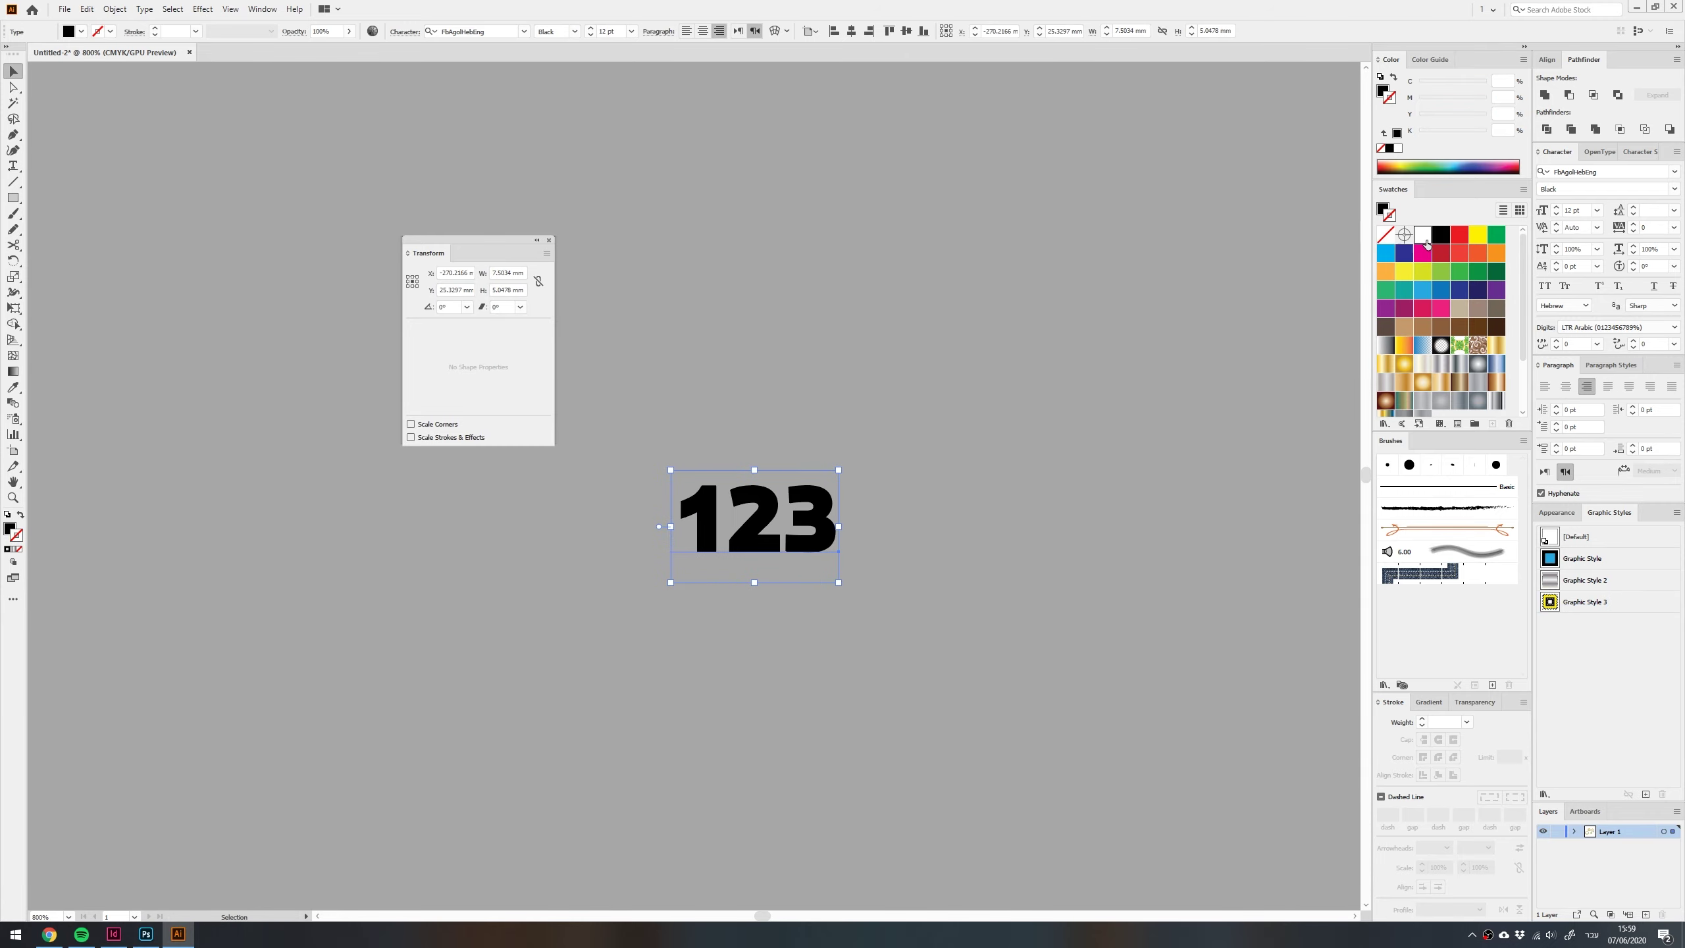